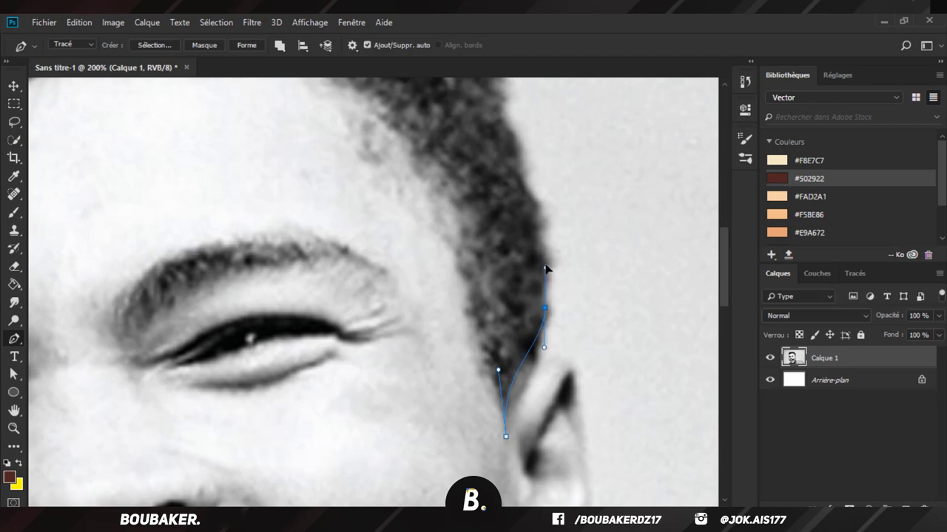
Step: Continue the Pen tool path up the outer edge of the hair, from just above the ear to the upper temple
scroll(545, 259, up, 1)
click(535, 269)
click(521, 228)
scroll(513, 199, up, 1)
click(511, 211)
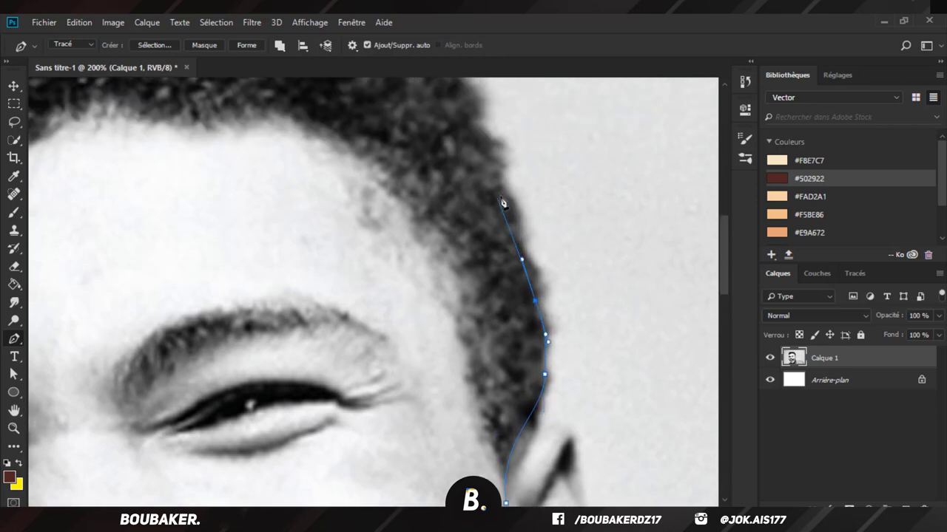
click(501, 190)
click(492, 169)
scroll(477, 148, up, 1)
drag(477, 161, 462, 141)
scroll(462, 136, up, 1)
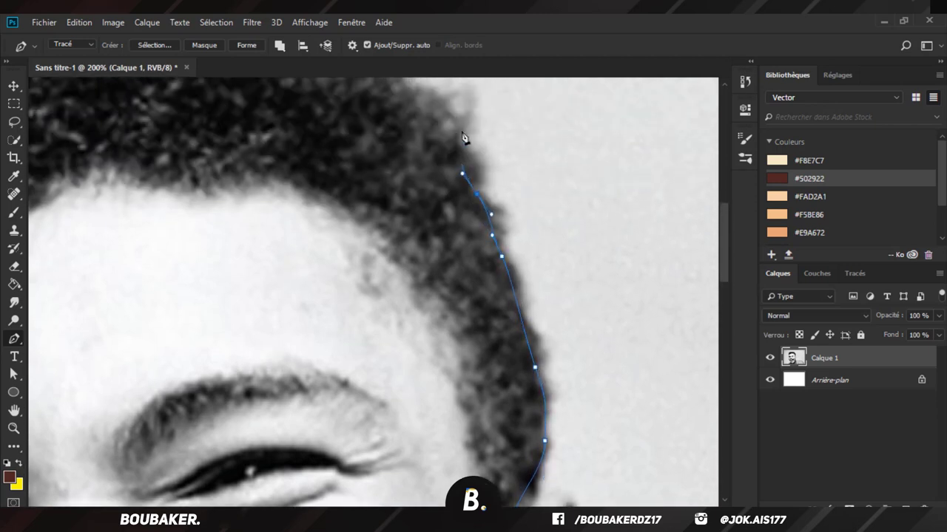
Step: Extend the path over the crown along the top of the hair to the rounded corner on the far side of the head
scroll(384, 129, up, 1)
scroll(336, 144, up, 1)
drag(361, 152, 337, 133)
drag(298, 123, 234, 115)
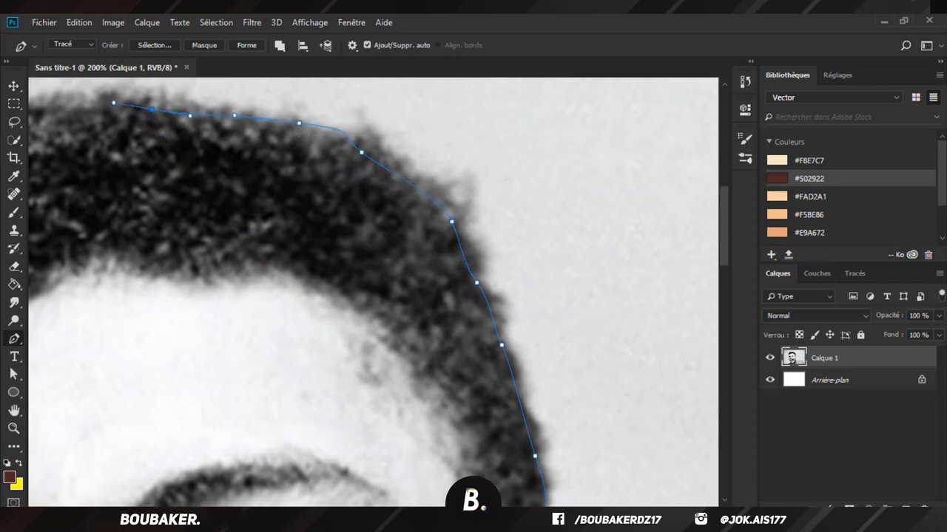
scroll(282, 160, left, 10)
drag(262, 168, 241, 184)
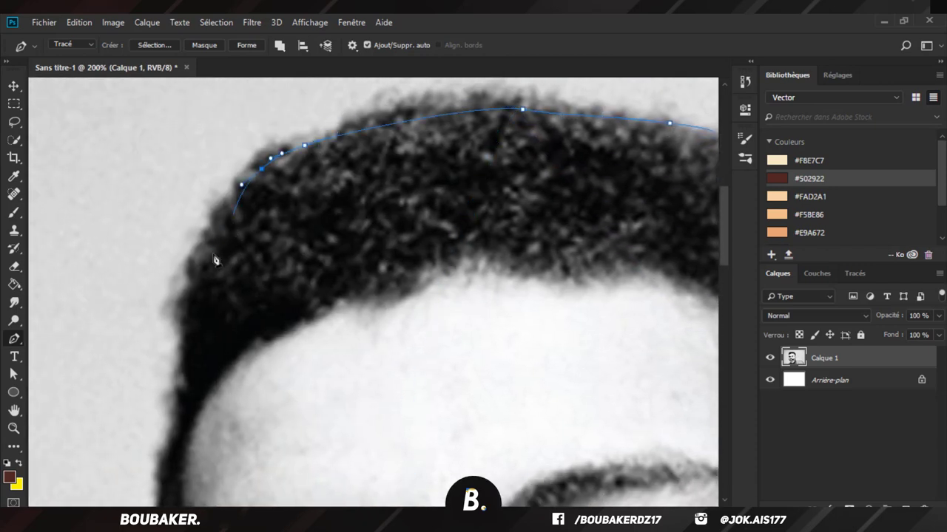
Step: Bring the path down the outer hair edge on the far side of the head to the outer end of the eyebrow
scroll(185, 281, down, 2)
drag(227, 233, 164, 322)
scroll(182, 282, down, 2)
drag(157, 345, 176, 374)
scroll(155, 388, down, 2)
key(ctrl+z)
click(172, 388)
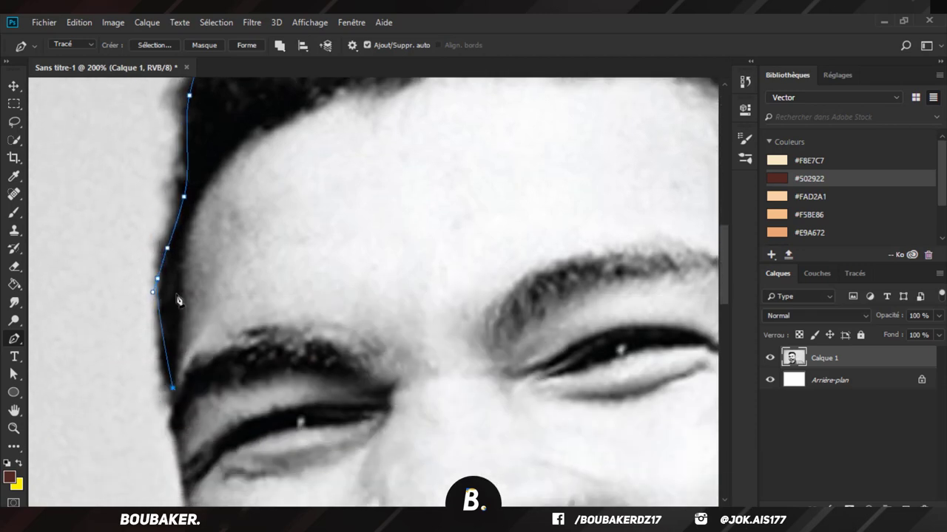
Step: Turn the path back up along the inner hairline, from the eyebrow's outer end around the temple onto the forehead
click(180, 285)
click(182, 232)
click(212, 169)
scroll(222, 161, up, 1)
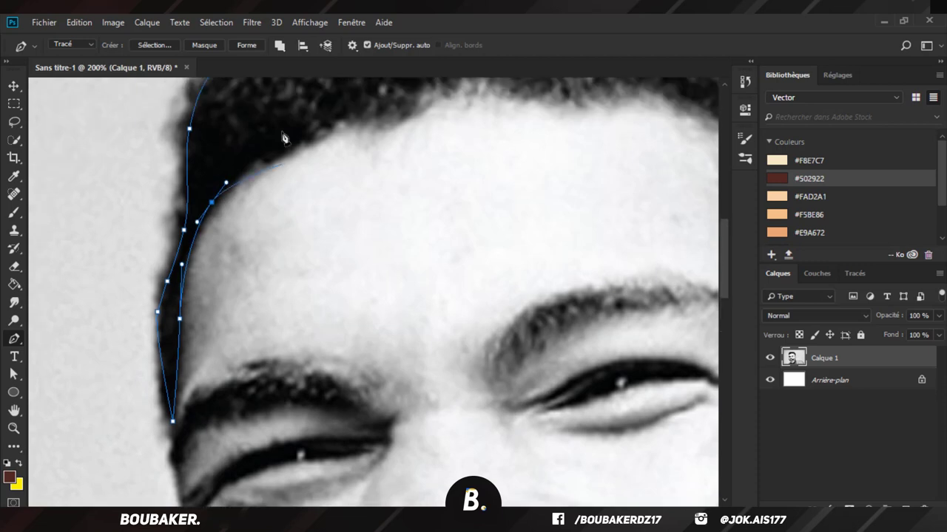
drag(328, 132, 383, 115)
scroll(500, 148, up, 1)
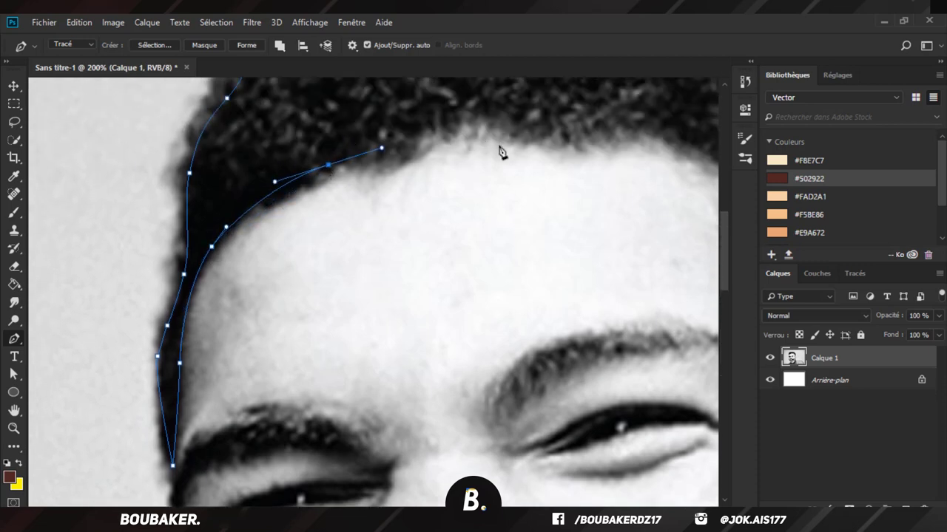
Step: Trace the hairline across the middle of the forehead to the temple on the ear side
click(452, 139)
drag(512, 129, 578, 144)
drag(588, 144, 619, 136)
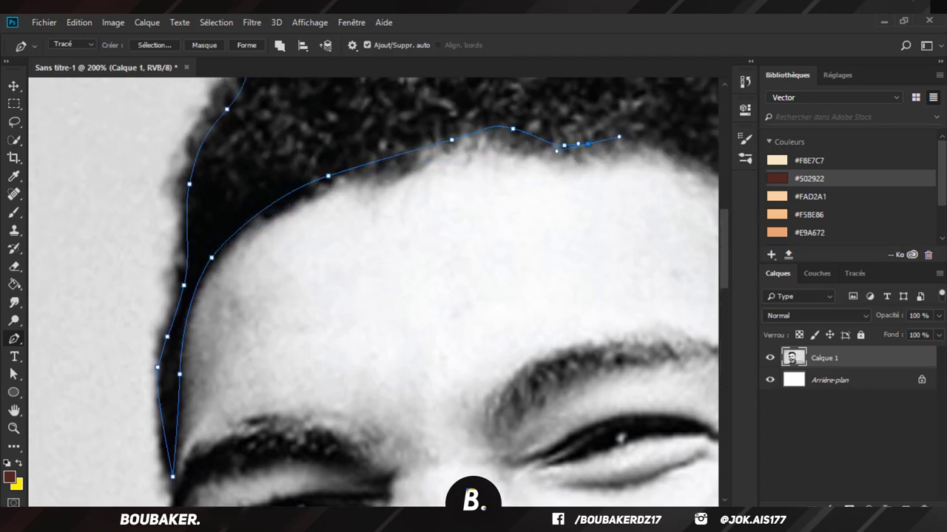
scroll(618, 141, right, 5)
drag(458, 163, 505, 193)
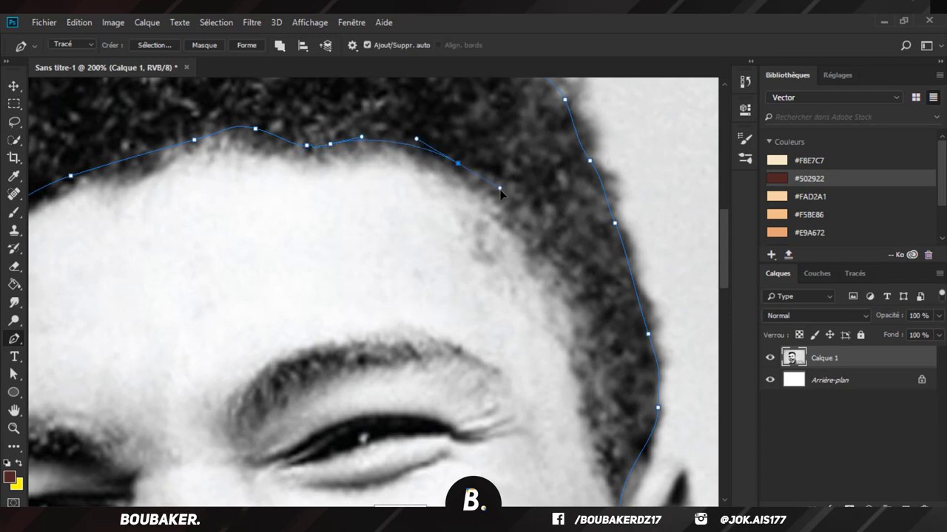
Step: Trace the inner edge of the hair down the temple and sideburn and close the path beside the ear
click(521, 228)
drag(545, 259, 560, 277)
drag(574, 348, 579, 368)
drag(588, 386, 594, 397)
scroll(602, 448, down, 2)
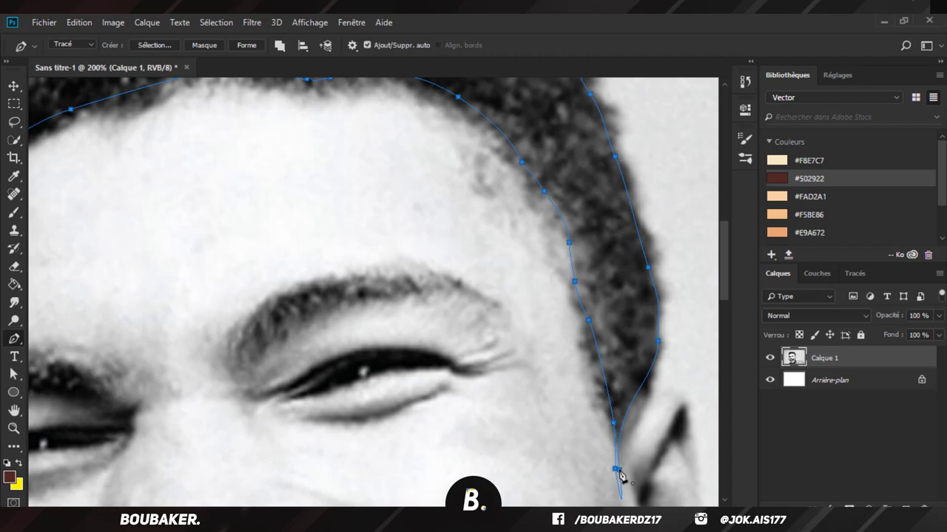
key(ctrl+z)
Step: Convert the closed hair path into a shape layer and set its fill to the recently used dark brown
click(246, 45)
key(ctrl+z)
click(247, 46)
click(14, 393)
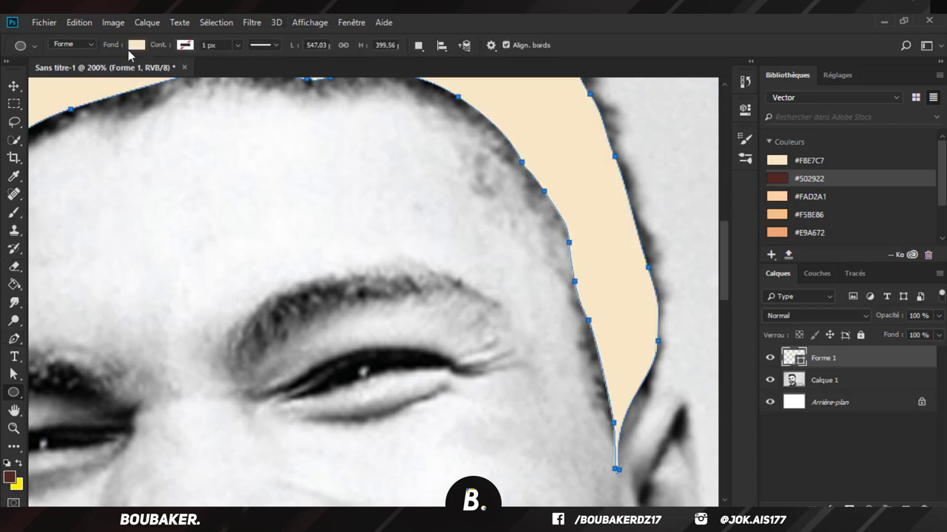
click(136, 45)
click(58, 117)
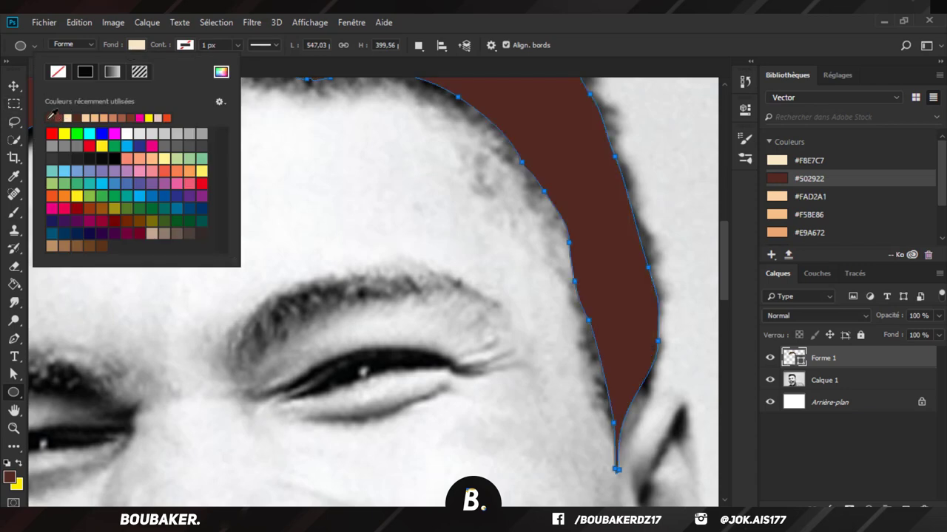
Step: Switch to the Brush tool, add a new layer above the hair shape and set its blend mode to Fondu
click(14, 86)
key(ctrl+minus)
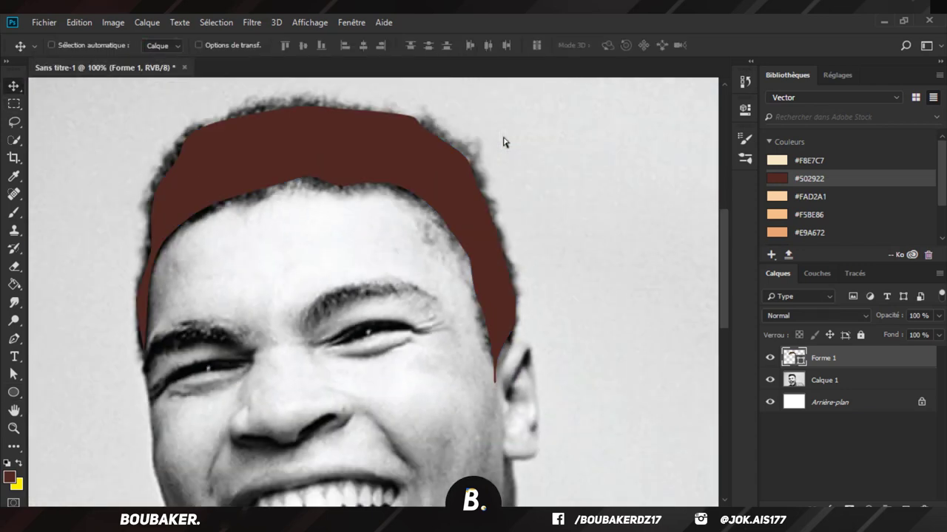
key(ctrl+minus)
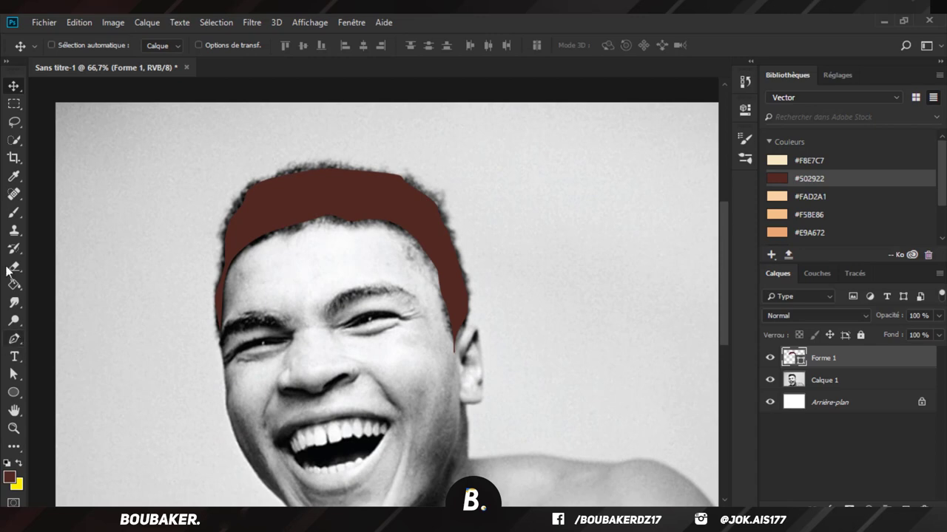
click(10, 214)
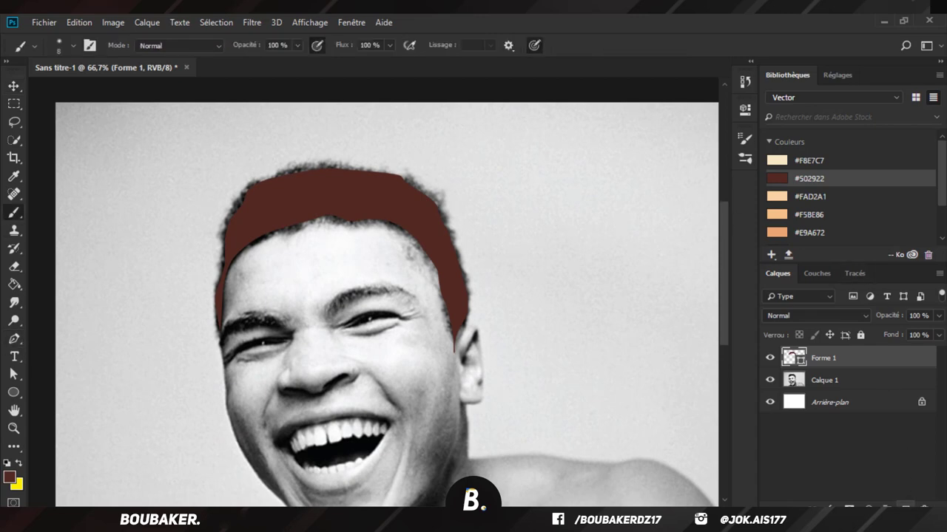
click(906, 508)
key(ctrl+plus)
key(ctrl+plus)
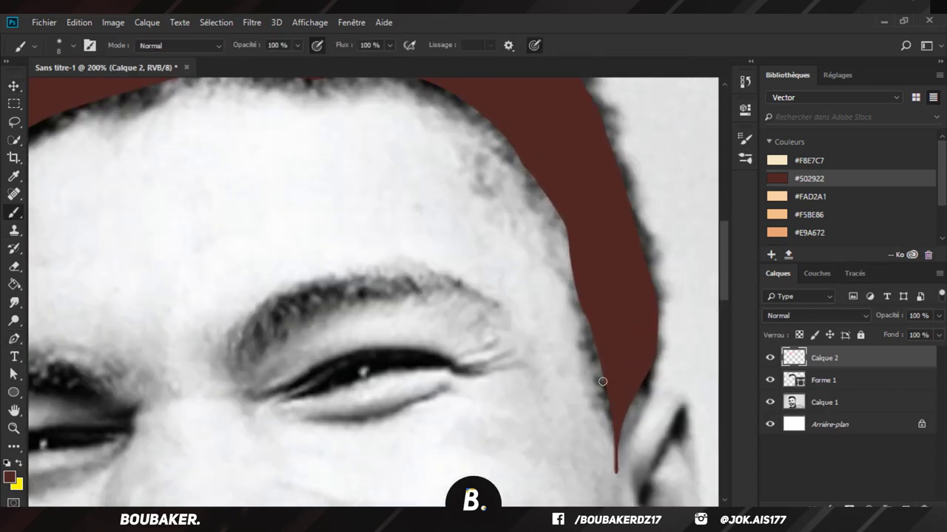
click(843, 316)
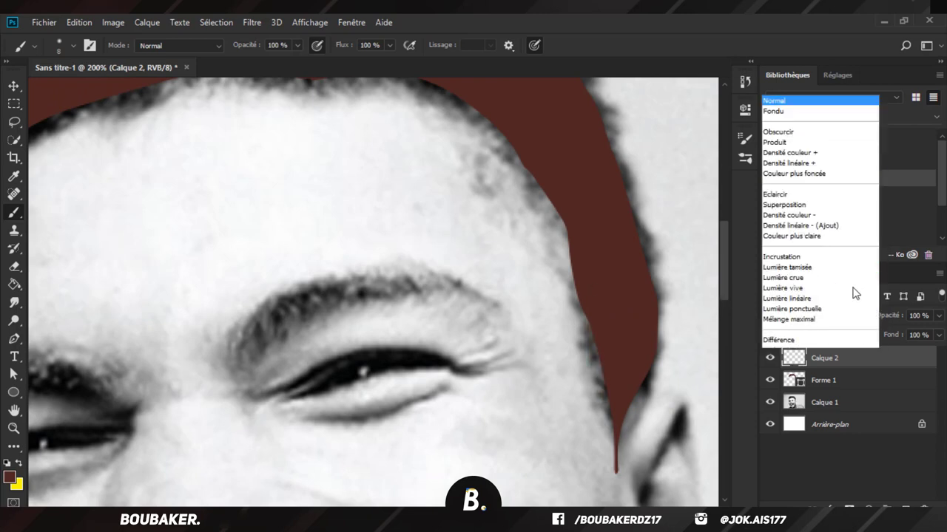
click(773, 31)
Step: Set the brush size to 20 px and paint a speckled dark brown edge up the inside of the ear-side sideburn
click(59, 43)
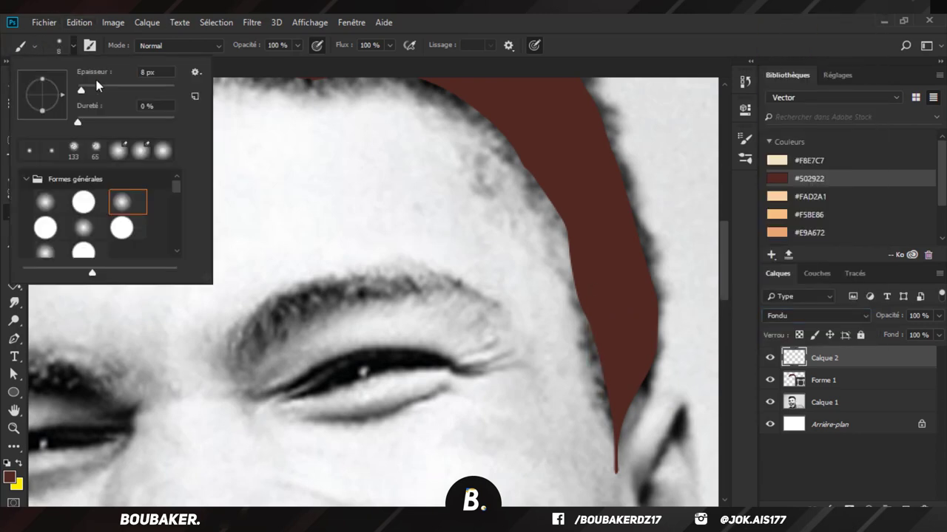
drag(80, 87, 85, 88)
mouse_move(603, 389)
mouse_down()
mouse_move(565, 190)
mouse_move(588, 319)
mouse_move(556, 211)
mouse_move(511, 151)
mouse_up()
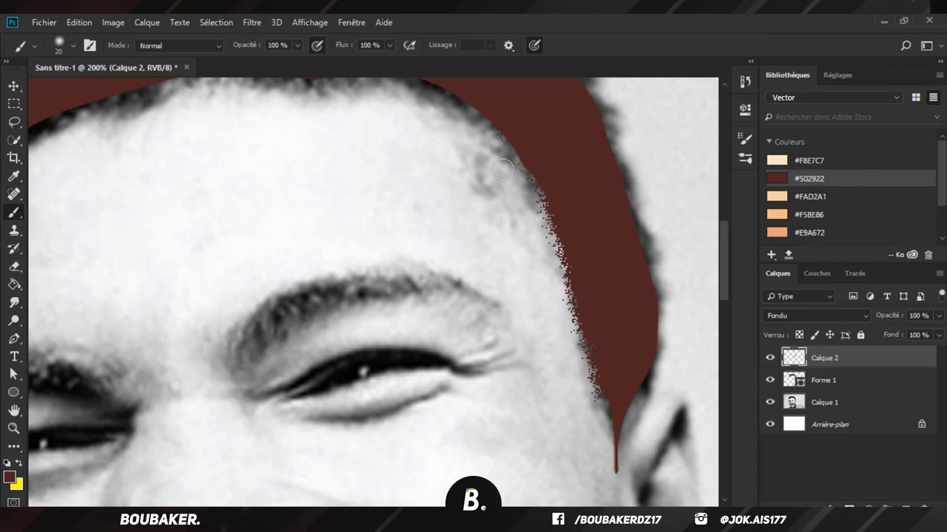
scroll(514, 192, up, 2)
mouse_move(547, 247)
mouse_down()
mouse_move(491, 143)
mouse_move(475, 146)
mouse_move(555, 207)
mouse_move(417, 120)
mouse_up()
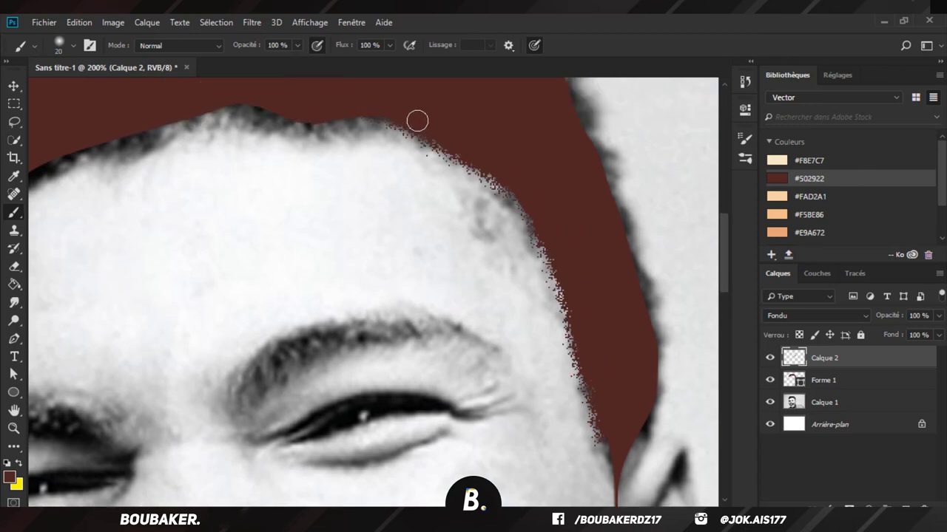
key(ctrl+z)
click(61, 50)
click(120, 89)
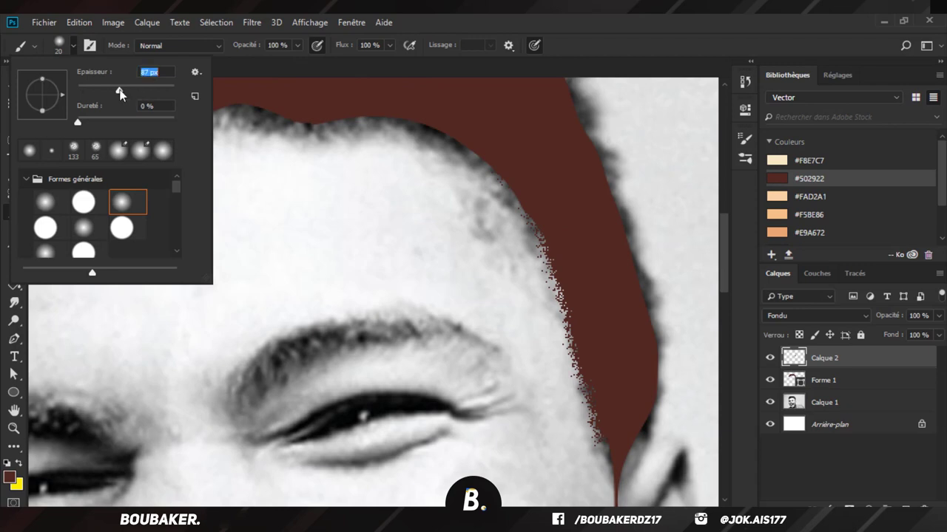
drag(442, 131, 420, 97)
scroll(420, 104, up, 2)
key(ctrl+z)
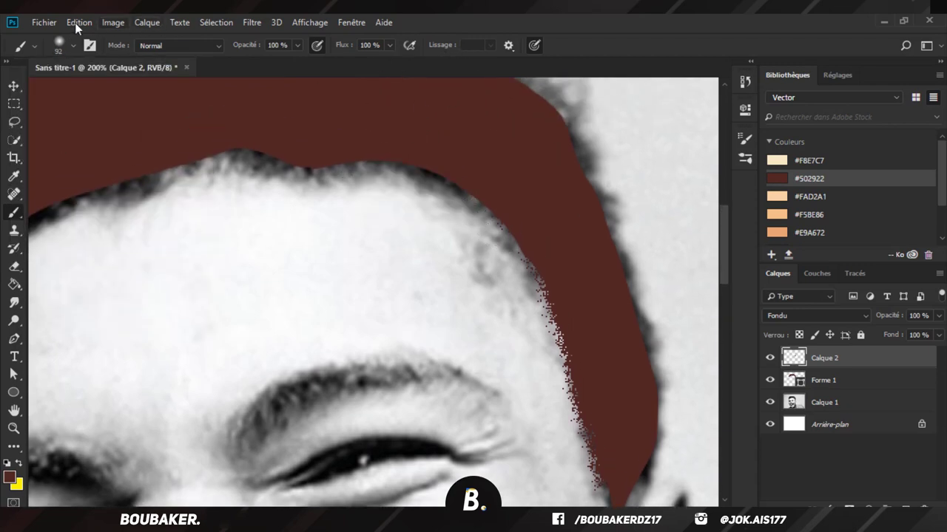
Step: Set the brush size to 48 px and paint dark brown speckles along the ear-side forehead hairline and the outer hair edge
click(65, 47)
drag(103, 89, 98, 90)
mouse_move(494, 168)
mouse_down()
mouse_move(481, 143)
mouse_move(288, 109)
mouse_move(516, 174)
mouse_move(460, 146)
mouse_move(540, 247)
mouse_move(487, 174)
mouse_move(586, 251)
mouse_up()
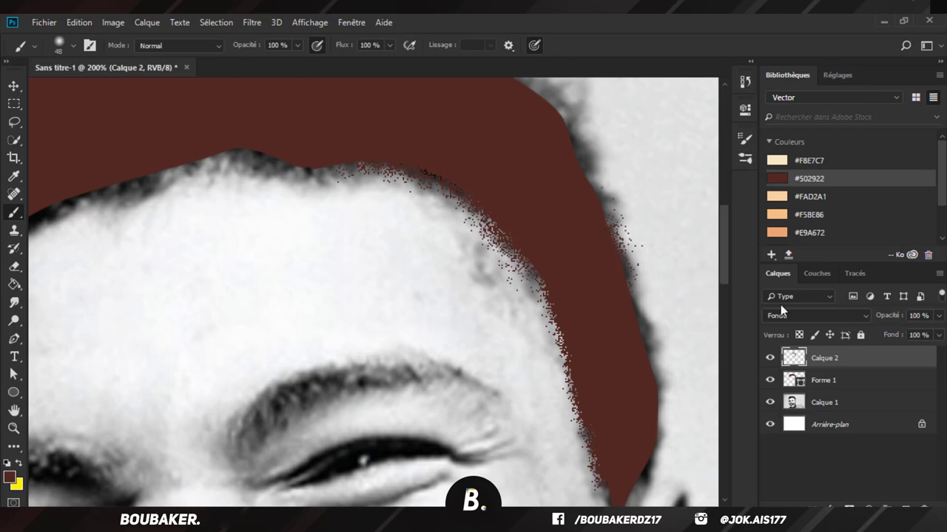
Step: Set the speckle layer's opacity to 85 % and paint a denser grainy edge from the temple across the forehead hairline
drag(900, 316, 893, 320)
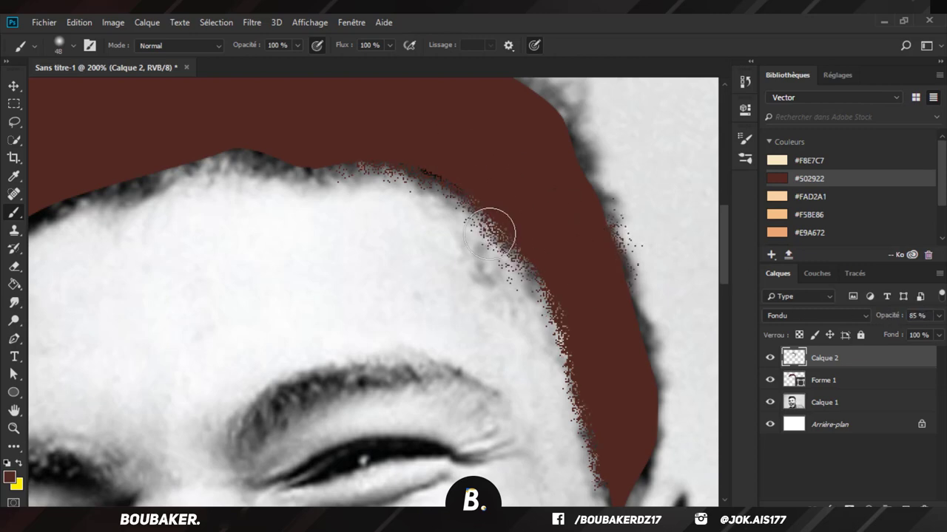
mouse_move(486, 222)
mouse_down()
mouse_move(522, 231)
mouse_move(567, 273)
mouse_move(602, 328)
mouse_up()
mouse_move(524, 216)
mouse_down()
mouse_move(517, 240)
mouse_move(475, 171)
mouse_move(491, 210)
mouse_move(408, 137)
mouse_move(339, 129)
mouse_move(304, 138)
mouse_move(305, 147)
mouse_move(349, 134)
mouse_move(265, 117)
mouse_move(268, 130)
mouse_move(326, 151)
mouse_move(245, 125)
mouse_move(117, 134)
mouse_move(289, 125)
mouse_move(193, 134)
mouse_move(252, 140)
mouse_move(249, 130)
mouse_move(184, 140)
mouse_move(358, 116)
mouse_move(174, 133)
mouse_move(300, 130)
mouse_move(256, 147)
mouse_move(281, 144)
mouse_up()
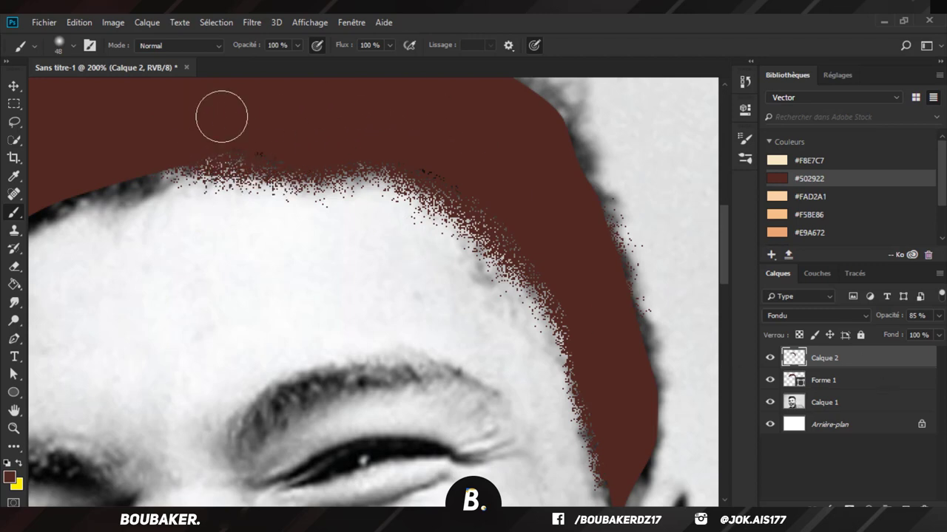
drag(333, 172, 162, 127)
Step: Undo the stray brush stroke over the face and set the speckle layer's opacity to 100 %
drag(345, 221, 418, 381)
key(ctrl+z)
key(ctrl+z)
drag(882, 317, 904, 316)
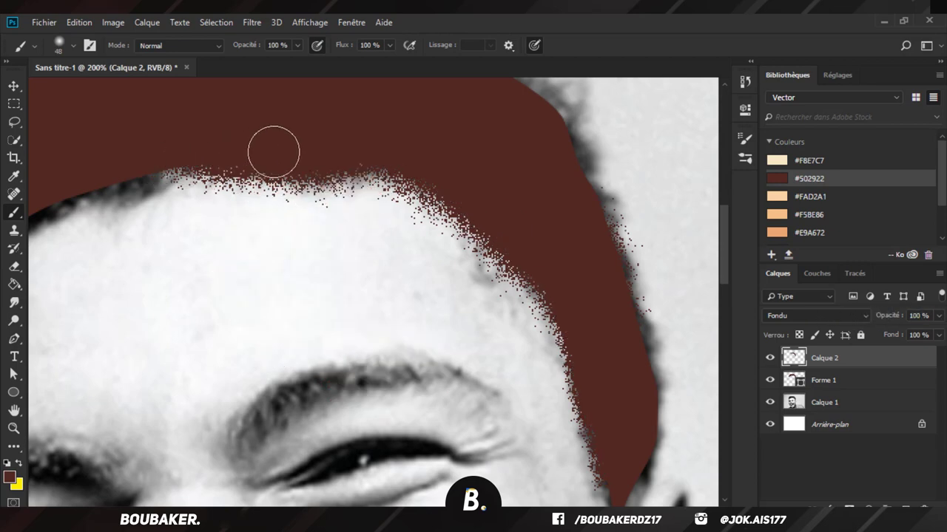
Step: Paint the speckled edge along the rest of the forehead hairline toward the temple on the far side of the head
scroll(274, 152, up, 2)
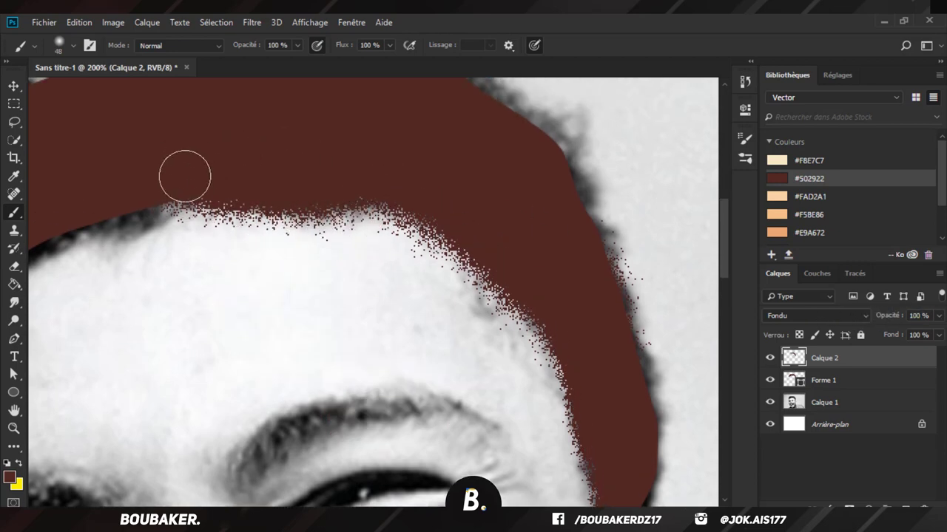
drag(184, 173, 164, 177)
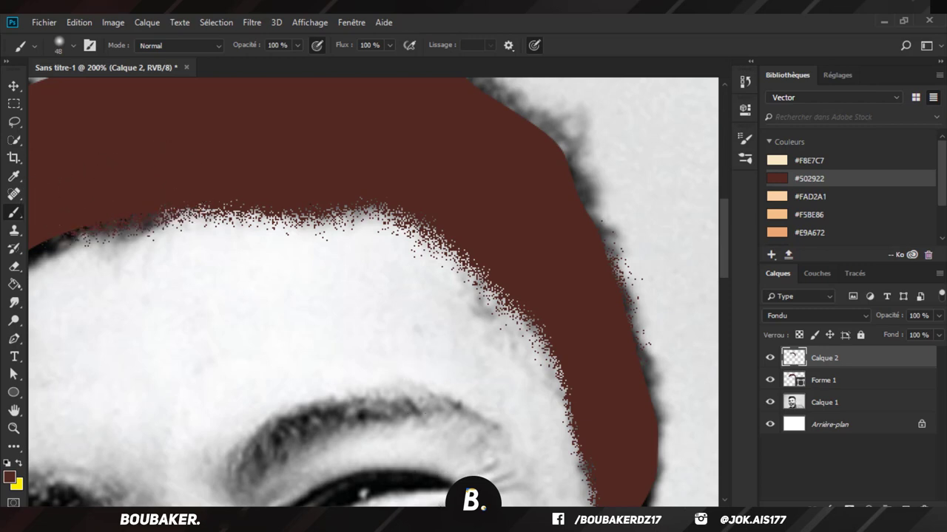
drag(437, 511, 389, 511)
scroll(402, 416, left, 3)
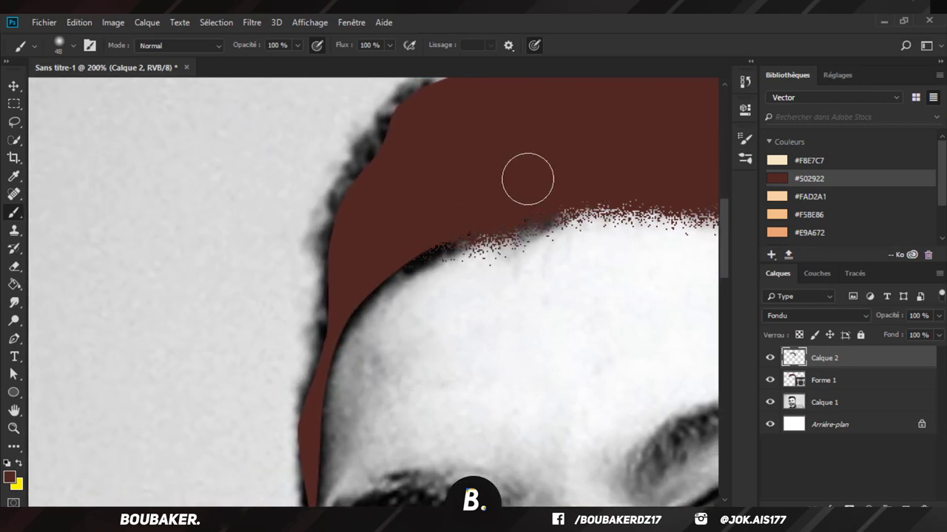
mouse_move(460, 209)
mouse_down()
mouse_move(387, 254)
mouse_move(430, 226)
mouse_move(392, 241)
mouse_move(346, 283)
mouse_up()
Step: Set the brush size to 18 px and paint speckles along both edges of the narrow hair strip beside the far eyebrow
scroll(346, 283, down, 1)
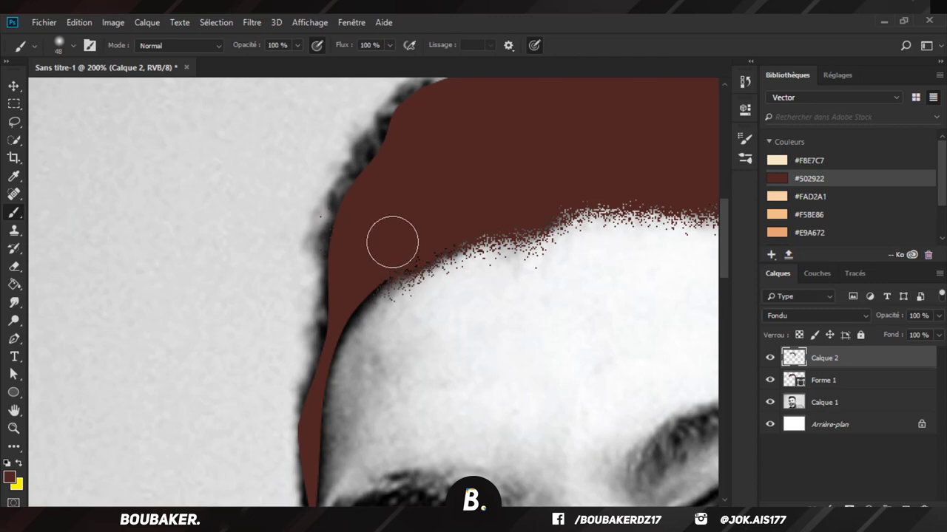
scroll(345, 283, down, 2)
click(64, 44)
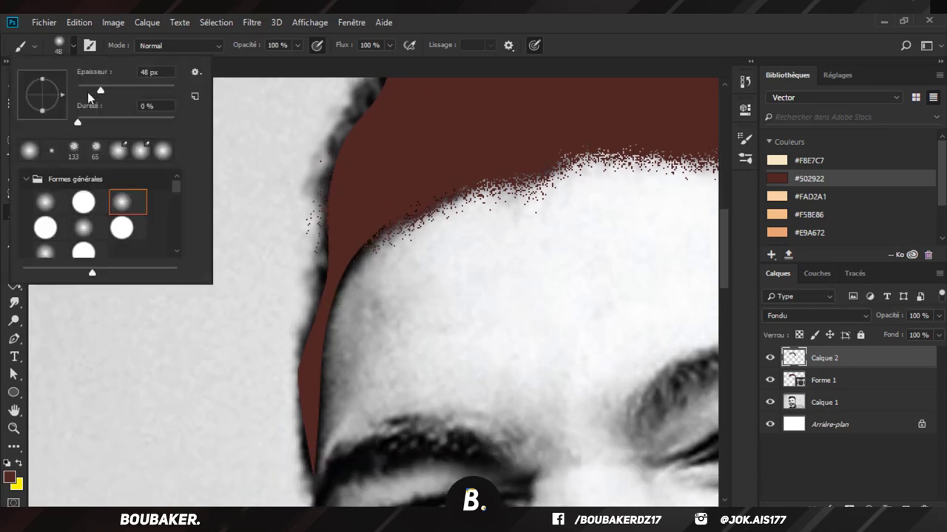
key(Return)
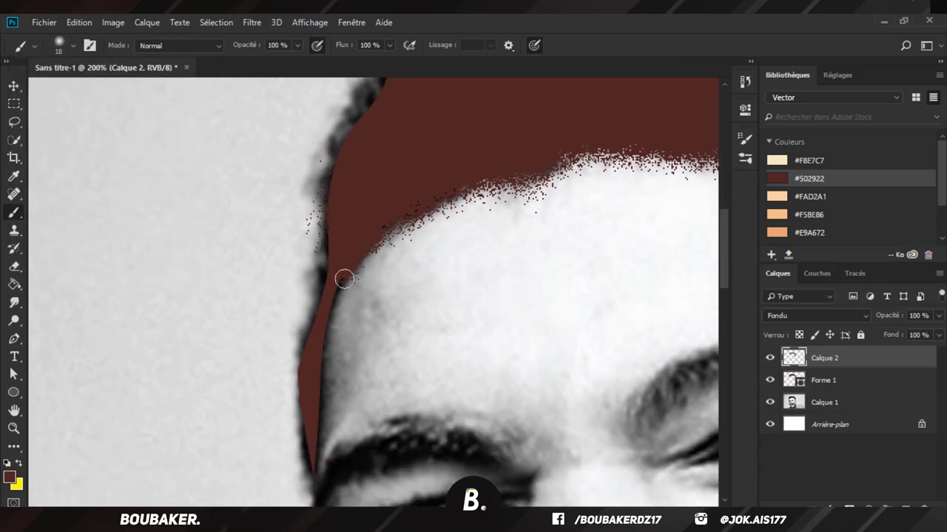
drag(342, 276, 320, 342)
scroll(320, 326, down, 3)
mouse_move(324, 266)
mouse_down()
mouse_move(307, 391)
mouse_move(315, 410)
mouse_move(310, 335)
mouse_move(305, 342)
mouse_move(317, 254)
mouse_move(306, 274)
mouse_move(329, 214)
mouse_move(328, 197)
mouse_move(324, 235)
mouse_move(327, 169)
mouse_move(329, 224)
mouse_move(337, 139)
mouse_up()
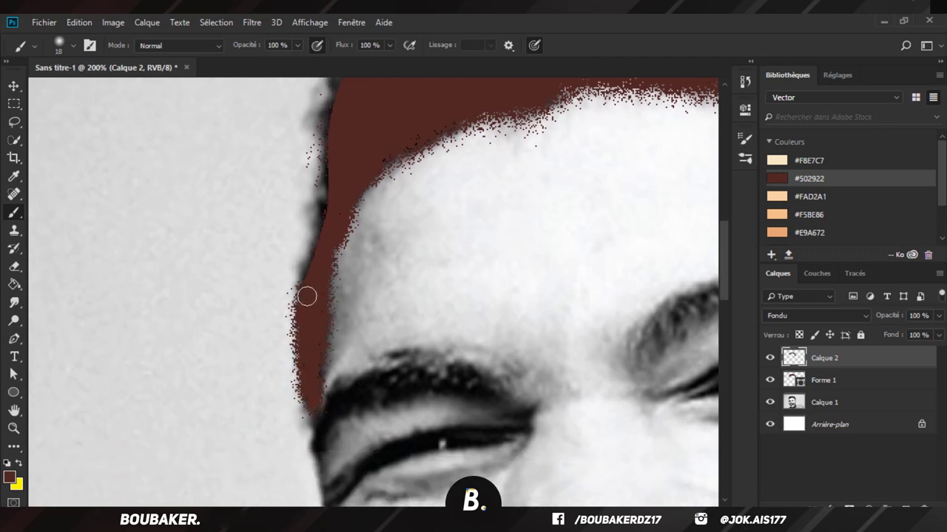
Step: Paint the speckled edge up the outer side of the hair and around its upper corner toward the crown
scroll(319, 165, up, 2)
scroll(334, 189, up, 3)
mouse_move(335, 233)
mouse_down()
mouse_move(352, 162)
mouse_move(349, 194)
mouse_move(371, 170)
mouse_move(343, 187)
mouse_move(354, 198)
mouse_move(352, 235)
mouse_move(388, 168)
mouse_move(360, 236)
mouse_move(385, 168)
mouse_move(382, 218)
mouse_move(418, 139)
mouse_move(436, 140)
mouse_move(421, 160)
mouse_move(495, 106)
mouse_move(467, 135)
mouse_move(515, 105)
mouse_move(538, 116)
mouse_move(522, 121)
mouse_move(596, 99)
mouse_up()
scroll(355, 194, up, 3)
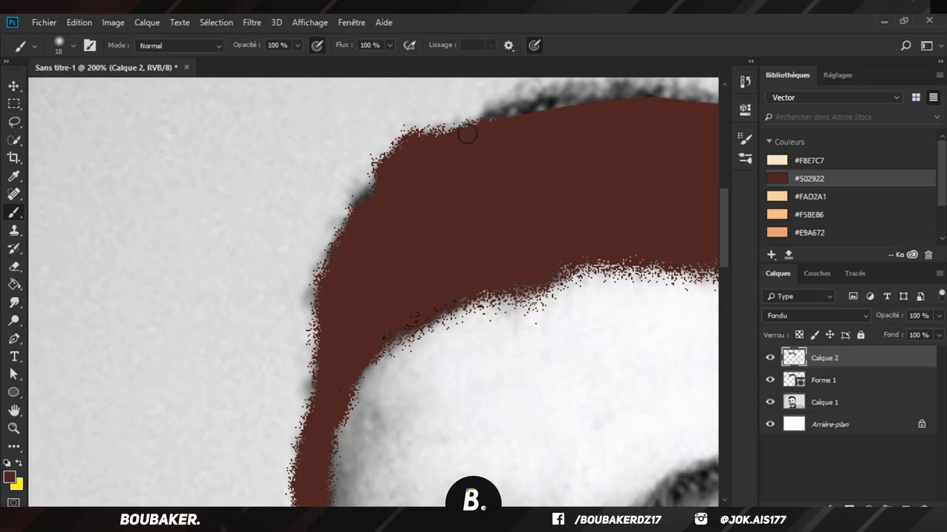
key(ctrl+minus)
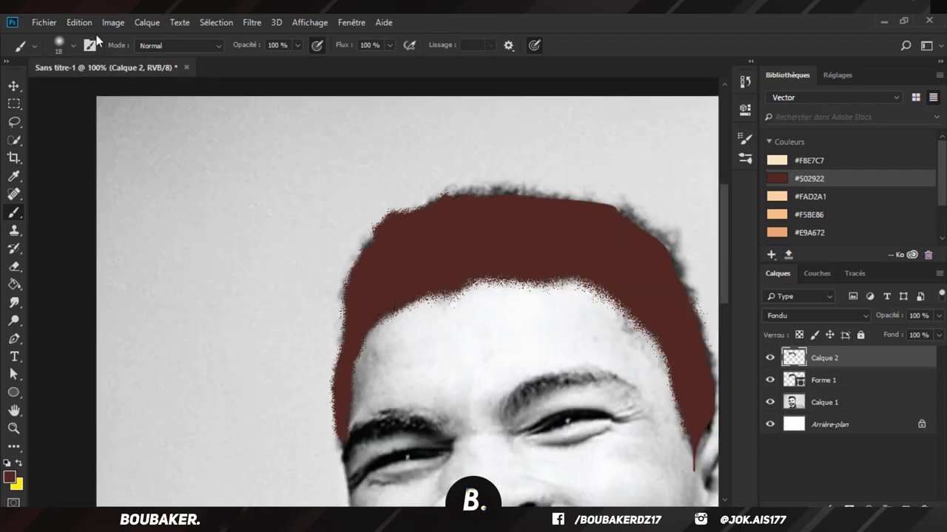
Step: Set the brush size to 28 px and paint speckles along the crown and around the hair's upper corner on the ear side
click(57, 43)
mouse_move(447, 206)
mouse_down()
mouse_move(507, 202)
mouse_move(620, 221)
mouse_move(589, 206)
mouse_move(620, 222)
mouse_up()
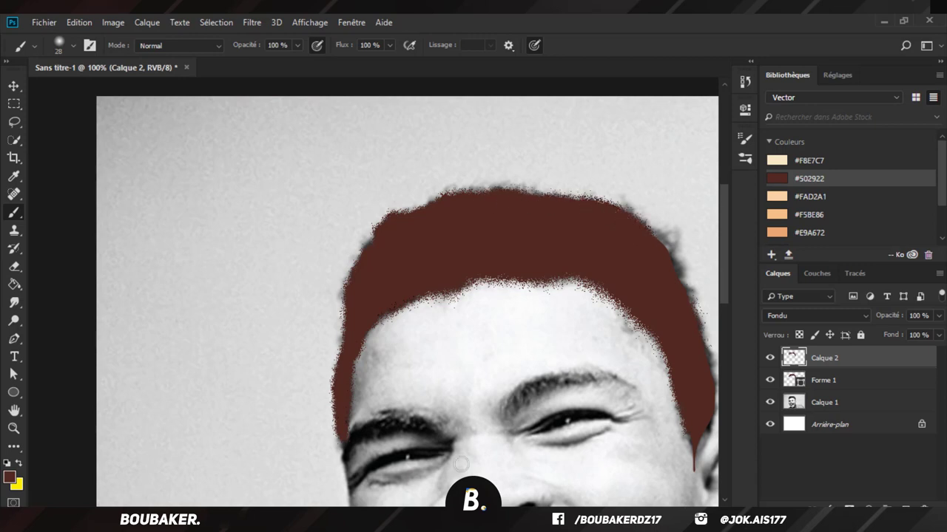
scroll(374, 293, right, 5)
key(ctrl+plus)
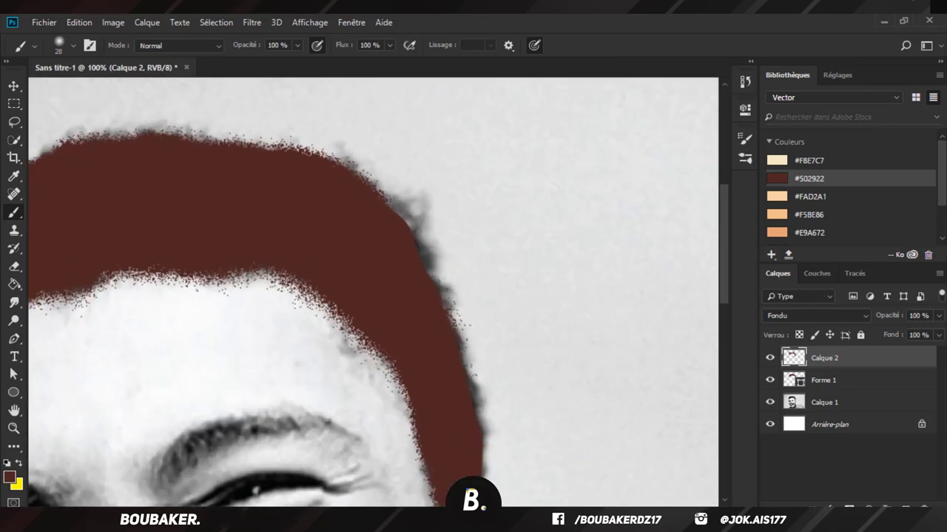
mouse_move(362, 154)
mouse_down()
mouse_move(423, 200)
mouse_move(409, 226)
mouse_up()
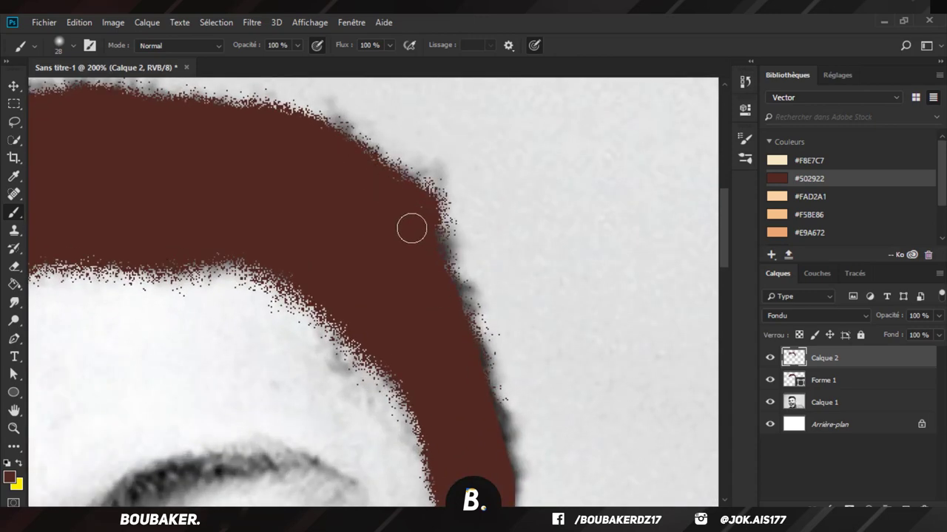
Step: Paint the speckled edge down the outer side of the hair to the sideburn tip beside the visible ear
scroll(459, 373, down, 3)
mouse_move(457, 363)
mouse_down()
mouse_move(489, 340)
mouse_move(480, 282)
mouse_move(503, 413)
mouse_up()
scroll(493, 308, down, 2)
mouse_move(493, 307)
mouse_down()
mouse_move(494, 349)
mouse_move(508, 358)
mouse_move(501, 385)
mouse_move(498, 363)
mouse_move(499, 393)
mouse_move(482, 415)
mouse_move(476, 399)
mouse_move(469, 473)
mouse_move(475, 418)
mouse_move(472, 445)
mouse_move(499, 380)
mouse_up()
key(ctrl+minus)
key(ctrl+minus)
key(ctrl+minus)
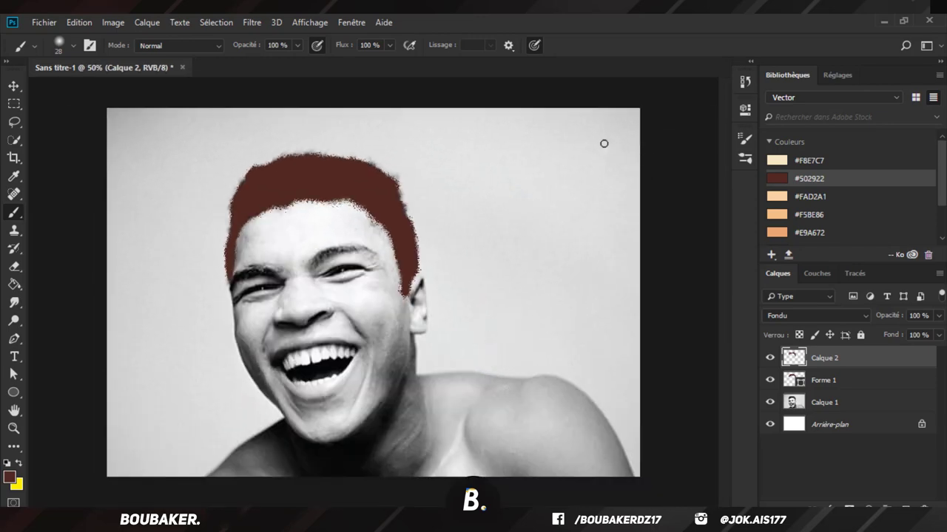
Step: Create a new layer group, move the speckle layer Calque 2 into it and merge the group into a single layer
right_click(855, 359)
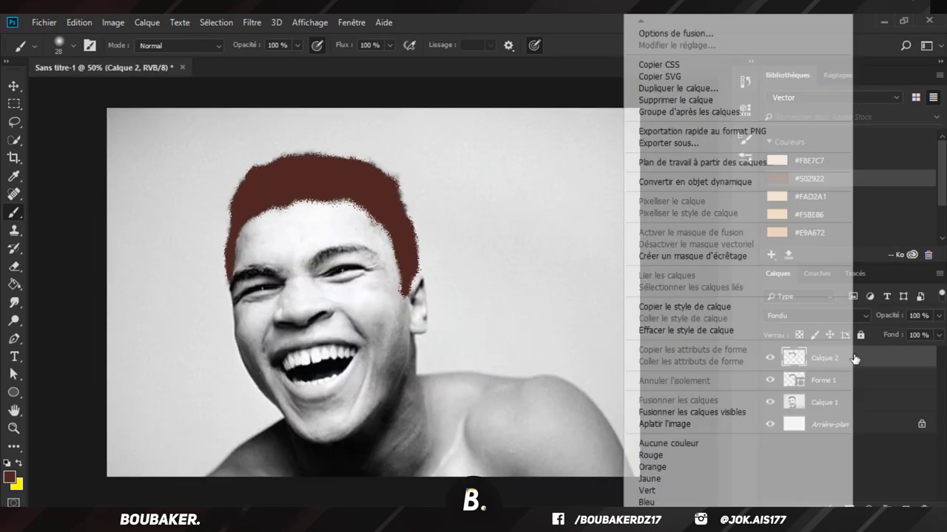
click(890, 509)
click(886, 508)
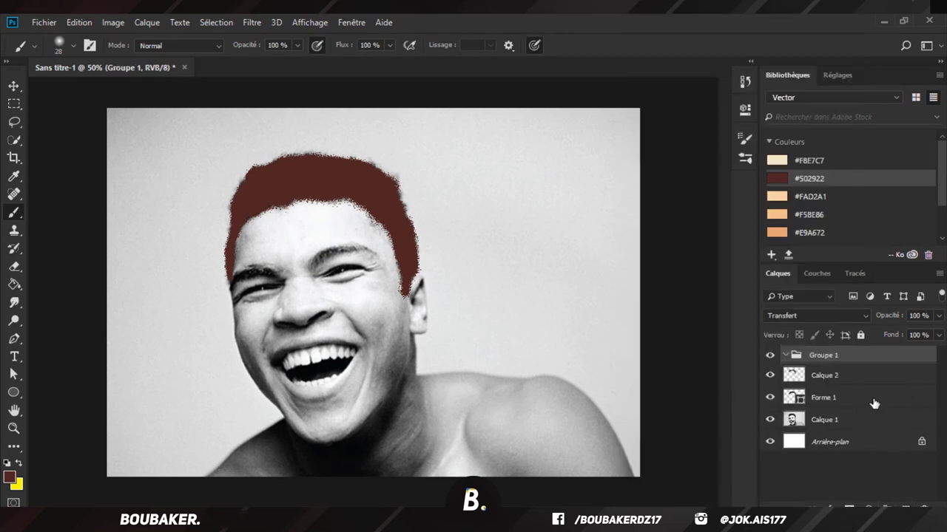
drag(847, 372, 850, 360)
click(855, 360)
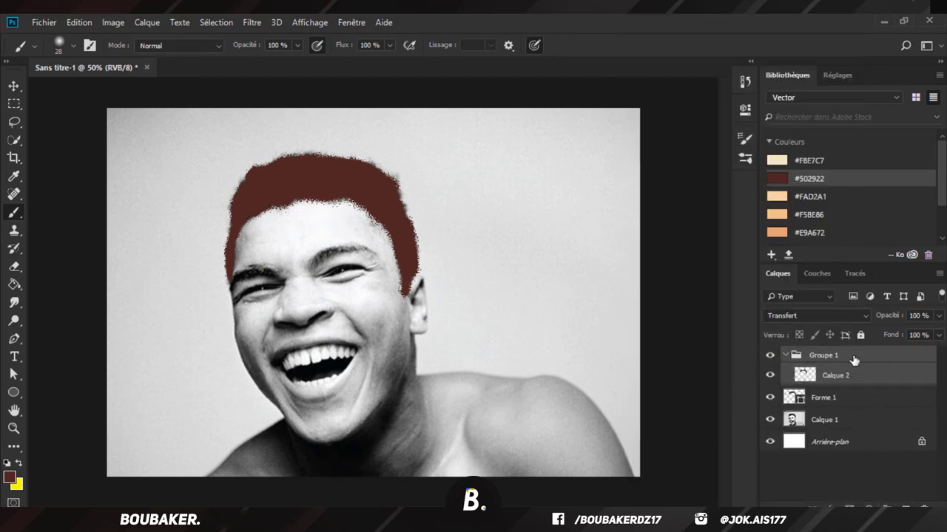
key(ctrl+e)
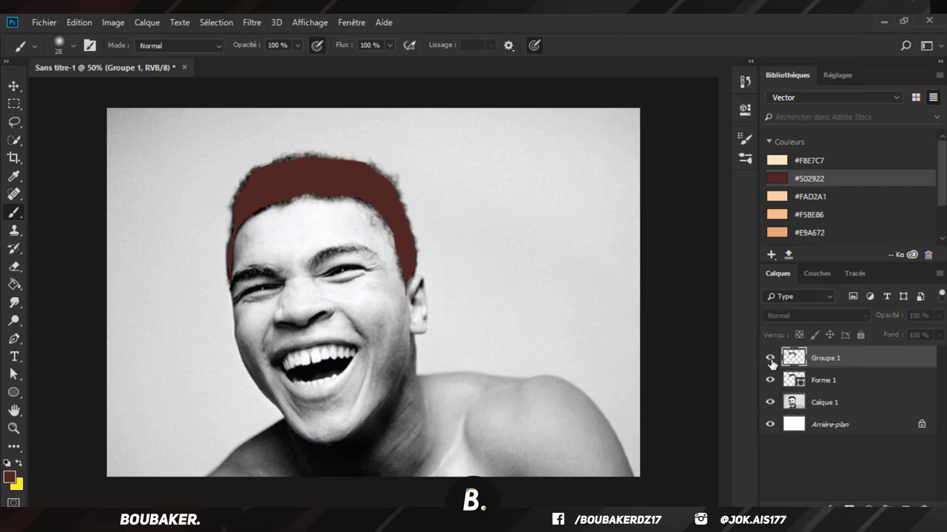
Step: Check the hair with the photo layer's visibility toggled, and add a layer mask to the merged layer Groupe 1
click(792, 404)
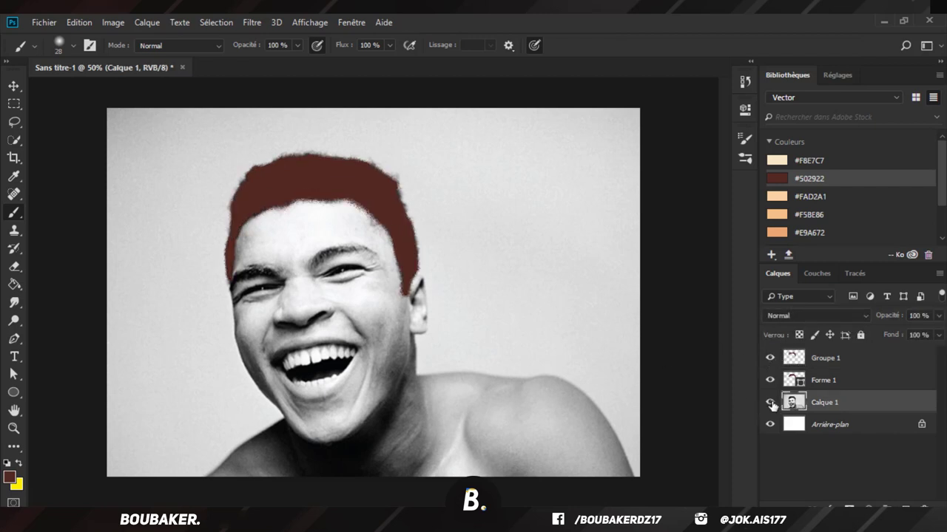
click(771, 404)
click(770, 403)
click(844, 359)
click(849, 509)
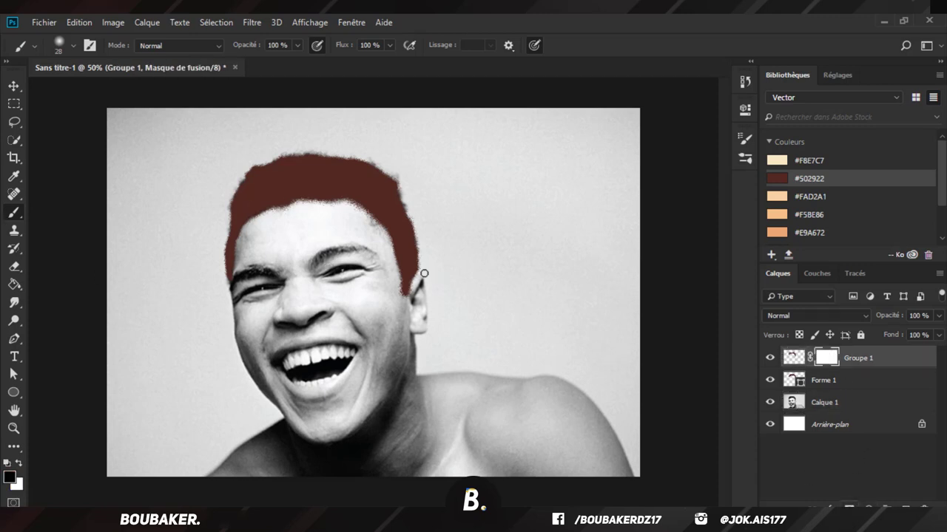
Step: Choose the 200 px speckled brush from the brush folder, reduce it to 38 px and dab black on the mask along the hairline
click(59, 44)
mouse_move(179, 192)
mouse_down()
mouse_move(165, 250)
mouse_move(167, 199)
mouse_up()
scroll(30, 234, down, 1)
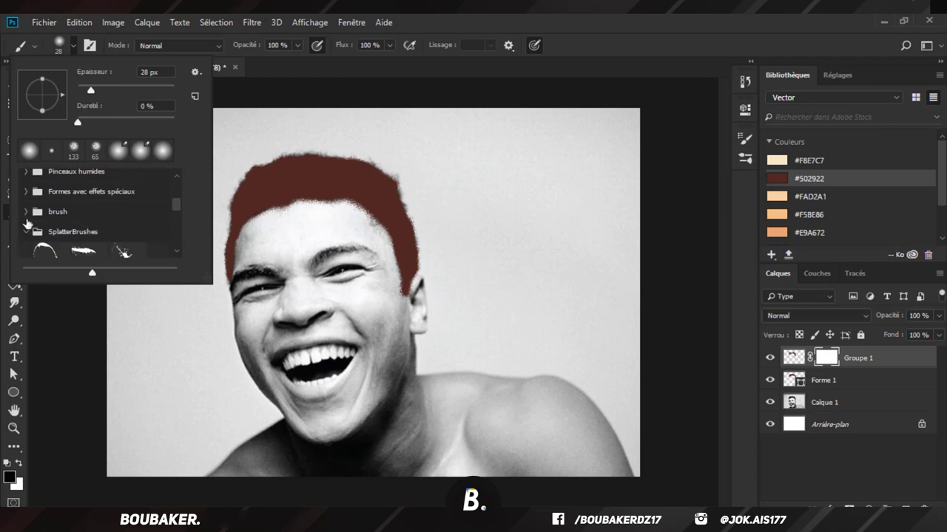
click(27, 214)
click(40, 233)
scroll(78, 231, down, 1)
scroll(146, 244, down, 1)
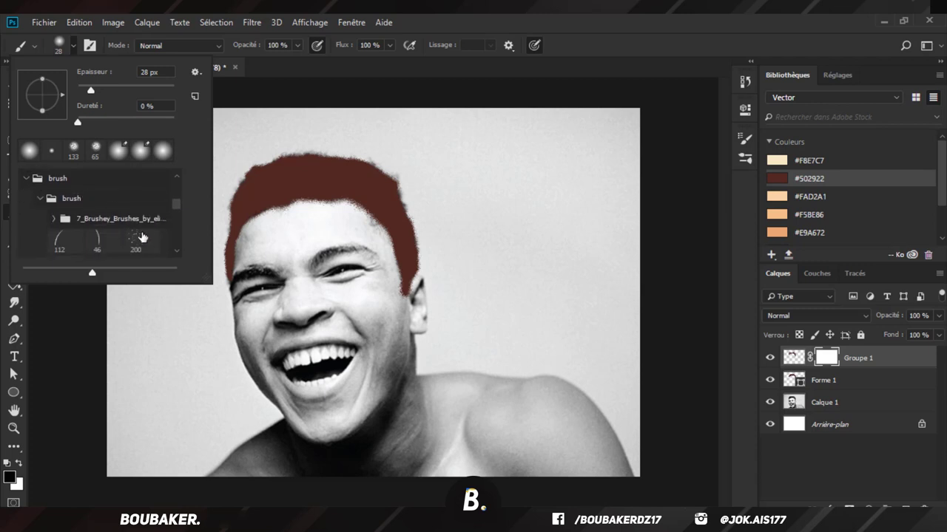
click(142, 239)
click(348, 260)
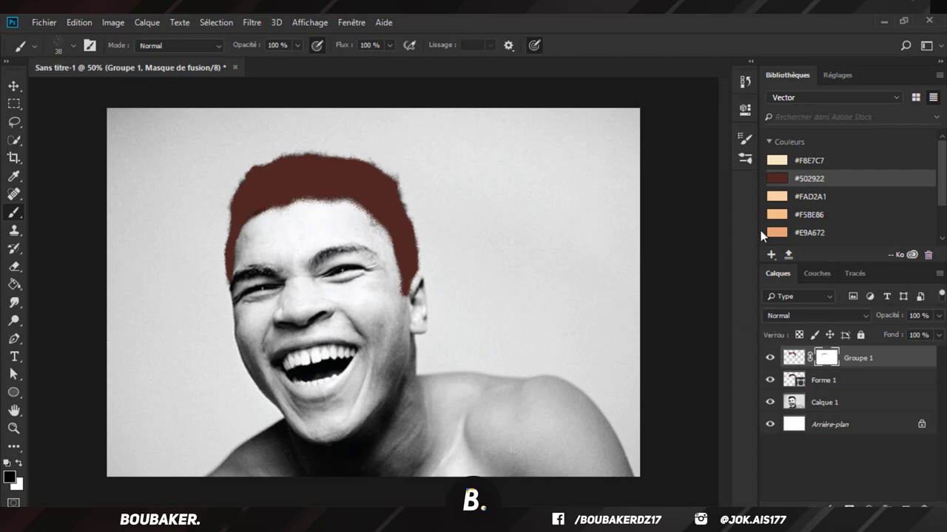
Step: Break up the hair's speckled border further by dabbing black on the mask along the hairline and outer edge
key(ctrl+plus)
key(ctrl+plus)
key(x)
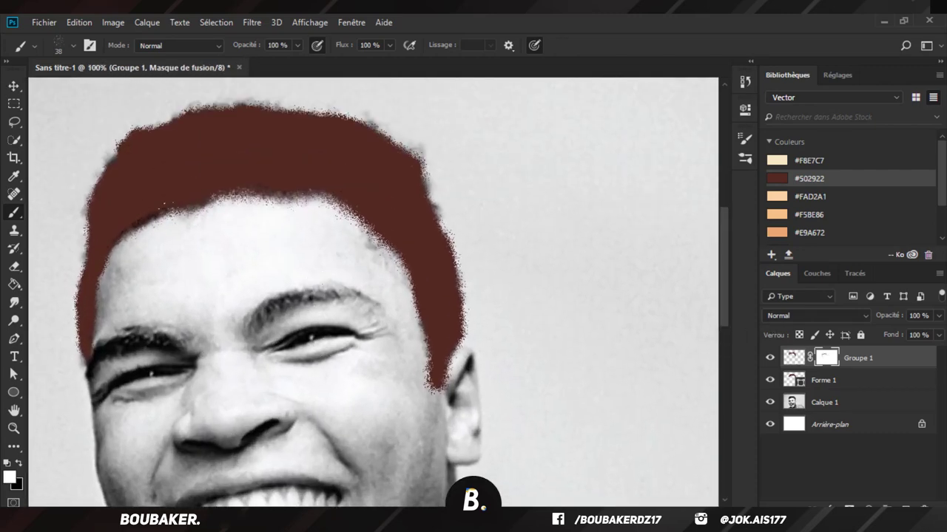
key(x)
scroll(342, 233, down, 2)
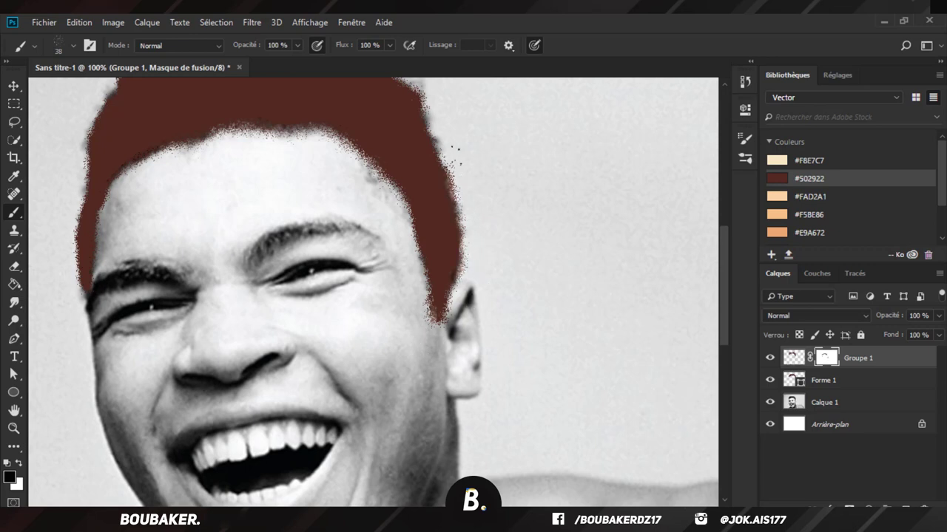
scroll(451, 162, up, 2)
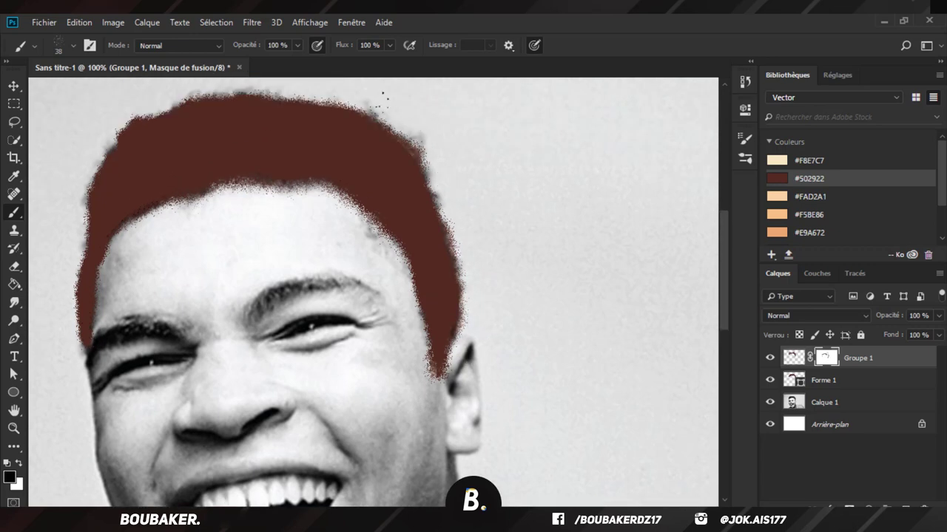
key(ctrl+minus)
key(ctrl+minus)
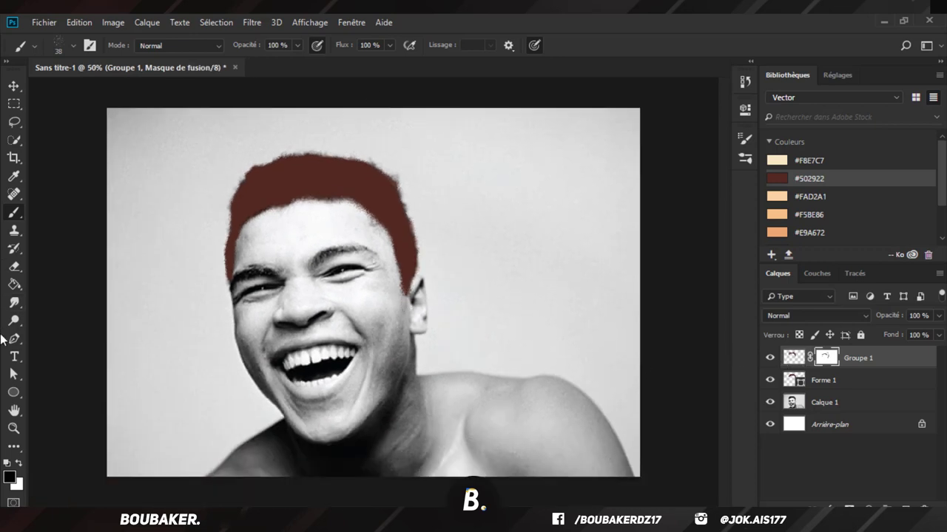
Step: Switch to the Pen tool and add a new empty layer directly above the photo layer Calque 1
click(14, 340)
click(860, 382)
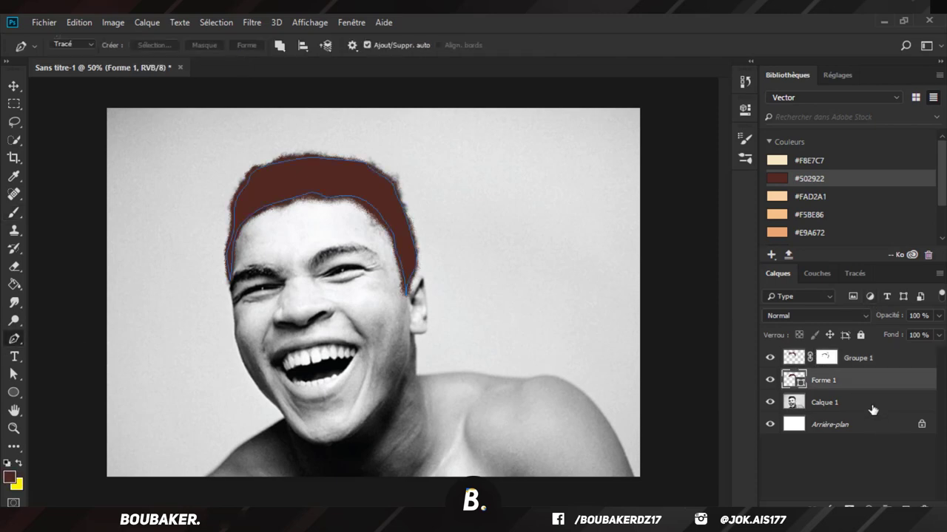
click(872, 408)
click(905, 510)
Step: Select the shape layer Forme 1 and outline the pointed inner end of the eyebrow nearer the visible ear
key(ctrl+plus)
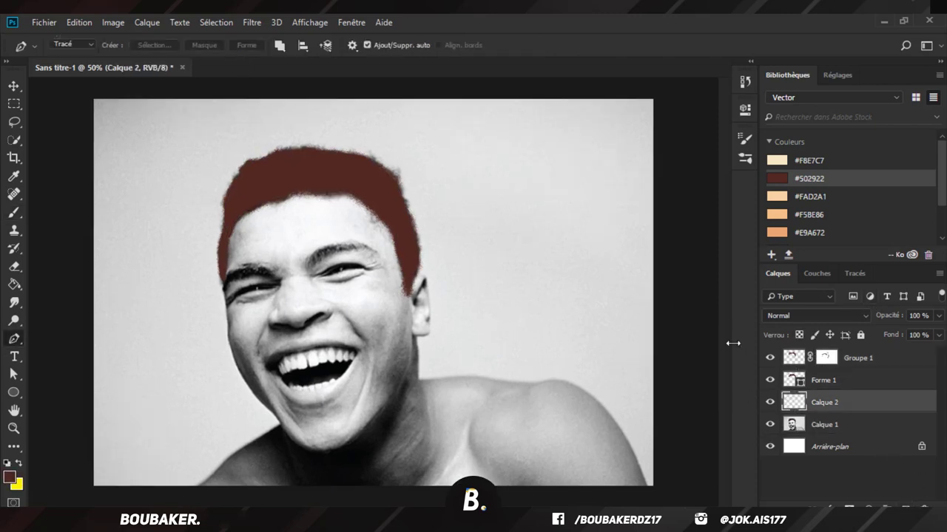
scroll(300, 291, up, 2)
key(ctrl+plus)
key(ctrl+plus)
key(ctrl+plus)
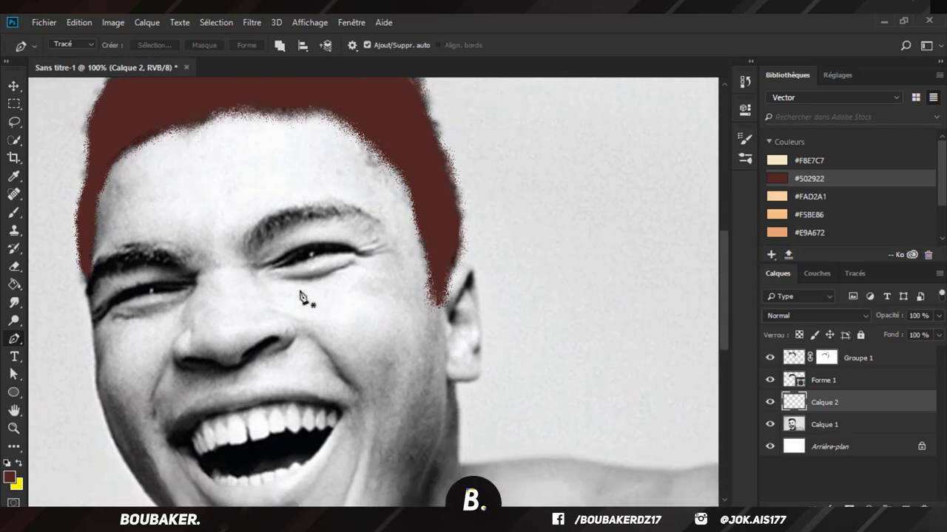
scroll(345, 296, up, 3)
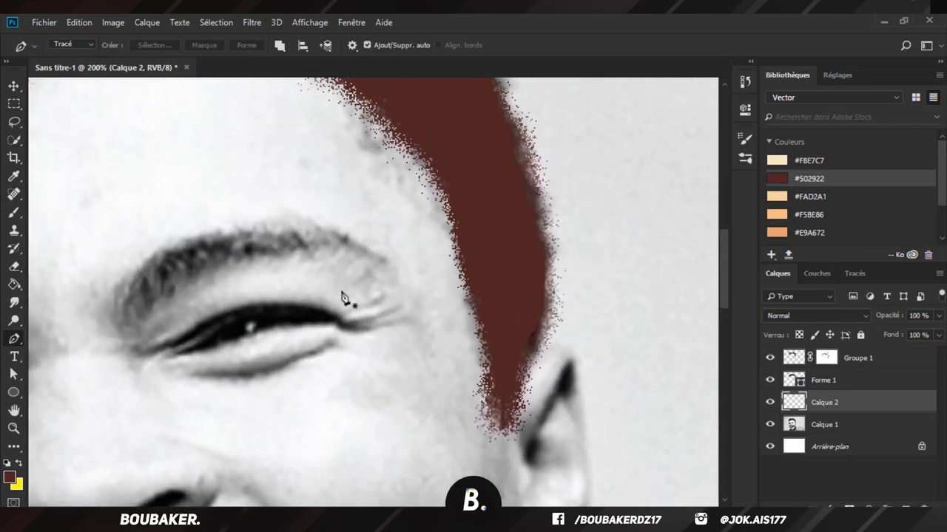
click(867, 380)
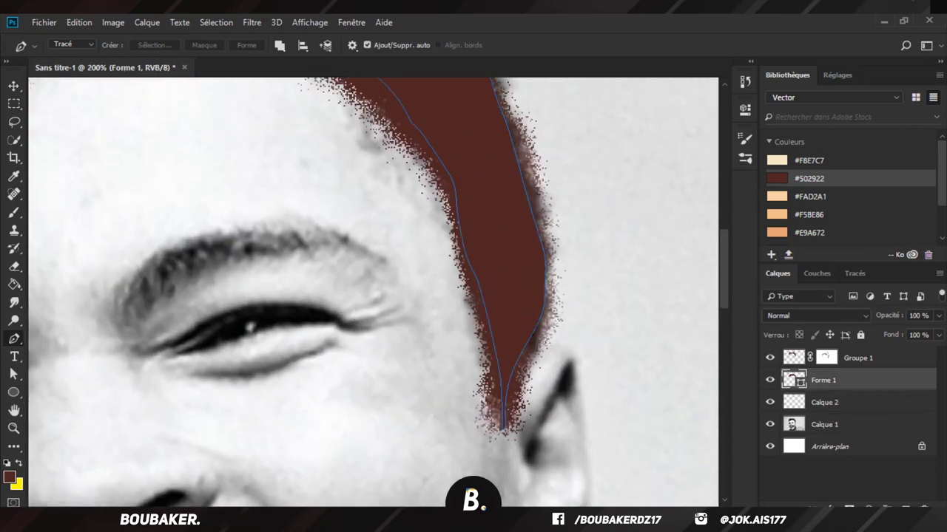
scroll(360, 395, left, 8)
scroll(343, 281, down, 3)
key(ctrl+plus)
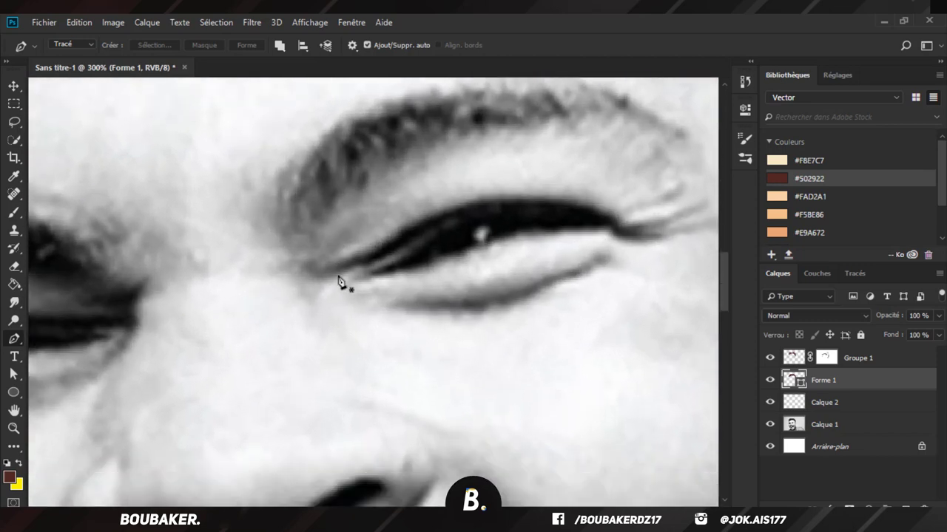
scroll(340, 282, up, 1)
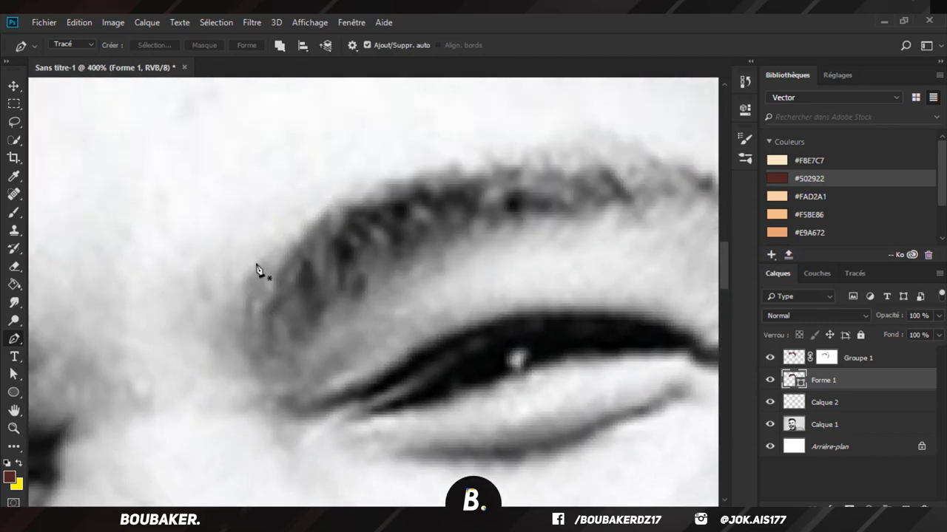
drag(268, 376, 298, 431)
click(268, 376)
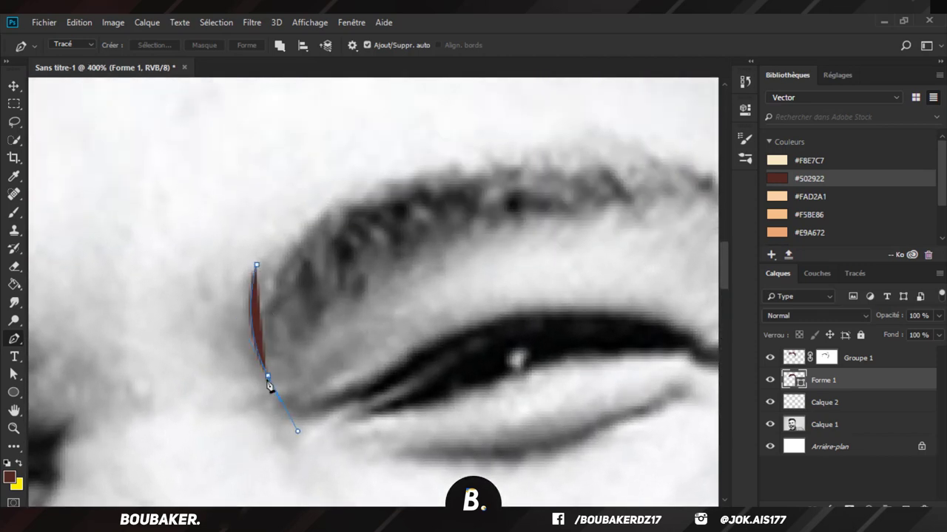
drag(266, 325, 293, 284)
click(279, 305)
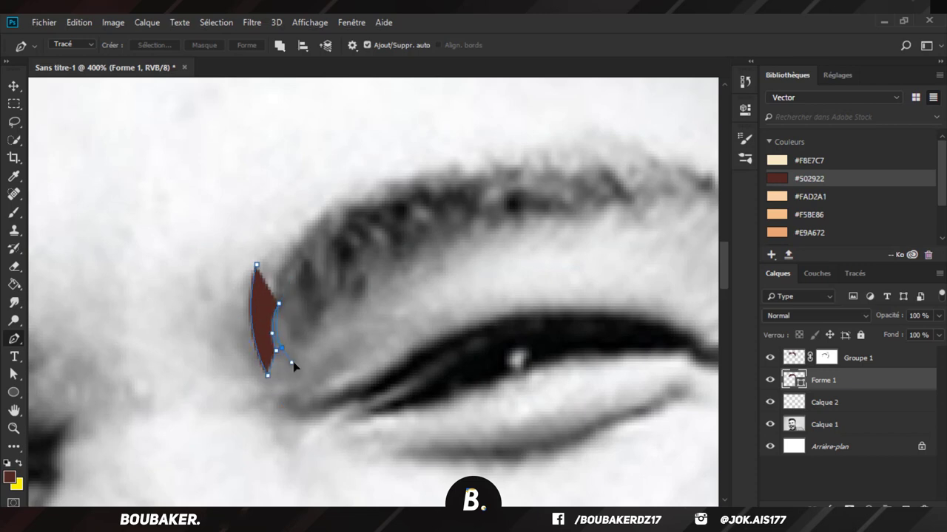
drag(295, 365, 295, 365)
Step: Continue the eyebrow outline with curves along its lower edge to the tapered outer tip
drag(332, 285, 362, 276)
key(ctrl+z)
drag(495, 186, 509, 186)
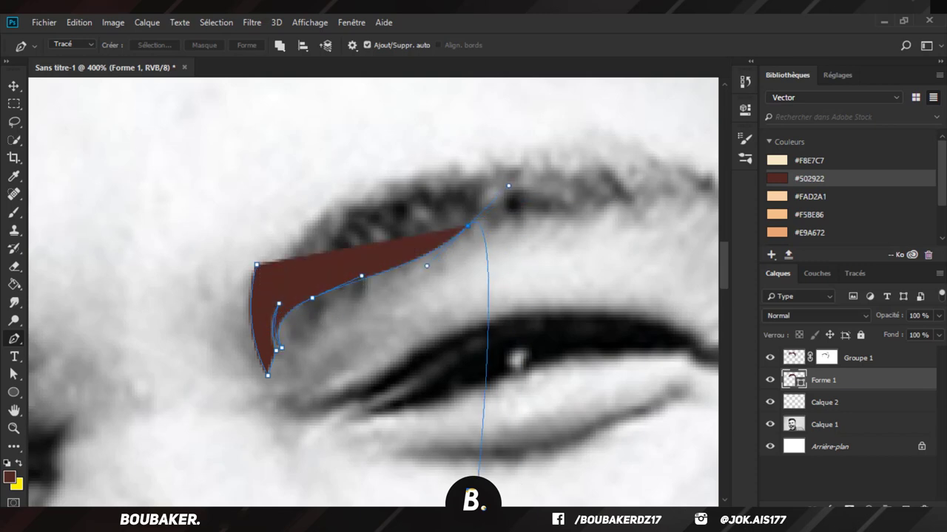
drag(486, 510, 507, 510)
drag(547, 242, 619, 304)
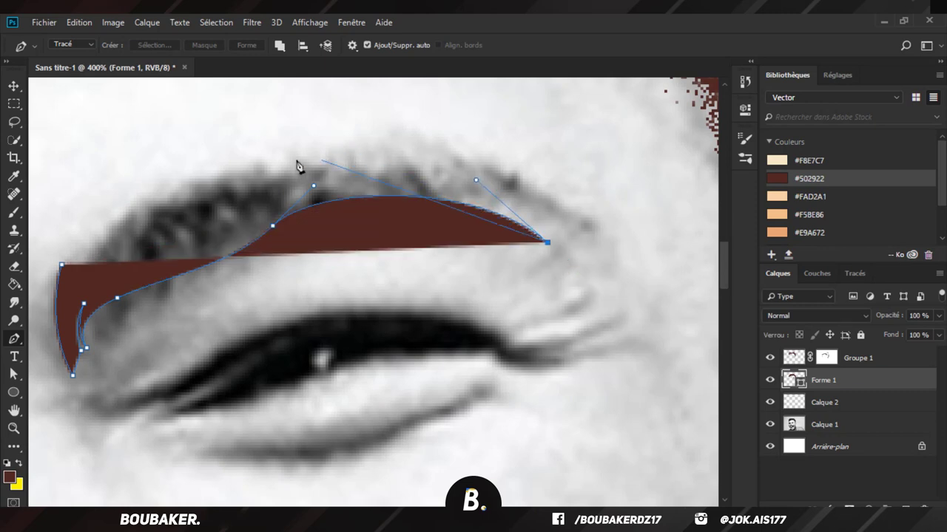
Step: Curve the eyebrow's upper edge back over the arch and close the shape at its inner starting point
drag(323, 159, 289, 164)
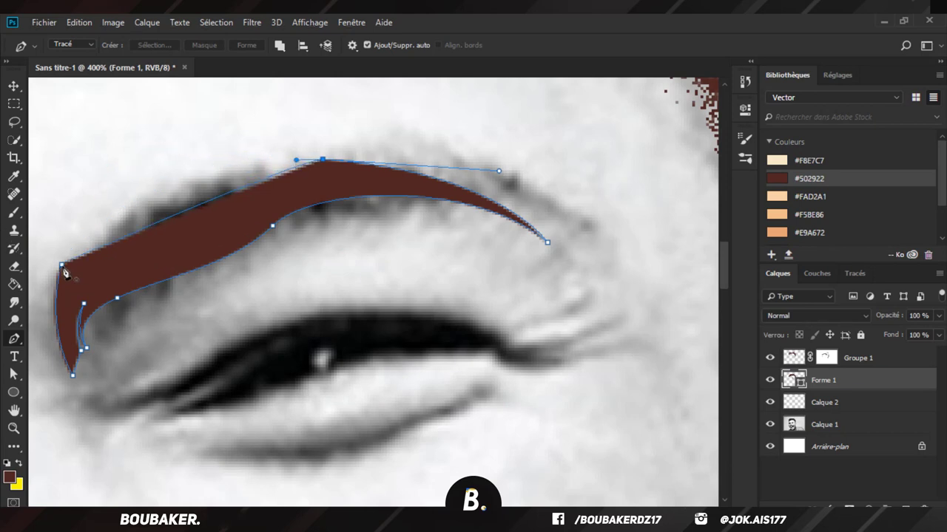
drag(62, 264, 261, 331)
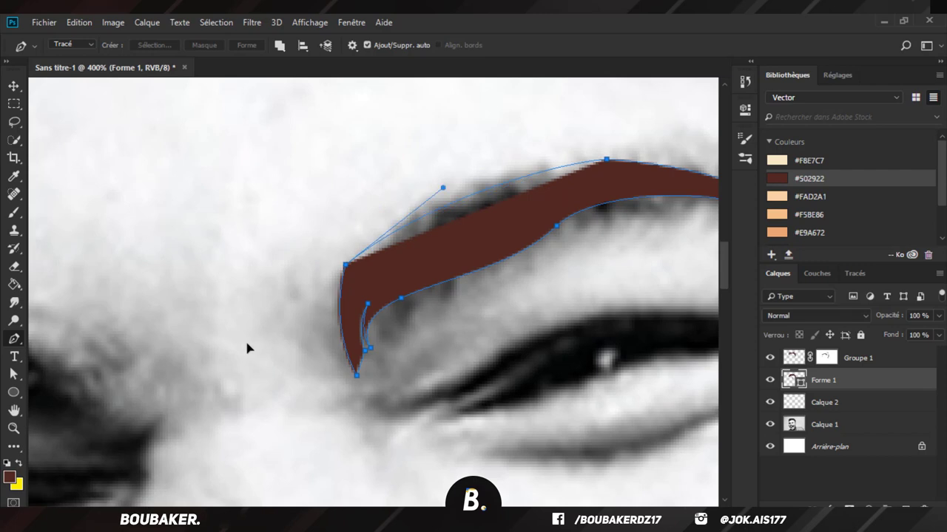
key(ctrl+z)
Step: Start the other eyebrow's outline with a small notch at its inner end and a curve along its upper edge
scroll(441, 500, left, 9)
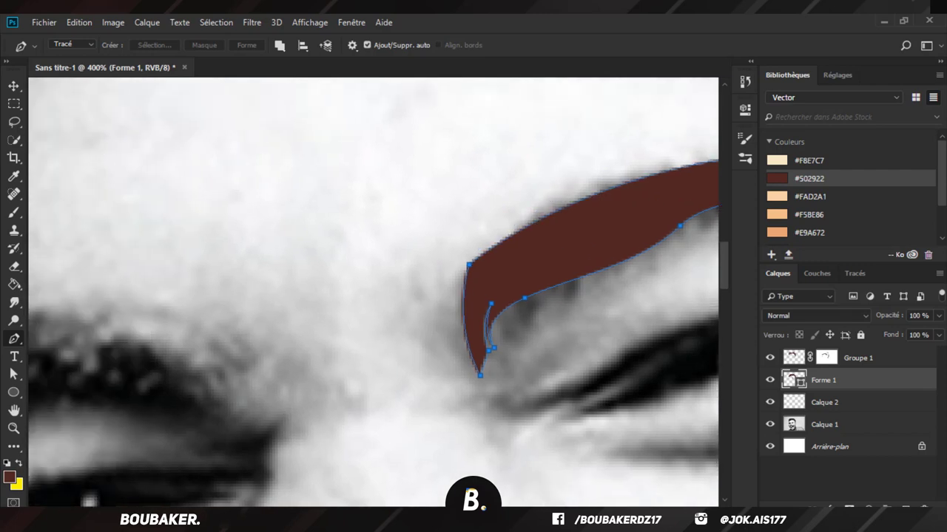
scroll(458, 444, down, 1)
click(491, 379)
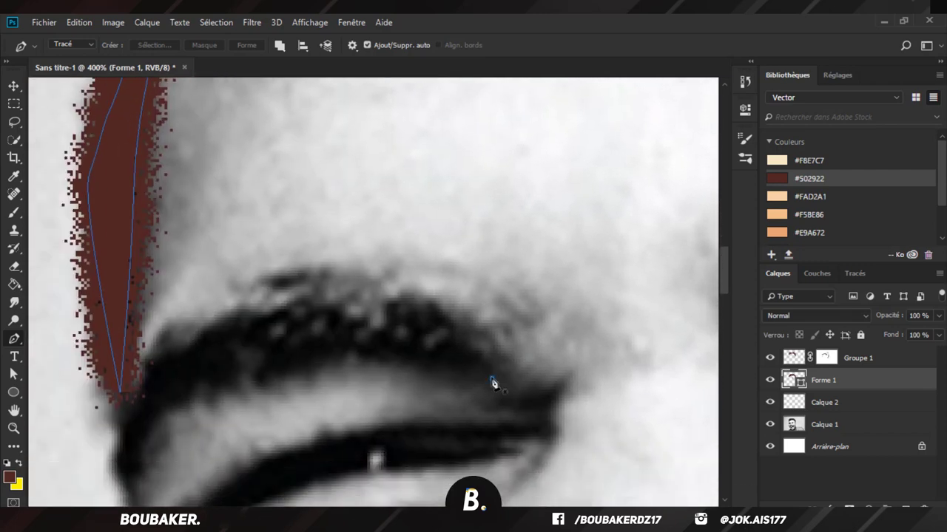
click(458, 309)
click(461, 338)
drag(290, 276, 143, 296)
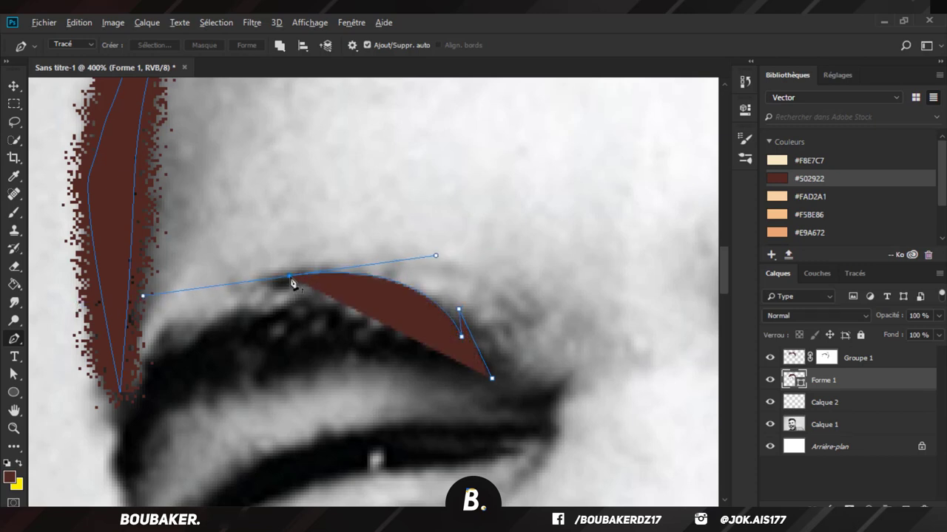
Step: Add a short notch to the eyebrow's upper edge, then curve the outline down and around its outer end
drag(338, 298, 346, 315)
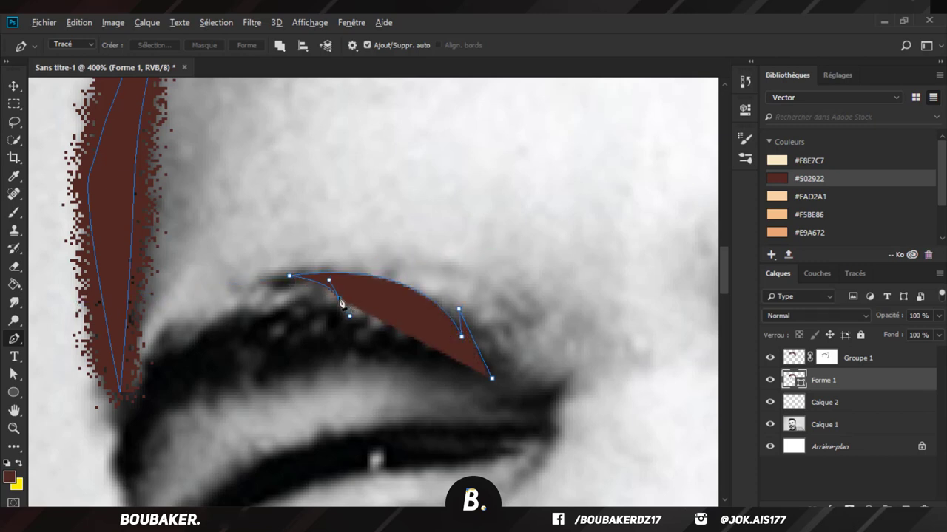
alt+click(338, 299)
drag(209, 320, 135, 365)
scroll(133, 367, down, 3)
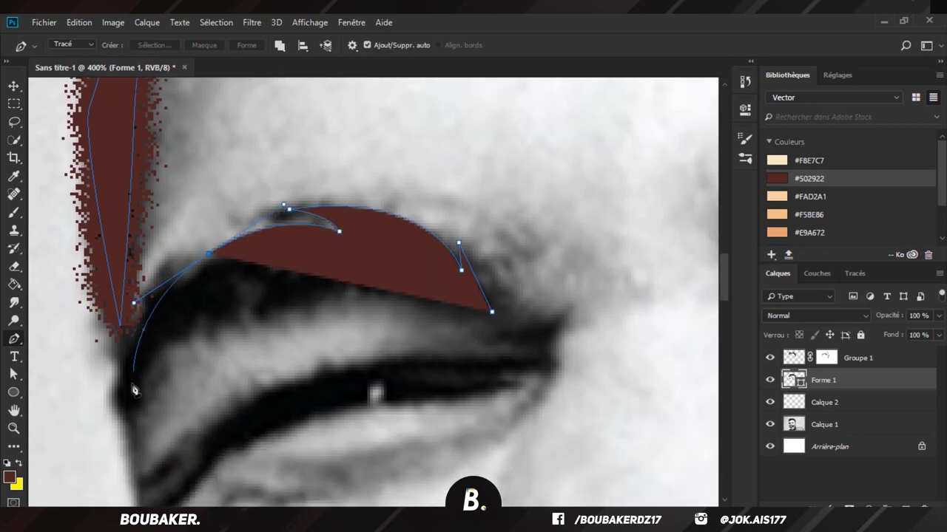
scroll(125, 322, down, 2)
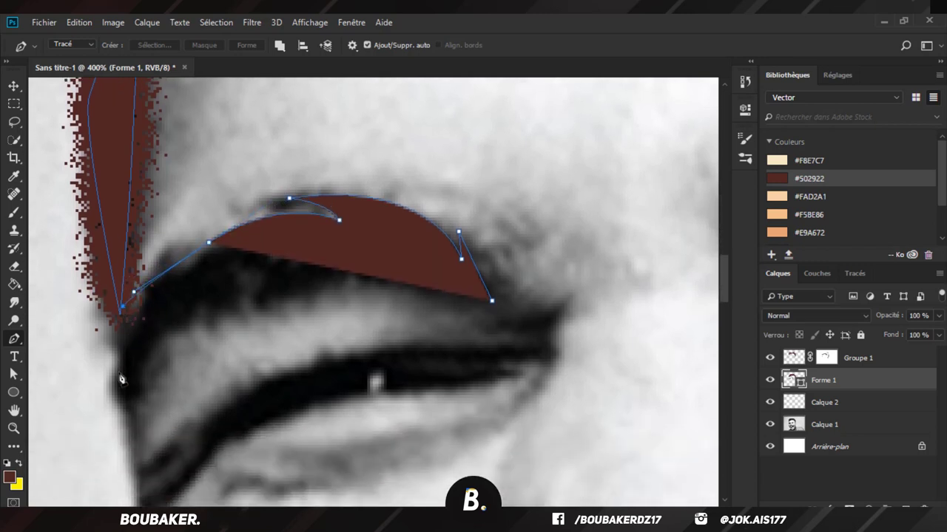
drag(111, 350, 111, 412)
alt+click(111, 351)
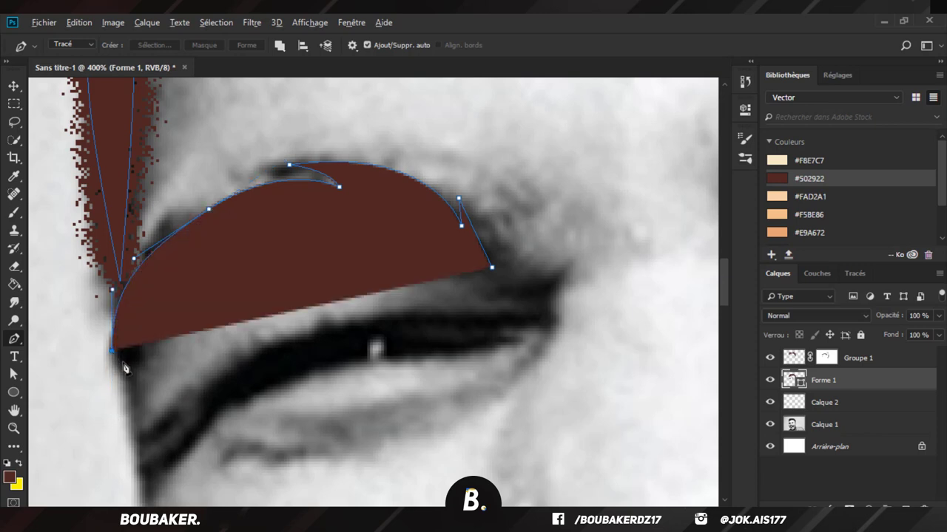
drag(120, 373, 136, 380)
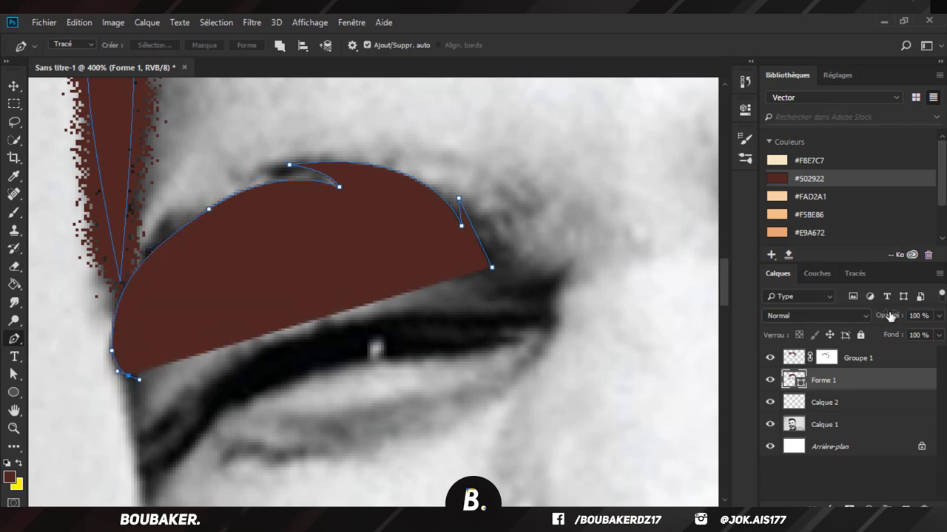
Step: Reduce the shape layer's opacity to 32%, trace the eyebrow's lower edge with a small notch, and close the outline at the inner end
drag(891, 317, 843, 317)
drag(227, 273, 358, 246)
click(363, 259)
drag(444, 267, 472, 265)
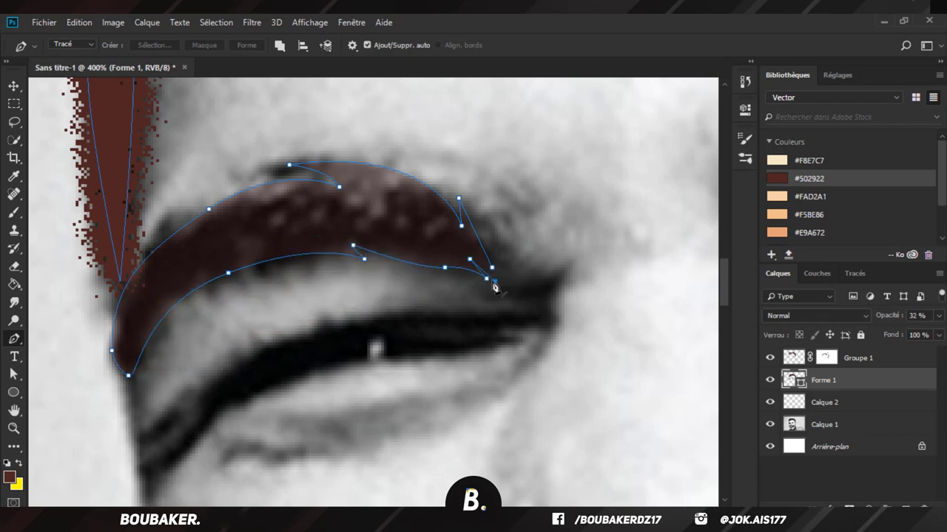
click(493, 276)
key(Return)
Step: Set the opacity of Forme 1 to 100% and hide the photo layer Calque 1
key(ctrl+minus)
key(ctrl+minus)
key(ctrl+minus)
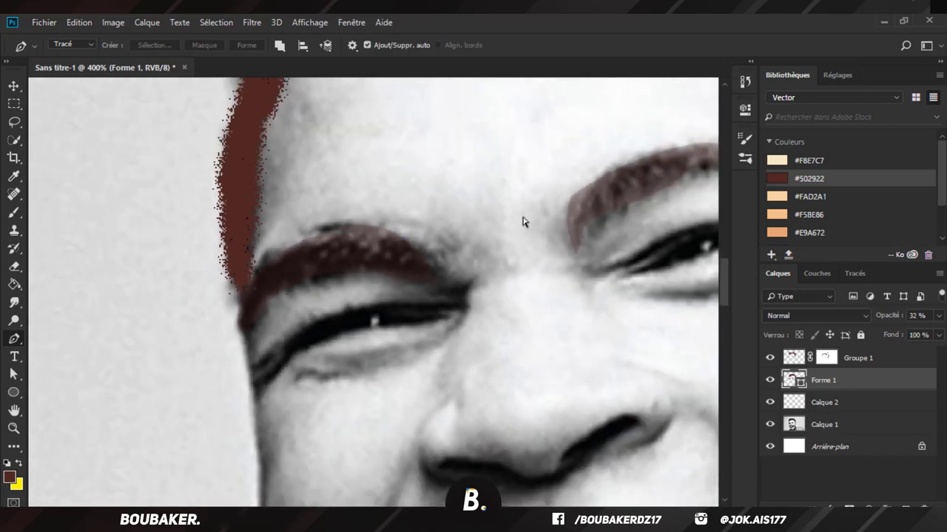
key(0)
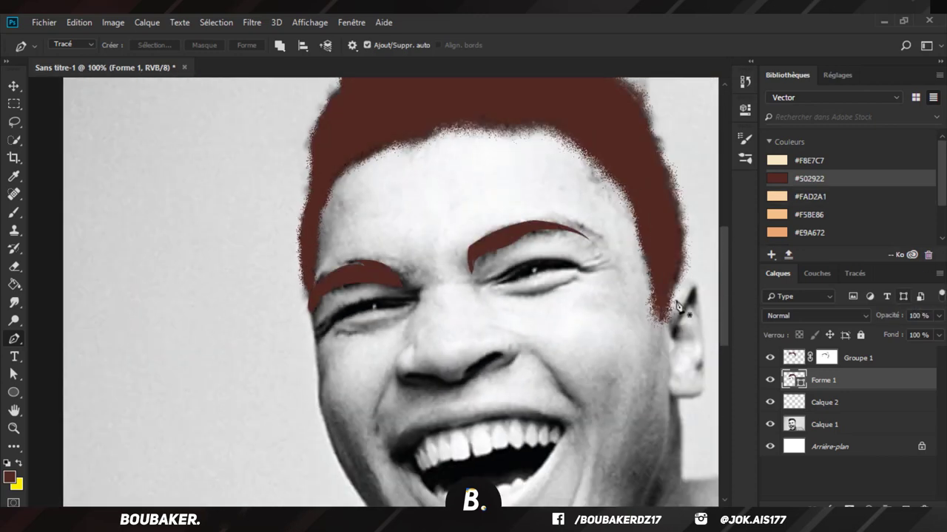
click(769, 425)
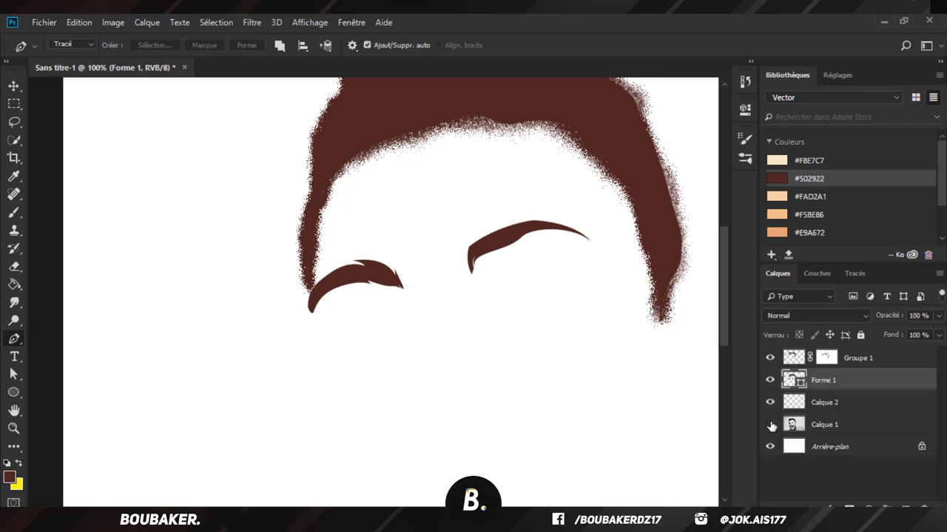
Step: Add a layer mask to Forme 1 and fade the inner ends of both eyebrows with a soft round 176 px black brush
click(849, 508)
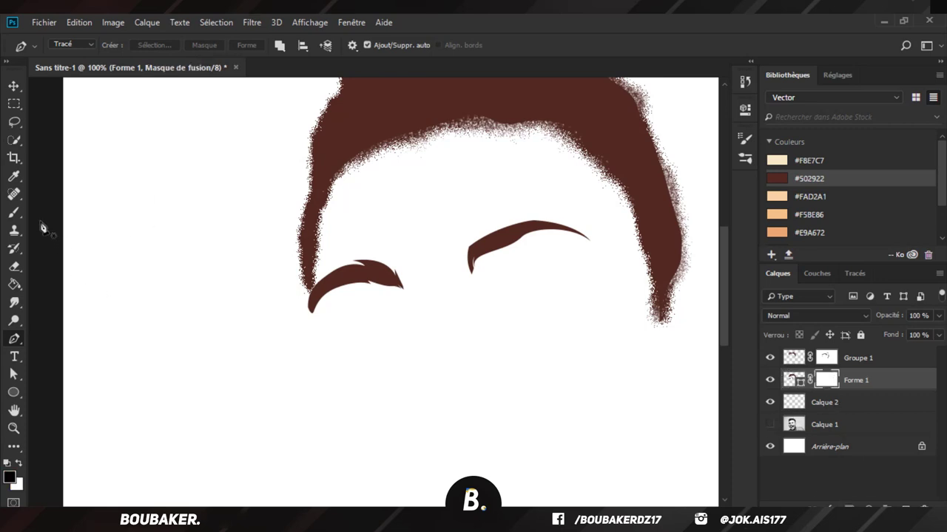
click(14, 213)
click(59, 46)
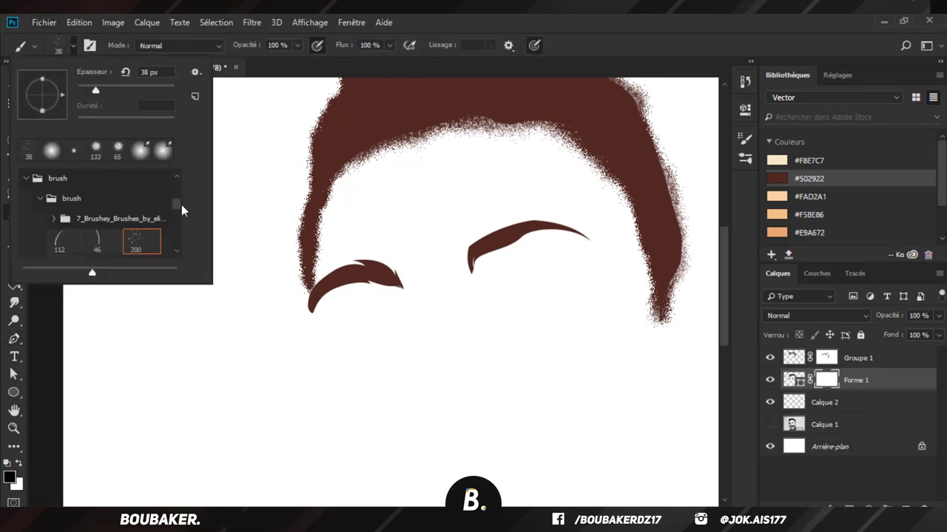
drag(176, 211, 165, 176)
click(45, 202)
drag(95, 89, 141, 89)
mouse_move(454, 285)
mouse_down()
mouse_move(546, 298)
mouse_move(500, 314)
mouse_move(454, 297)
mouse_move(435, 318)
mouse_move(441, 288)
mouse_move(420, 319)
mouse_move(418, 296)
mouse_up()
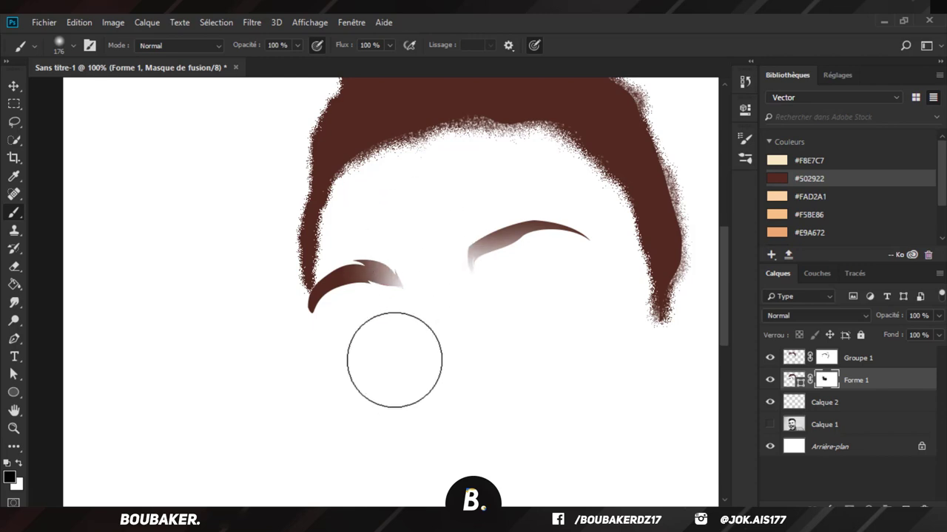
key(ctrl+minus)
key(ctrl+minus)
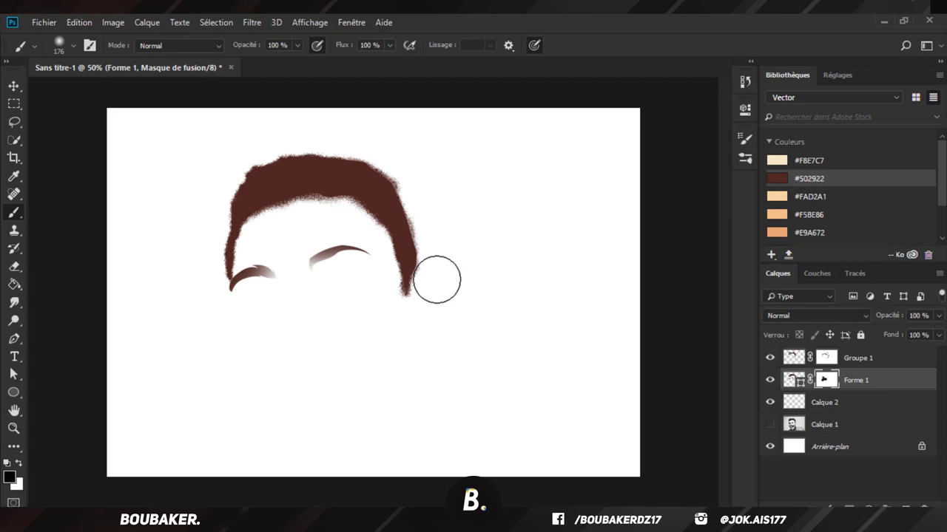
Step: Show the photo layer Calque 1 and add a new empty layer above Forme 1
click(12, 339)
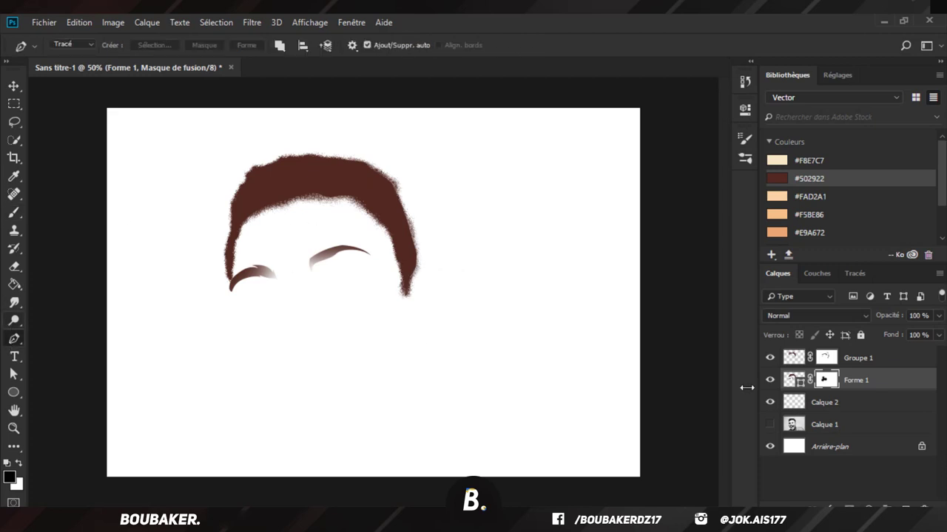
click(770, 425)
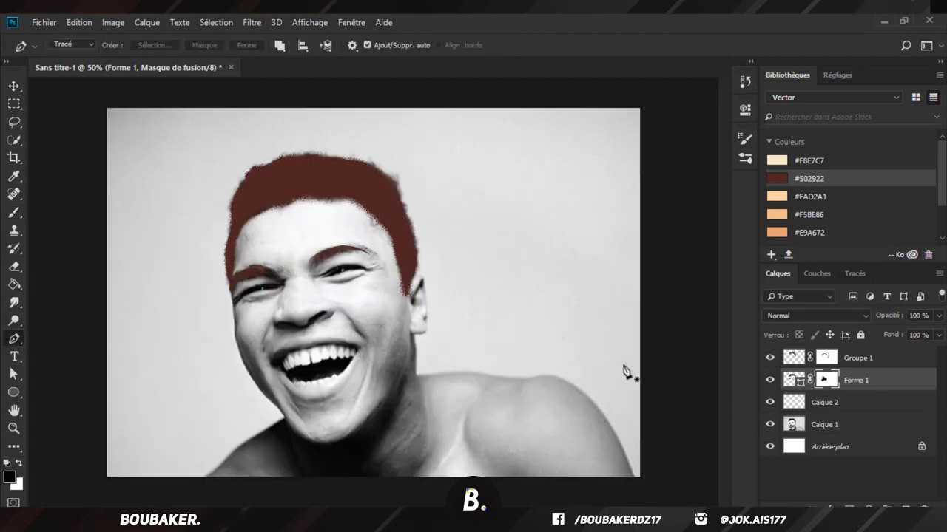
click(791, 377)
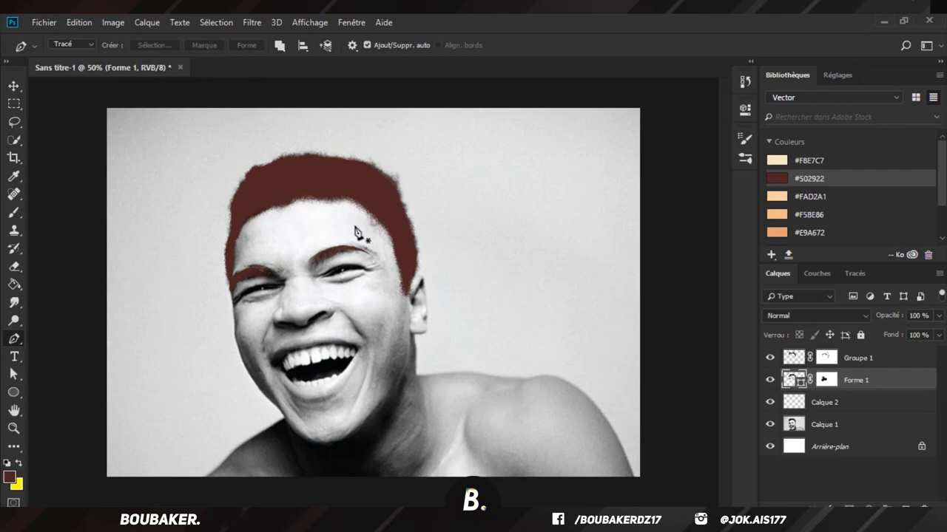
click(905, 508)
Step: Select the empty layer Calque 2 and choose the library colour #7B3627 as the foreground colour
key(ctrl+plus)
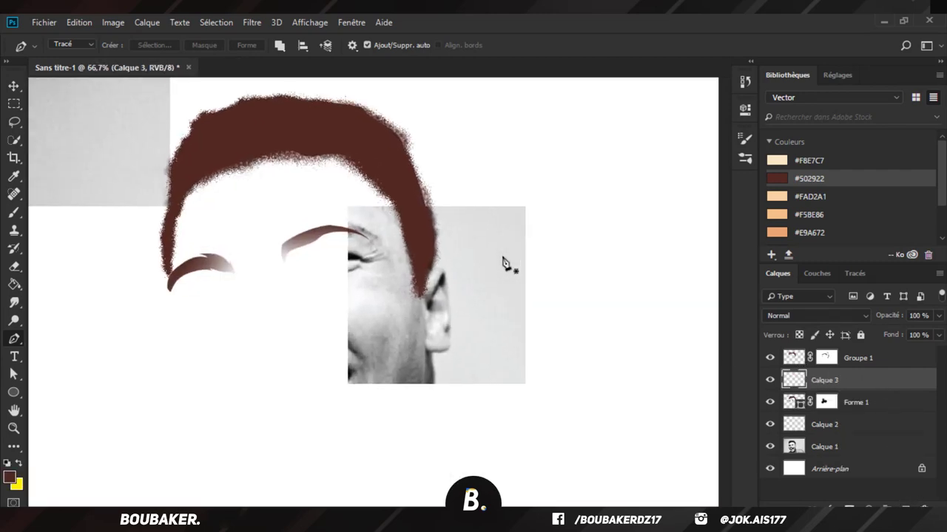
key(ctrl+plus)
scroll(444, 277, up, 1)
key(ctrl+plus)
scroll(391, 292, down, 2)
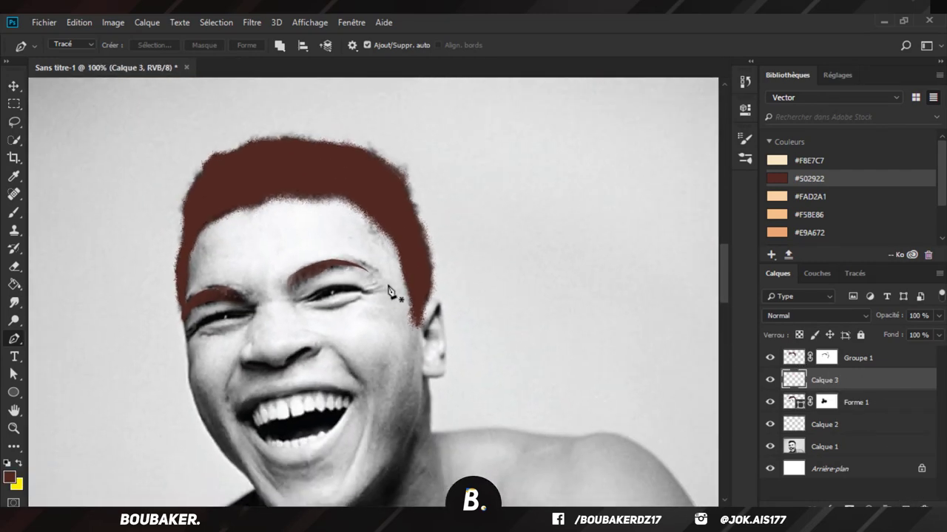
scroll(338, 289, down, 2)
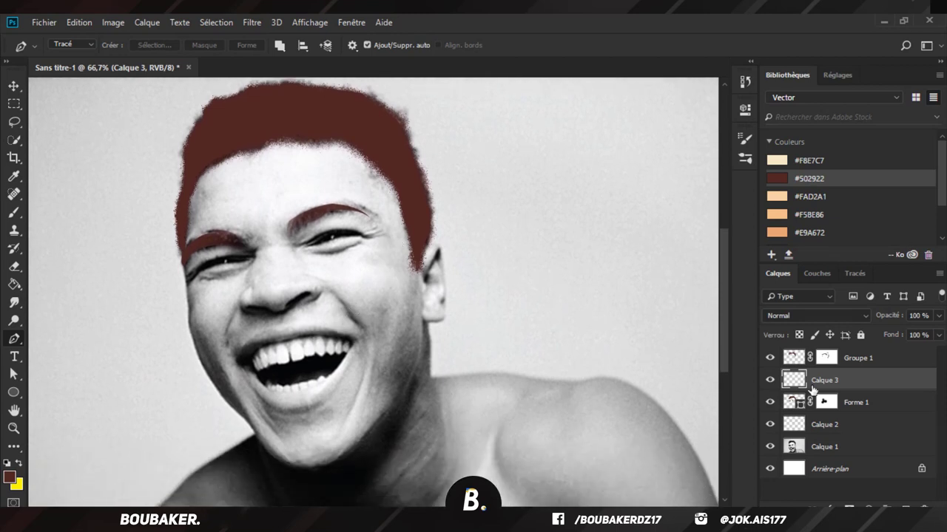
scroll(255, 241, down, 1)
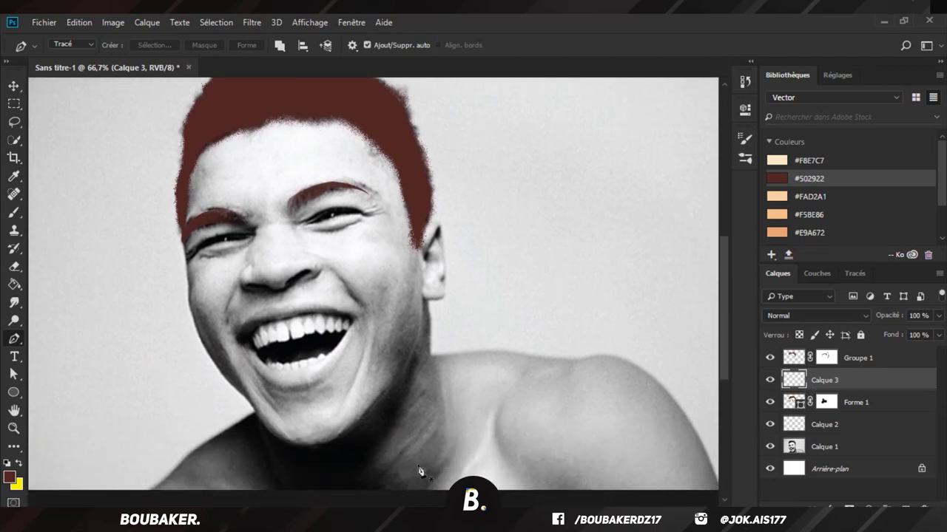
scroll(418, 508, left, 4)
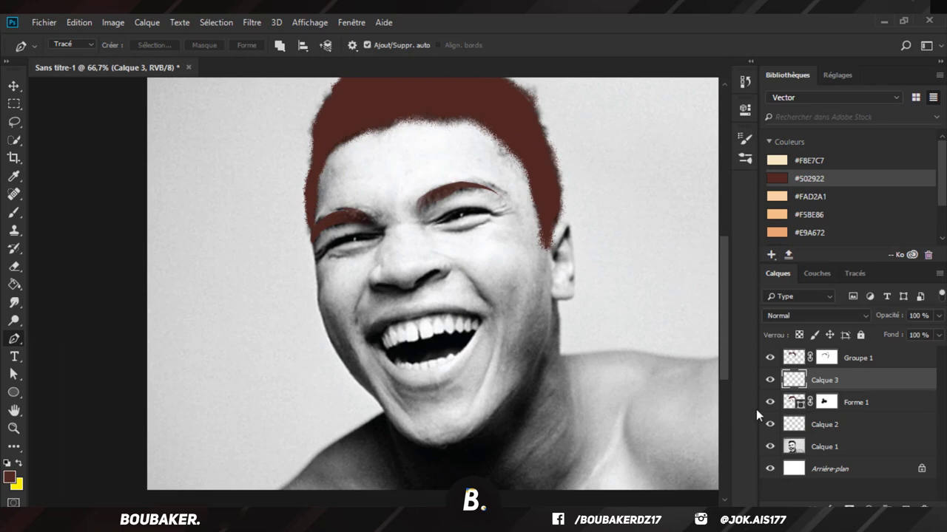
click(828, 426)
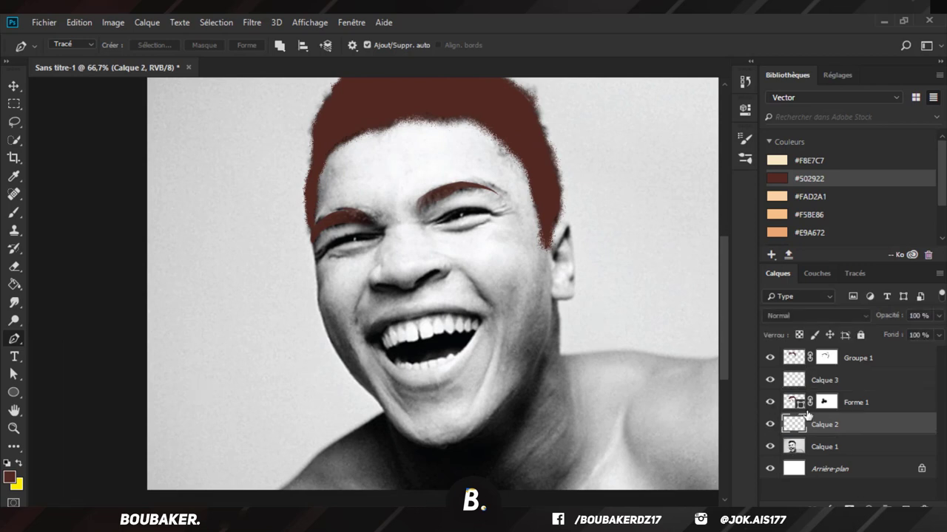
scroll(941, 177, down, 1)
scroll(941, 178, down, 3)
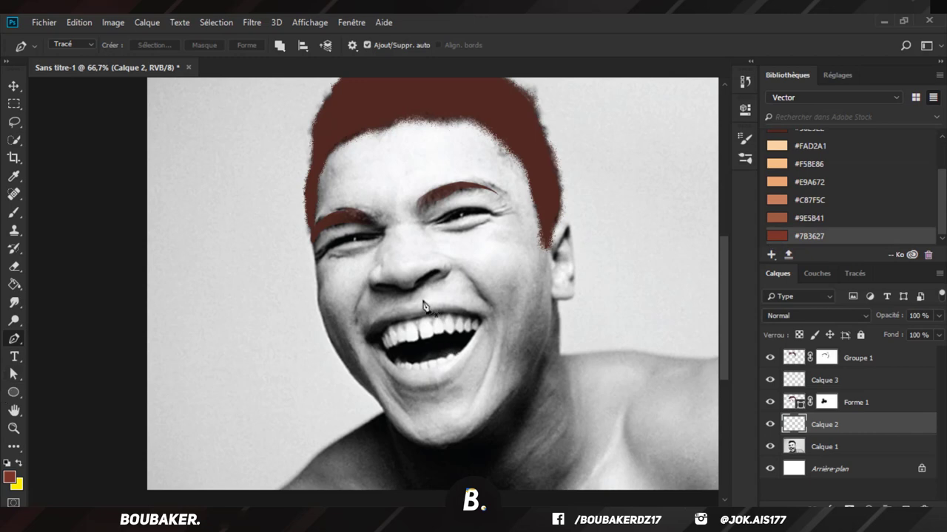
key(ctrl+plus)
key(ctrl+plus)
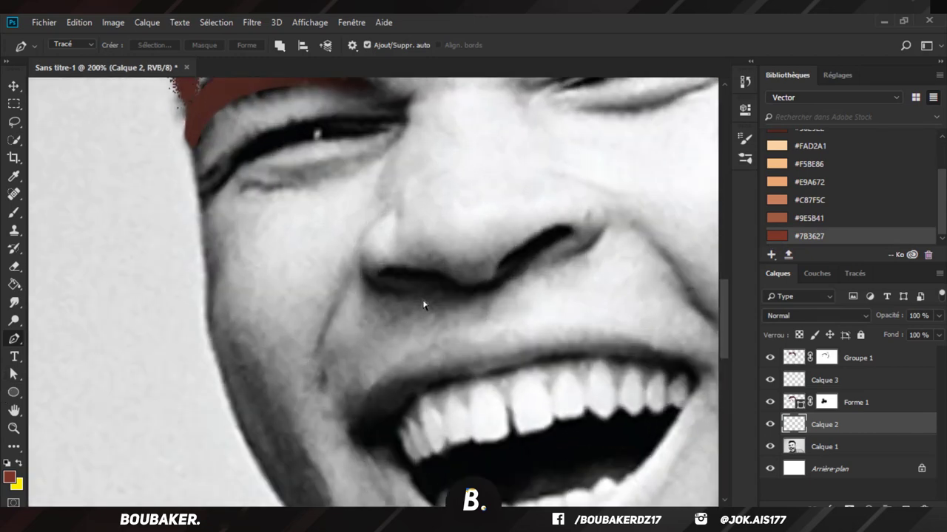
key(ctrl+plus)
click(442, 263)
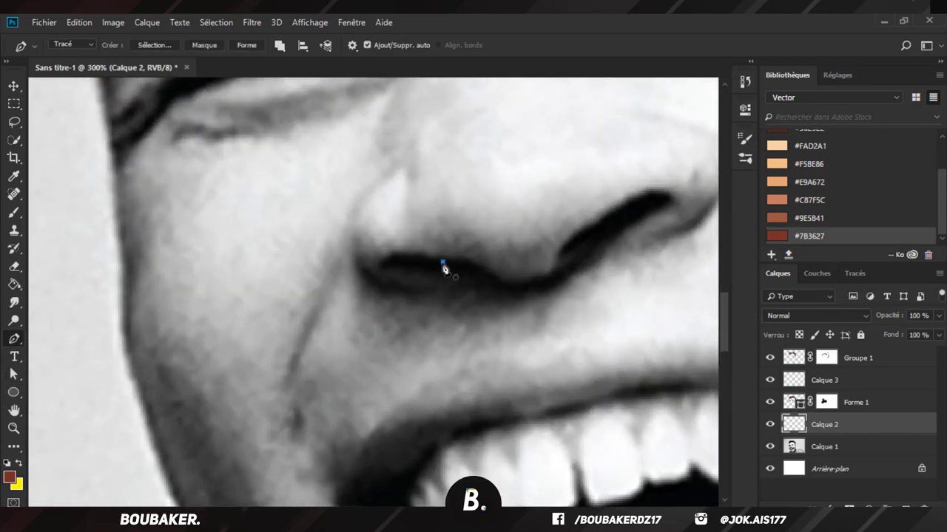
key(ctrl+z)
key(ctrl+minus)
scroll(442, 265, up, 2)
key(ctrl+plus)
key(ctrl+plus)
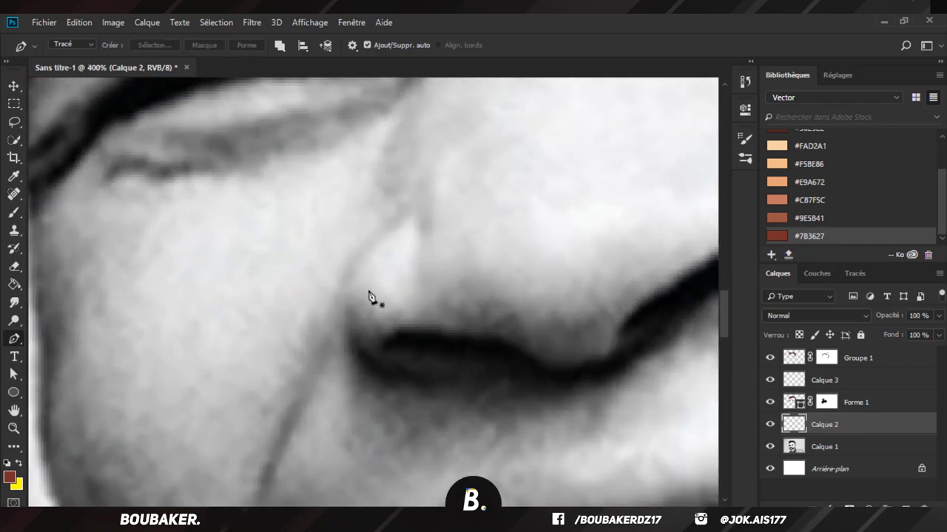
drag(396, 222, 432, 210)
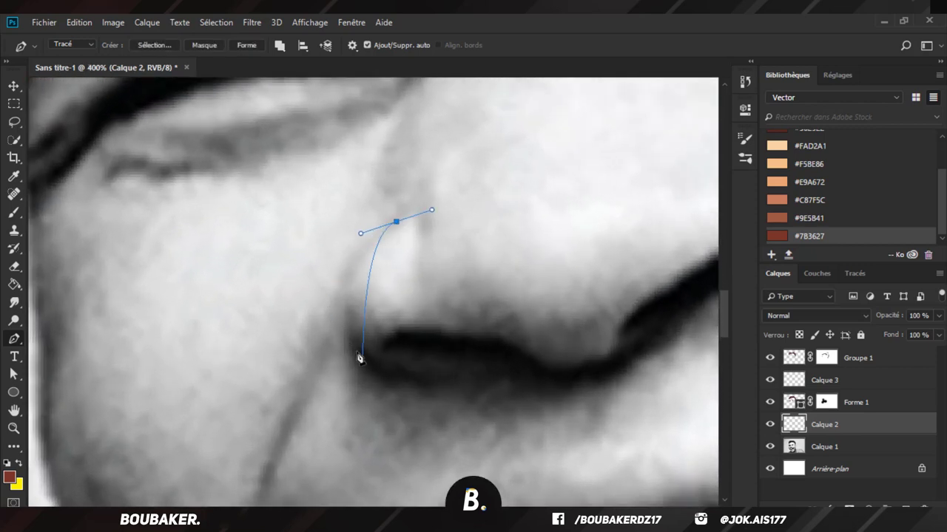
key(ctrl+z)
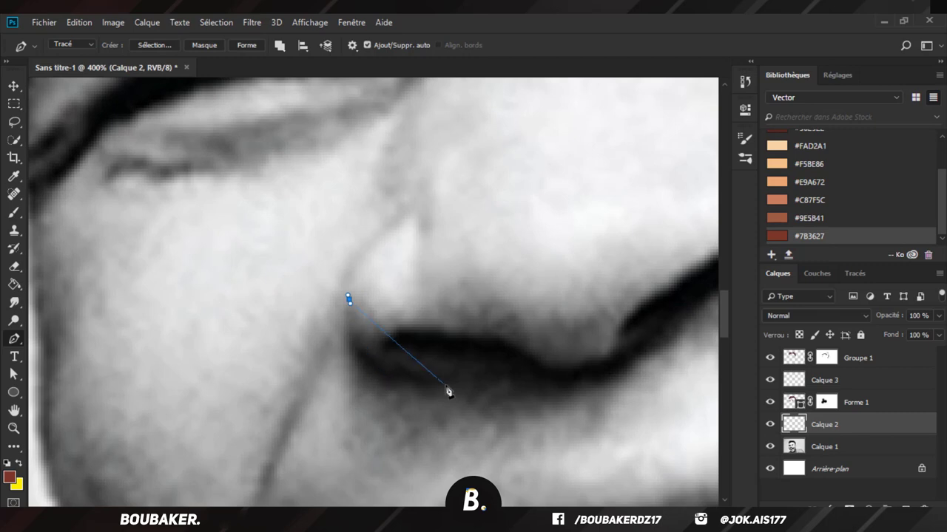
Step: Draw a thin closed crescent with the Pen tool along the outer underside of the nose wing farther from the visible ear and convert it to a shape
drag(446, 383, 541, 388)
key(ctrl+z)
drag(427, 377, 513, 378)
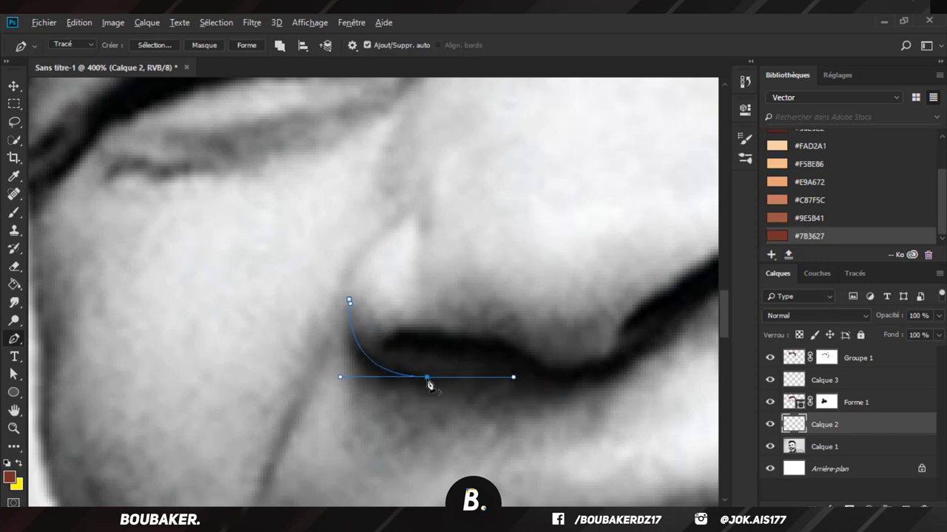
click(349, 303)
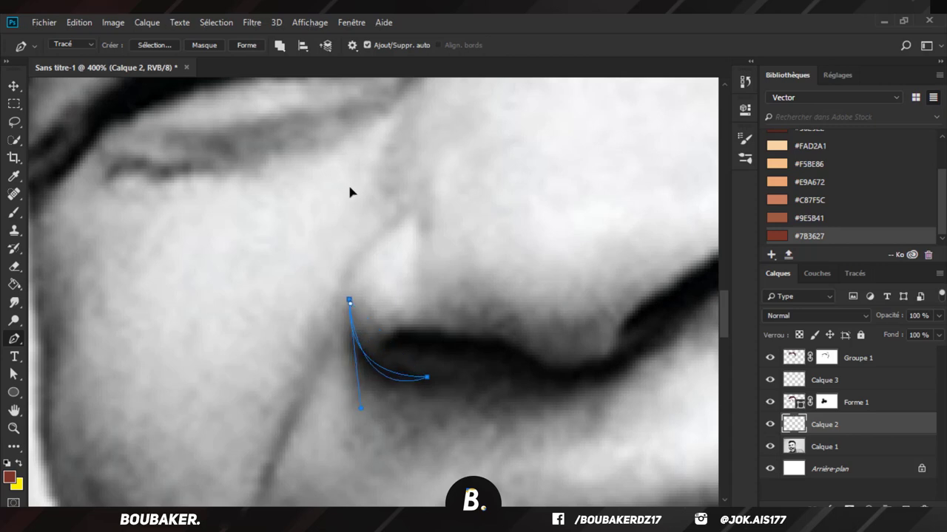
drag(350, 192, 360, 208)
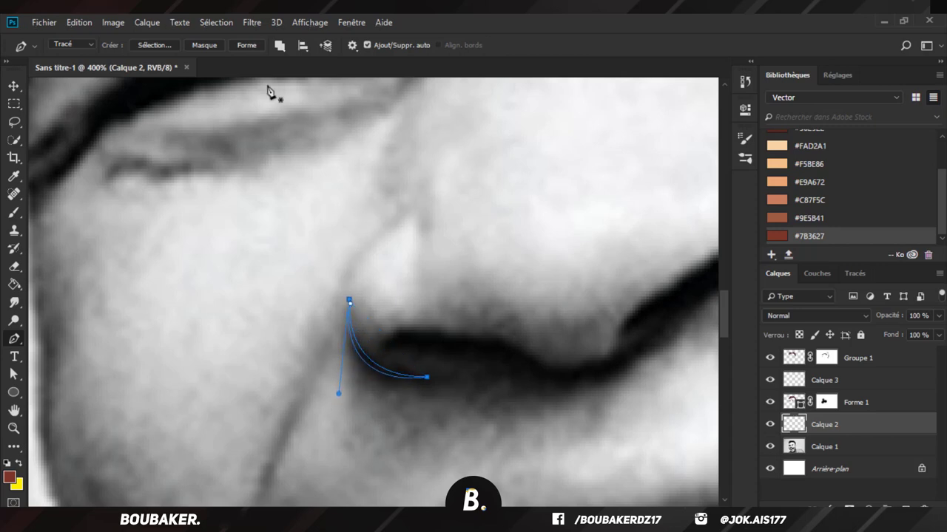
click(246, 45)
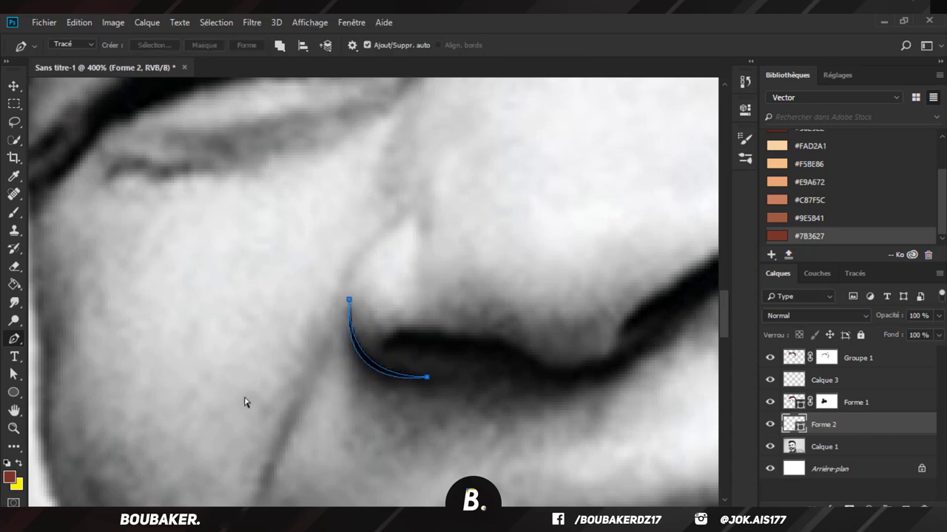
Step: Set the crescent shape's fill to the recently used reddish brown
click(13, 393)
click(136, 46)
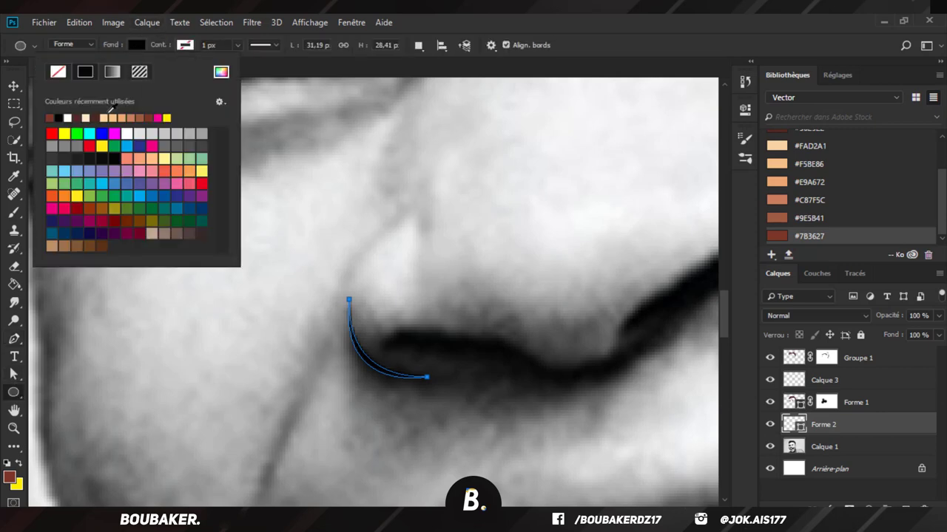
click(60, 116)
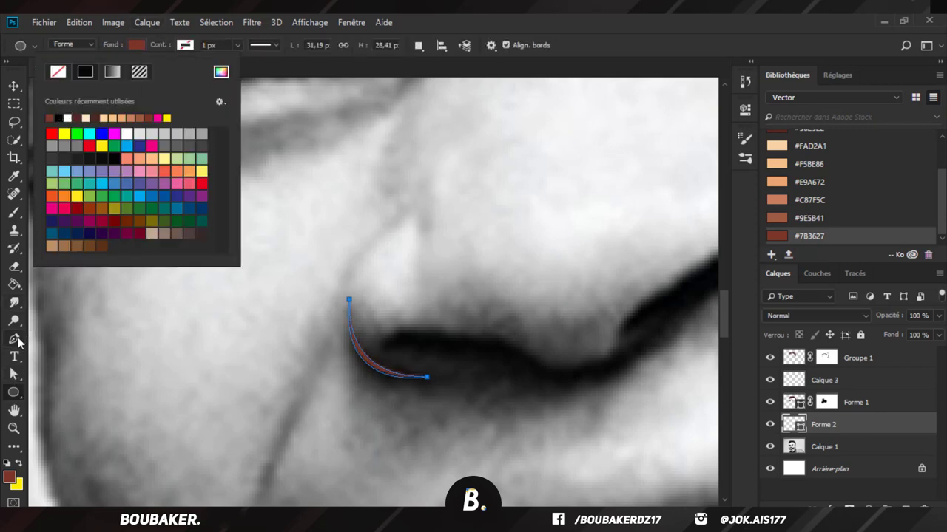
Step: Draw a wavy closed band with the Pen tool along the nostril farther from the visible ear and under the nose tip, within Forme 2
click(15, 340)
drag(384, 355, 385, 337)
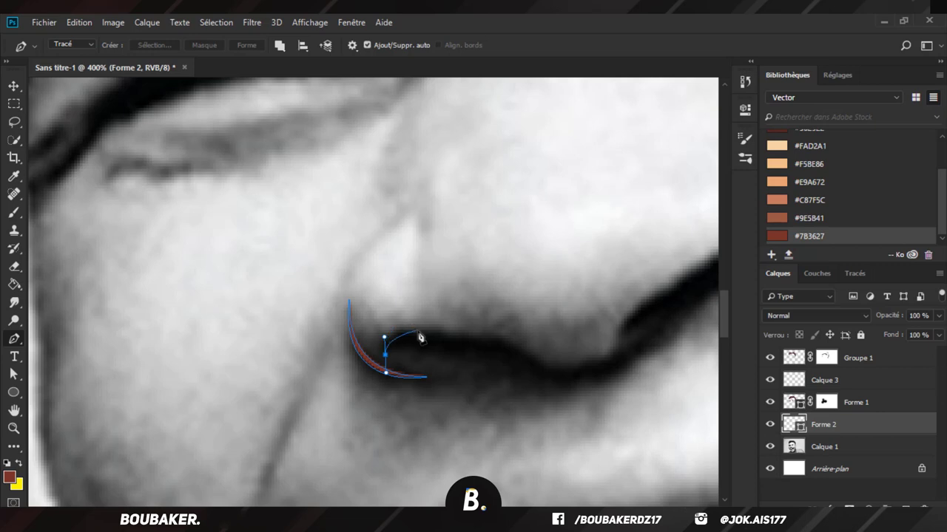
click(426, 330)
click(472, 338)
drag(524, 349, 555, 374)
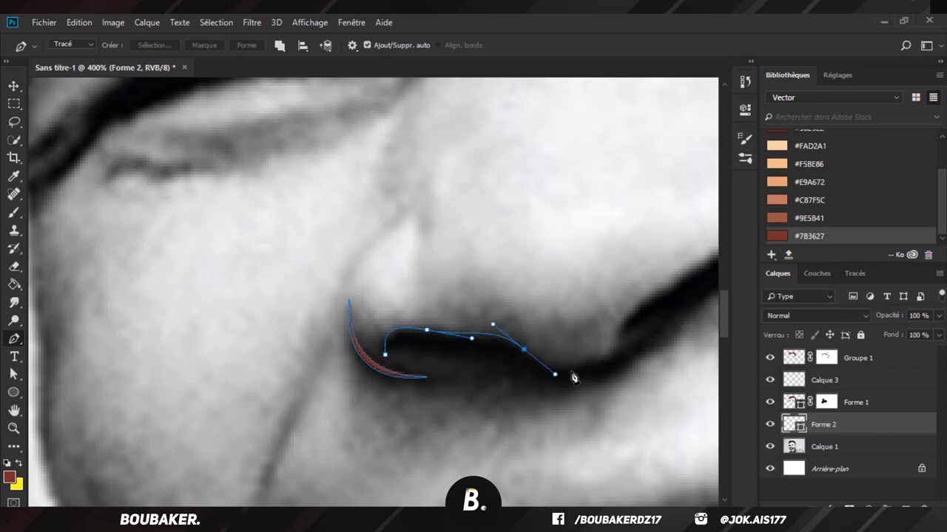
key(ctrl+z)
drag(520, 346, 624, 354)
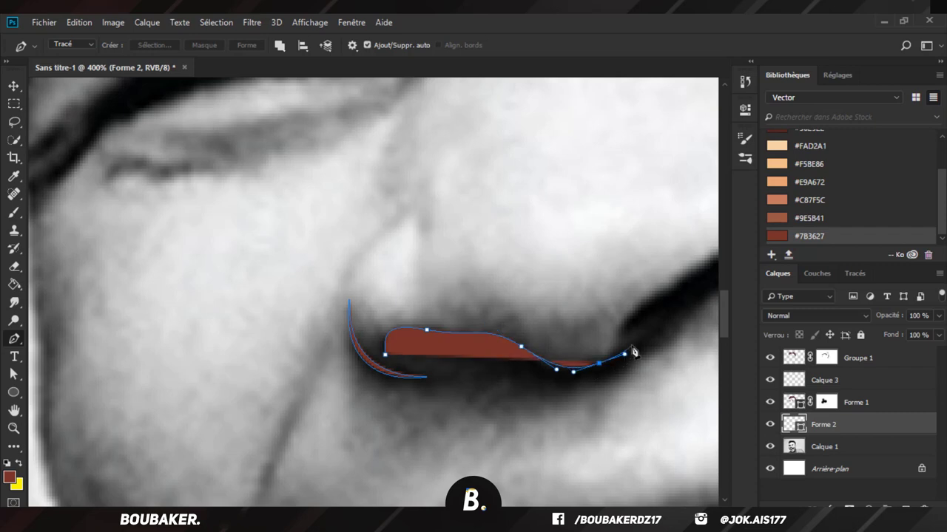
click(633, 347)
drag(555, 368, 507, 351)
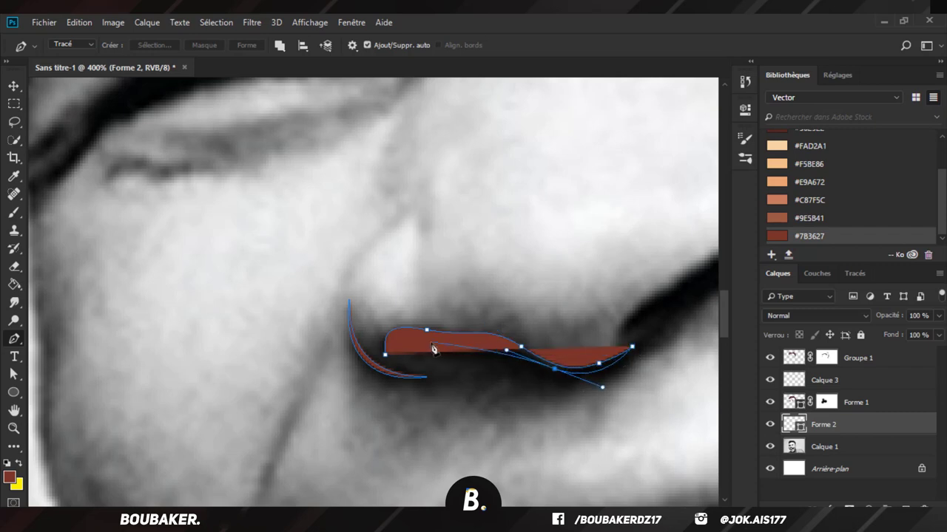
drag(416, 344, 387, 339)
click(385, 357)
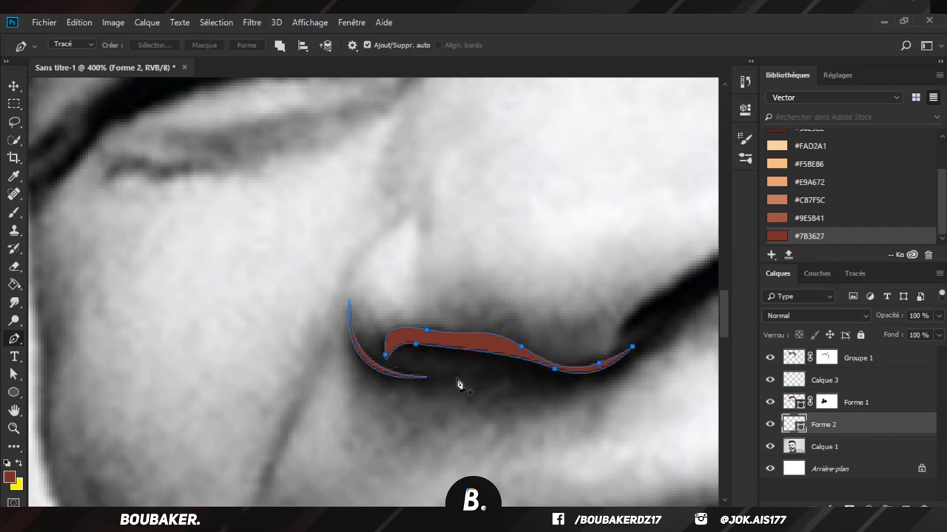
Step: Draw a closed curved band along the upper edge of the nostril nearer the visible ear, within Forme 2
scroll(429, 336, right, 5)
drag(428, 335, 453, 268)
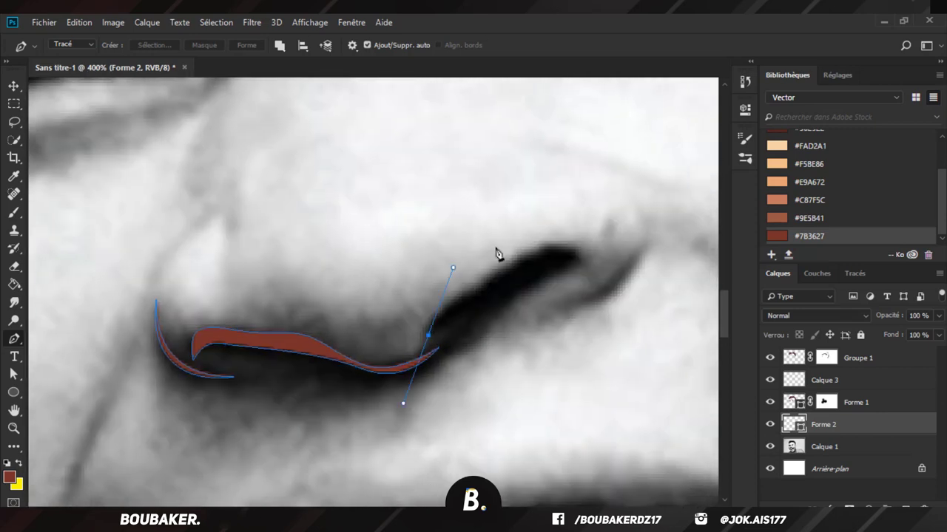
drag(531, 252, 567, 236)
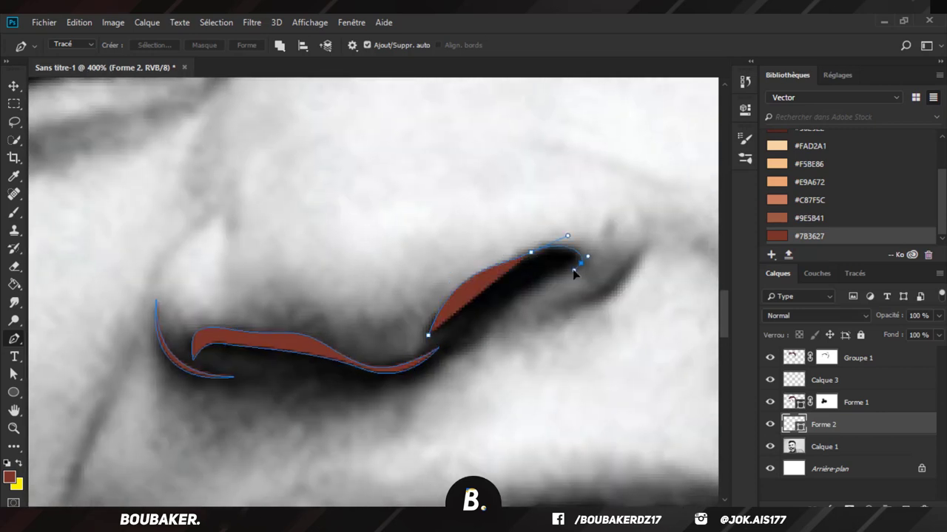
drag(509, 278, 469, 298)
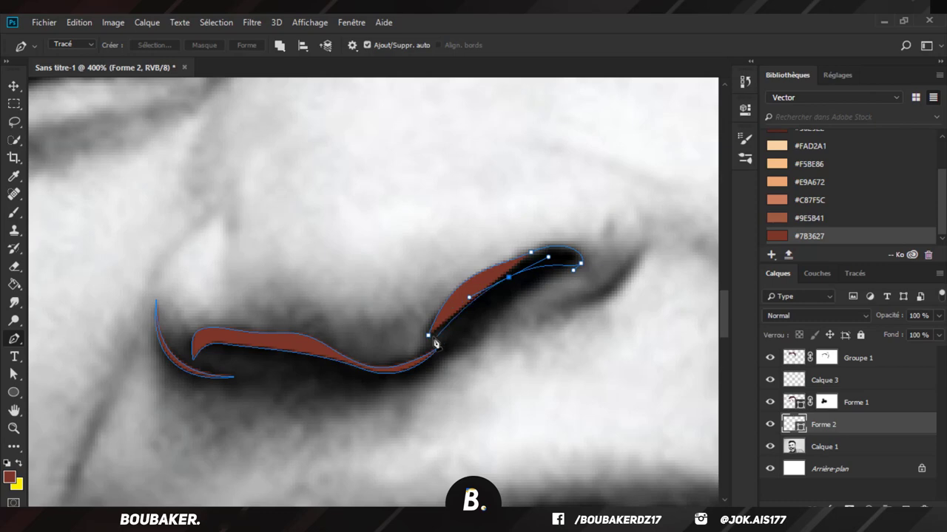
click(431, 338)
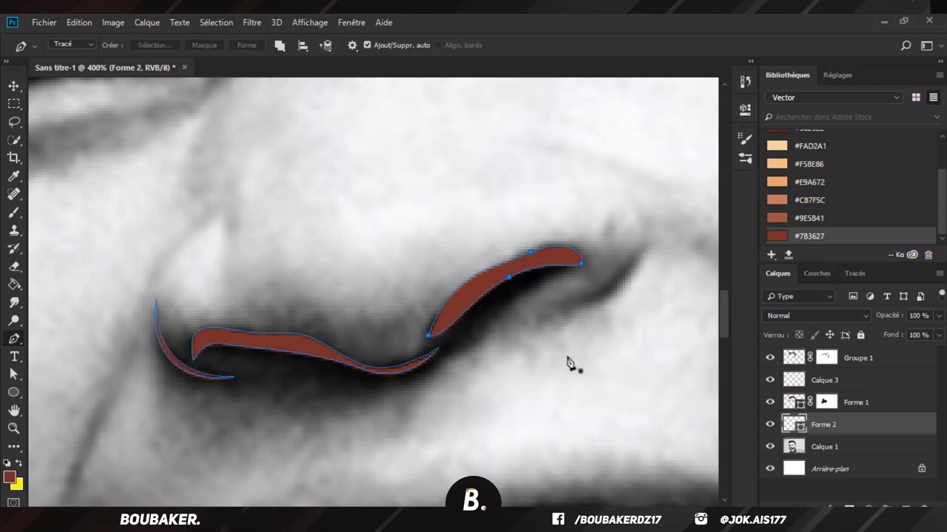
ctrl+click(543, 337)
Step: Draw a thin closed crescent along the outer edge of the nose wing nearer the visible ear, within Forme 2
key(ctrl+minus)
key(ctrl+minus)
key(ctrl+minus)
key(ctrl+minus)
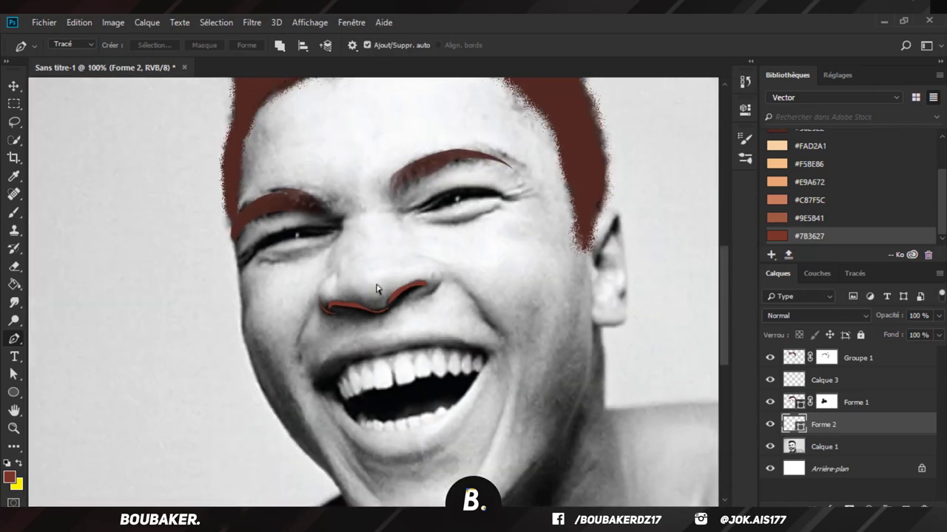
ctrl+click(403, 295)
key(ctrl+plus)
key(ctrl+plus)
scroll(414, 296, up, 1)
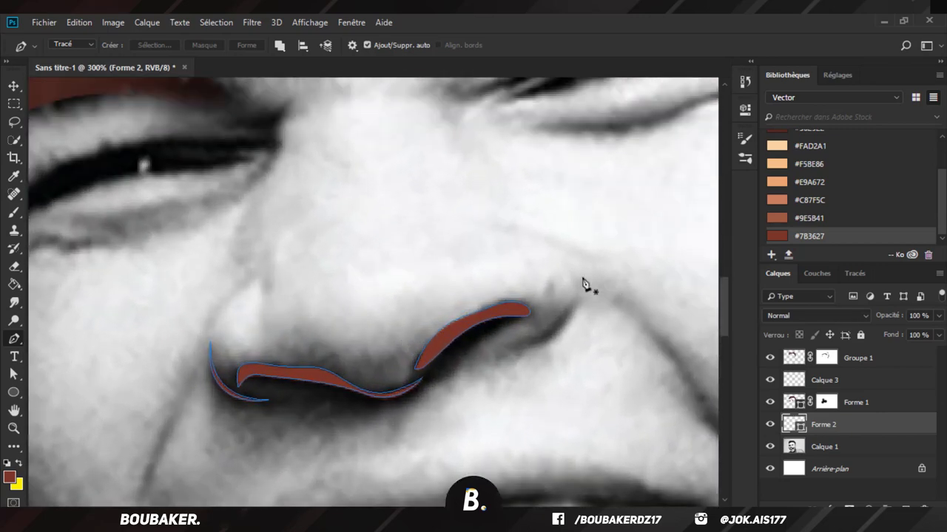
drag(528, 348, 474, 368)
drag(575, 275, 567, 220)
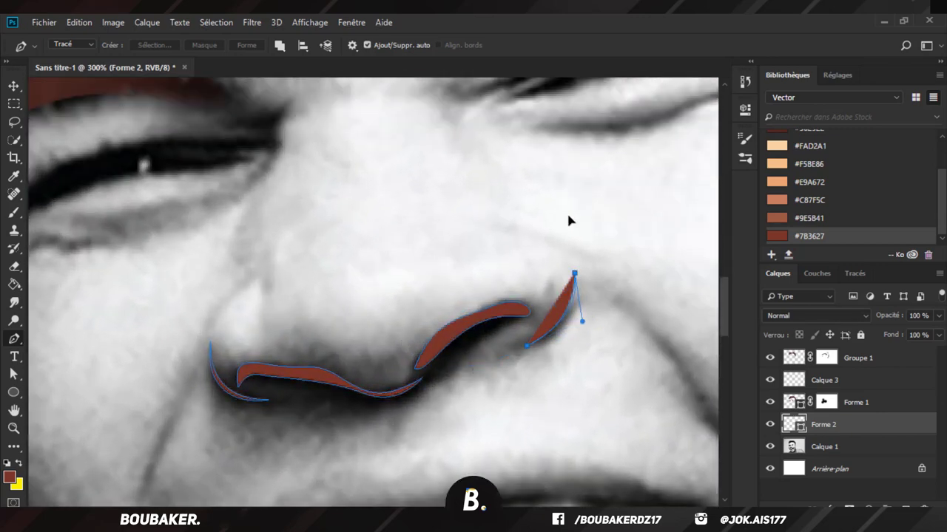
Step: Draw a thin closed sliver along the smile crease beside the nose and keep the shapes' fill at #7B3627
scroll(574, 326, down, 1)
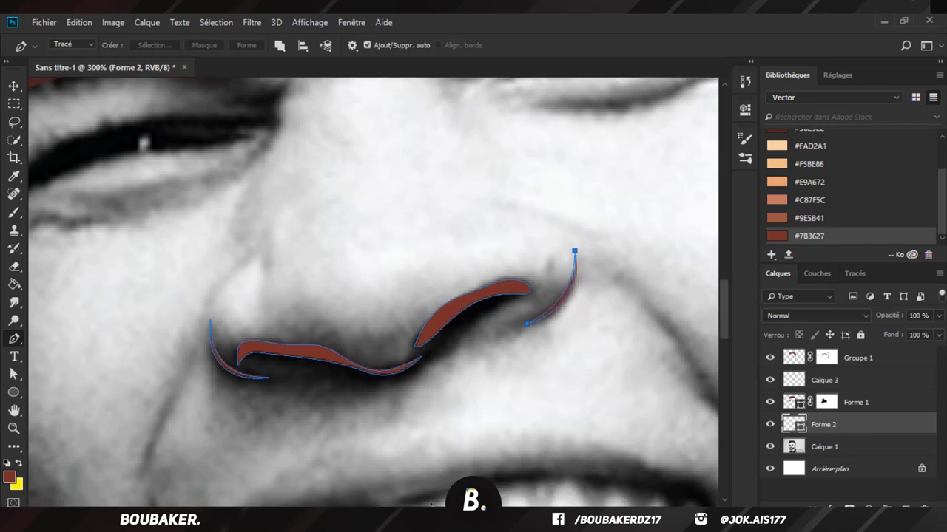
scroll(488, 356, right, 5)
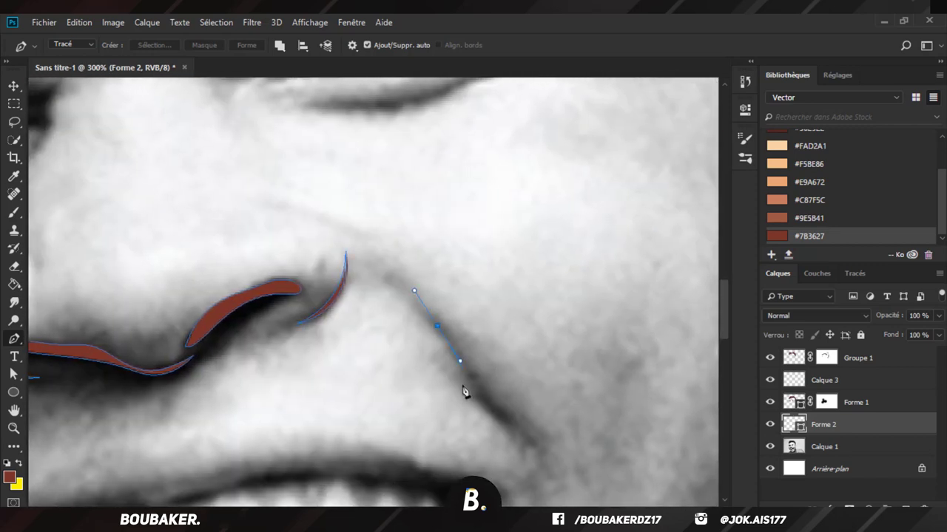
drag(508, 416, 534, 423)
alt+click(509, 415)
click(834, 225)
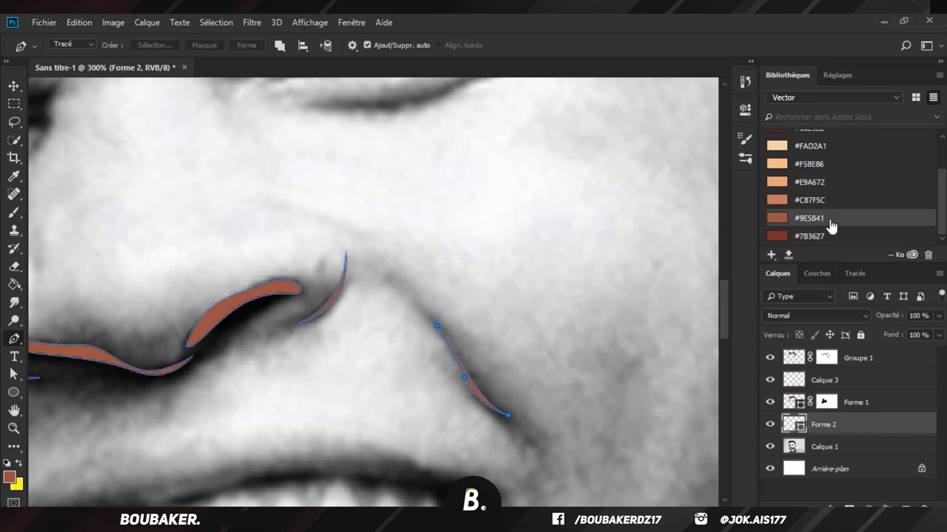
click(821, 236)
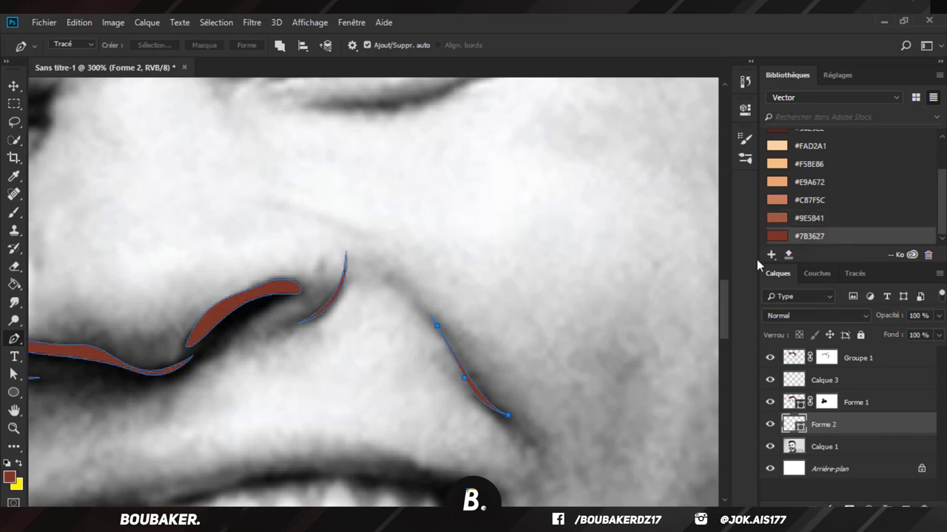
Step: Select the photo layer Calque 1 and choose the library colour #9E5B41
click(856, 448)
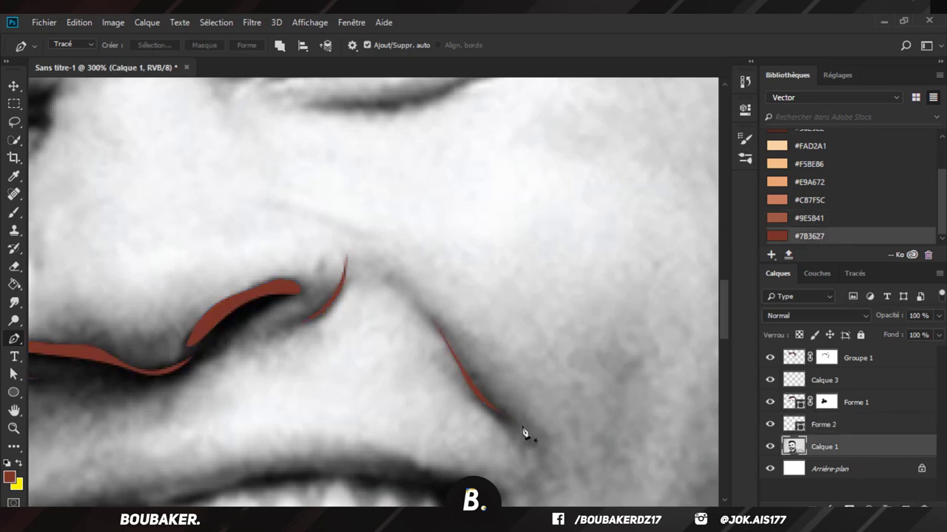
click(809, 218)
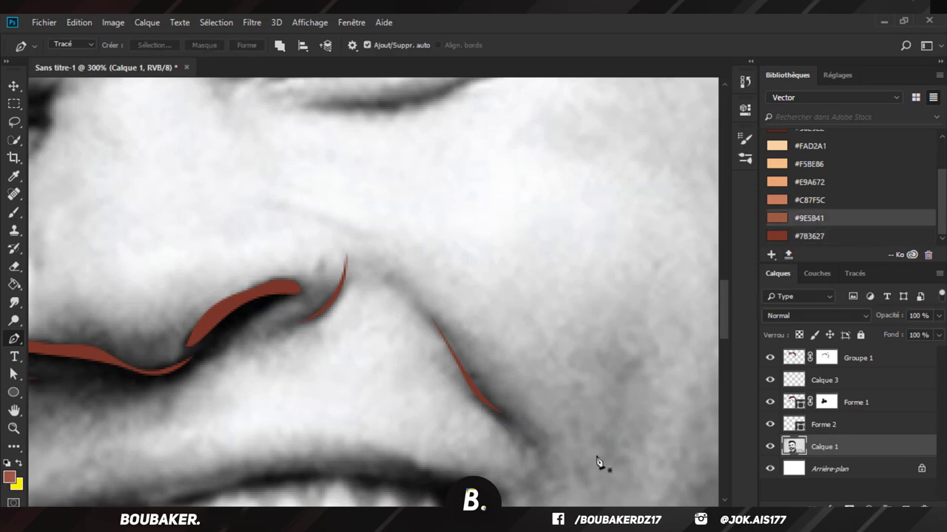
drag(531, 439, 431, 402)
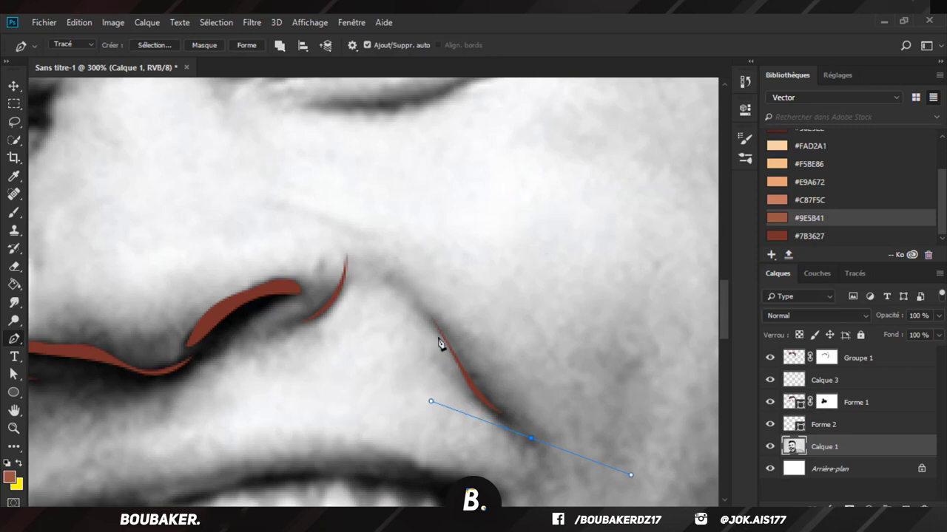
click(429, 322)
drag(415, 299, 407, 288)
key(ctrl+alt+z)
key(ctrl+alt+z)
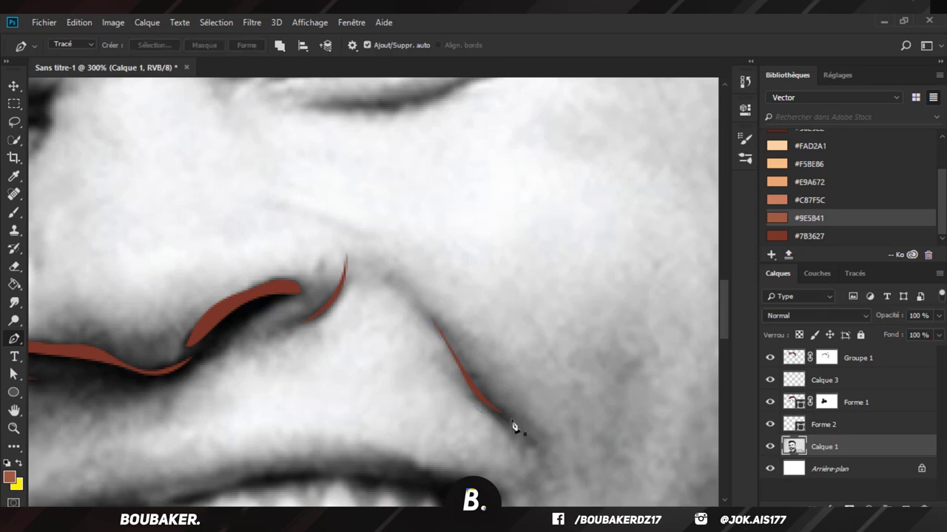
Step: Draw a wider sliver around the dark smile-crease line, convert it to a shape and fill it with #9E5B41
drag(512, 422, 475, 402)
drag(434, 322, 426, 309)
click(248, 46)
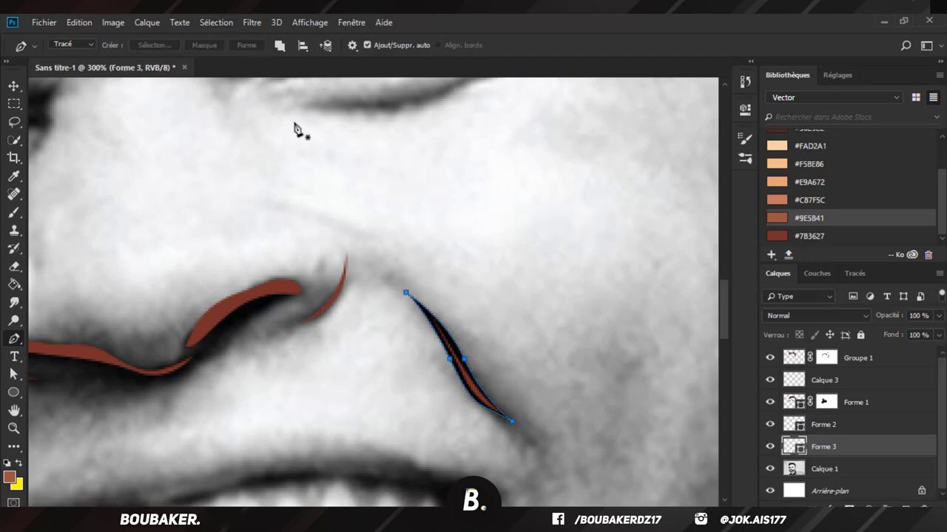
click(802, 218)
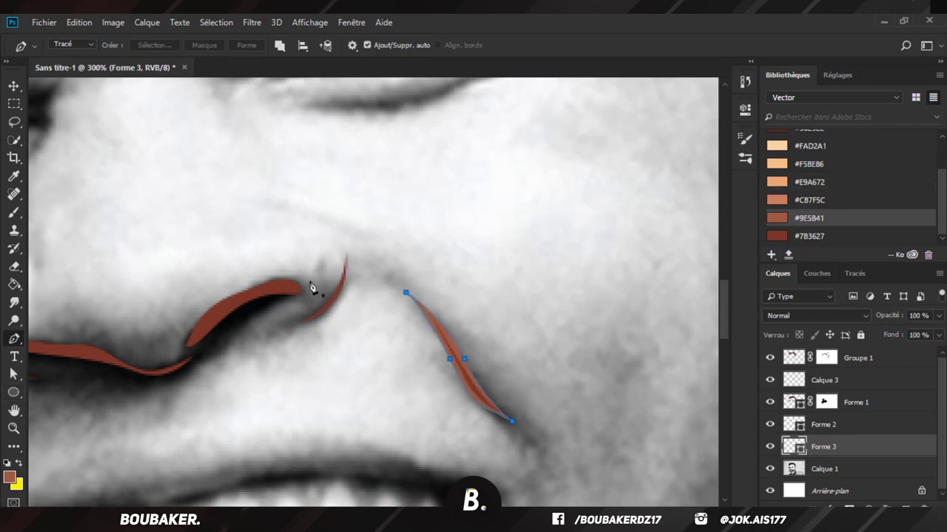
Step: Draw one continuous wavy band beneath both dark nostril shapes, joining them under the nose tip within Forme 3
drag(224, 342, 200, 379)
drag(138, 384, 90, 370)
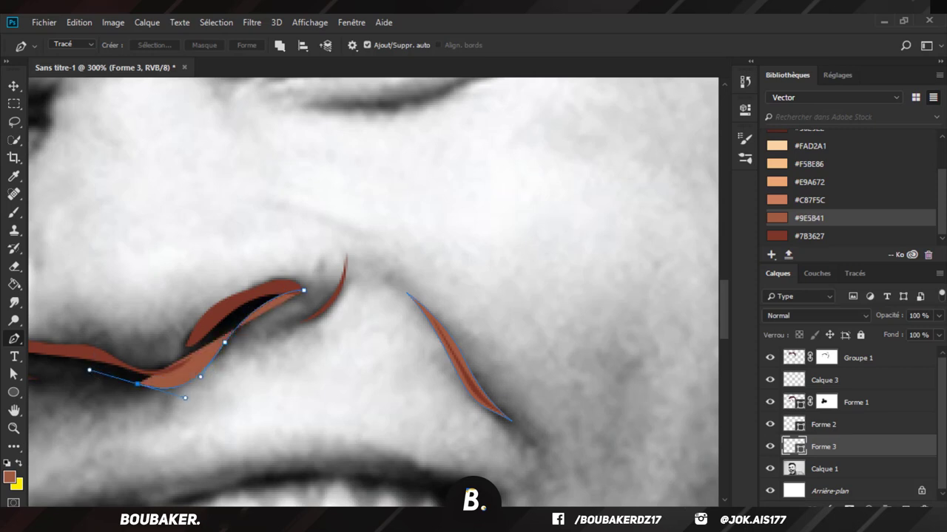
scroll(373, 480, left, 6)
drag(304, 357, 321, 329)
click(314, 380)
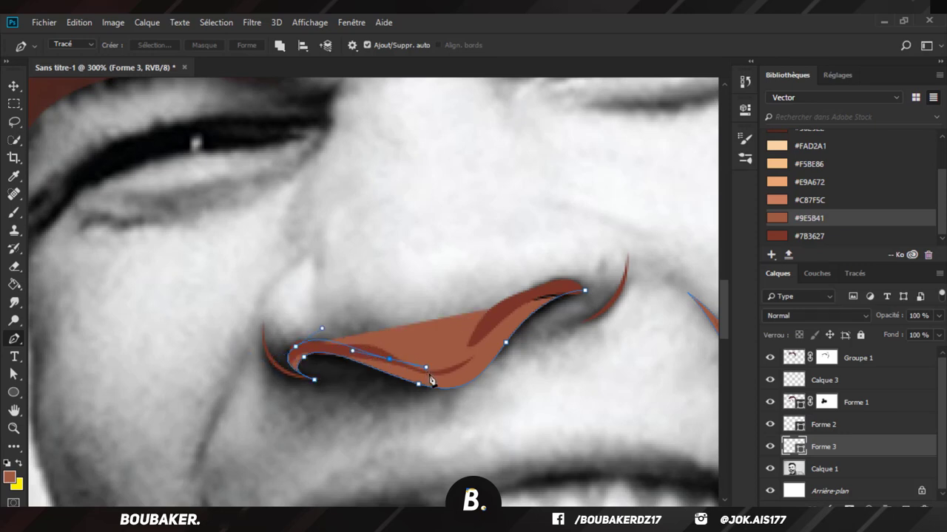
mouse_move(432, 380)
mouse_down()
mouse_move(445, 376)
mouse_move(489, 304)
mouse_move(487, 324)
mouse_move(527, 289)
mouse_up()
click(585, 291)
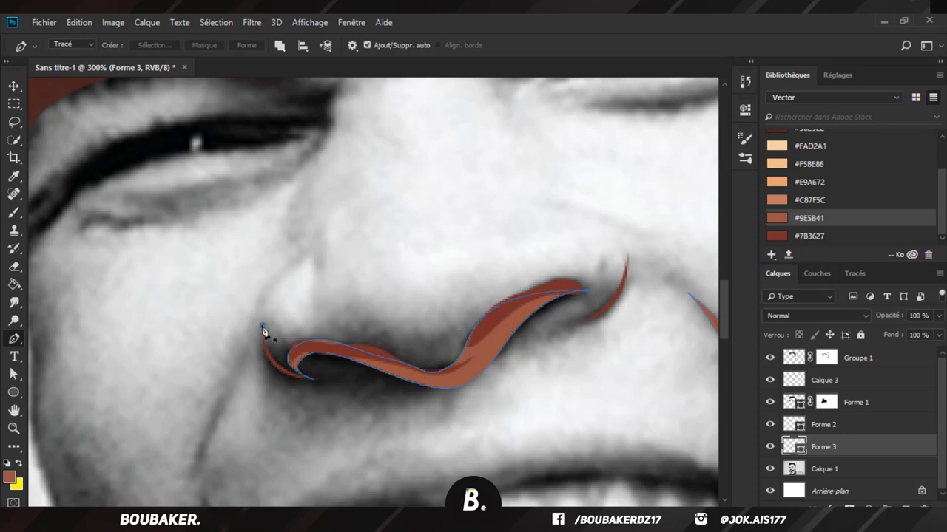
Step: Draw a wider closed crescent around the dark crescent on the nose wing farther from the visible ear, within Forme 3
click(314, 381)
click(262, 326)
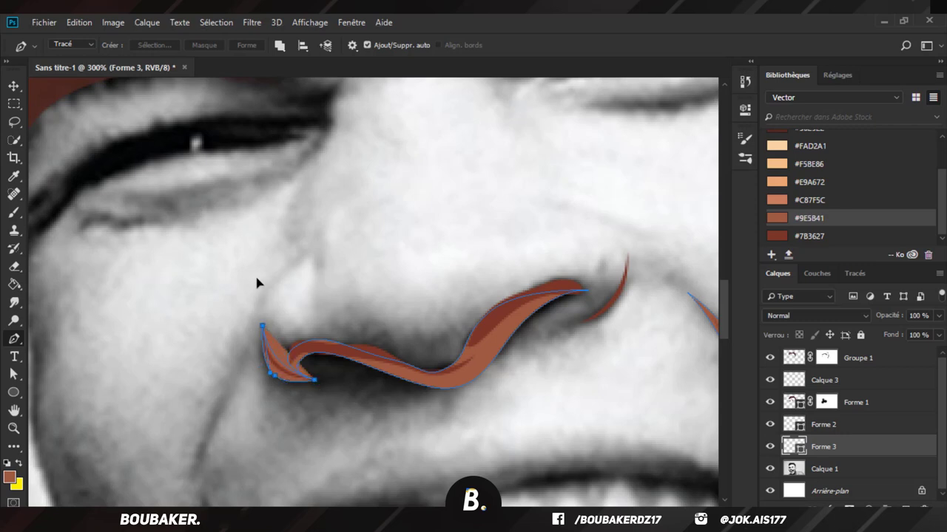
drag(256, 278, 255, 277)
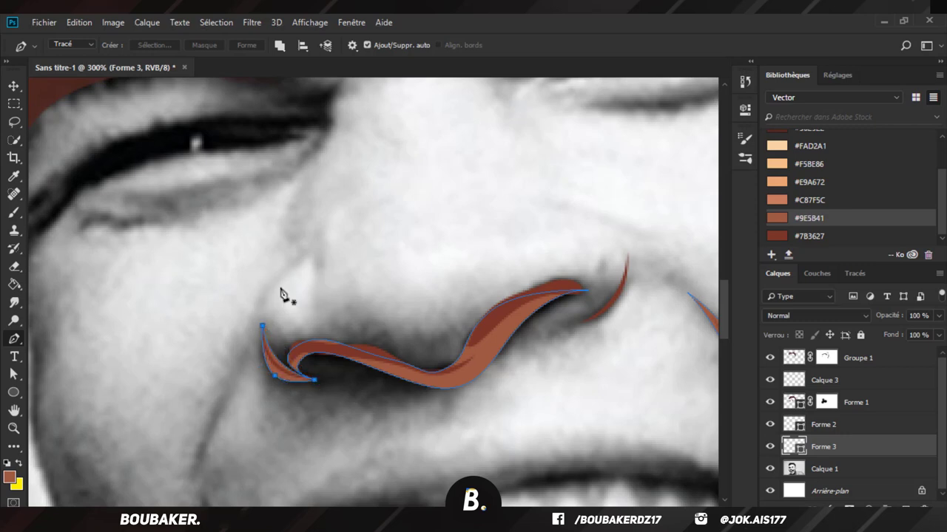
Step: Select Calque 1, choose the colour #CB7F5C and trace a closed path around the whole underside of the nose, from wing to wing
click(849, 470)
click(822, 205)
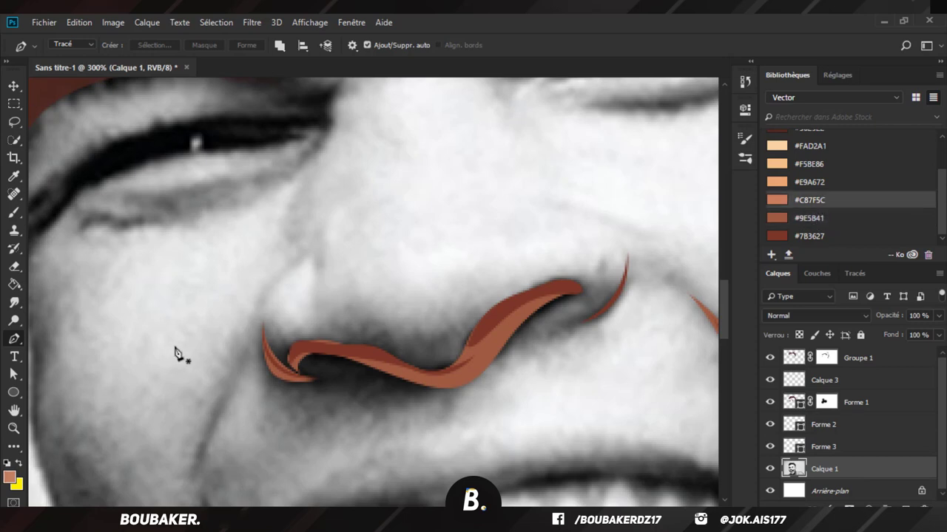
drag(264, 322, 327, 304)
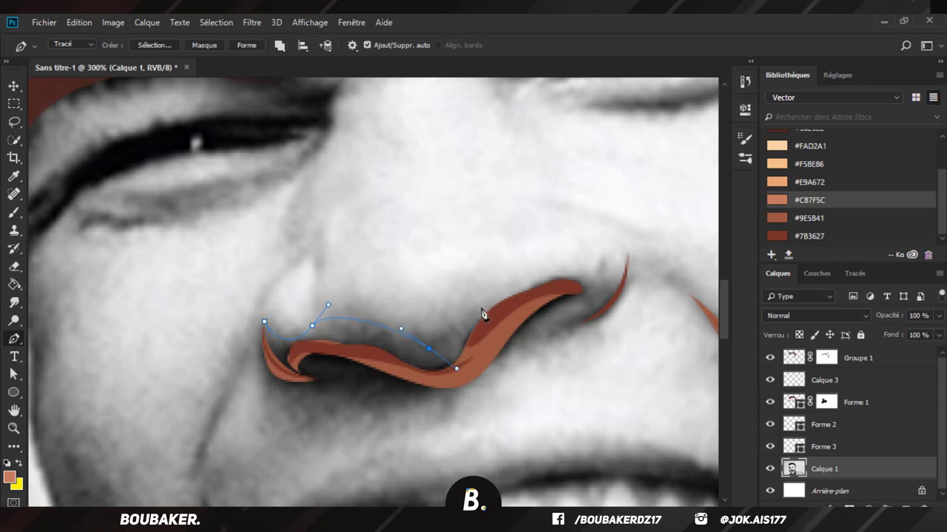
drag(485, 305, 521, 282)
drag(598, 292, 607, 291)
click(627, 262)
drag(547, 330, 474, 337)
alt+click(548, 330)
drag(441, 392, 373, 423)
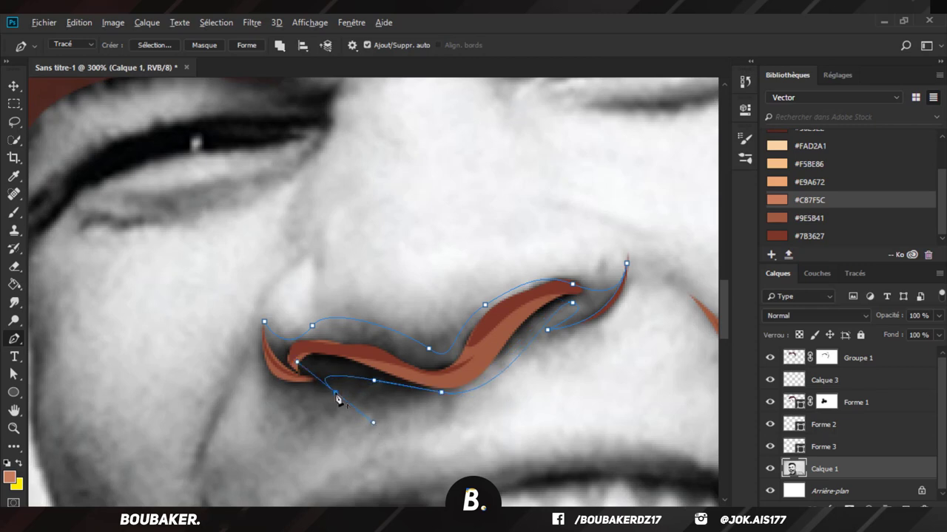
alt+click(335, 393)
drag(264, 322, 267, 297)
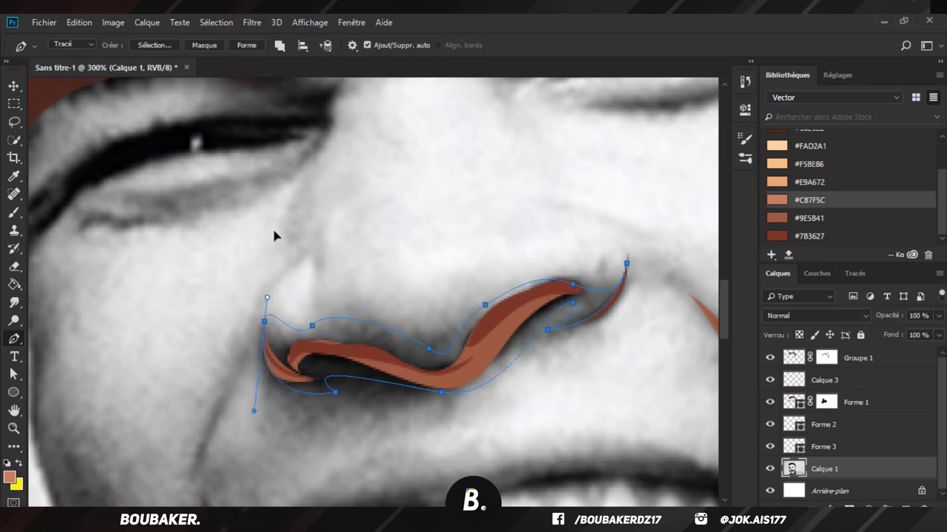
Step: Convert the nose underside path to a shape, fill it with #CB7F5C and deselect the path
ctrl+click(305, 328)
click(248, 45)
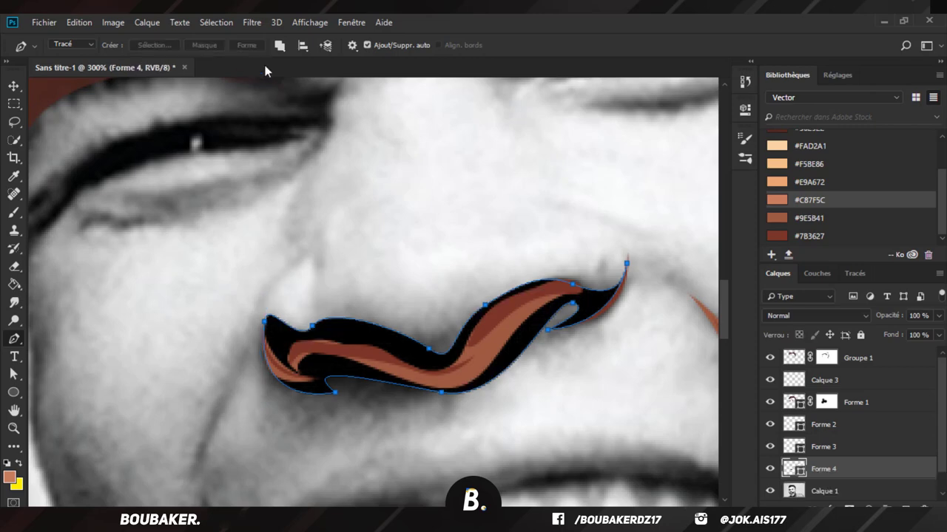
click(827, 201)
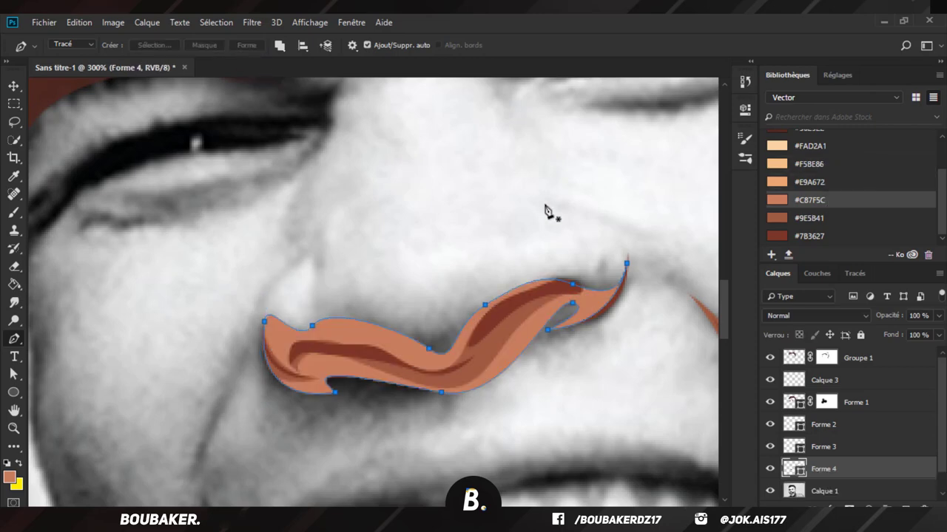
key(Return)
Step: Examine the layered nose shading against the whole portrait and up close
key(ctrl+minus)
key(ctrl+minus)
key(ctrl+minus)
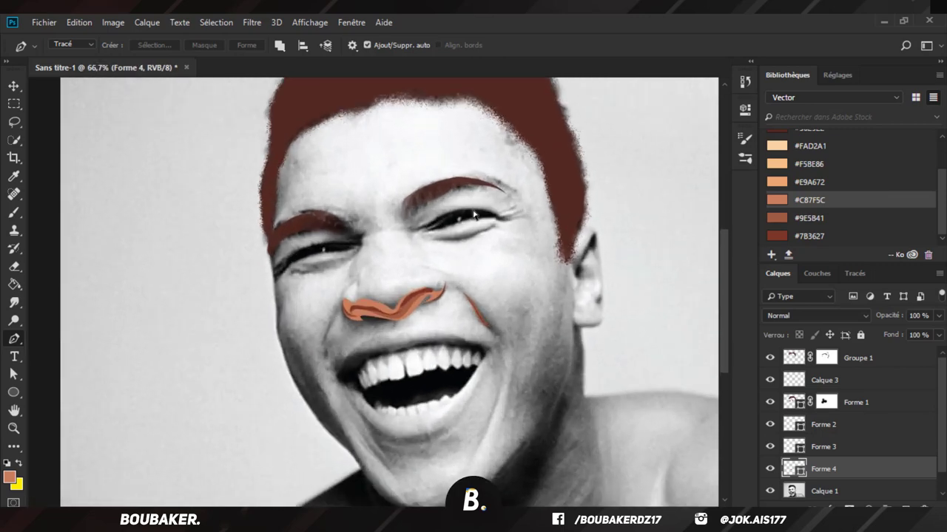
key(ctrl+plus)
key(ctrl+plus)
key(ctrl+minus)
key(ctrl+minus)
scroll(473, 215, up, 4)
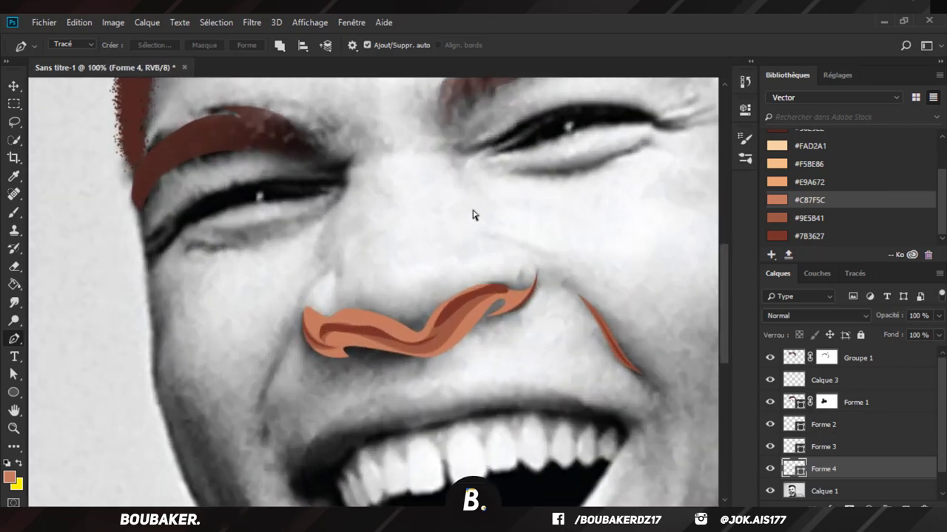
Step: Select Calque 1, choose #E9A672 and start a path around the nose wing farther from the visible ear and up the nose's side
key(ctrl+h)
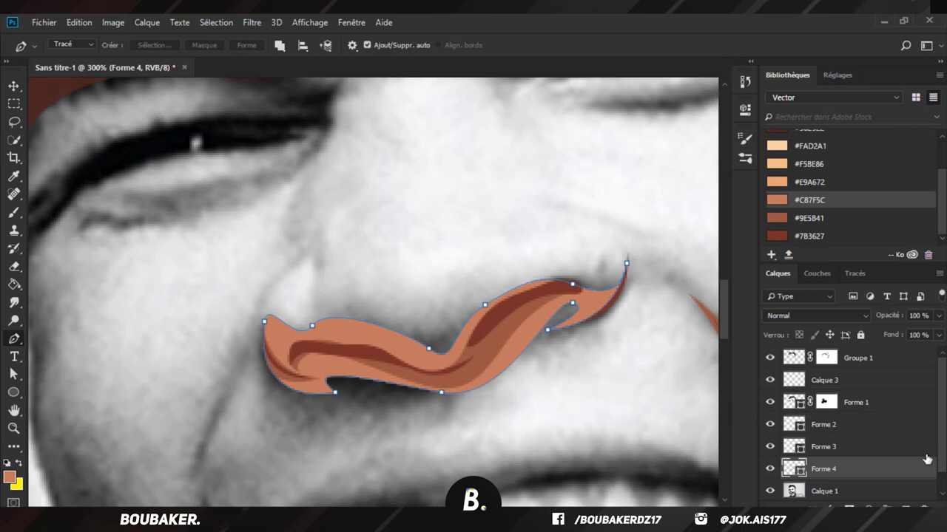
click(847, 489)
click(813, 181)
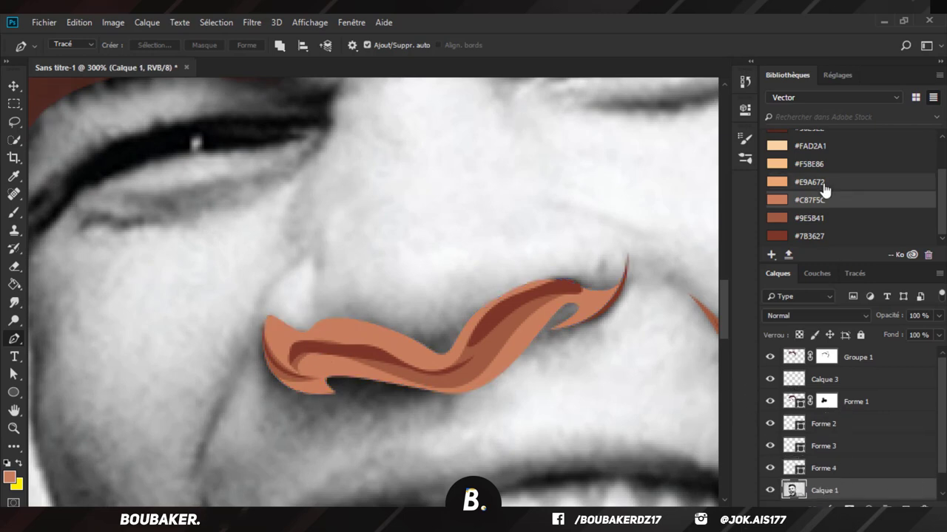
drag(303, 257, 335, 240)
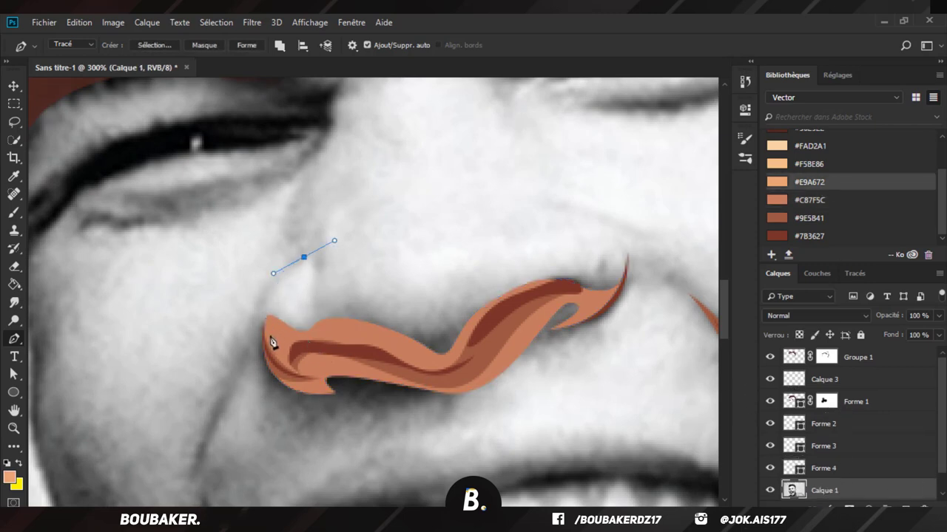
drag(279, 309, 316, 268)
mouse_move(316, 230)
mouse_down()
mouse_move(321, 243)
mouse_move(327, 222)
mouse_up()
key(ctrl+z)
click(320, 195)
click(320, 224)
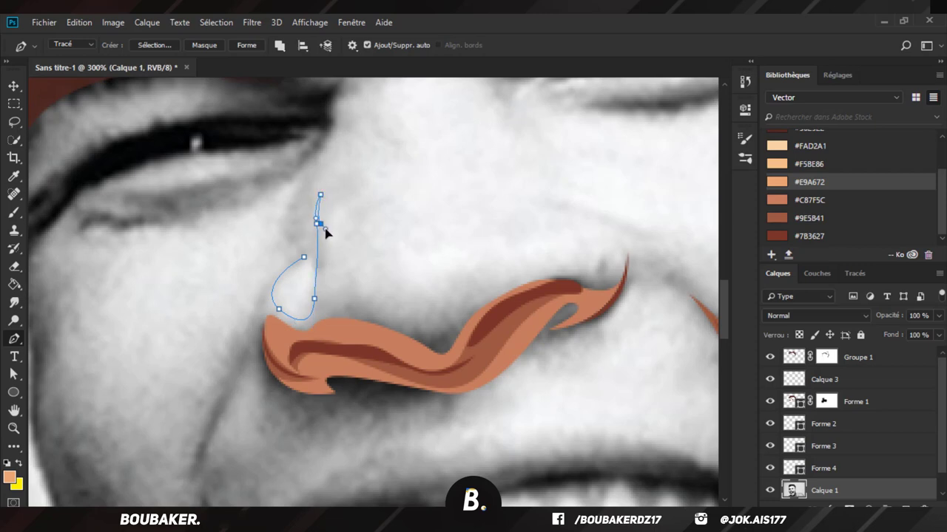
Step: Continue the path down the nose's side, above the existing nose shading and around the wing nearer the visible ear, ending in a raised tip
drag(321, 300, 325, 316)
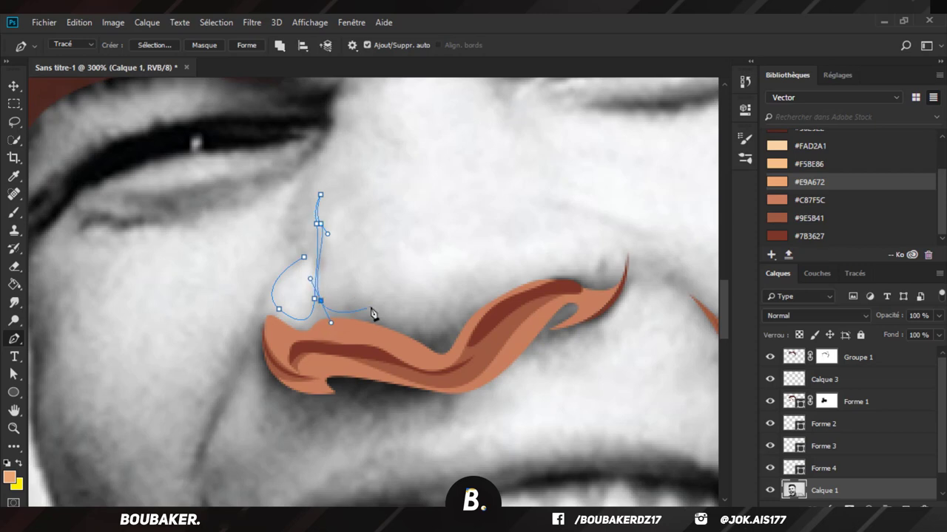
drag(399, 322, 459, 349)
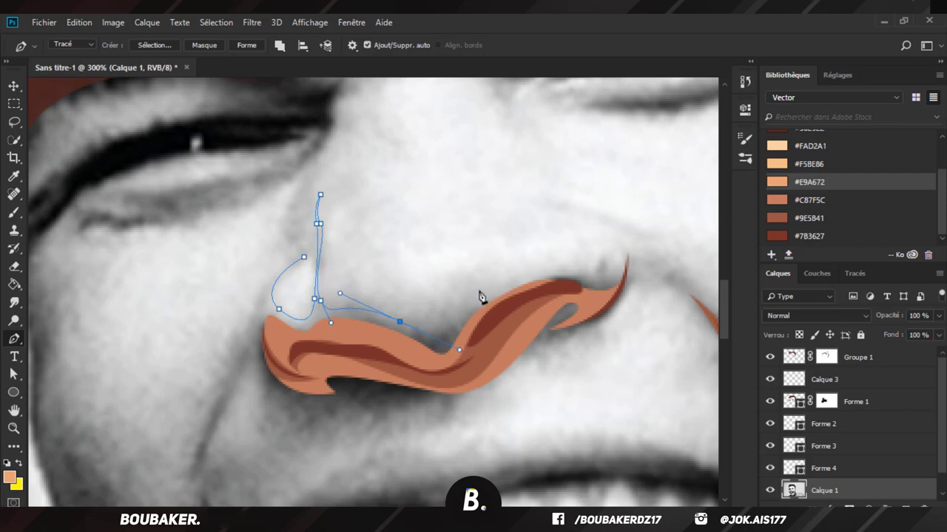
drag(524, 269, 506, 259)
drag(570, 272, 605, 271)
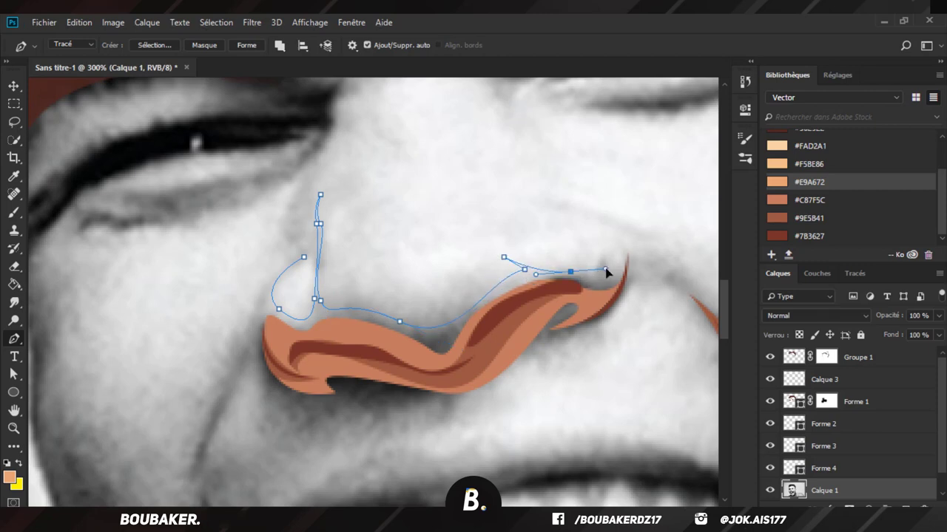
drag(632, 224, 631, 185)
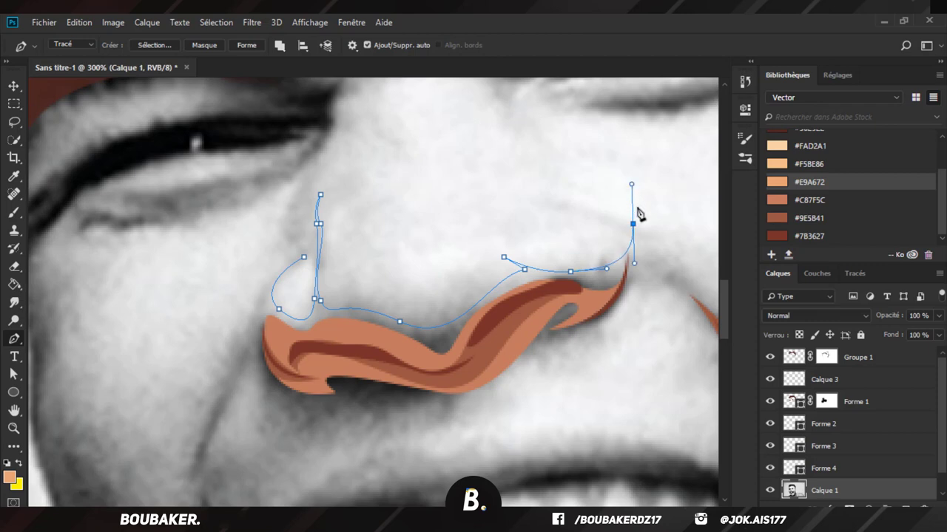
alt+click(633, 224)
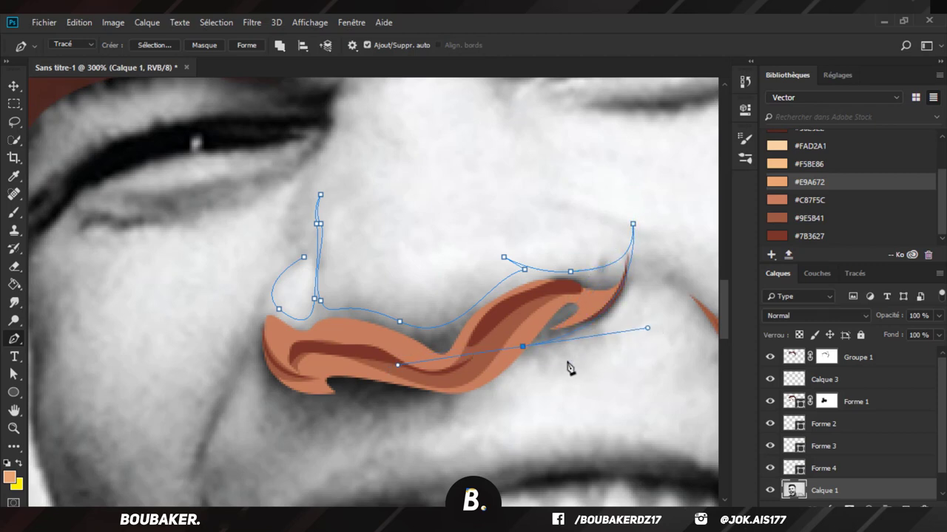
Step: Trace the path back beneath the nose shading, with a notch under the nostril, and close it around the far nose wing
drag(539, 348, 430, 362)
alt+click(540, 349)
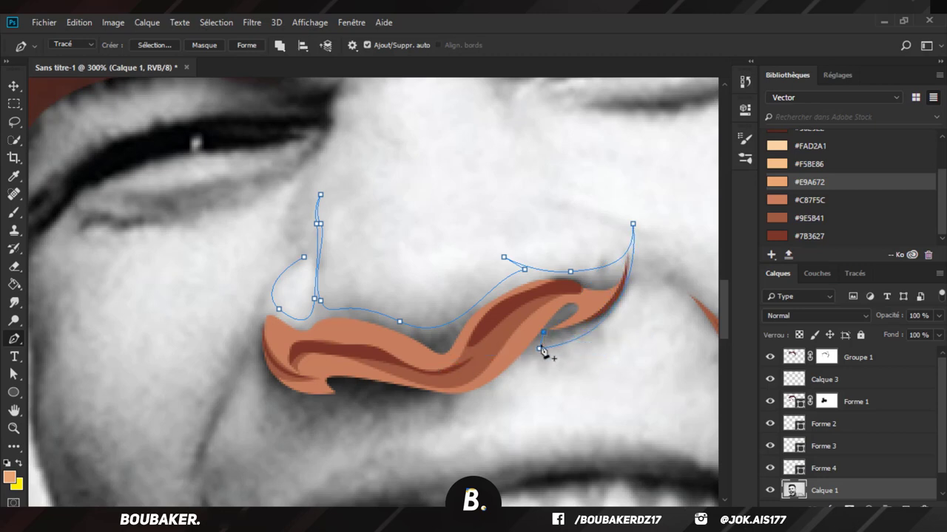
scroll(522, 372, down, 2)
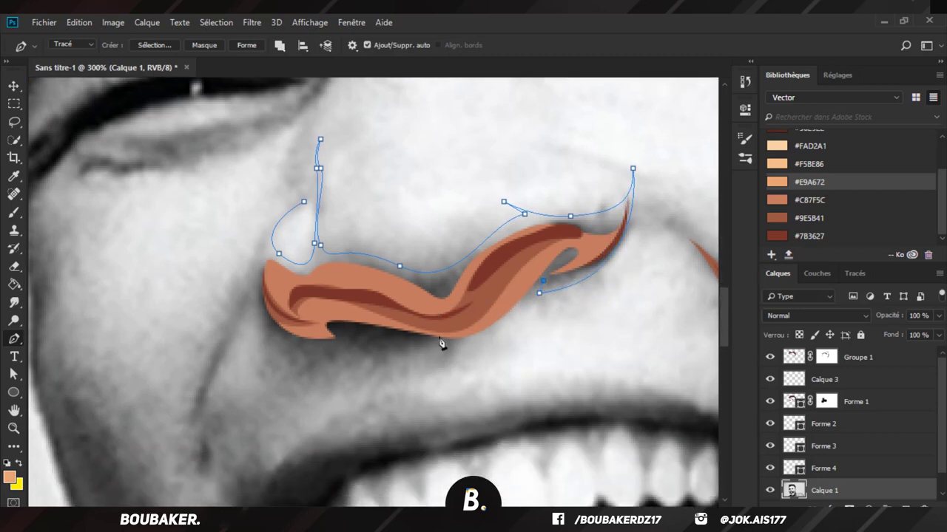
drag(437, 339, 363, 310)
key(ctrl+z)
drag(414, 341, 421, 374)
mouse_move(268, 294)
mouse_down()
mouse_move(255, 216)
mouse_move(265, 306)
mouse_up()
mouse_move(248, 236)
mouse_down()
mouse_move(234, 248)
mouse_move(235, 238)
mouse_up()
drag(303, 202, 323, 198)
Step: Convert the outer nose path to a shape, fill it with #E9A672, deselect the path and keep #E9A672 as the working colour
click(246, 45)
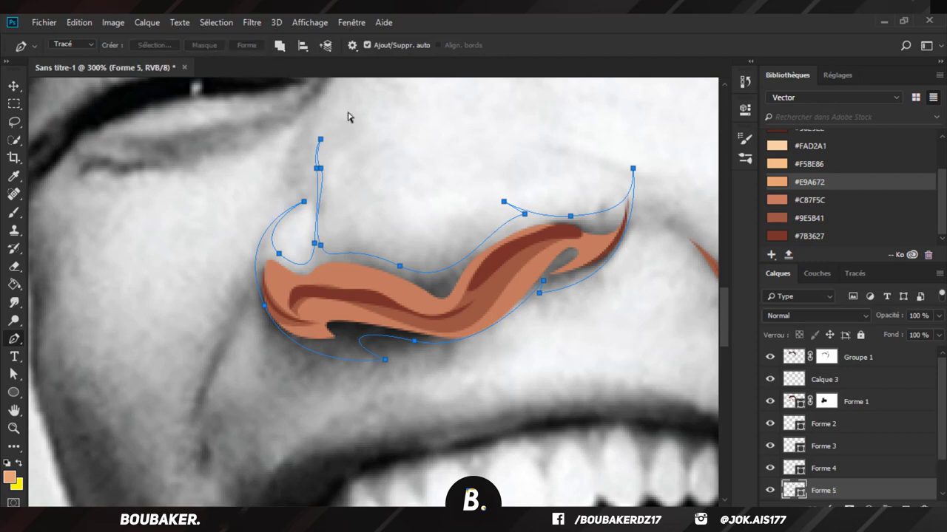
click(823, 186)
key(Return)
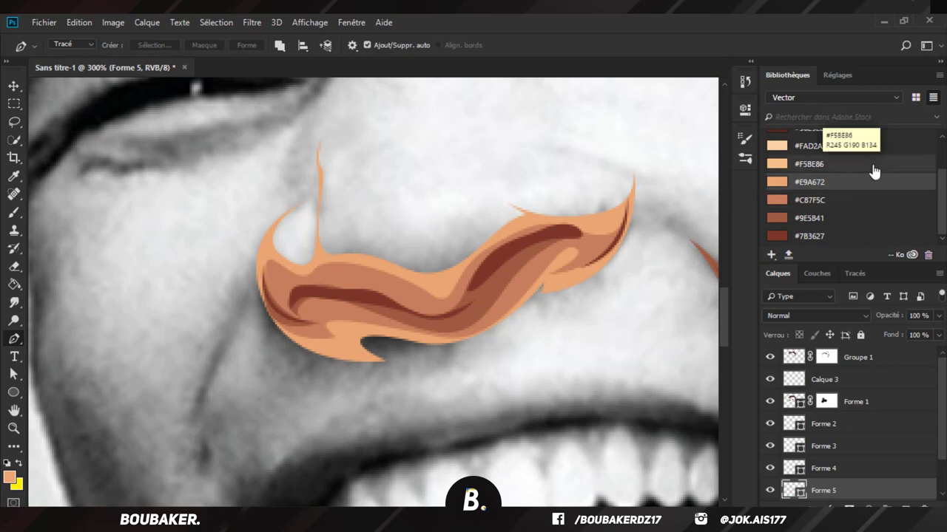
click(824, 164)
click(825, 181)
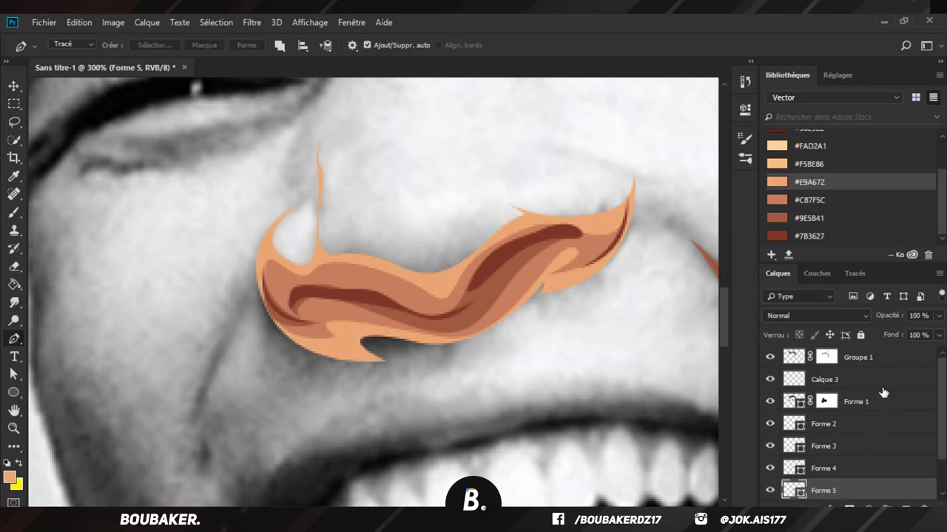
Step: Add a new empty layer directly above Forme 2
click(840, 434)
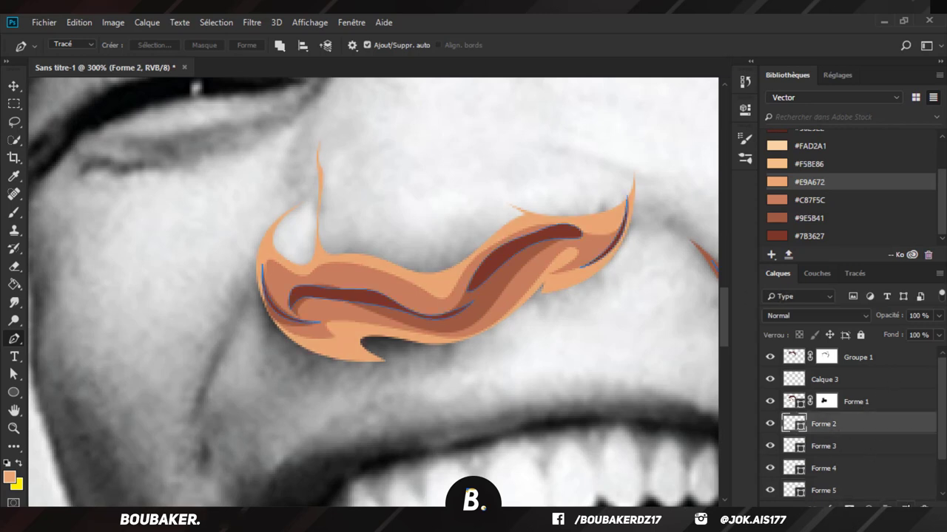
click(905, 508)
key(ctrl+minus)
key(ctrl+minus)
key(ctrl+minus)
scroll(425, 422, down, 3)
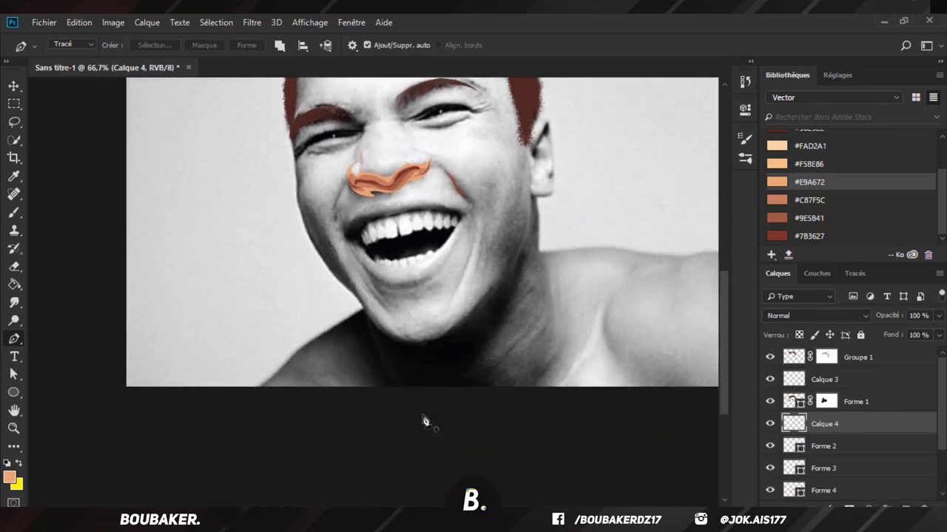
scroll(426, 421, up, 2)
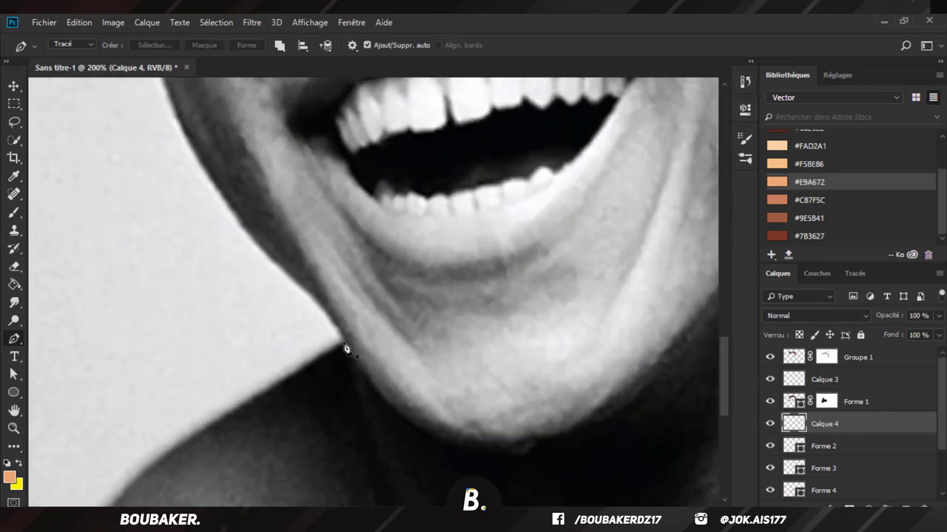
Step: Start a body outline path where the jaw meets the shoulder, running down the shoulder and beneath the canvas to the opposite corner
click(345, 349)
scroll(345, 345, down, 2)
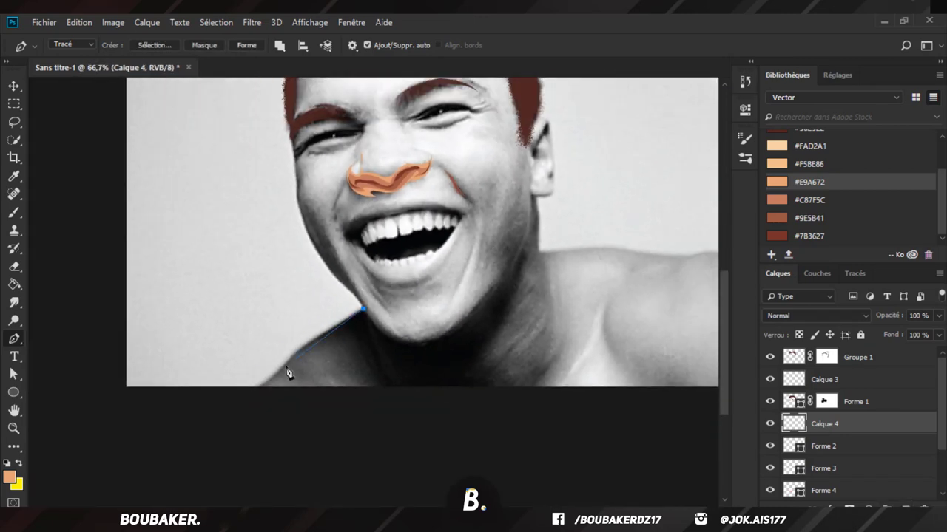
drag(267, 393, 266, 387)
click(485, 471)
scroll(485, 472, right, 5)
click(578, 429)
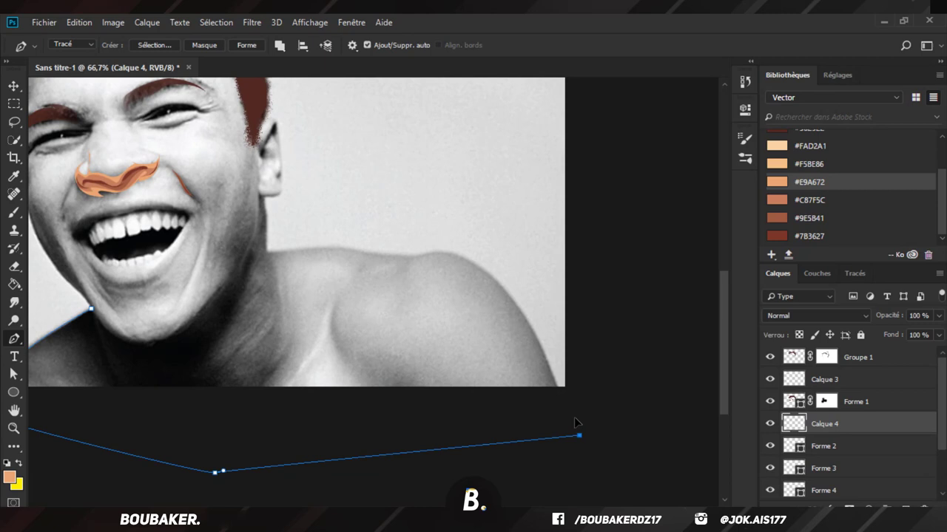
Step: Continue the body outline over the light shoulder, up the neck and around the visible ear
click(556, 380)
drag(428, 253, 337, 241)
alt+click(423, 254)
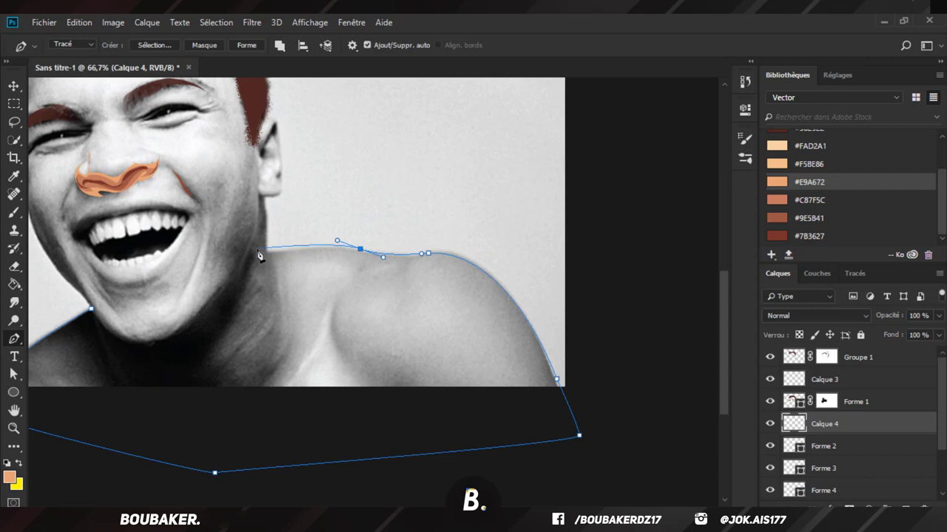
click(265, 251)
drag(260, 195, 239, 160)
click(261, 197)
scroll(281, 152, up, 1)
scroll(259, 139, up, 5)
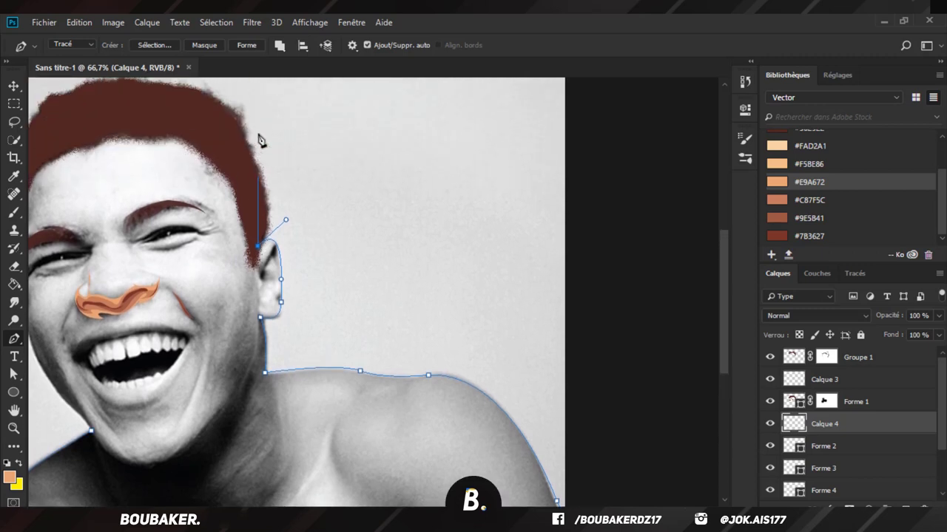
Step: Carry the outline through the hair over the head, down the far cheek and along the jaw to close the path
drag(161, 147, 46, 136)
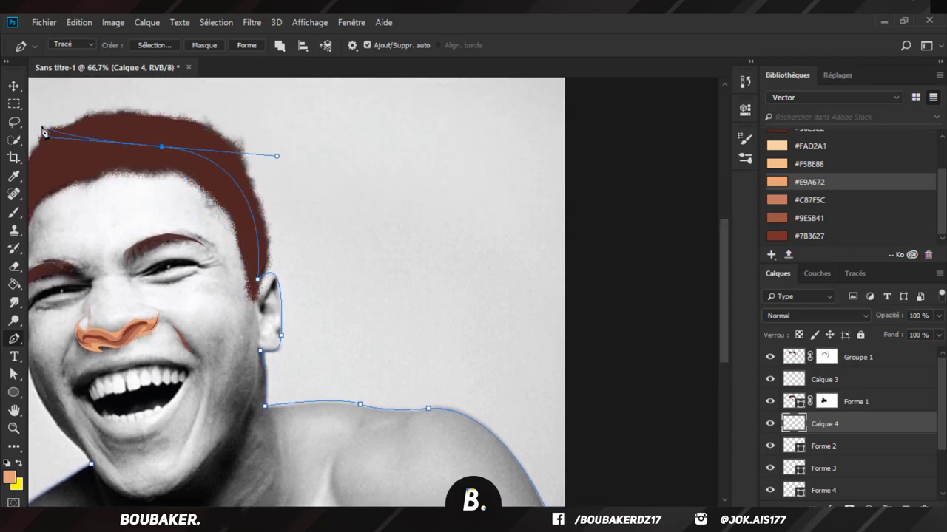
click(42, 167)
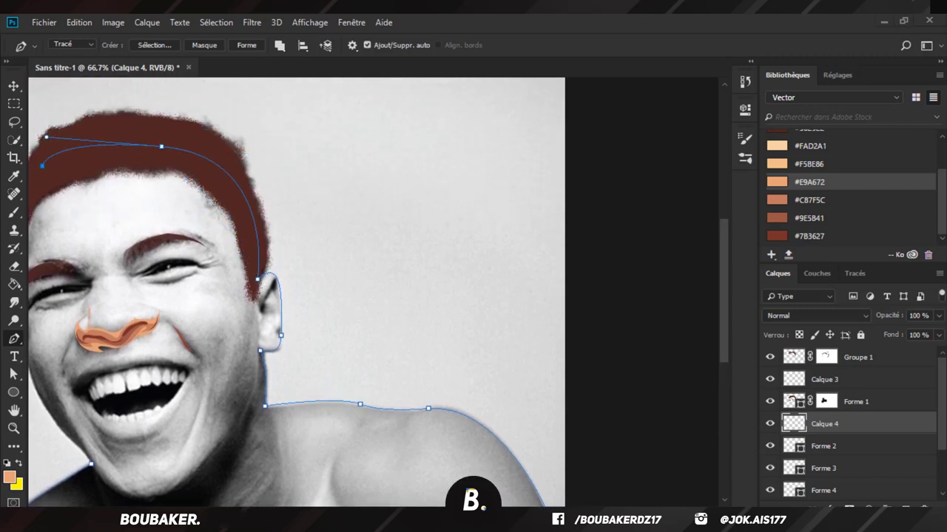
scroll(374, 293, left, 6)
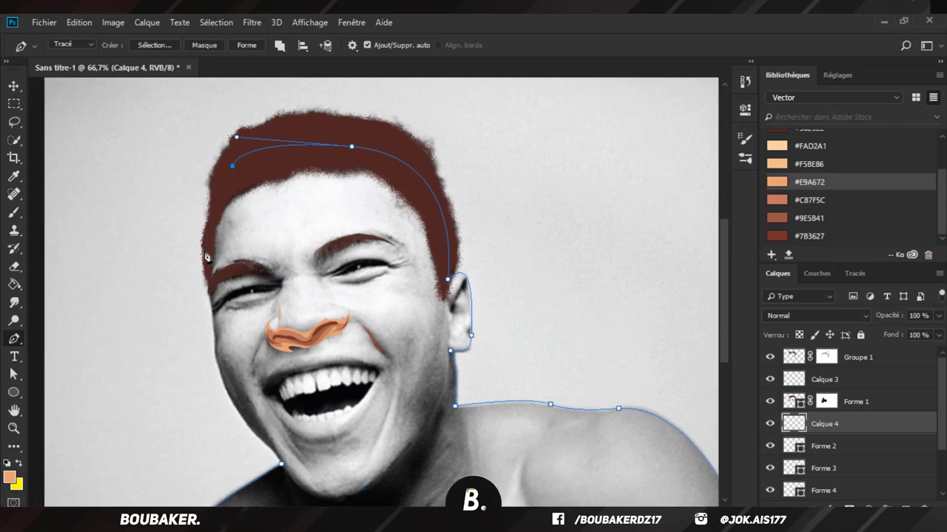
click(206, 251)
click(210, 303)
click(214, 339)
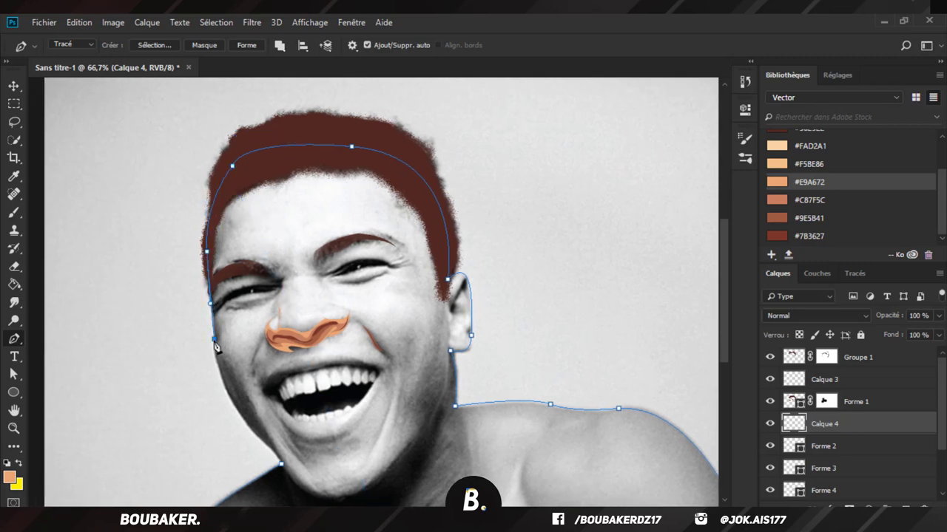
drag(245, 422, 269, 444)
alt+click(246, 424)
Step: Convert the body outline to a selection with a 0 pixel feather and create a layer group masked by that selection
click(165, 49)
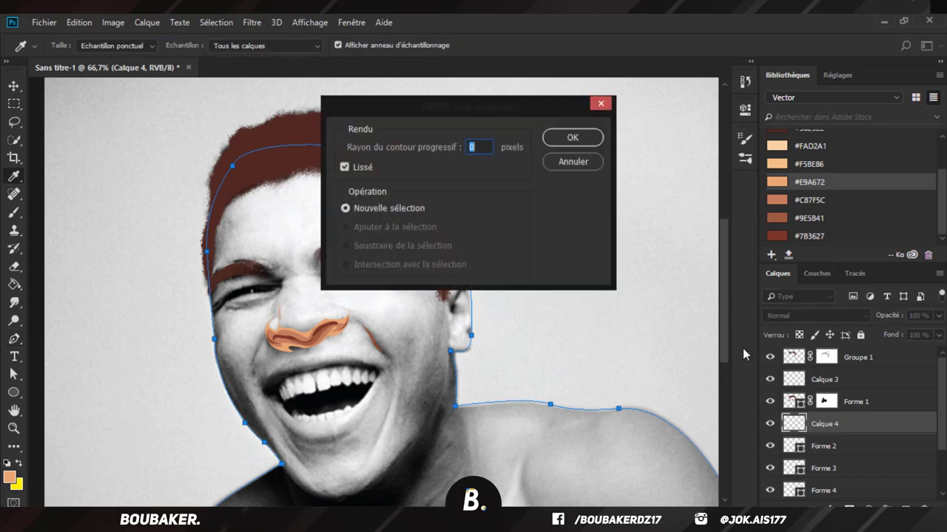
key(Return)
click(849, 507)
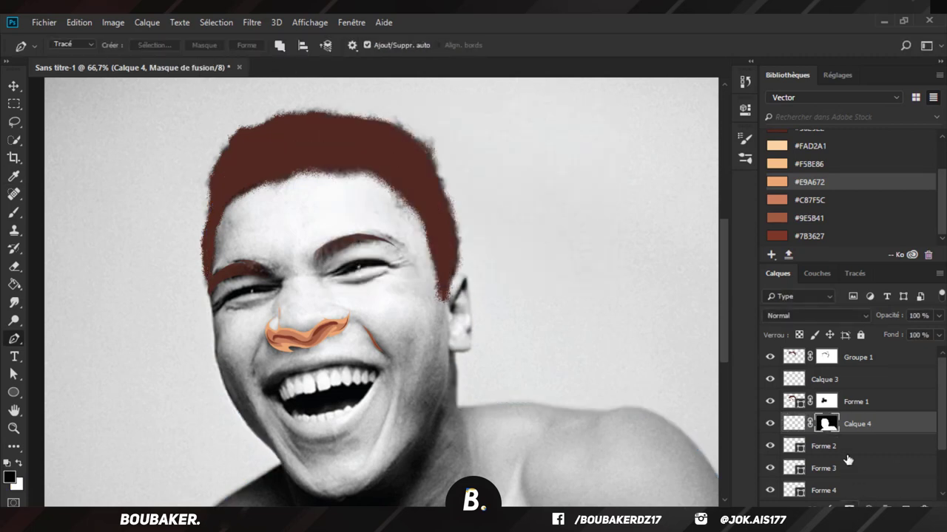
key(ctrl+z)
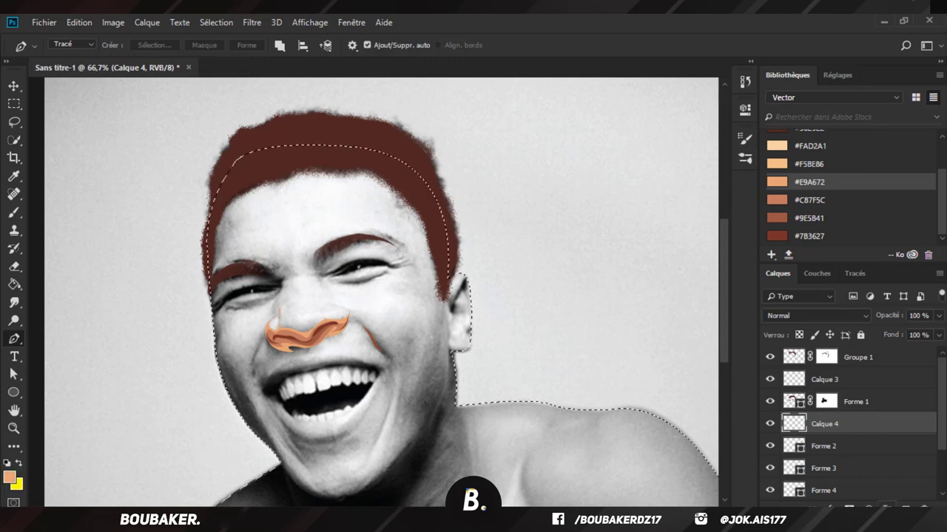
click(887, 508)
click(868, 509)
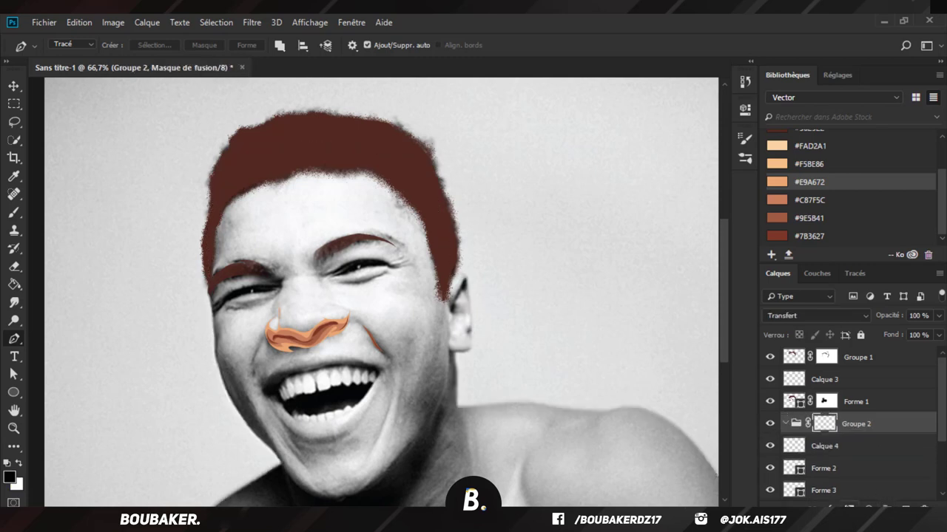
Step: Select the layers from Calque 4 to Forme 5 and move them into Groupe 2
click(867, 449)
scroll(867, 454, down, 3)
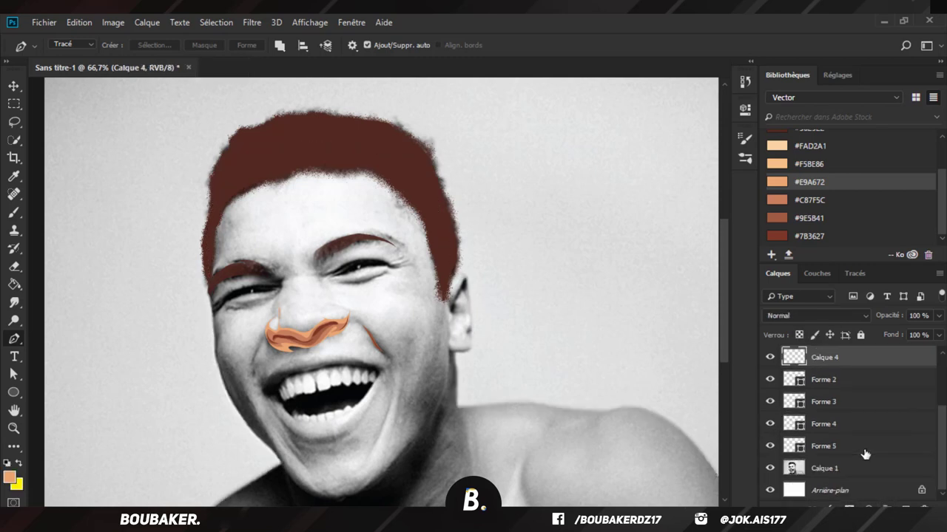
shift+click(861, 453)
scroll(860, 452, up, 2)
drag(859, 449, 841, 383)
click(856, 402)
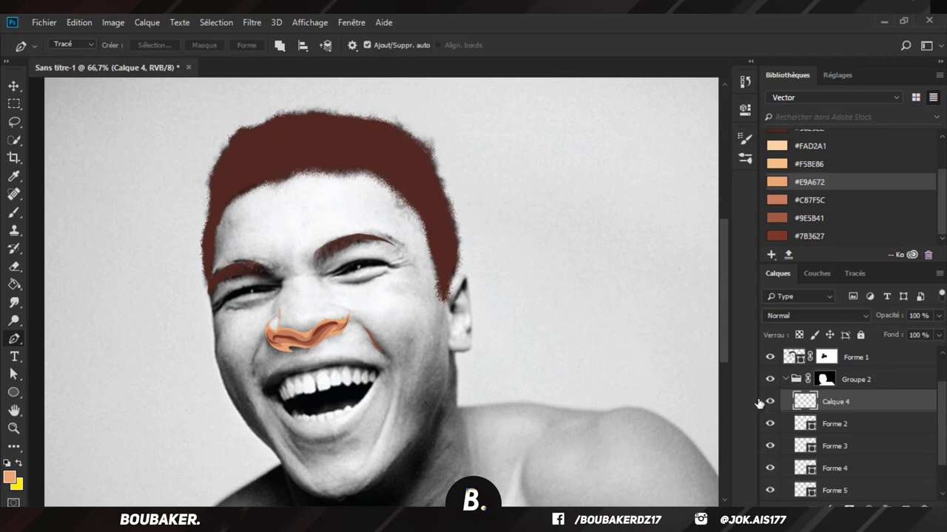
Step: Create a new layer above Calque 1 and move it into Groupe 2 beneath Forme 5
scroll(831, 425, down, 2)
click(845, 442)
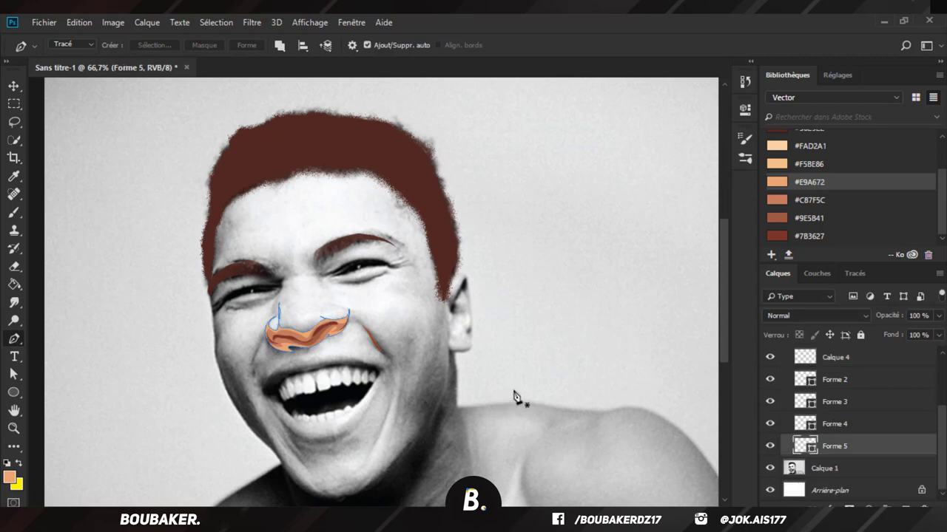
click(852, 468)
click(905, 508)
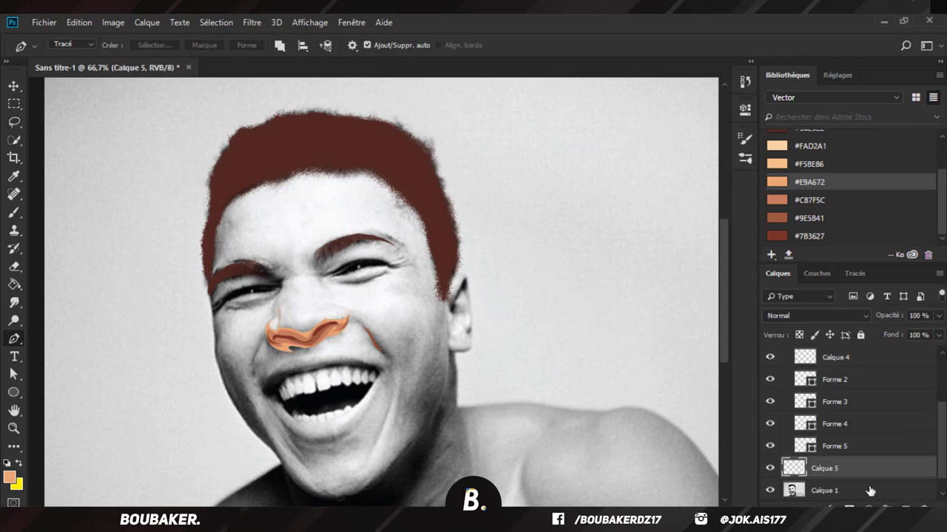
mouse_move(869, 462)
mouse_down()
mouse_move(864, 438)
mouse_move(860, 472)
mouse_up()
Step: Choose #FAD2A1, draw a closed path around the whole head and body on Calque 5, and convert it to a shape
click(810, 150)
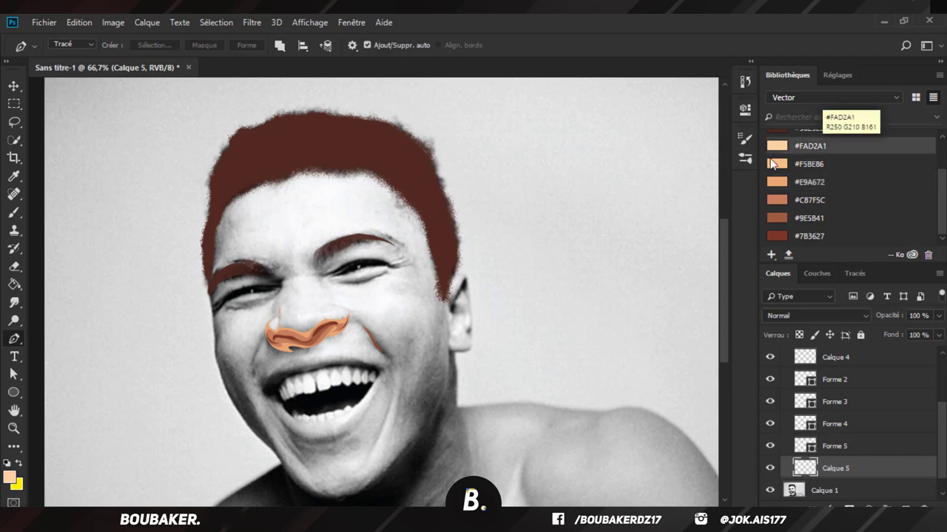
drag(361, 152, 352, 147)
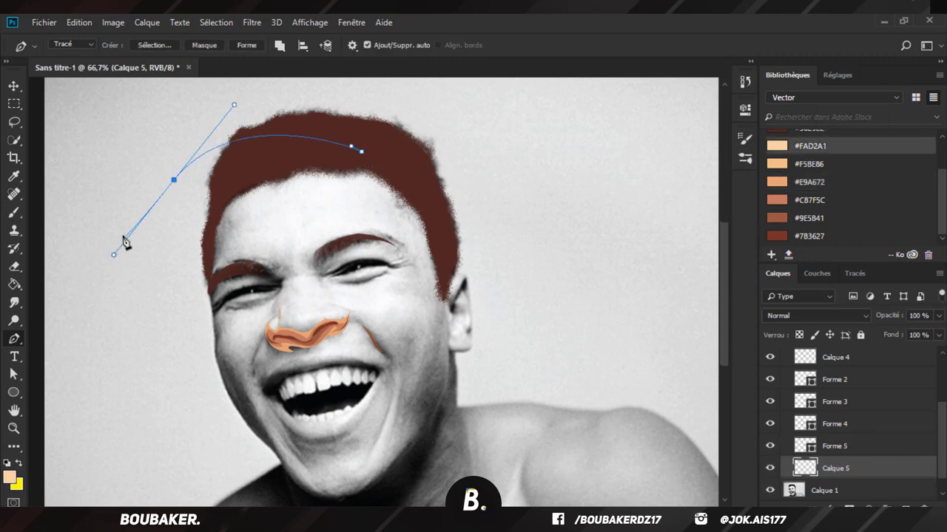
scroll(148, 296, down, 5)
drag(136, 384, 262, 424)
drag(531, 438, 481, 305)
scroll(686, 395, down, 8)
scroll(686, 395, down, 2)
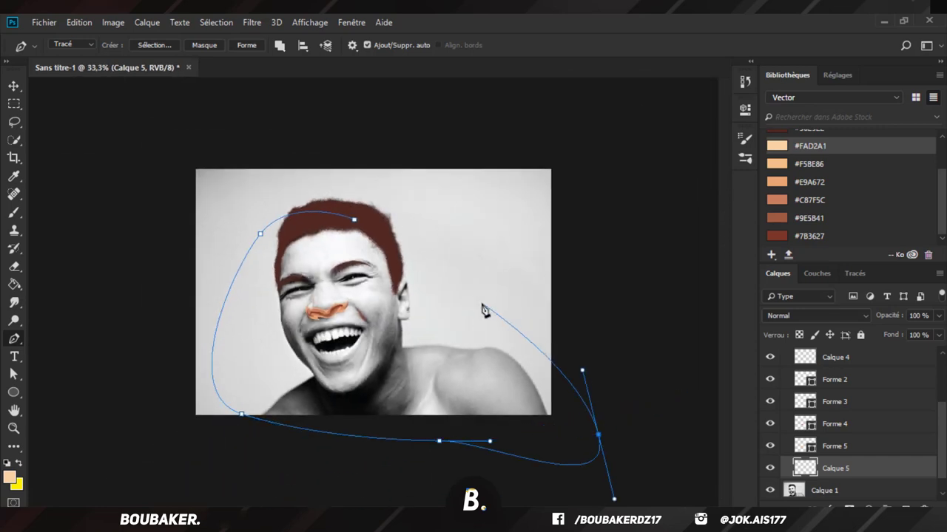
click(352, 218)
click(246, 46)
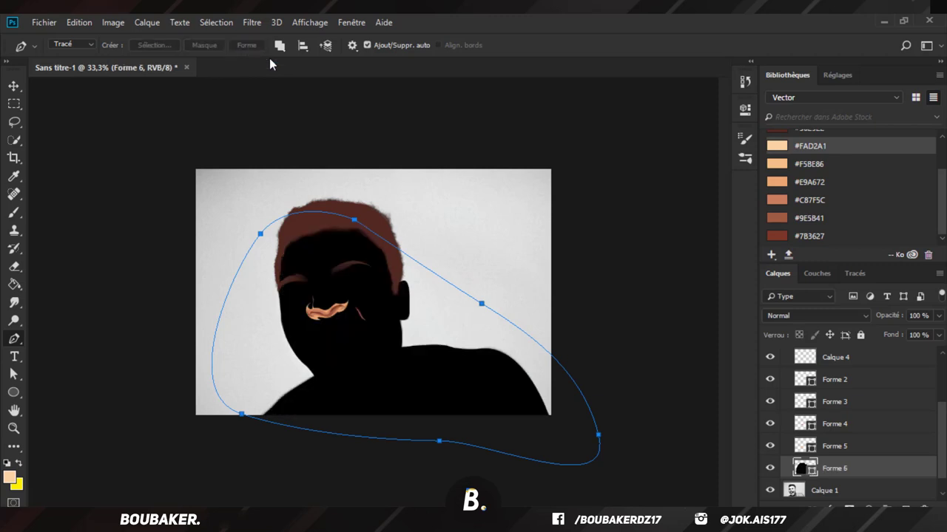
Step: Try #FAD2A1 as the base skin colour, and settle on #F5BE86 for the body shape's fill
click(822, 146)
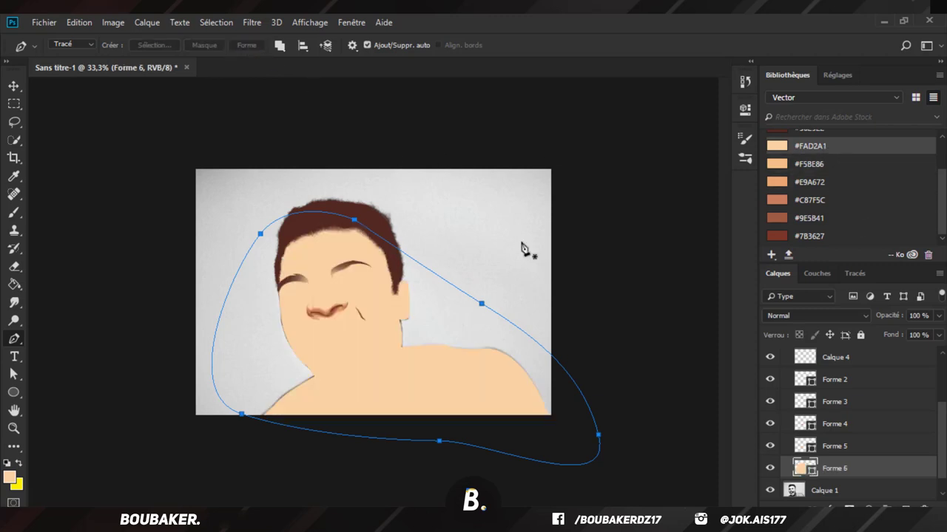
click(820, 163)
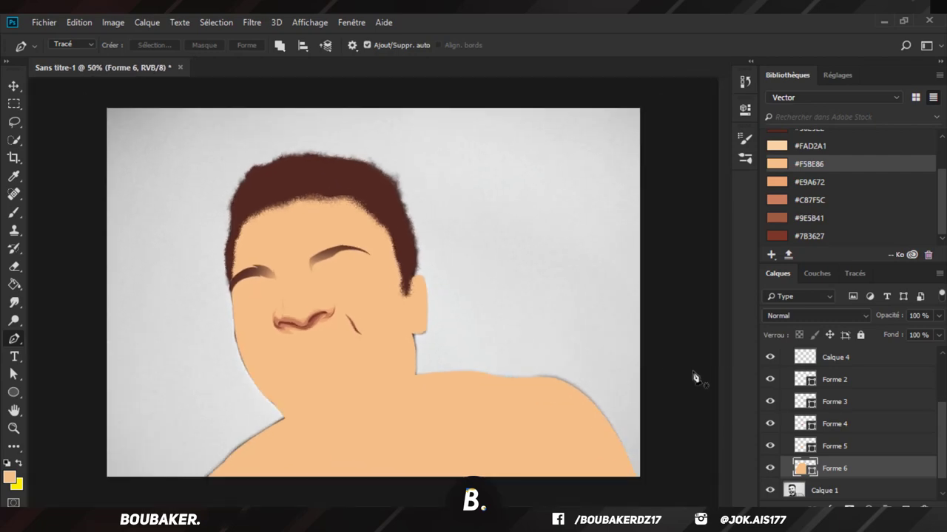
key(ctrl+plus)
key(ctrl+plus)
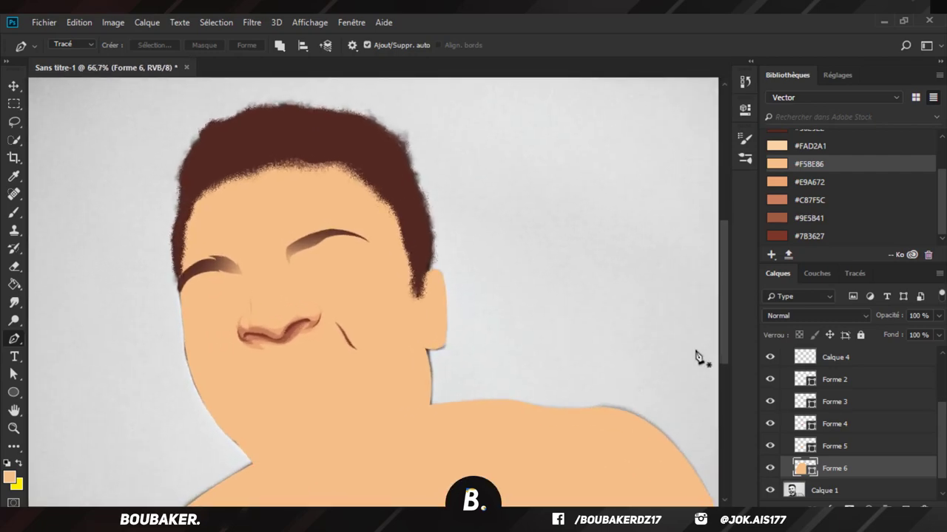
drag(463, 507, 433, 504)
scroll(892, 475, up, 1)
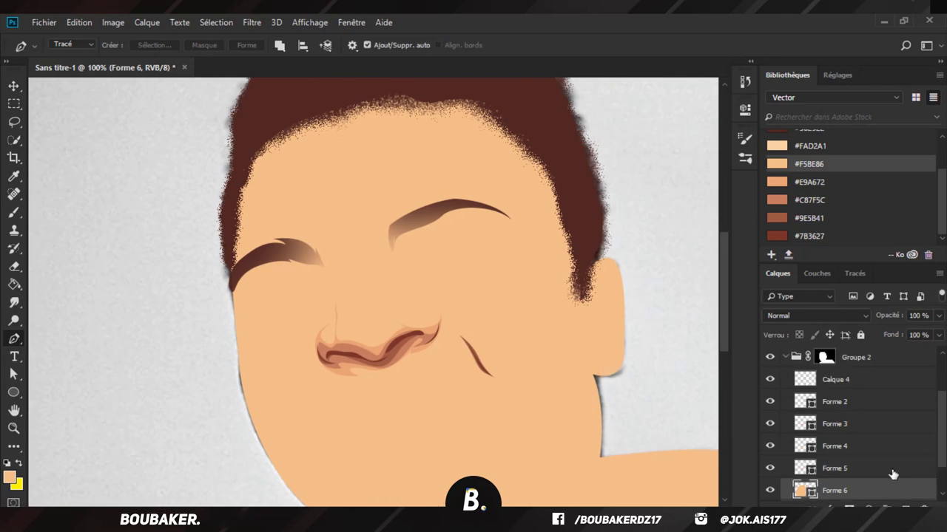
Step: Select the Forme 5 nose shape and move the pointed anchor above the right nostril slightly outward along its tip
click(799, 466)
key(ctrl+plus)
key(ctrl+plus)
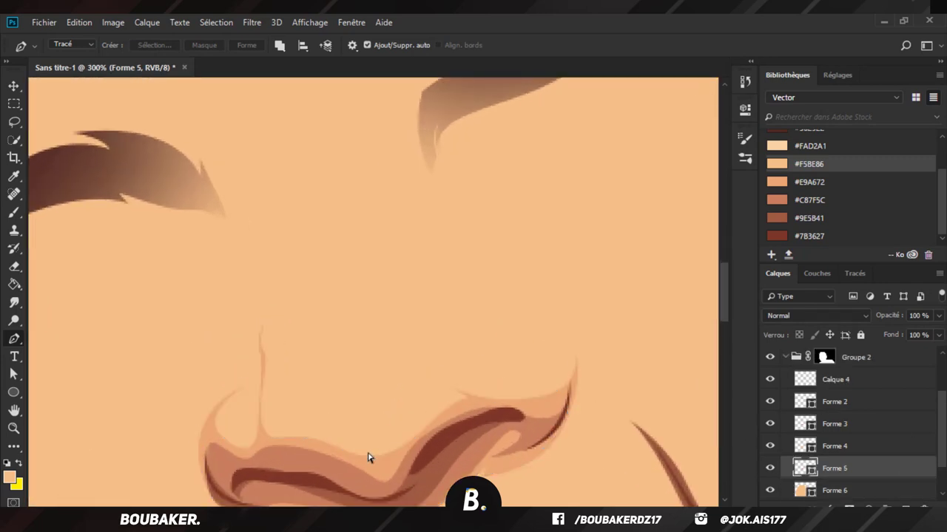
ctrl+click(362, 453)
ctrl+click(344, 446)
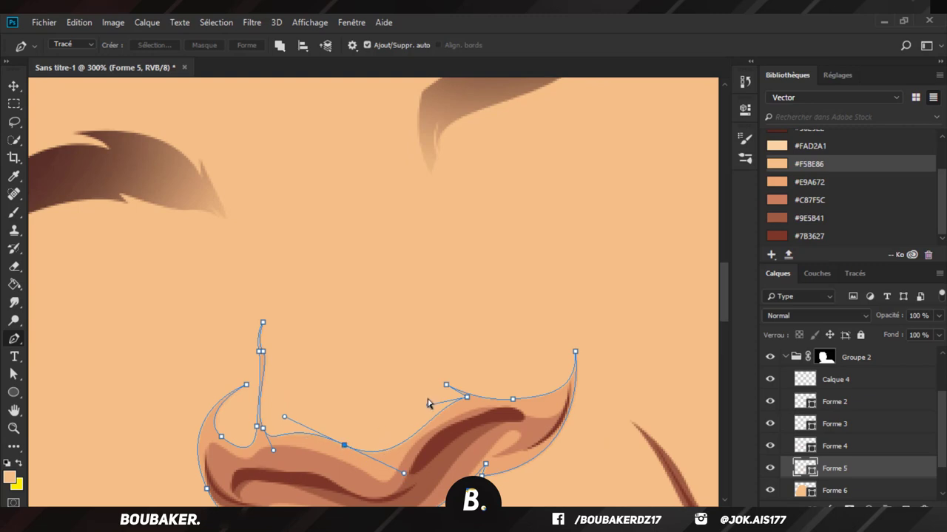
drag(446, 387, 440, 369)
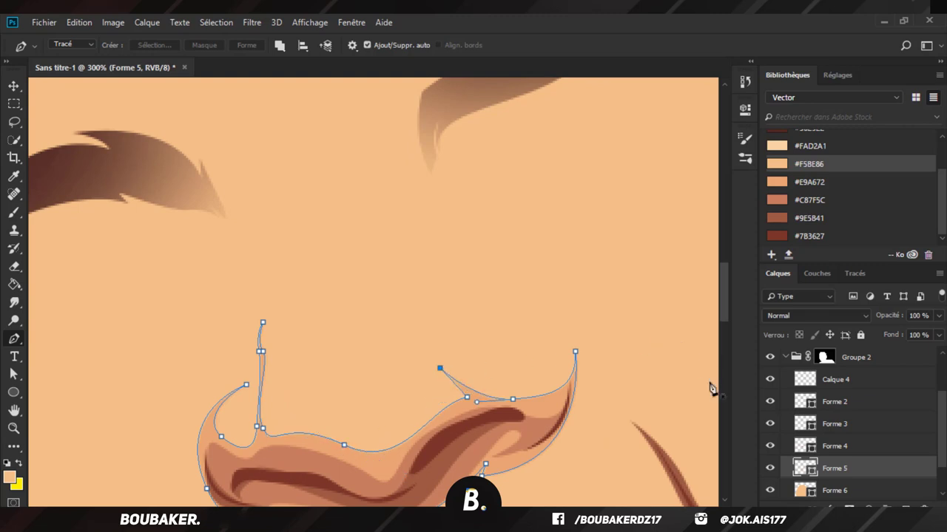
Step: Hide Forme 6 and begin a new contour in Forme 5 from the nose's right side past the inner eye corner onto the bridge
scroll(823, 464, down, 1)
click(770, 446)
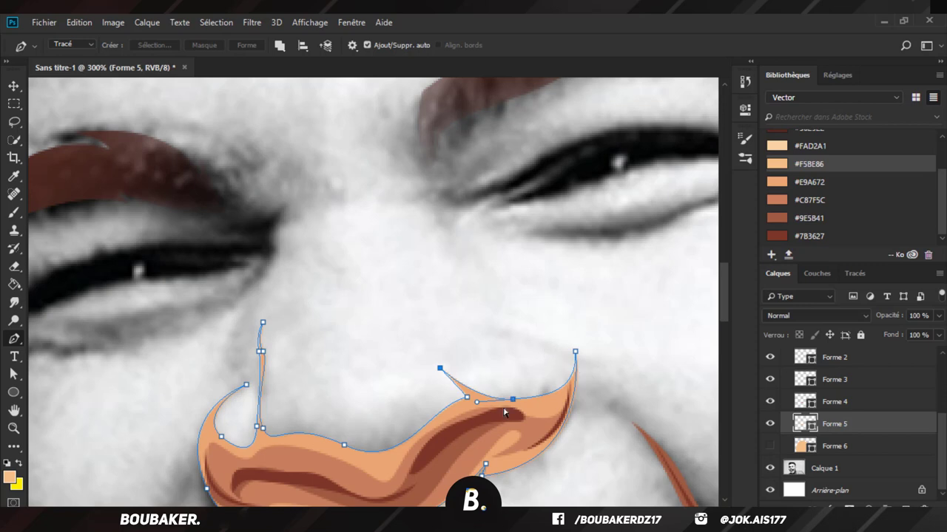
key(Return)
scroll(468, 409, up, 3)
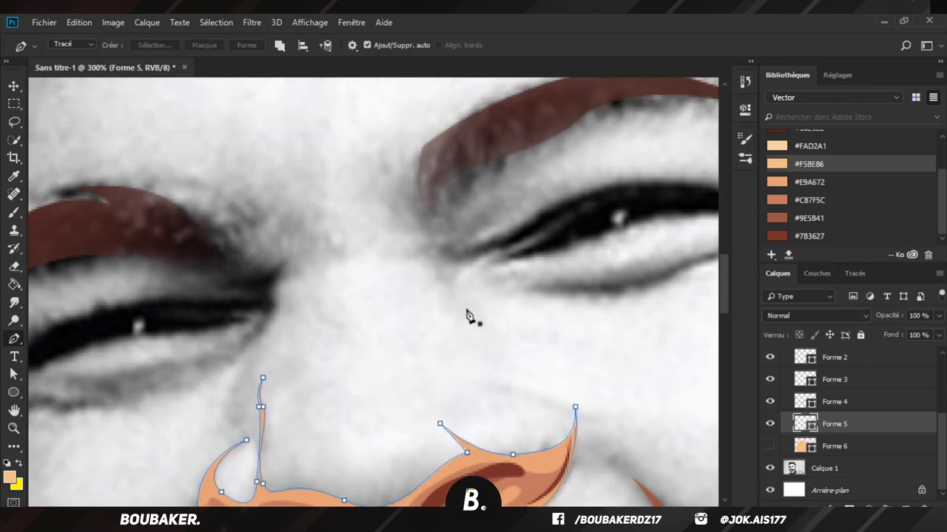
click(470, 334)
drag(422, 252, 407, 205)
click(423, 256)
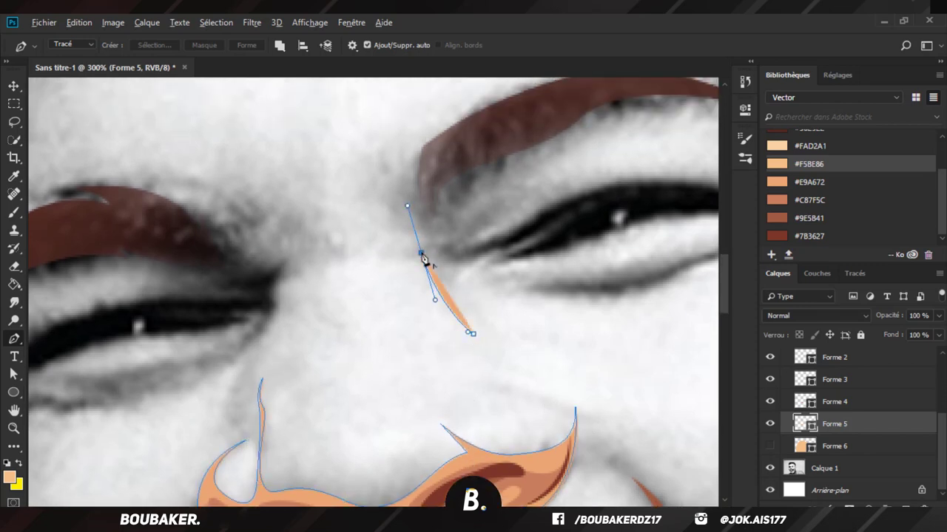
alt+click(375, 260)
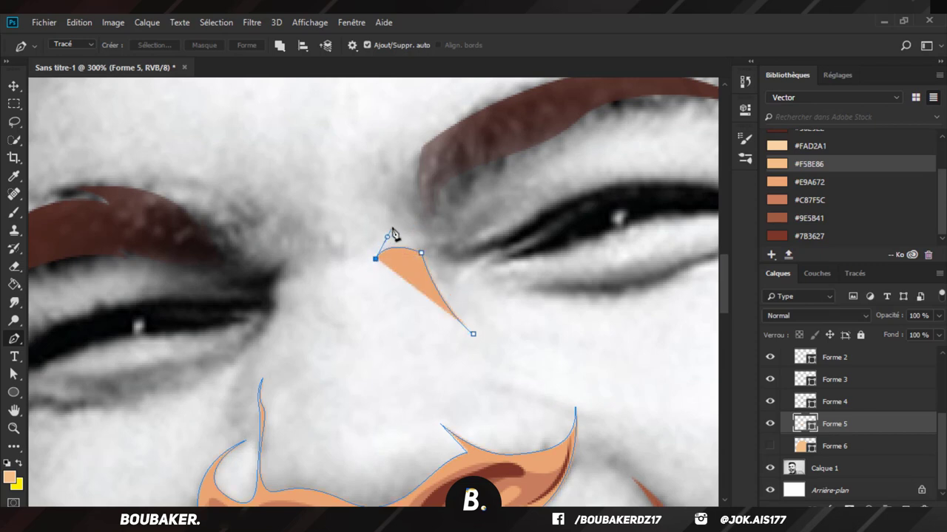
Step: Loop the contour around a rounded area between the brows and bring it down the nose's left side, turning back toward the eye corner
drag(392, 222, 385, 197)
drag(334, 226, 336, 269)
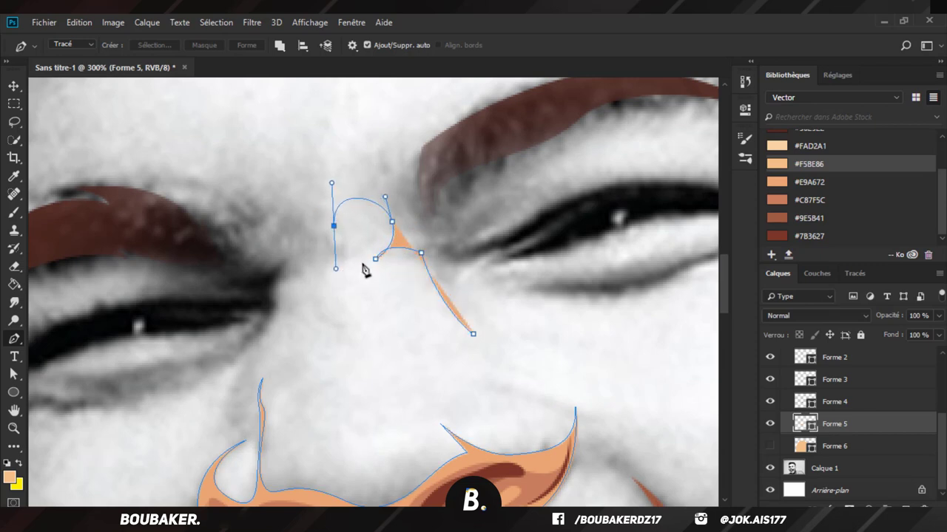
click(365, 261)
drag(281, 284, 239, 326)
scroll(259, 338, down, 3)
drag(245, 251, 258, 231)
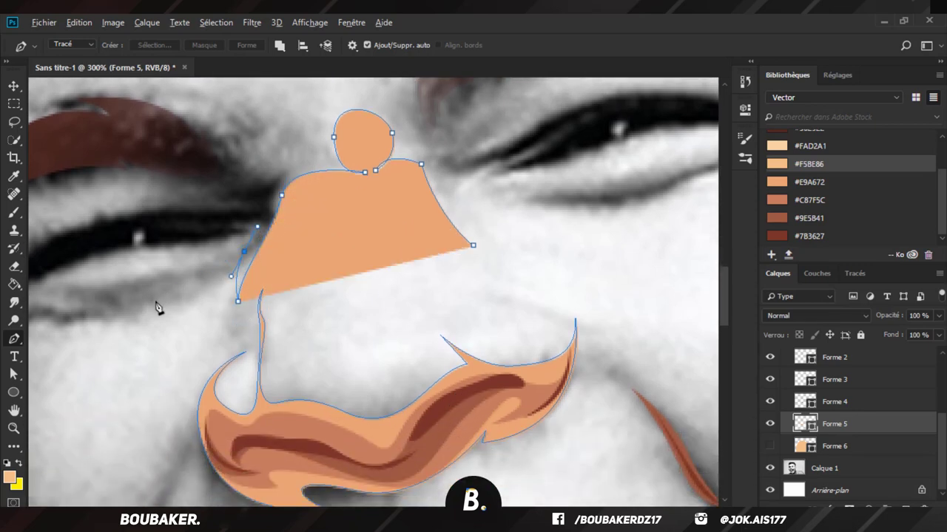
Step: Extend the Forme 5 contour beneath the left eye and down the outer cheek
scroll(88, 321, left, 2)
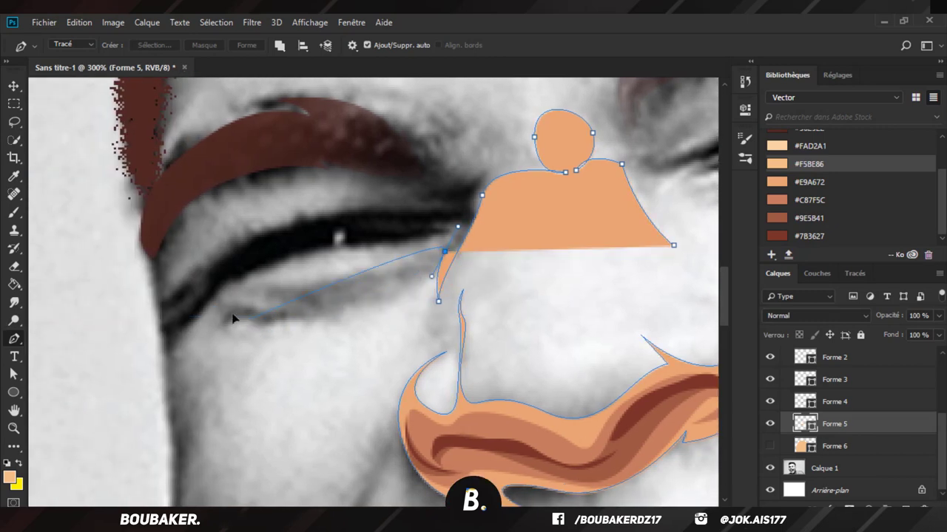
drag(247, 320, 261, 436)
scroll(184, 355, down, 2)
scroll(319, 344, down, 2)
key(ctrl+z)
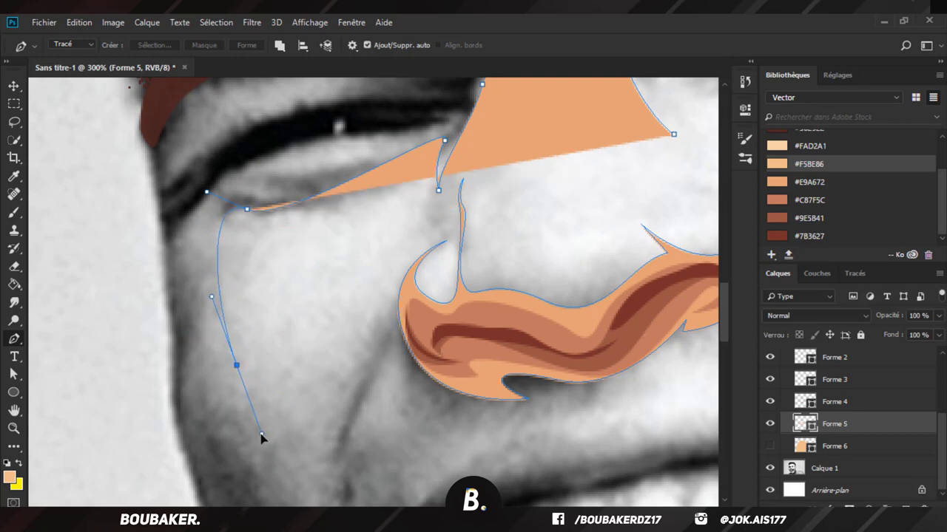
scroll(261, 438, down, 2)
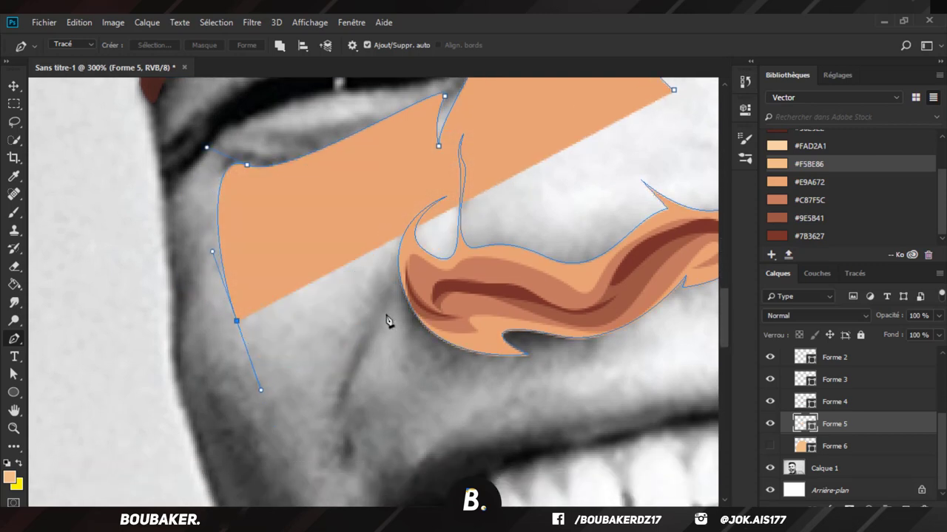
Step: Curve the contour under the left cheek, add a pointed lobe along the smile fold, and bring it up to the nostril wing
drag(384, 284, 406, 202)
alt+click(385, 284)
scroll(379, 296, down, 3)
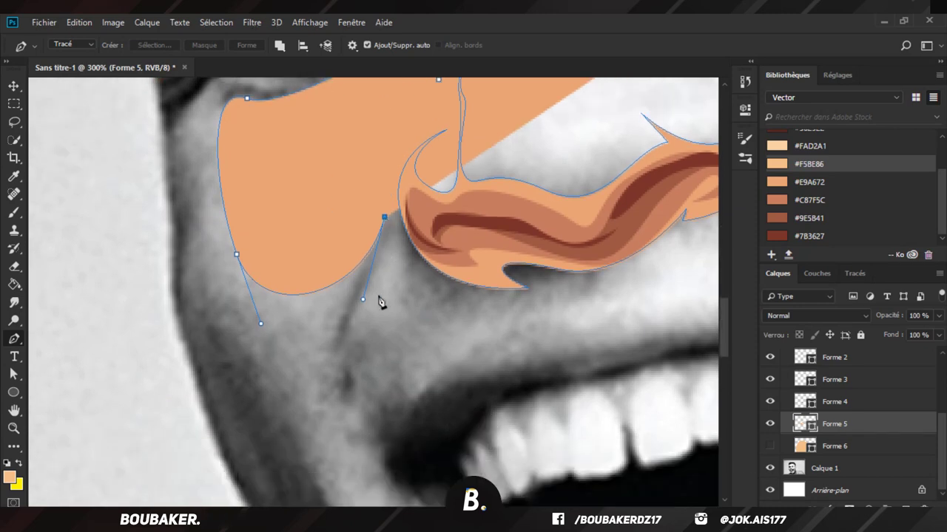
scroll(378, 302, down, 1)
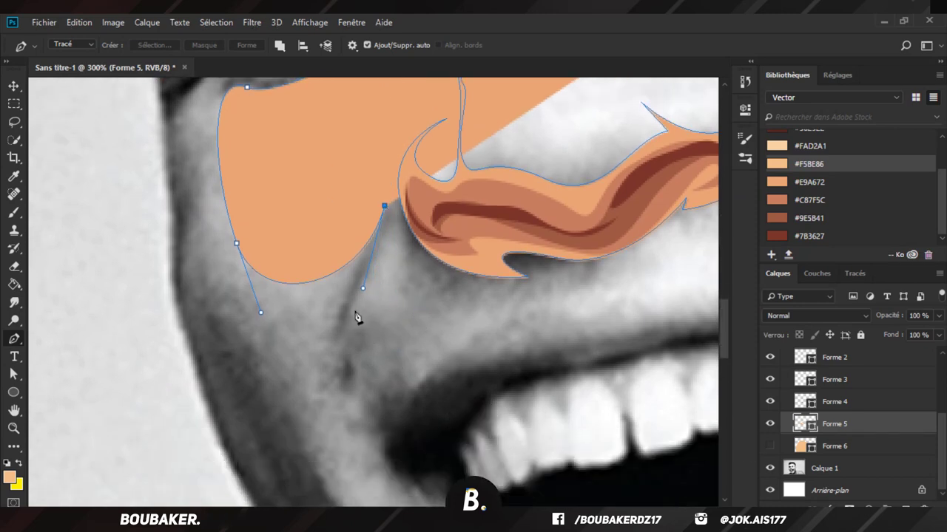
drag(355, 339, 368, 344)
drag(414, 220, 401, 162)
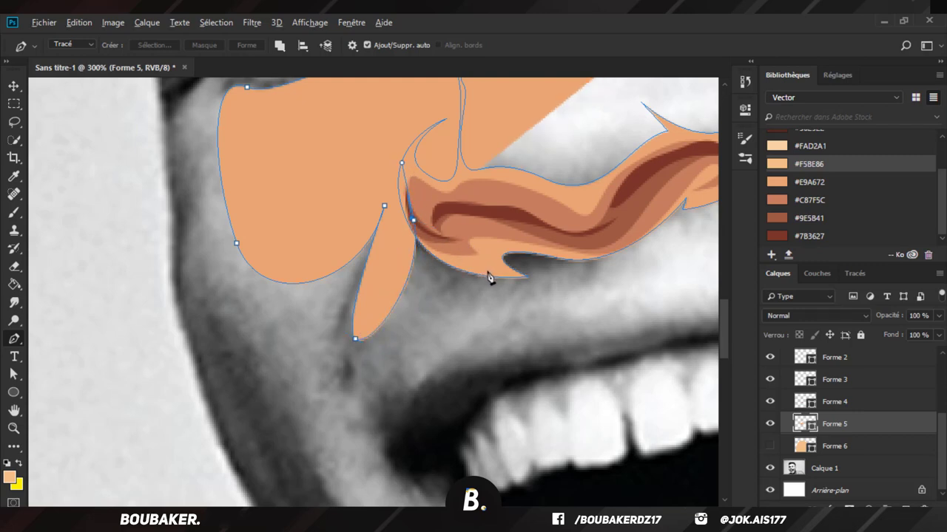
Step: Route the contour beneath the nostrils, turn it back under the nose and follow the upper lip to the left mouth corner
drag(494, 270, 532, 261)
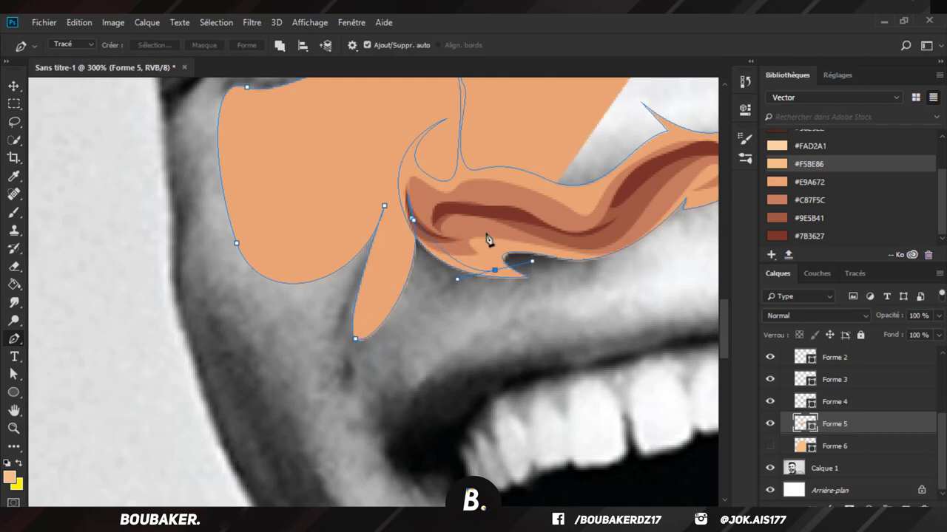
drag(483, 230, 525, 204)
drag(621, 228, 637, 210)
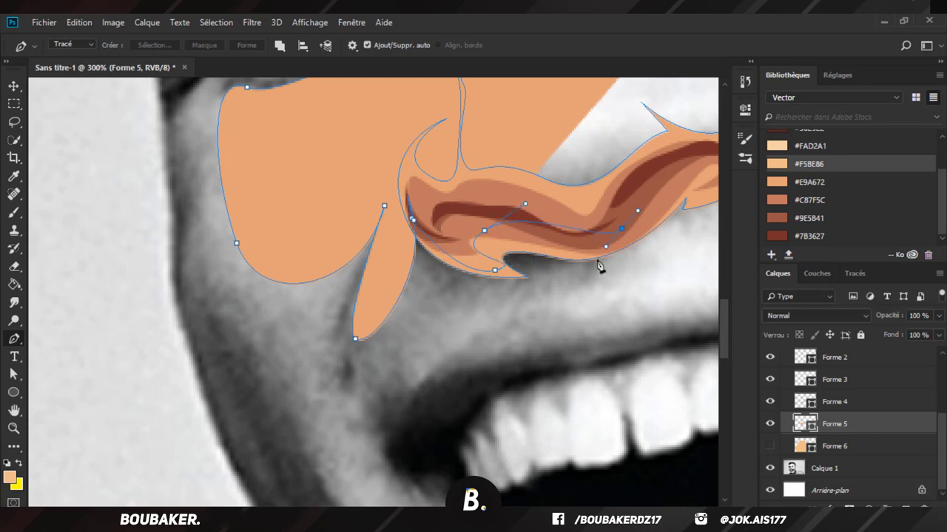
drag(576, 283, 502, 287)
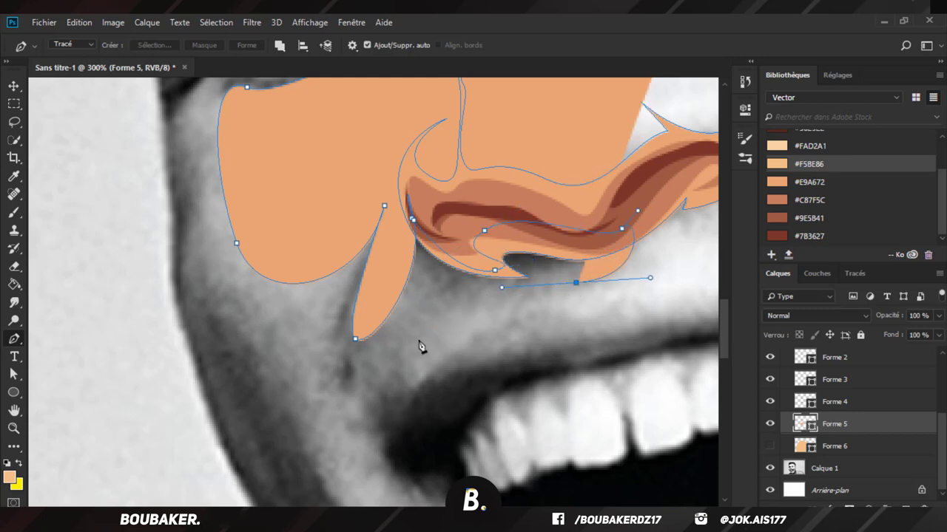
drag(400, 364, 390, 419)
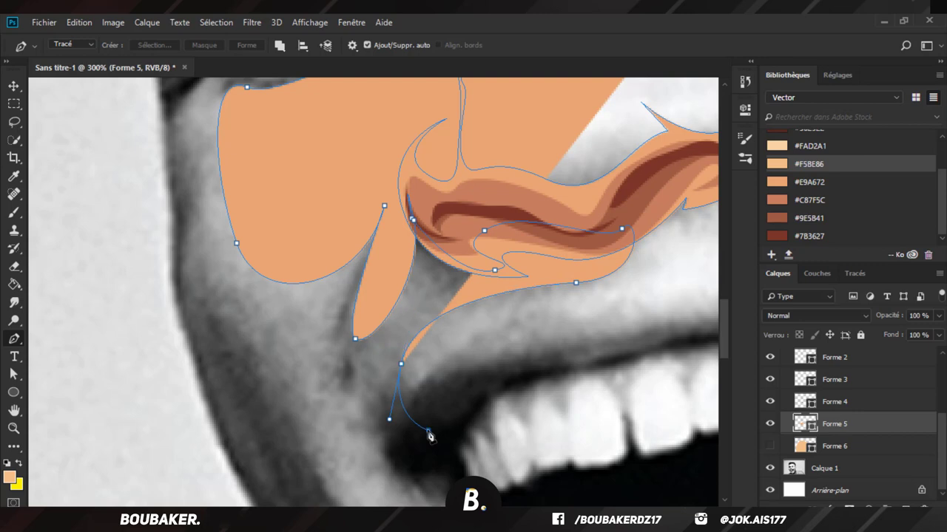
Step: Take the contour around the left mouth corner and back up onto the lower cheek
scroll(429, 437, down, 3)
click(431, 386)
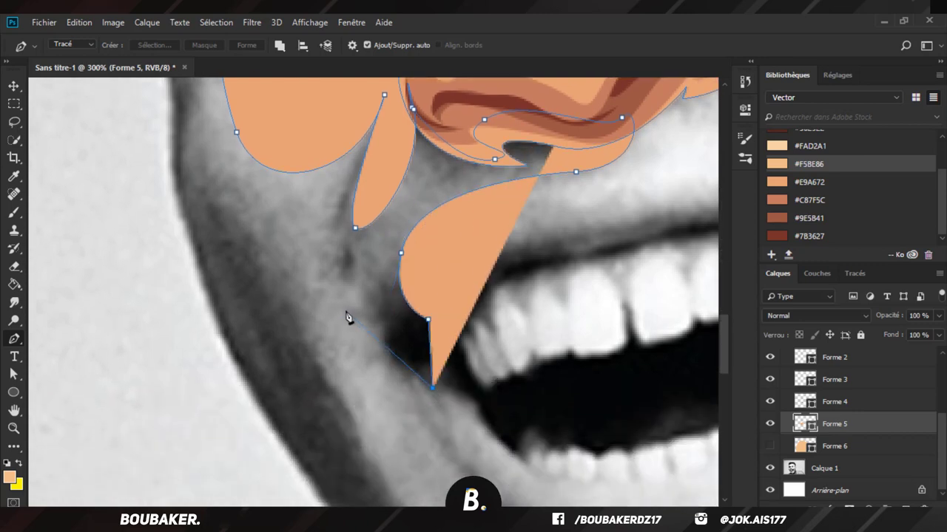
drag(334, 296, 281, 204)
scroll(279, 203, up, 2)
scroll(205, 262, up, 1)
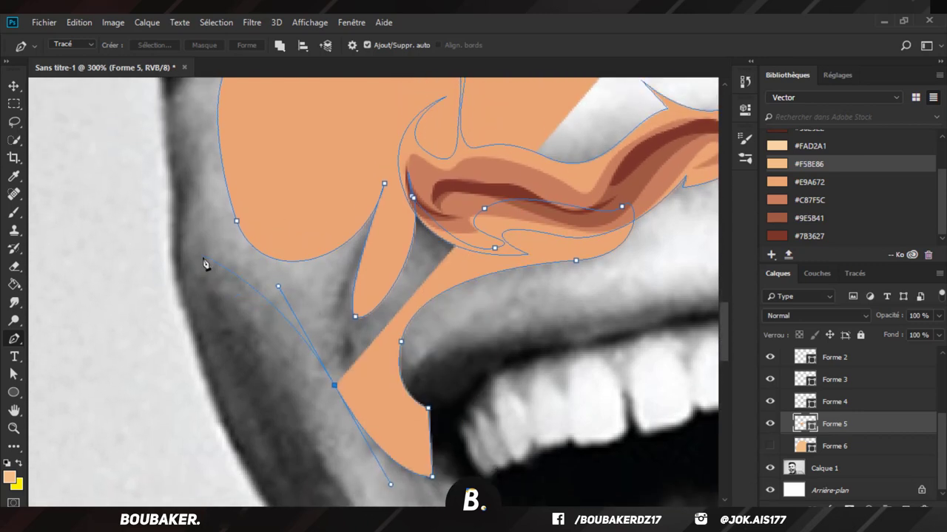
Step: Extend the Forme 5 contour from the lower cheek down the left jawline and around the bottom of the chin
scroll(234, 287, down, 4)
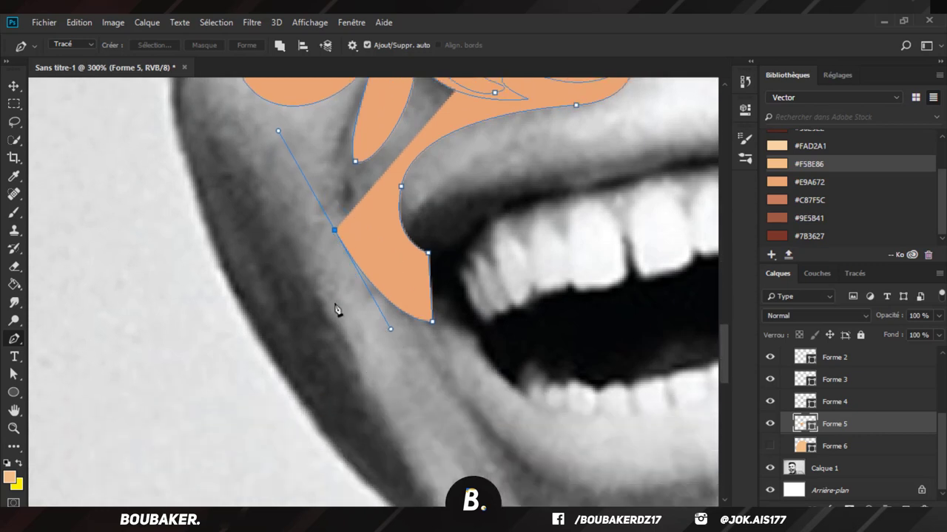
scroll(446, 431, down, 3)
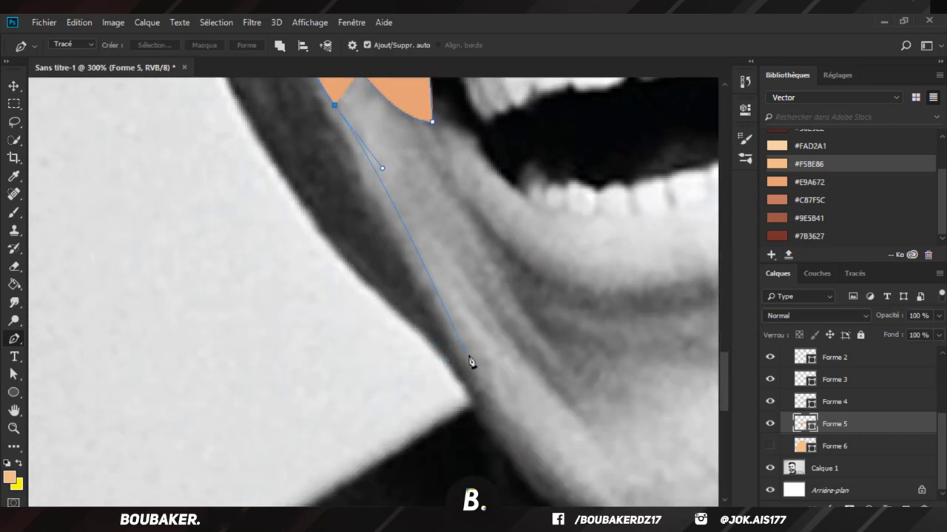
drag(488, 363, 527, 437)
scroll(534, 476, down, 3)
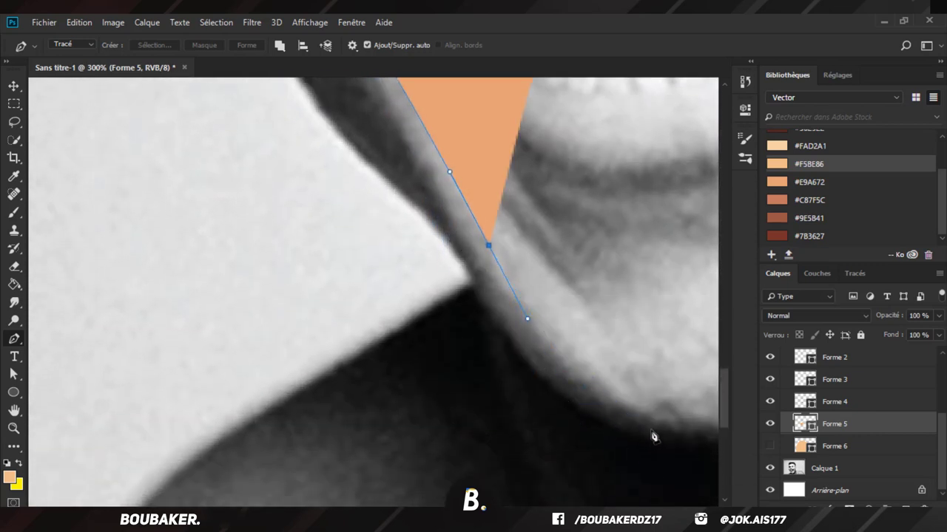
scroll(651, 435, down, 3)
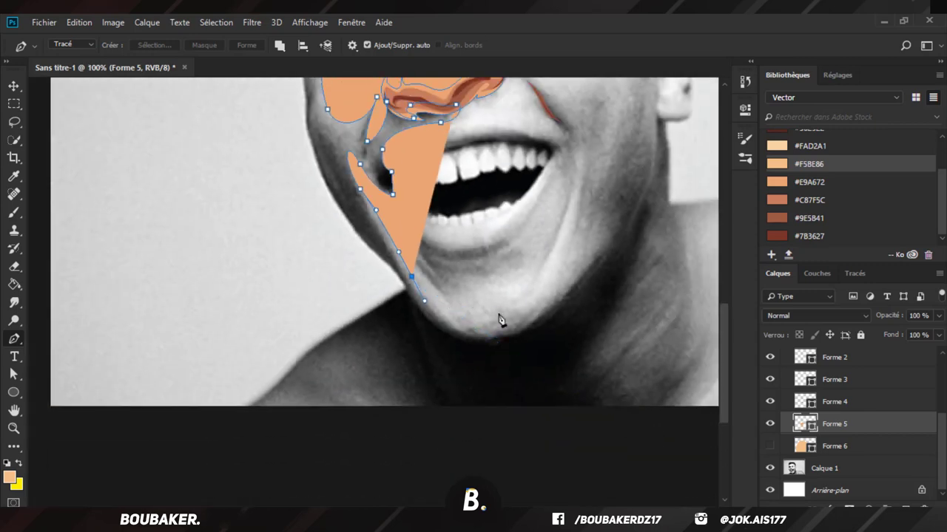
drag(495, 328, 533, 320)
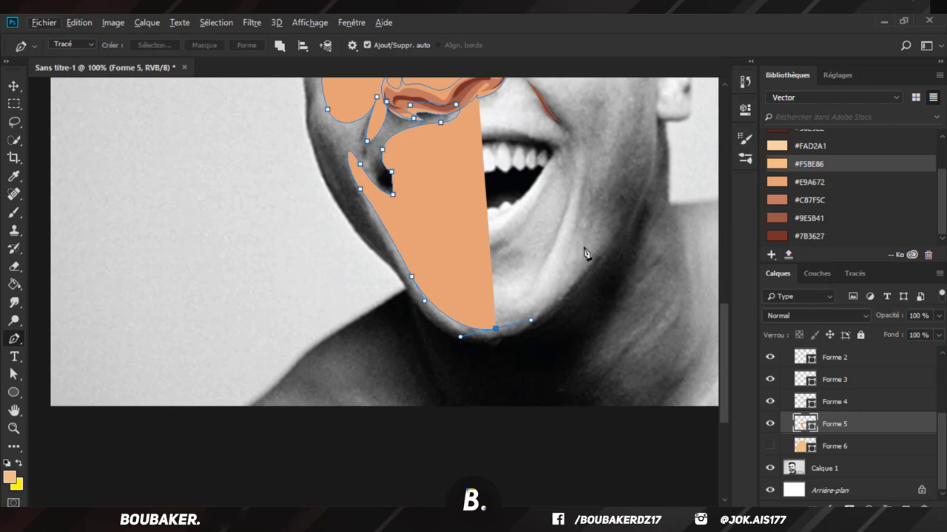
Step: Bring the contour up the right side of the mouth and around the right cheekbone to beside the eye
drag(579, 235, 596, 159)
scroll(597, 161, up, 2)
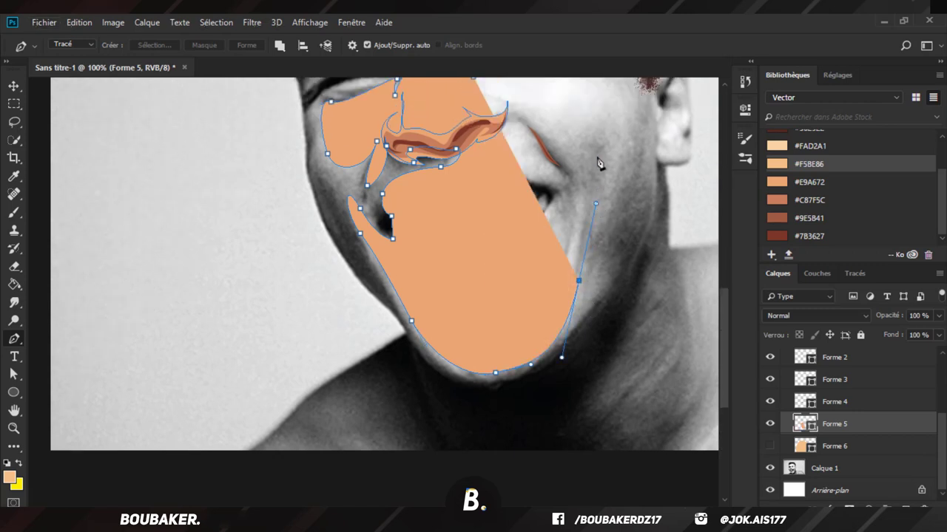
scroll(597, 174, up, 1)
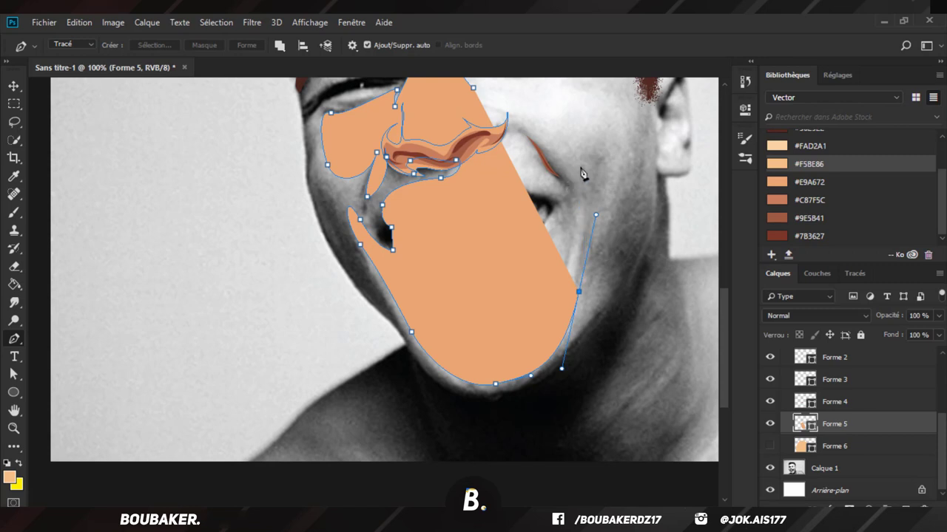
drag(593, 151, 572, 124)
scroll(619, 152, up, 5)
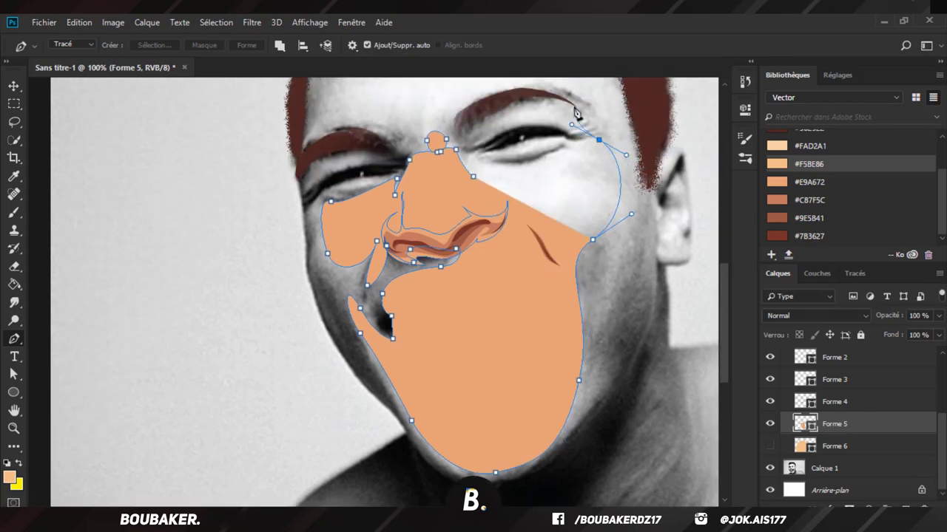
Step: Carry the contour over the right eyebrow, up the forehead into the hairline and down the right sideburn
scroll(569, 112, up, 3)
scroll(564, 113, up, 3)
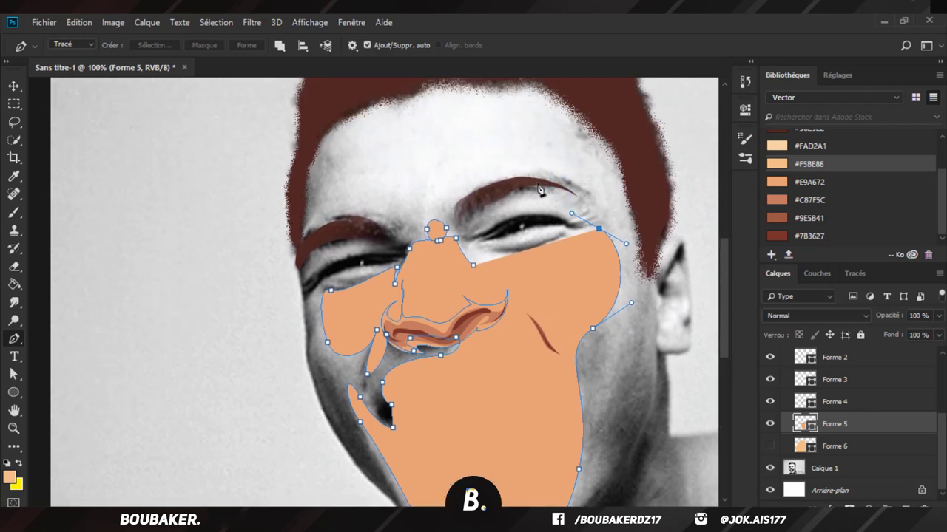
drag(535, 183, 500, 186)
scroll(548, 181, up, 3)
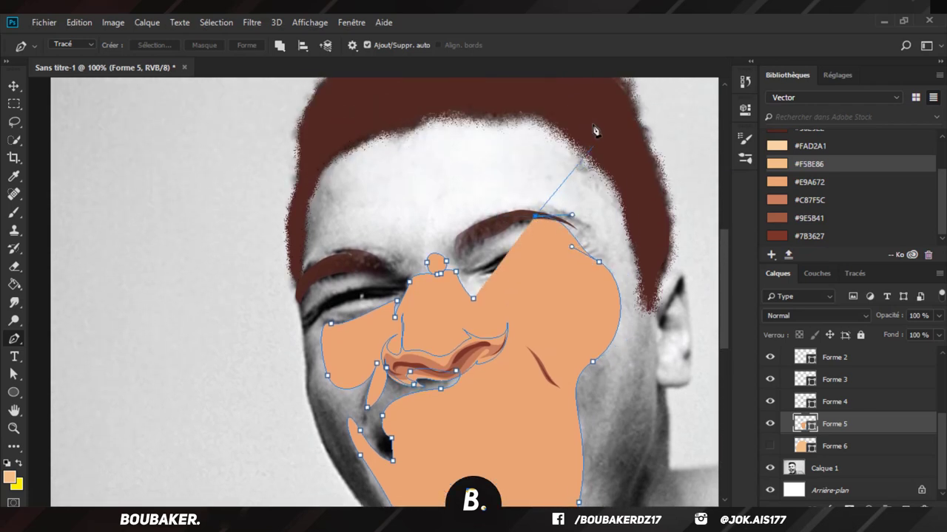
drag(554, 134, 494, 139)
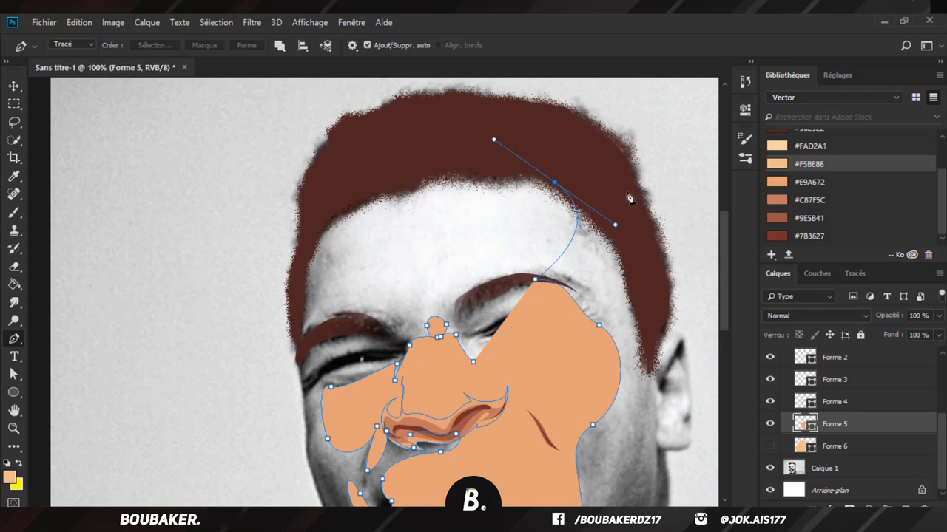
drag(623, 200, 653, 355)
Step: Continue the contour down in front of the right ear, remove the misplaced anchor and pass beneath the earlobe
scroll(642, 250, down, 4)
scroll(658, 311, down, 3)
scroll(654, 366, down, 3)
scroll(650, 345, down, 3)
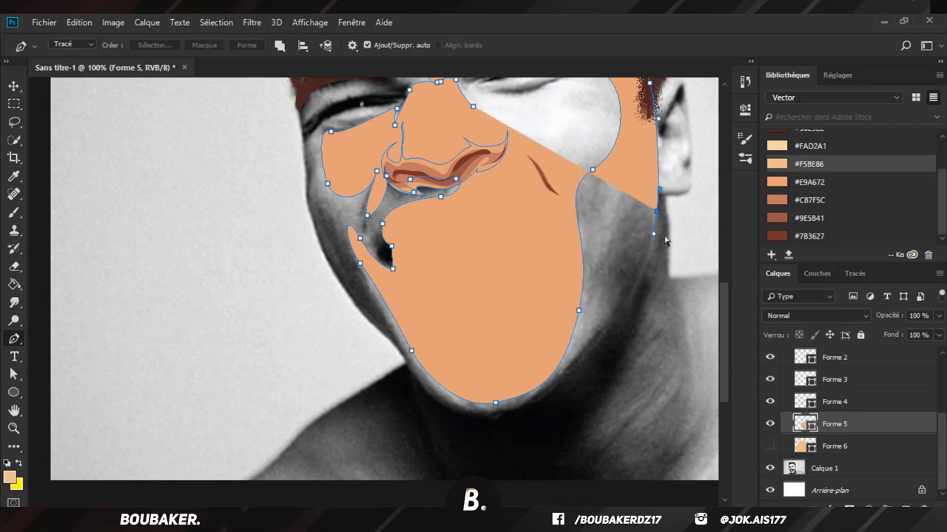
key(ctrl+z)
key(ctrl+z)
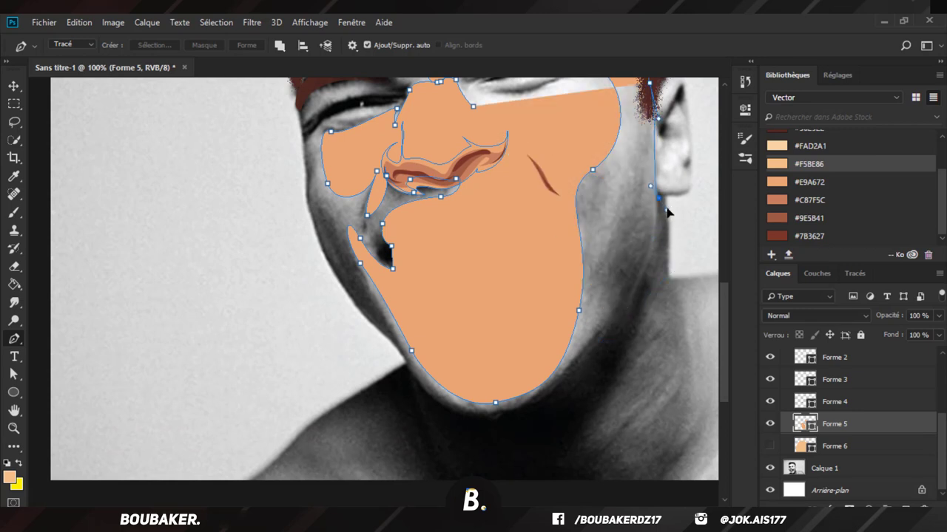
click(681, 204)
scroll(680, 218, down, 3)
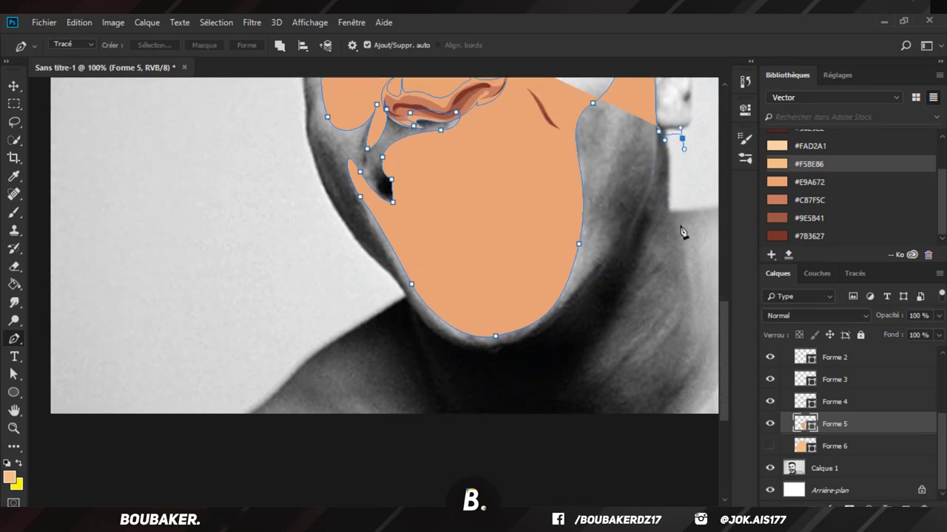
Step: Route the contour down beside the neck and along the outside of the right shoulder
drag(679, 213, 677, 232)
scroll(678, 248, right, 6)
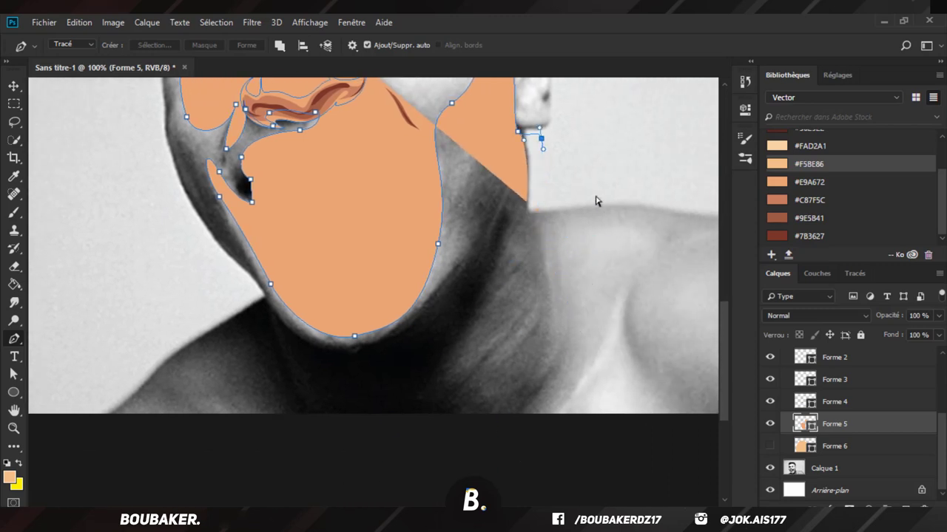
drag(584, 198, 654, 177)
scroll(492, 418, right, 9)
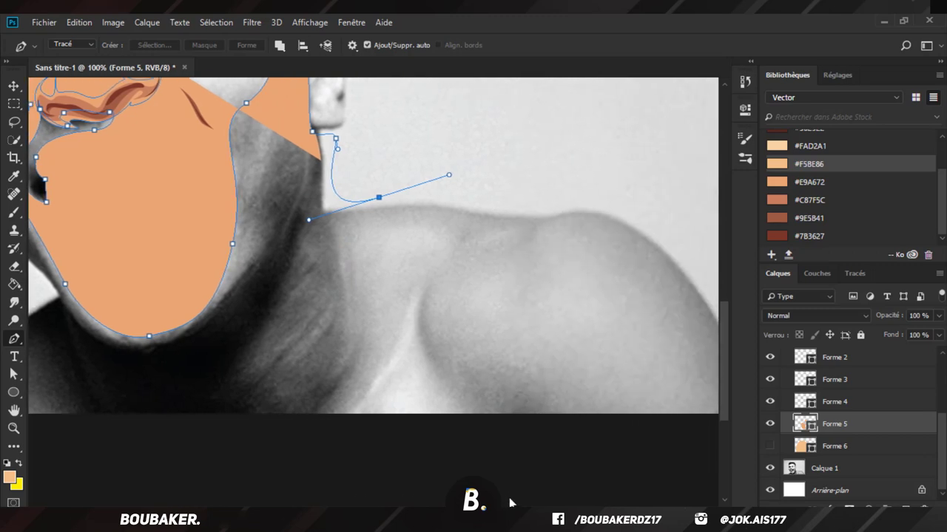
drag(622, 206, 686, 242)
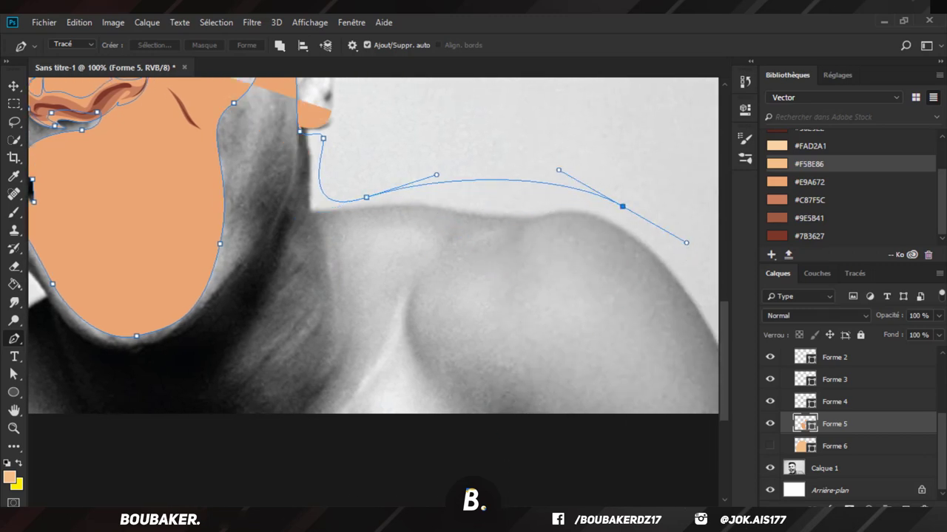
scroll(686, 243, right, 6)
Step: Loop the contour below the canvas edge and return it up inside the right shoulder to its top
drag(634, 449, 631, 477)
drag(556, 432, 549, 411)
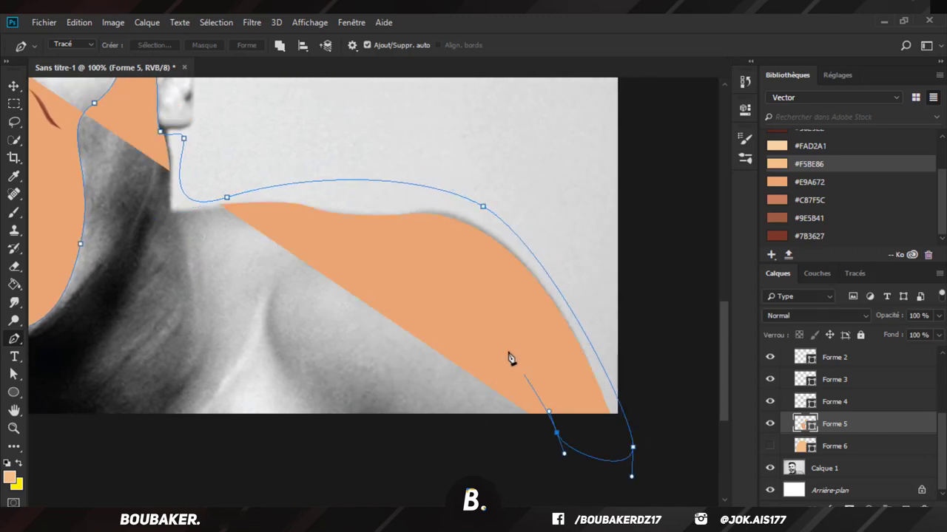
drag(426, 229, 319, 220)
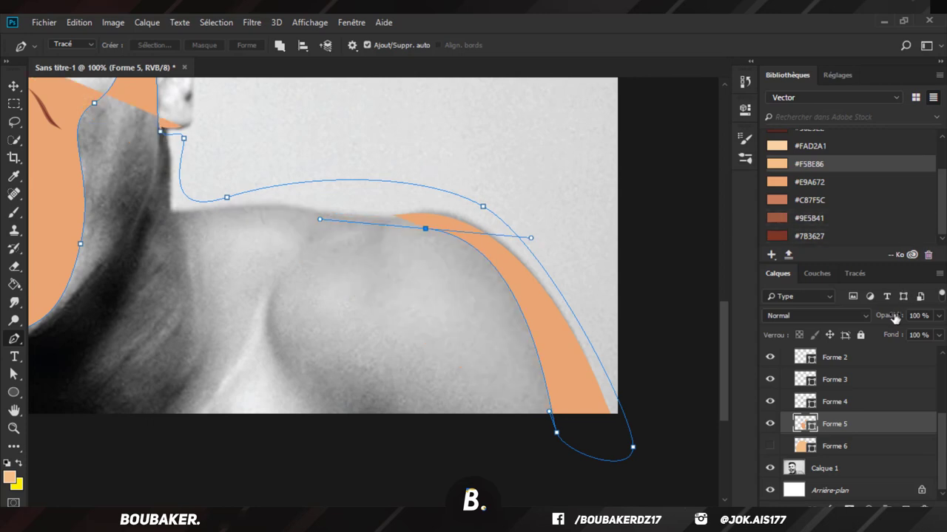
Step: Lower the Forme 5 opacity to 56% and trace the contour around the collarbone hollow and down the neck to the canvas edge
drag(893, 318, 861, 312)
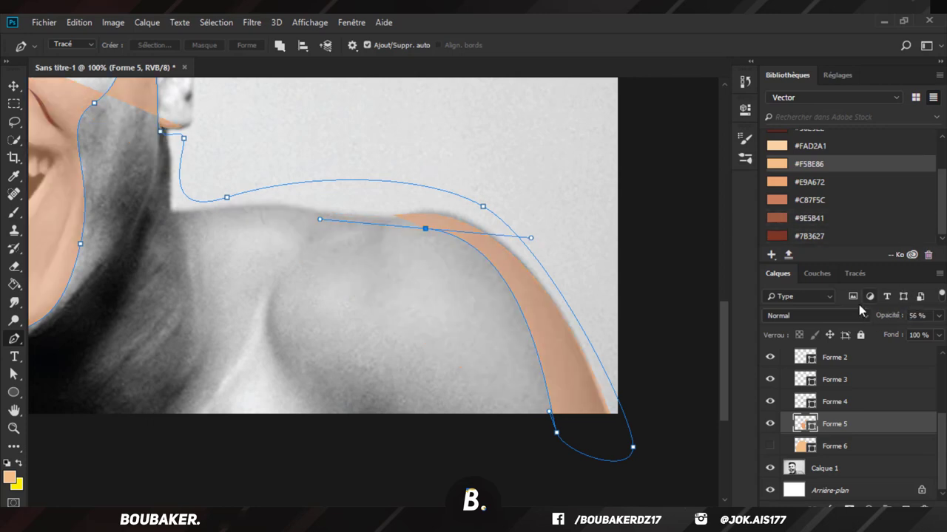
click(289, 274)
drag(213, 227, 158, 228)
scroll(213, 261, down, 2)
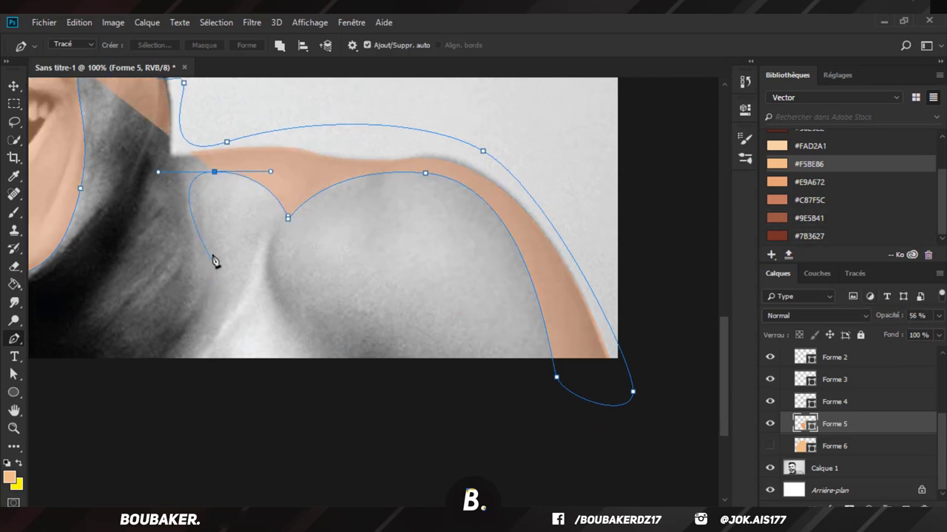
drag(214, 289, 196, 342)
click(167, 366)
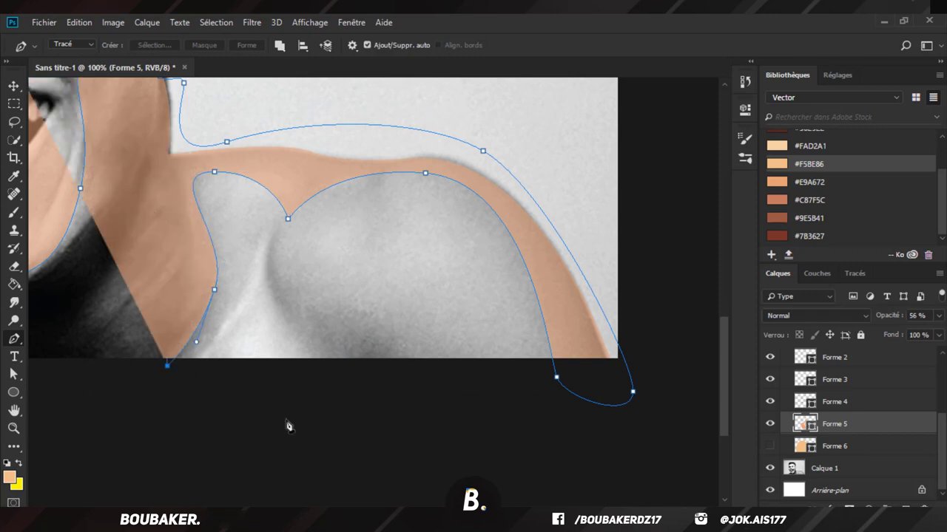
Step: Run the contour below the canvas under the neck and up to a corner anchor outside the left shoulder
drag(457, 503, 380, 492)
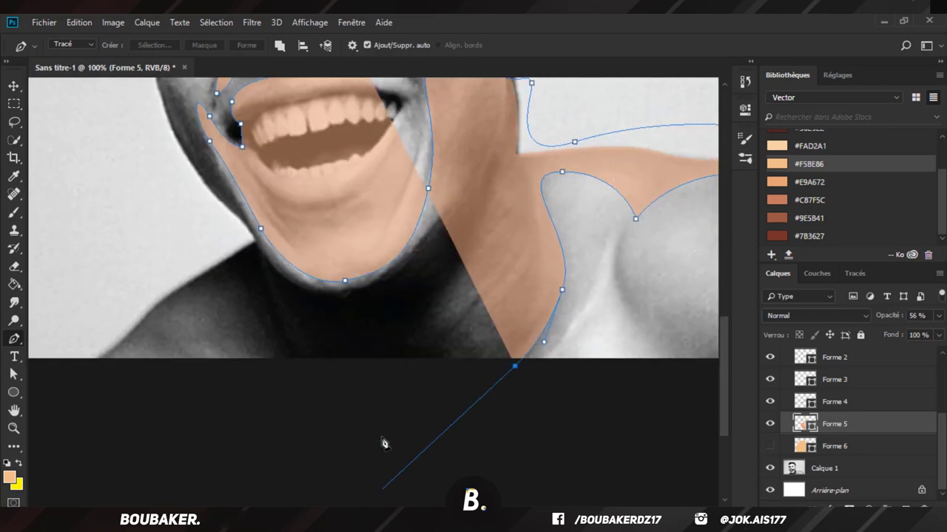
drag(155, 376, 140, 303)
drag(87, 290, 197, 286)
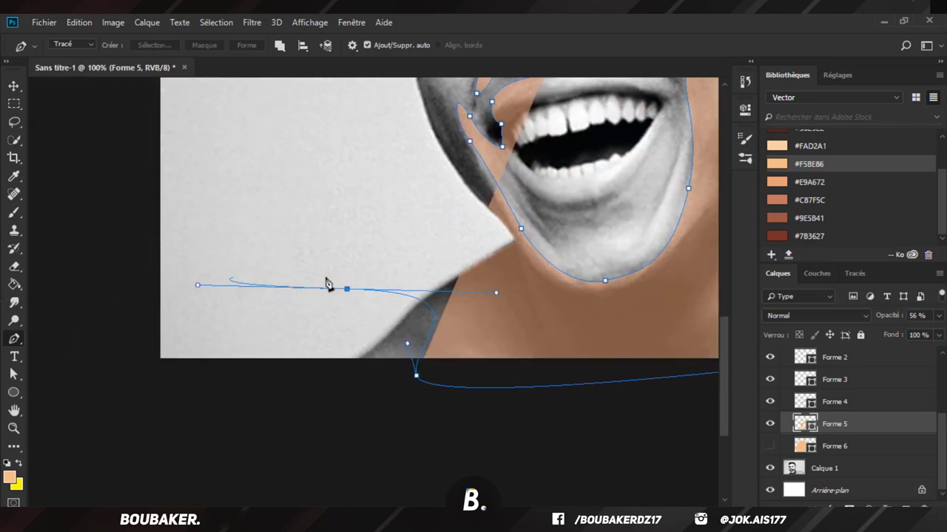
alt+click(347, 290)
Step: Take the contour up the background outside the left side of the face and over into the hair
scroll(423, 274, up, 7)
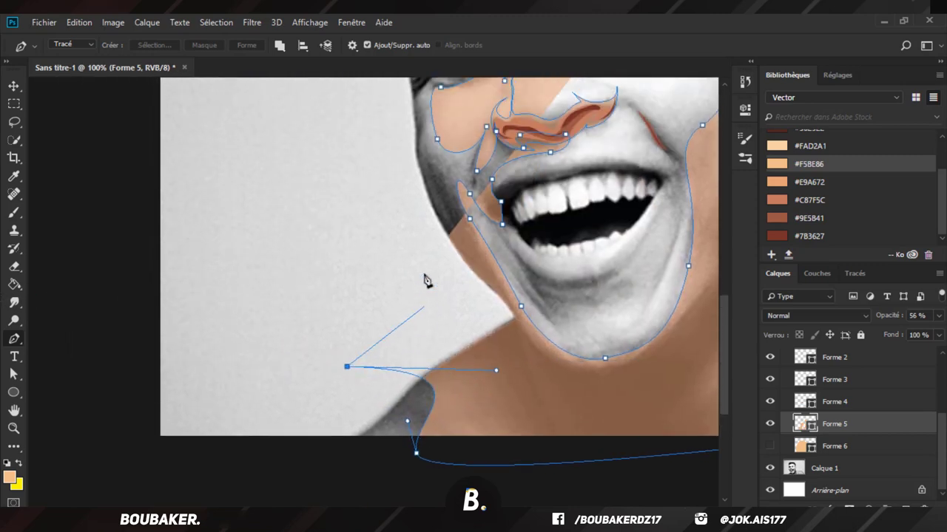
scroll(361, 277, up, 1)
scroll(347, 237, up, 4)
drag(362, 277, 357, 212)
scroll(349, 251, up, 6)
drag(365, 178, 458, 114)
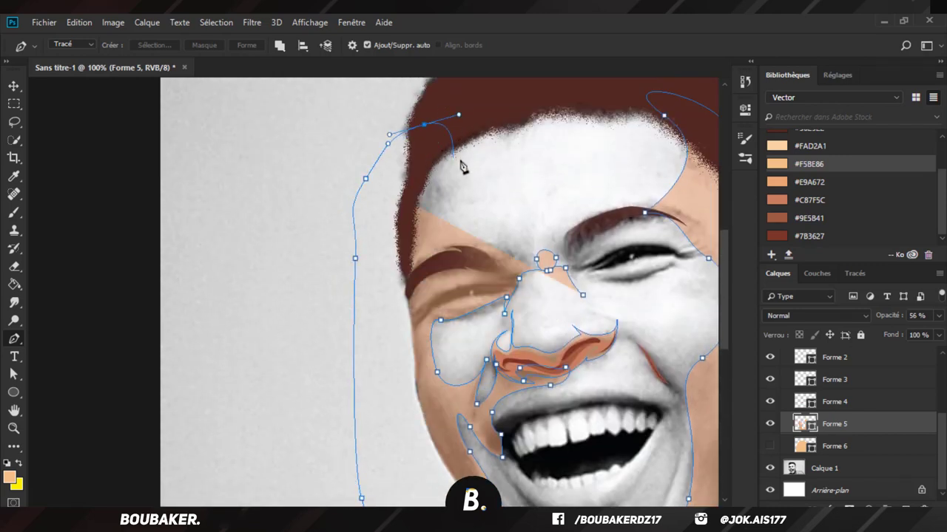
Step: Bring the contour down the left temple, over the left eyebrow and across the brow area to the right eyebrow
drag(432, 258, 460, 302)
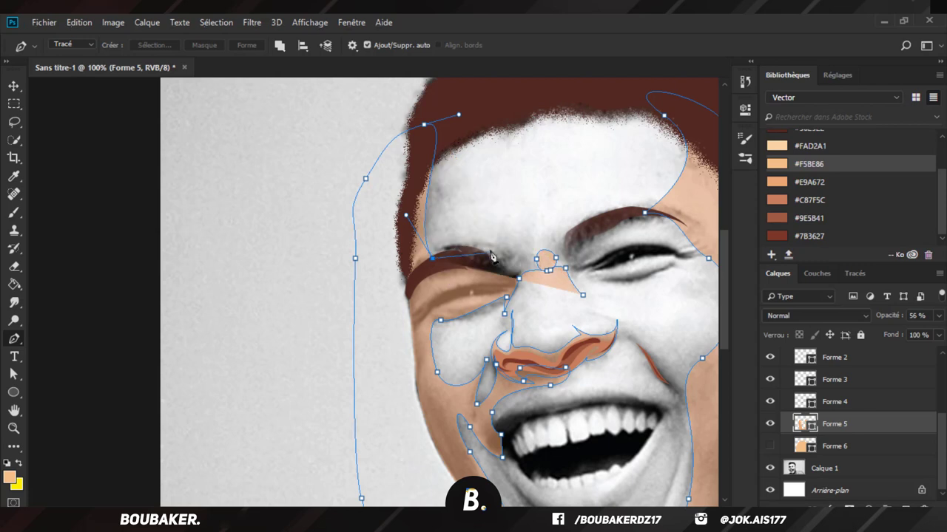
drag(489, 256, 569, 216)
alt+click(510, 244)
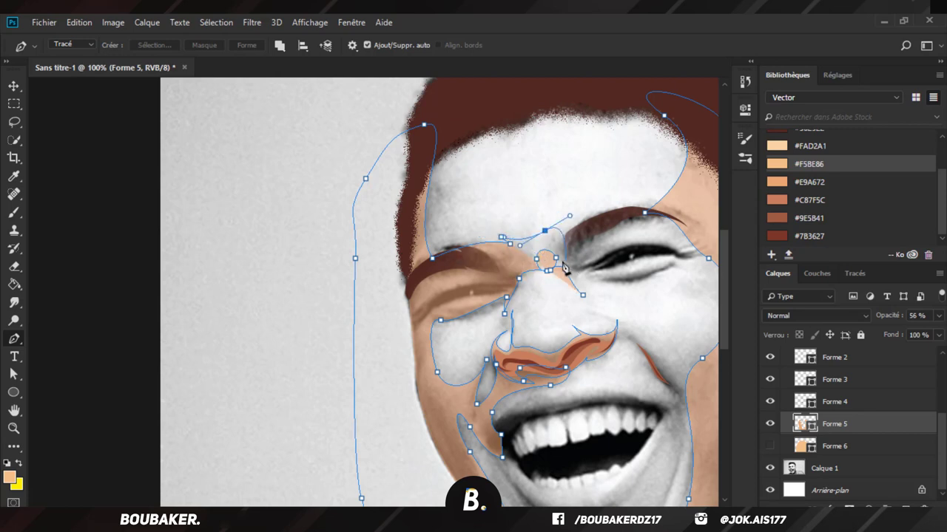
click(565, 268)
drag(627, 210, 641, 209)
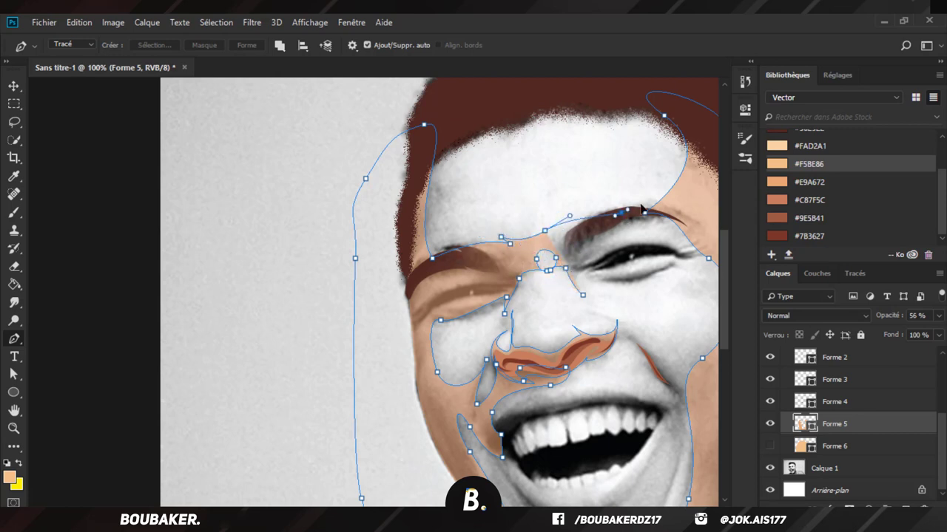
Step: Trace the contour around the right eye and back beneath it, closing the path beside the nose bridge
drag(629, 258, 662, 251)
click(683, 256)
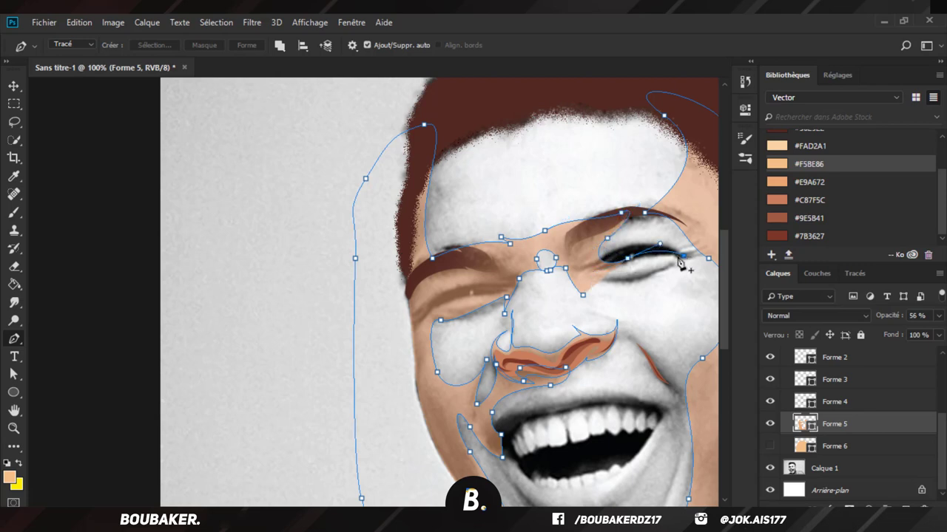
drag(612, 287, 577, 280)
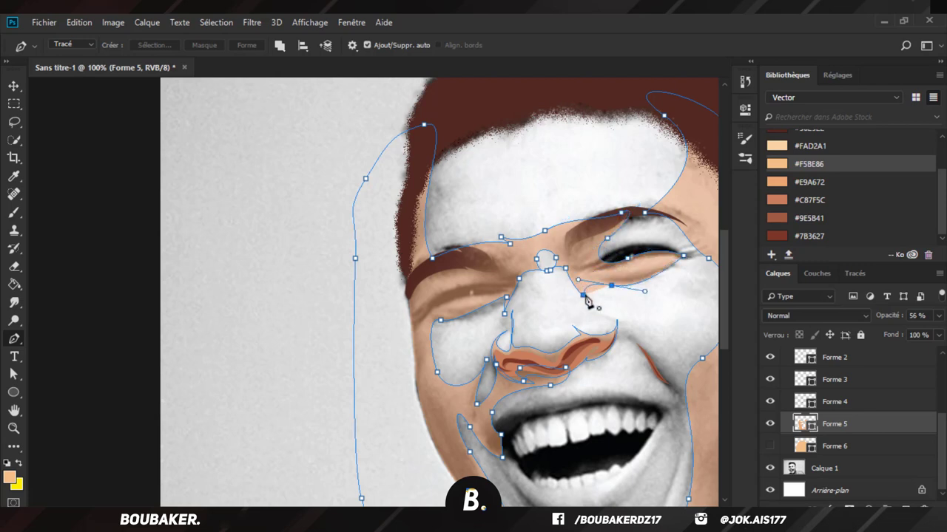
click(584, 296)
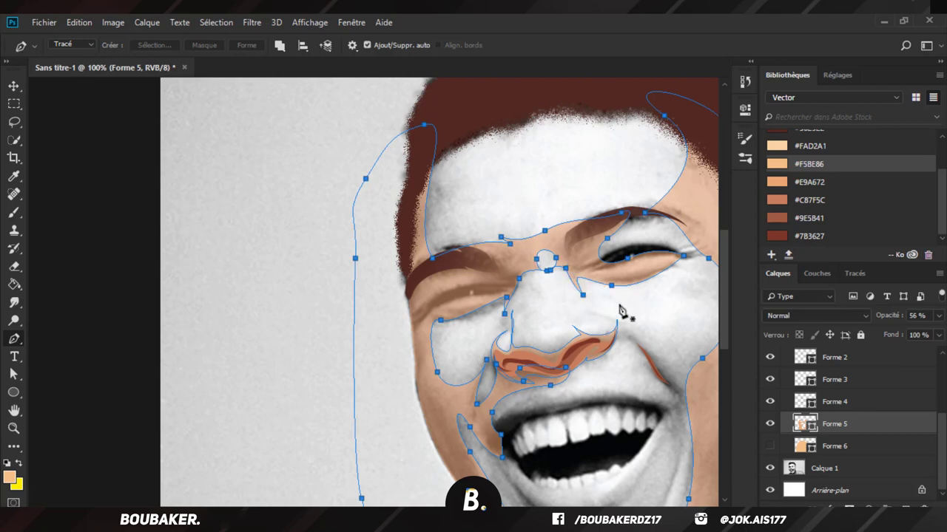
Step: Draw thin shapes under the right eye and at the left eye, set to exclude overlapping shapes so they cut out of Forme 5
drag(661, 257, 685, 249)
click(639, 281)
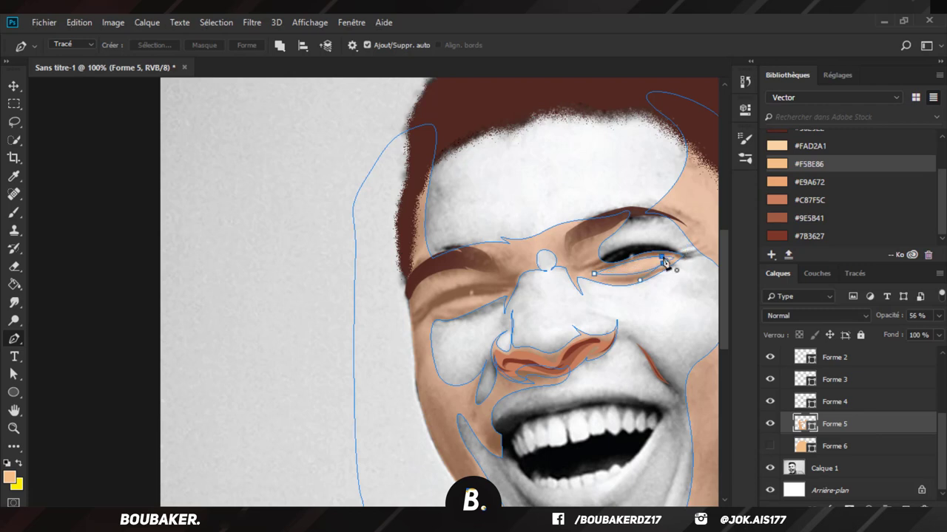
click(279, 45)
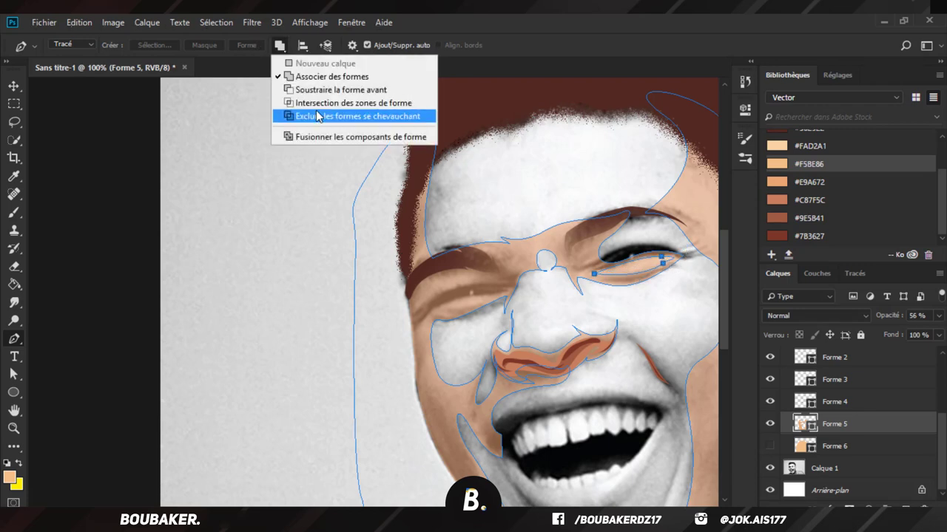
click(321, 114)
mouse_move(482, 295)
mouse_down()
mouse_move(457, 296)
mouse_move(483, 302)
mouse_up()
click(442, 307)
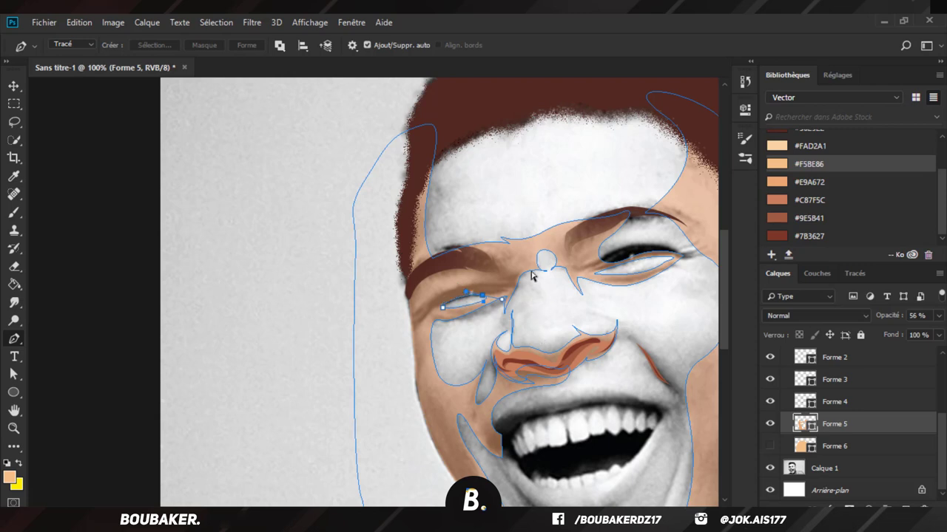
Step: Draw a narrow excluded shape from outside the face across the left upper eyelid, closing it as another Forme 5 cut-out
drag(390, 302, 484, 274)
drag(420, 299, 402, 313)
click(390, 303)
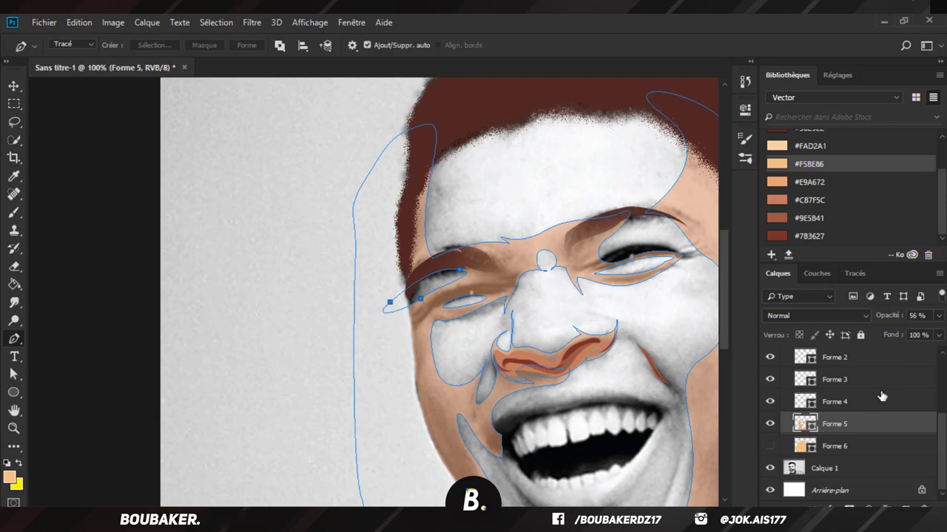
Step: Start a smile-line shape from the right cheek up beside the nostril and back down along the inner side of the crease
scroll(479, 411, up, 5)
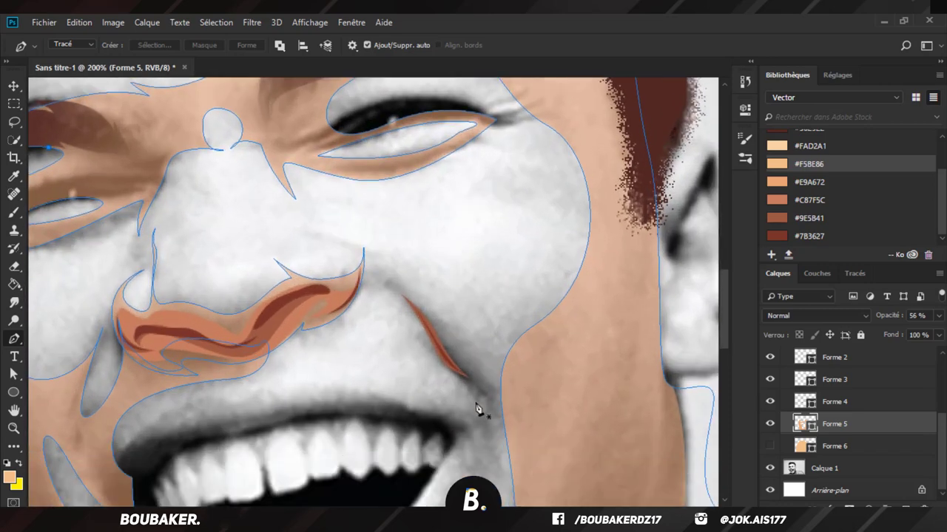
scroll(479, 410, down, 1)
drag(520, 398, 490, 311)
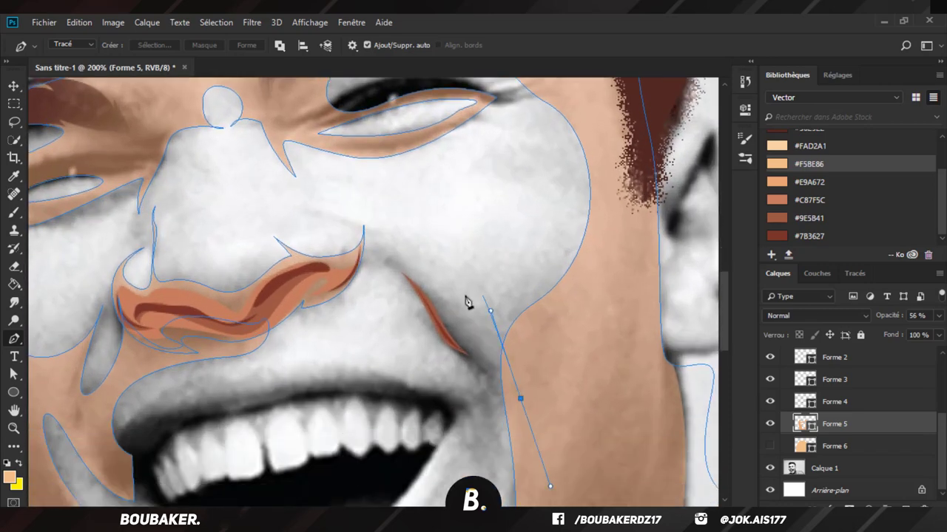
drag(384, 242, 360, 196)
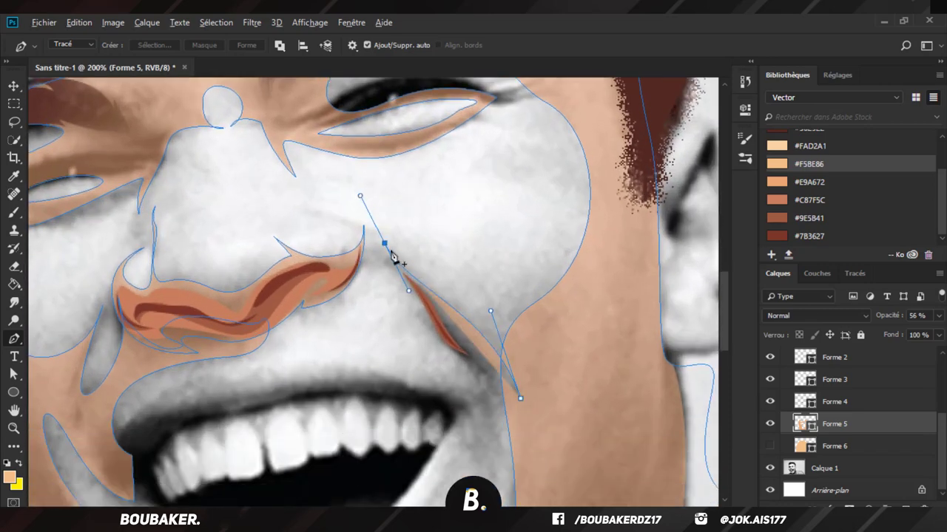
drag(409, 301, 434, 328)
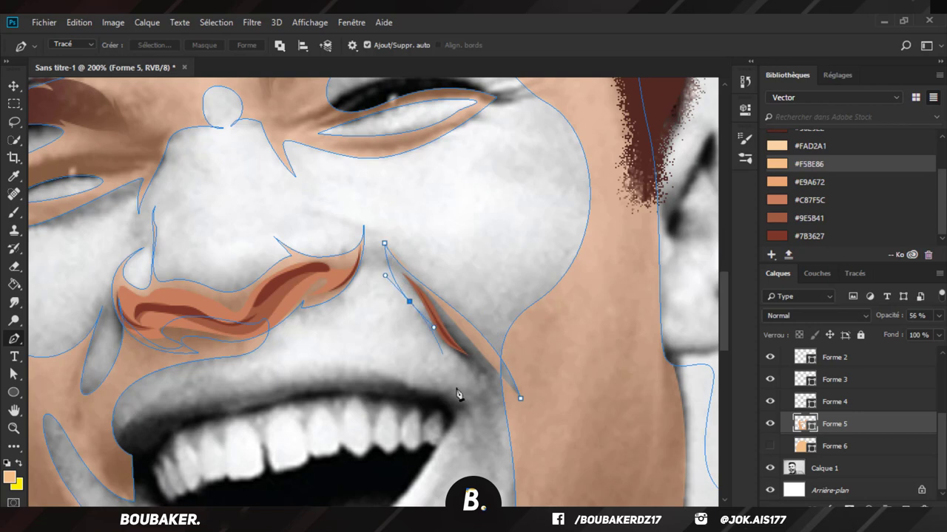
Step: Carry the smile-line shape down beside the right mouth corner, close it on the cheek, and set it to combine shapes
scroll(459, 395, down, 4)
scroll(462, 369, down, 3)
drag(502, 296, 516, 369)
scroll(511, 409, down, 3)
click(505, 403)
scroll(543, 295, up, 3)
click(542, 259)
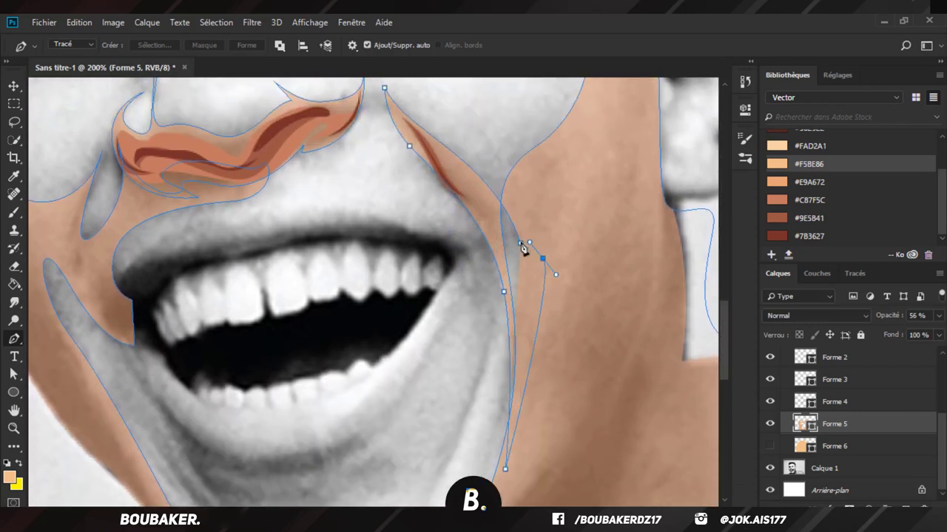
click(520, 242)
click(279, 45)
click(333, 76)
Step: Draw a thin closed crease from beside the right mouth corner down toward the chin in Forme 5
scroll(507, 360, down, 2)
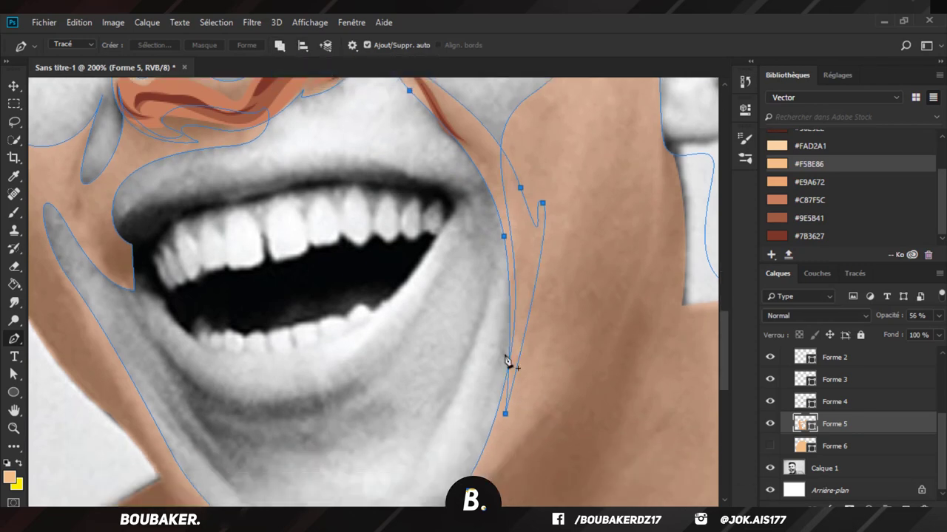
scroll(494, 270, down, 2)
drag(496, 224, 495, 242)
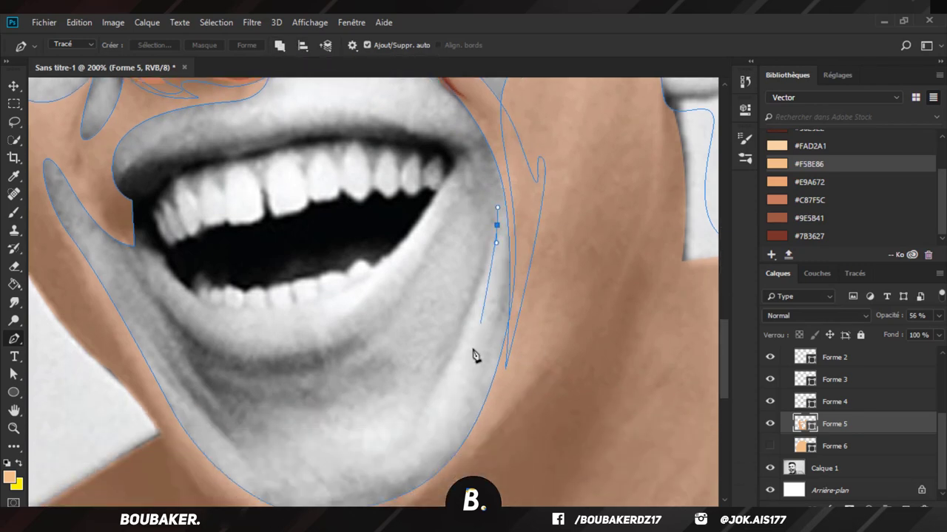
drag(418, 425, 372, 469)
alt+click(418, 424)
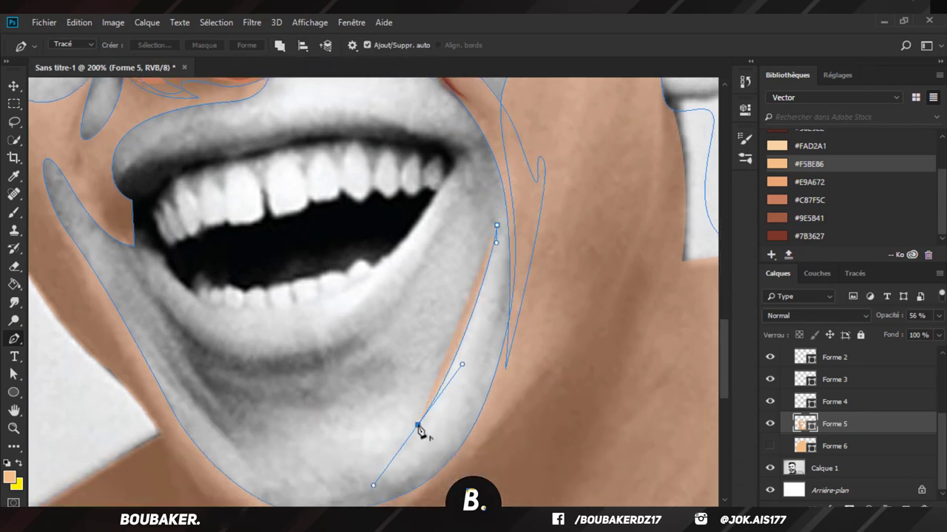
drag(496, 225, 509, 182)
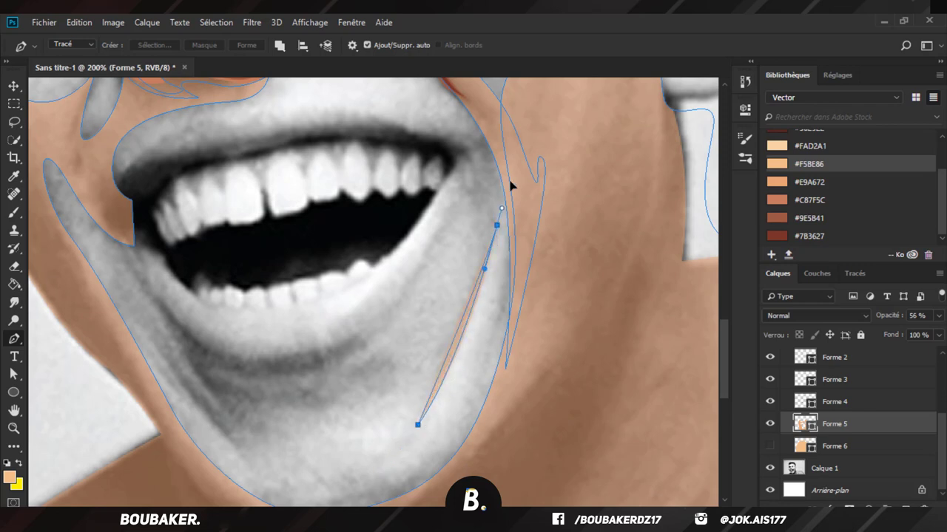
Step: Draw a closed crescent-shaped shadow under the lower lip, running from one side of the mouth to the other
scroll(345, 303, up, 2)
drag(421, 302, 361, 385)
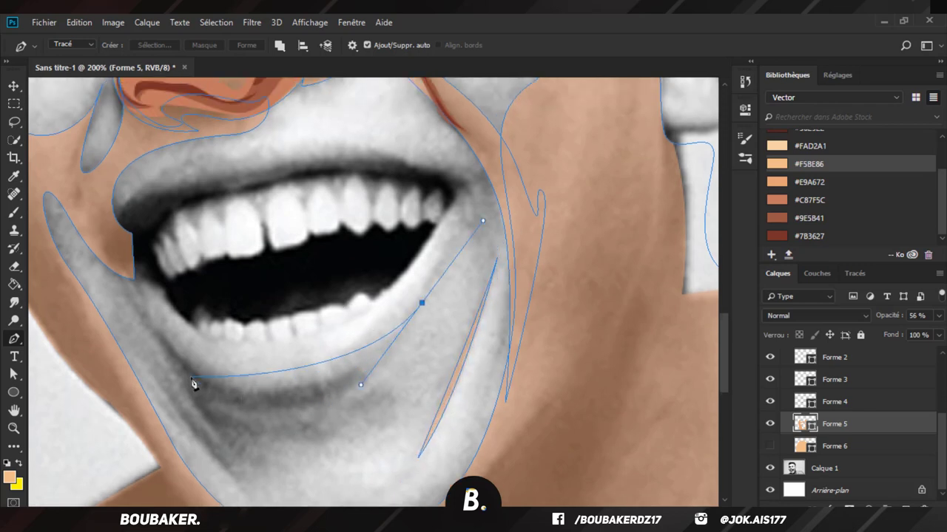
drag(204, 376, 151, 323)
click(146, 310)
scroll(197, 388, down, 2)
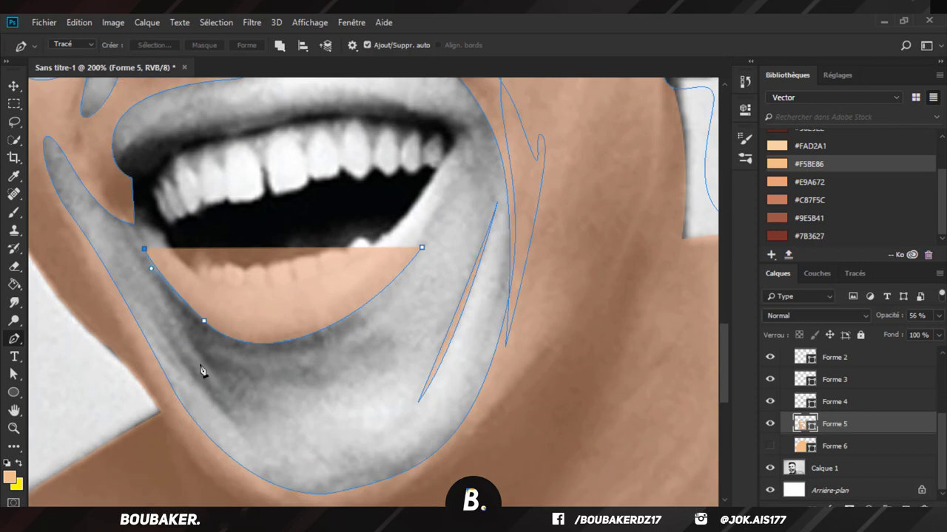
click(214, 385)
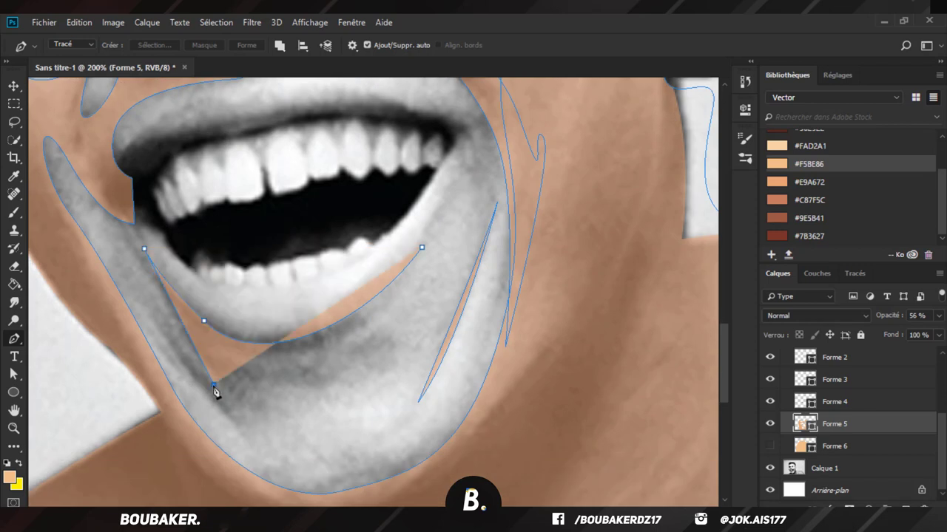
drag(214, 355, 448, 319)
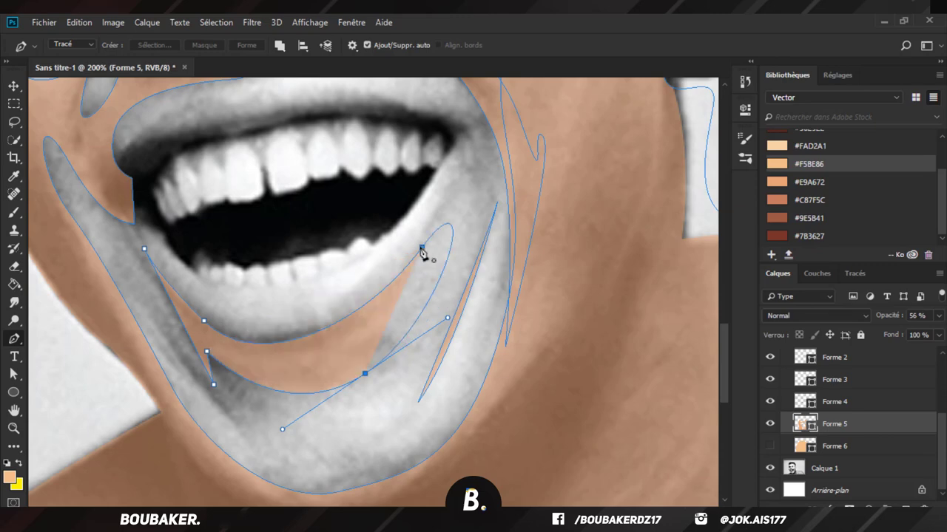
click(422, 249)
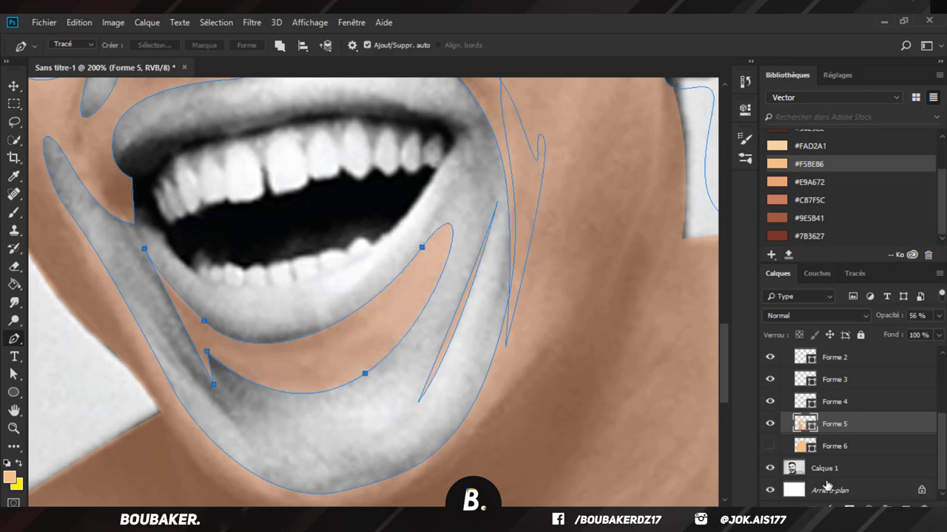
Step: Show the Forme 6 skin base and adjust Forme 5's contour where it meets the hair above the right forehead
click(770, 446)
key(ctrl+minus)
key(ctrl+minus)
key(ctrl+minus)
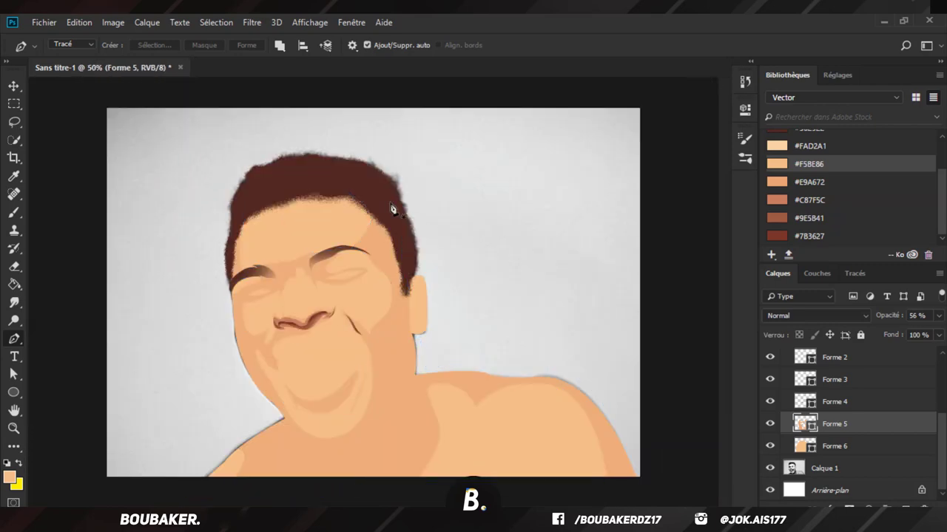
ctrl+click(382, 240)
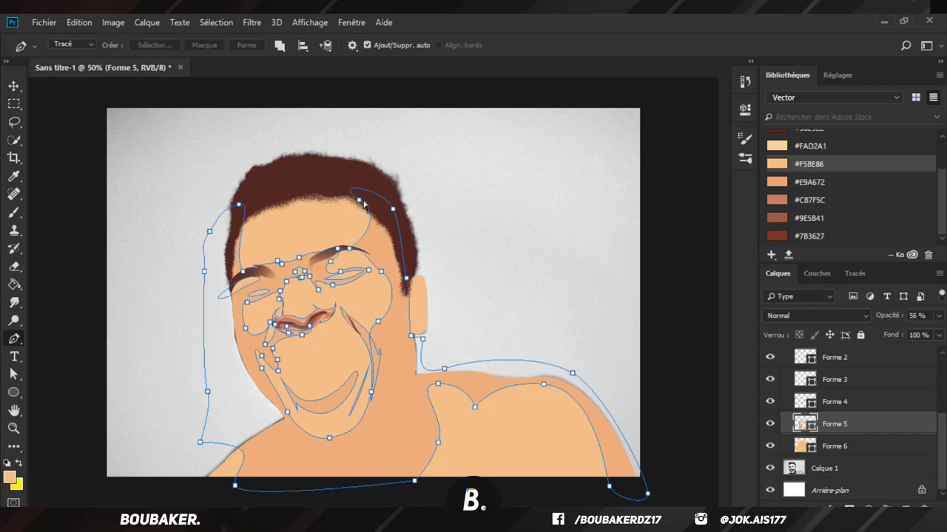
click(362, 203)
drag(350, 192, 385, 200)
key(Return)
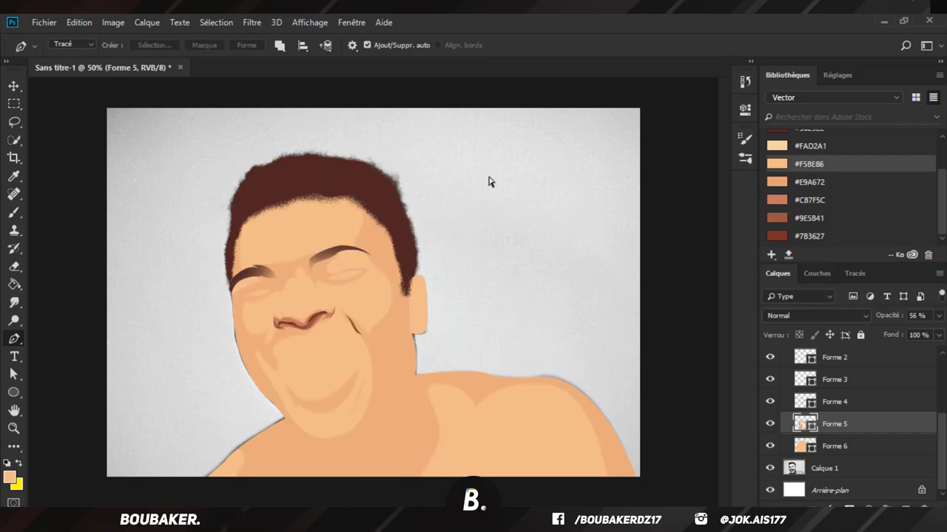
Step: Add a layer mask to Forme 5 and brush black over the chin to fade the shading below the mouth
key(ctrl+plus)
scroll(418, 399, down, 2)
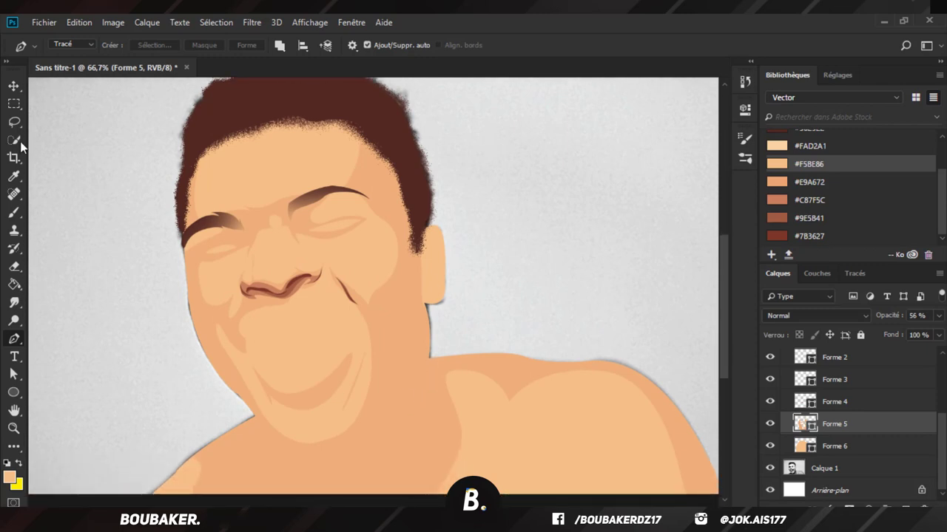
click(12, 214)
click(849, 509)
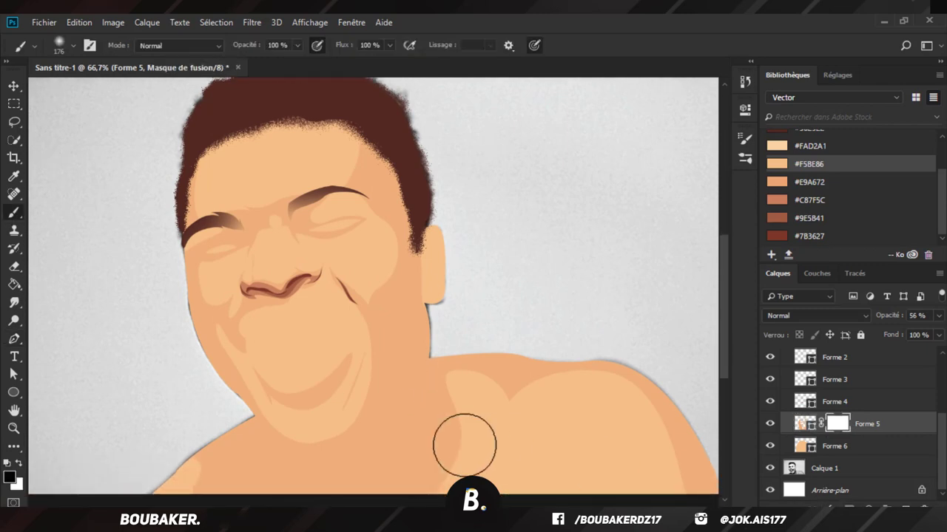
scroll(464, 443, down, 2)
click(300, 361)
mouse_move(318, 306)
mouse_down()
mouse_move(316, 332)
mouse_move(332, 288)
mouse_up()
key(x)
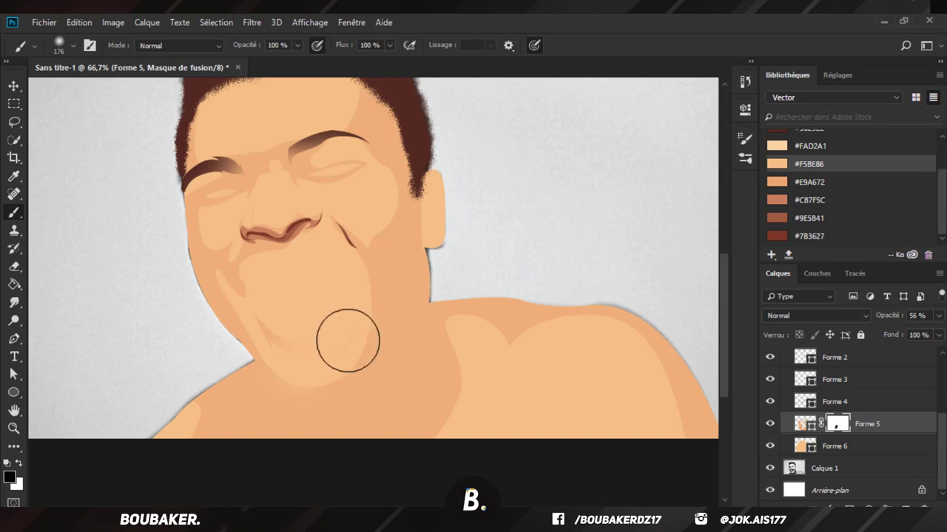
Step: Touch up the Forme 5 mask along the right jaw and soften the shading between the eyebrows with the brush
mouse_move(342, 323)
mouse_down()
mouse_move(377, 332)
mouse_move(332, 302)
mouse_move(320, 332)
mouse_move(375, 335)
mouse_up()
key(x)
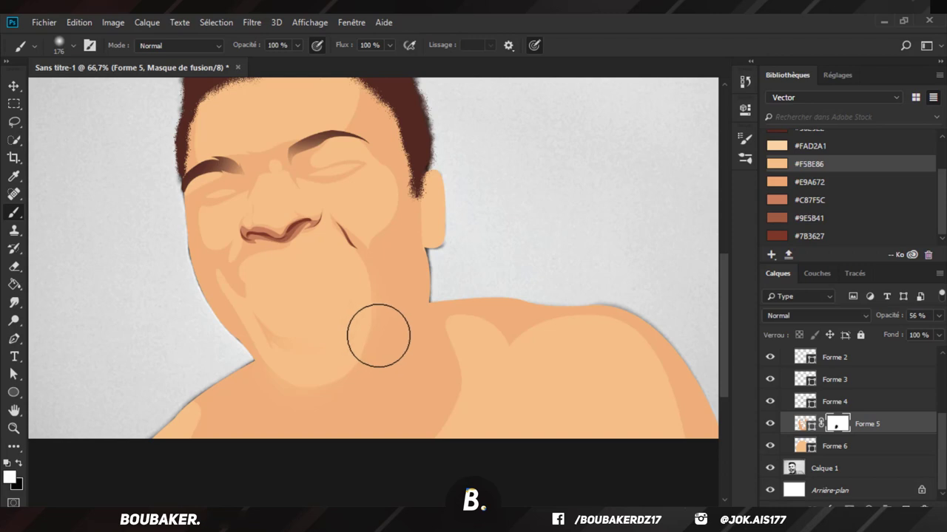
key(x)
scroll(365, 252, up, 5)
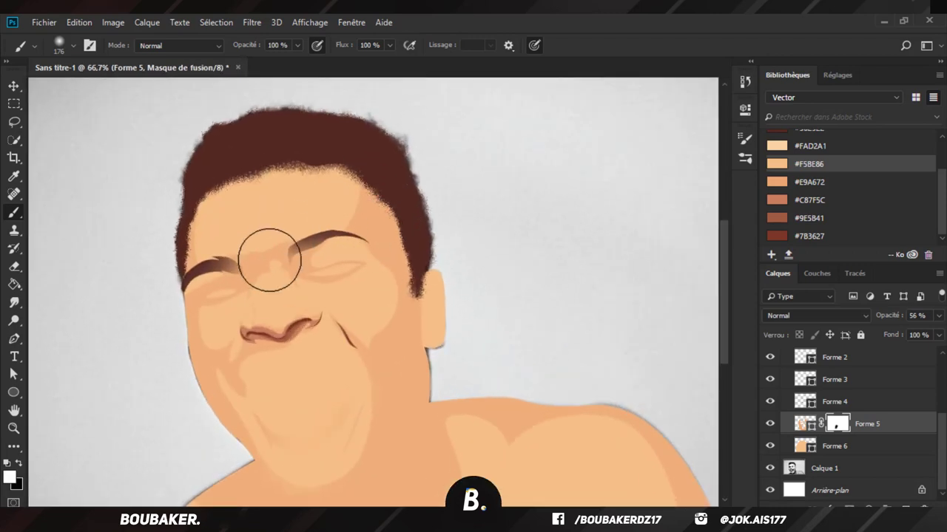
key(x)
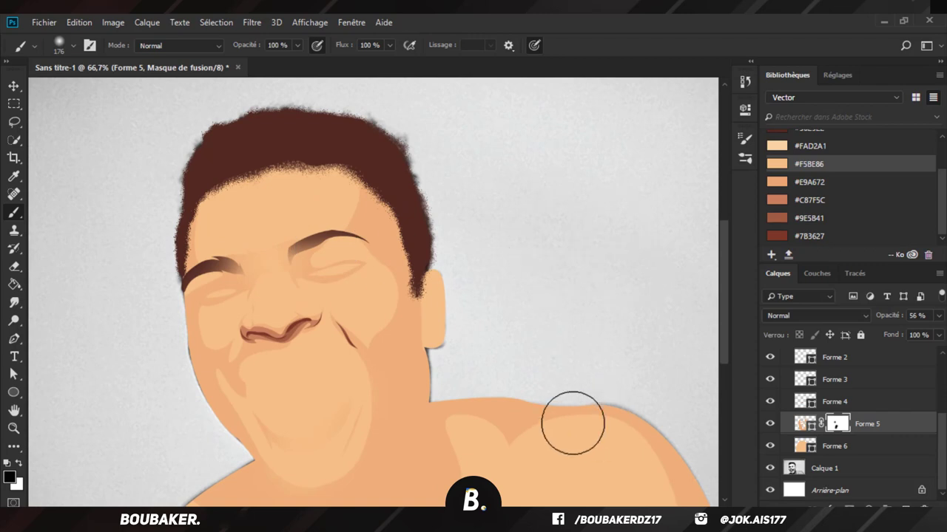
key(ctrl+minus)
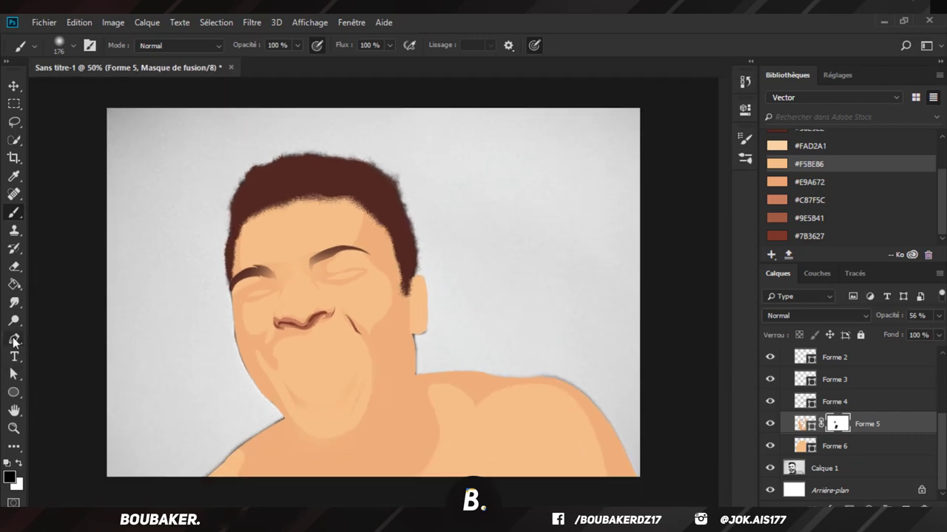
Step: Hide the Forme 5 and Forme 6 layers and make Forme 2 the active layer for the Pen tool
click(14, 340)
click(769, 446)
scroll(824, 426, up, 3)
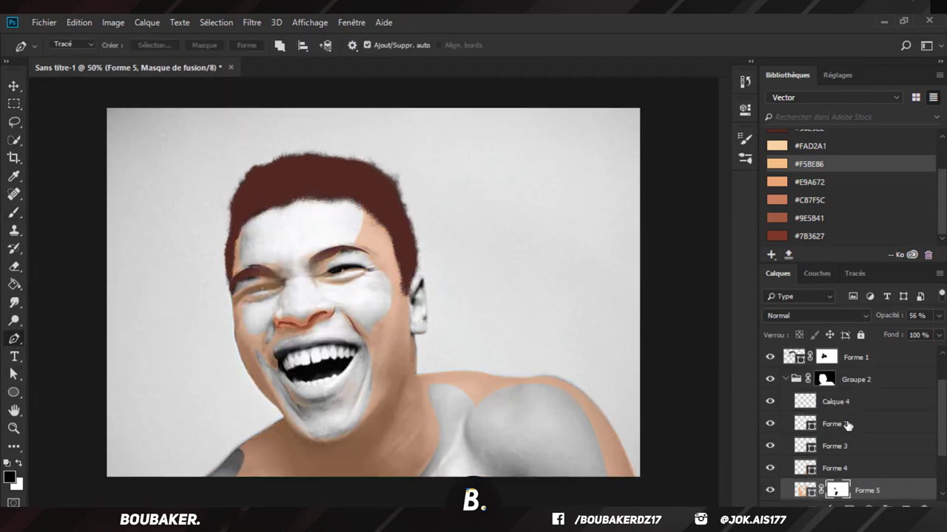
click(847, 425)
key(ctrl+plus)
key(ctrl+plus)
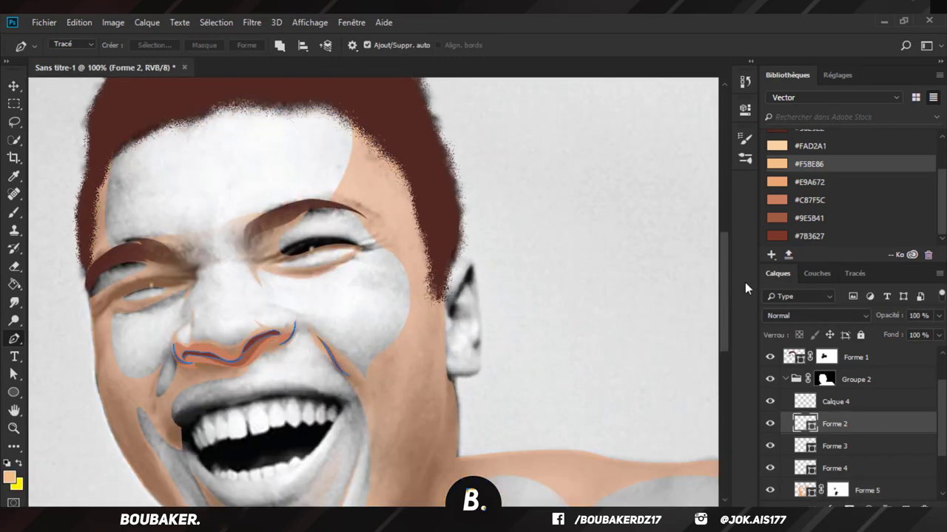
scroll(726, 277, down, 5)
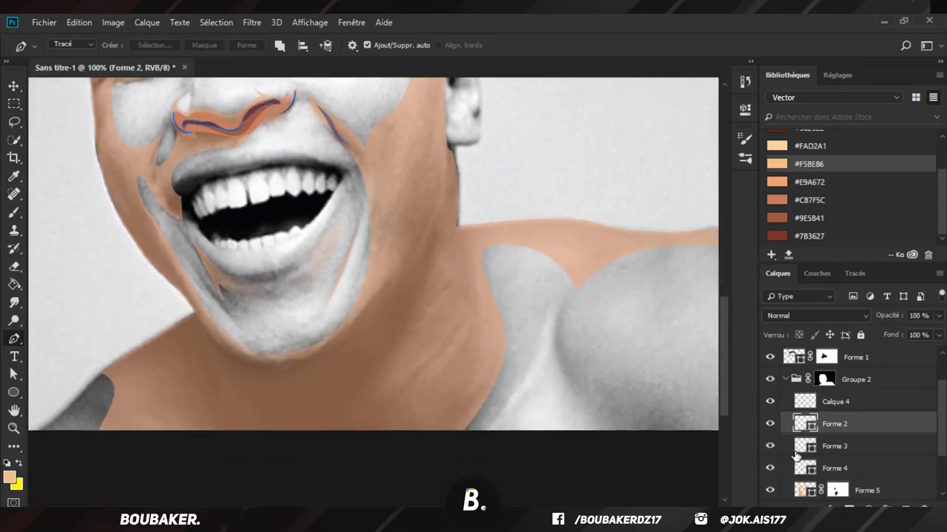
scroll(772, 488, down, 3)
click(769, 424)
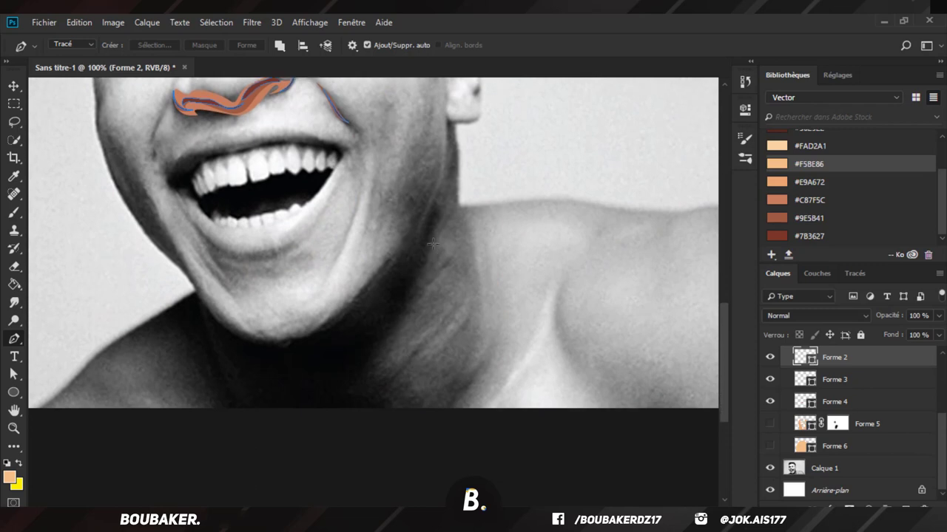
Step: Trace a dark Forme 2 shadow path from below the right ear along the jawline and chin to the left jaw
scroll(444, 192, up, 1)
click(446, 164)
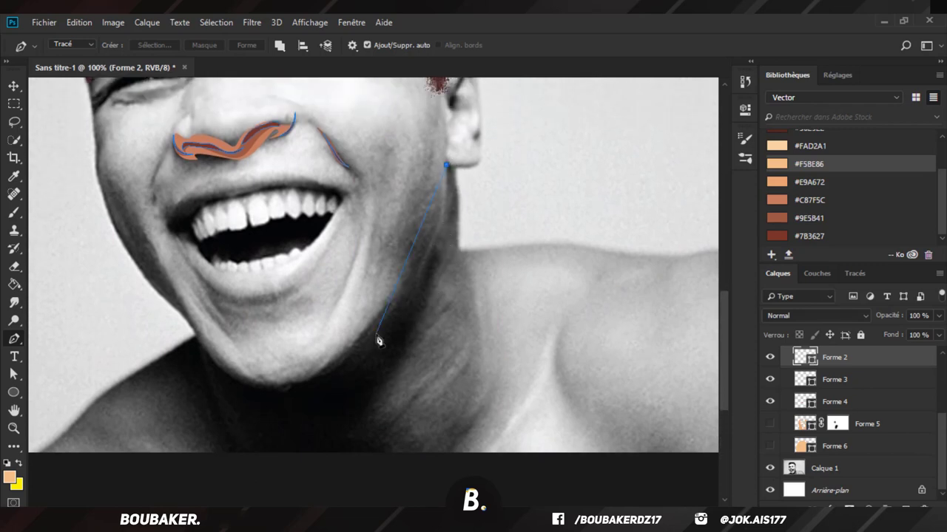
drag(300, 383, 275, 389)
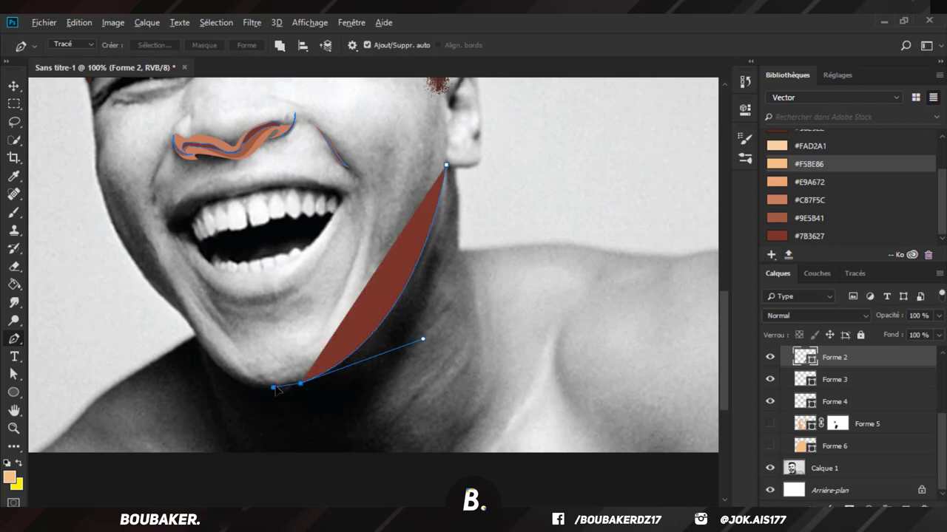
drag(197, 335, 169, 281)
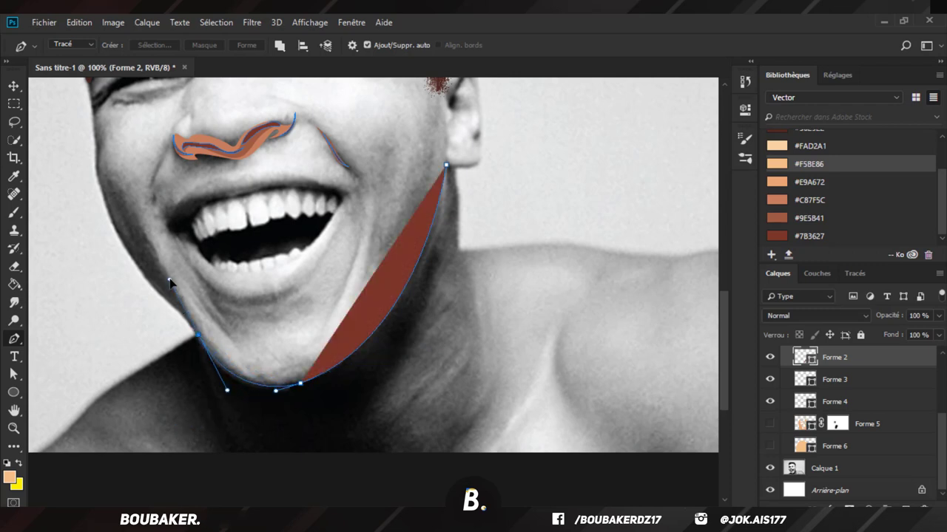
click(184, 333)
Step: Complete the Forme 2 shadow by tracing its lower edge from the left jaw under the chin back to the right ear
scroll(207, 357, down, 4)
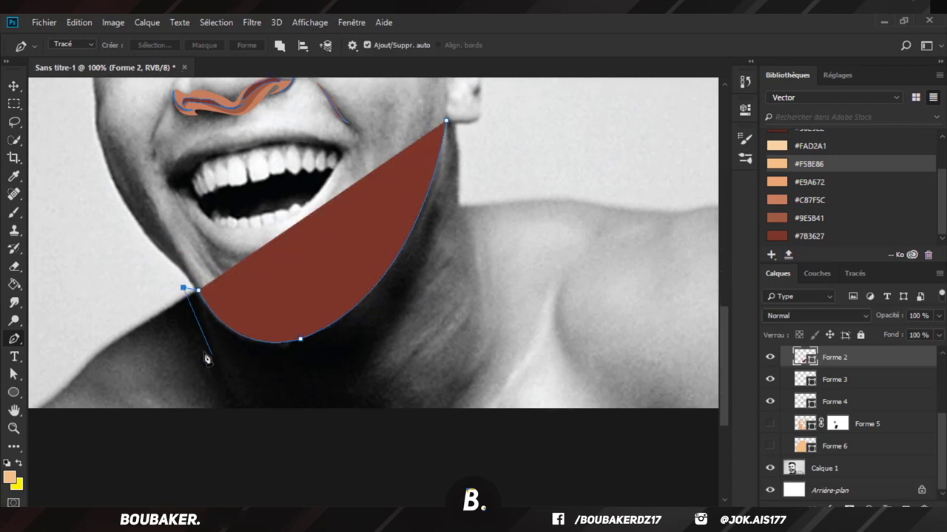
drag(221, 347, 227, 378)
alt+click(222, 348)
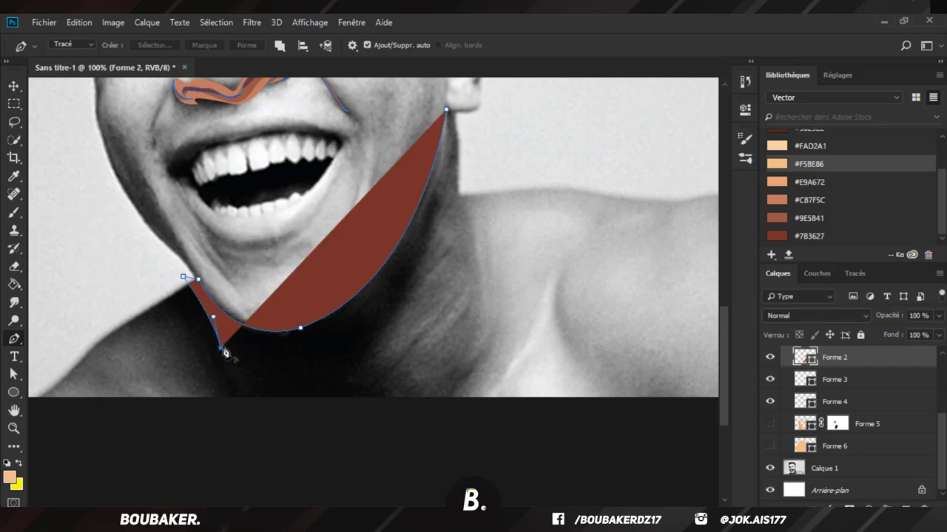
drag(321, 362, 394, 330)
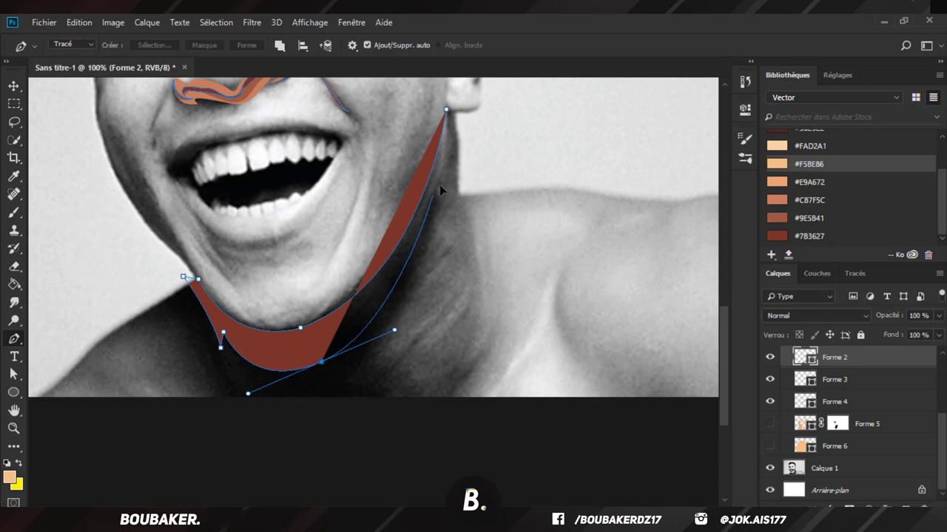
drag(433, 194, 459, 143)
mouse_move(447, 110)
mouse_down()
mouse_move(452, 129)
mouse_move(446, 113)
mouse_up()
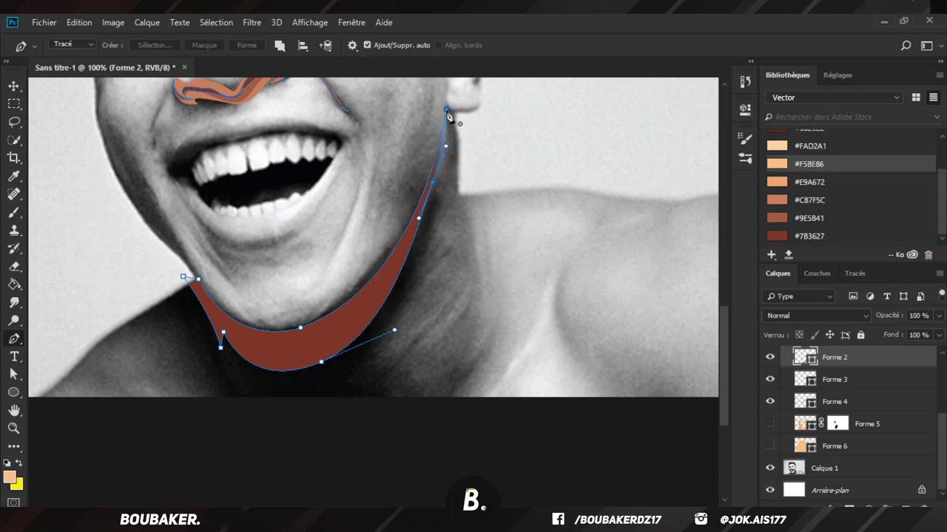
Step: On Forme 3, trace the neck shadow's outer edge from below the right ear down past the canvas bottom to the left neck
scroll(890, 391, up, 2)
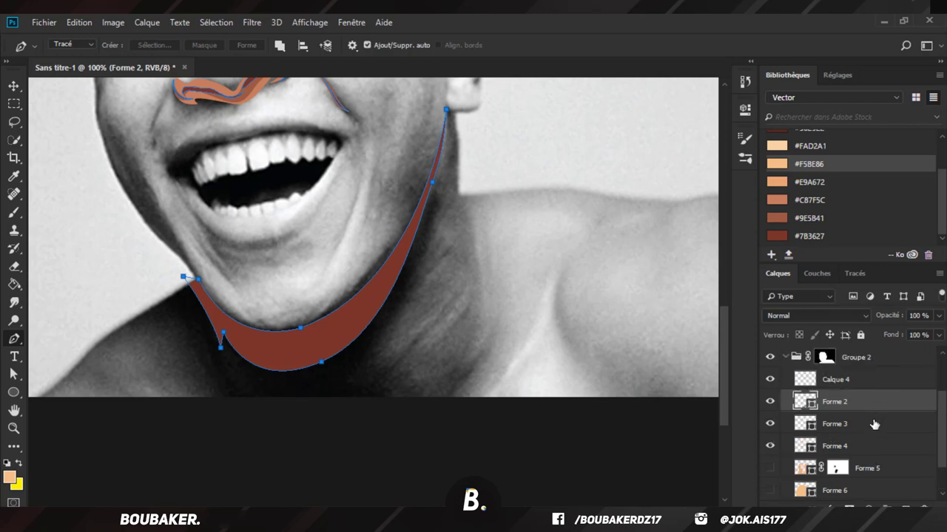
click(869, 429)
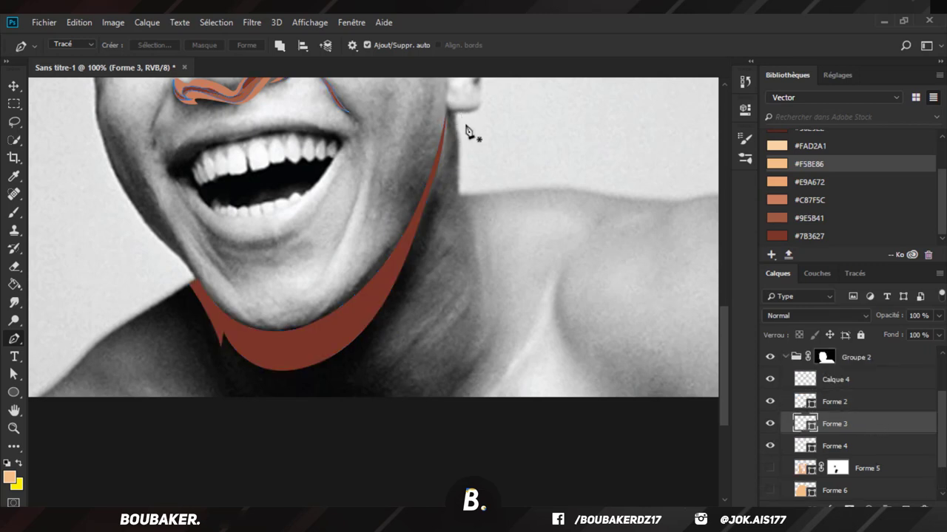
drag(459, 119, 445, 119)
drag(417, 273, 378, 336)
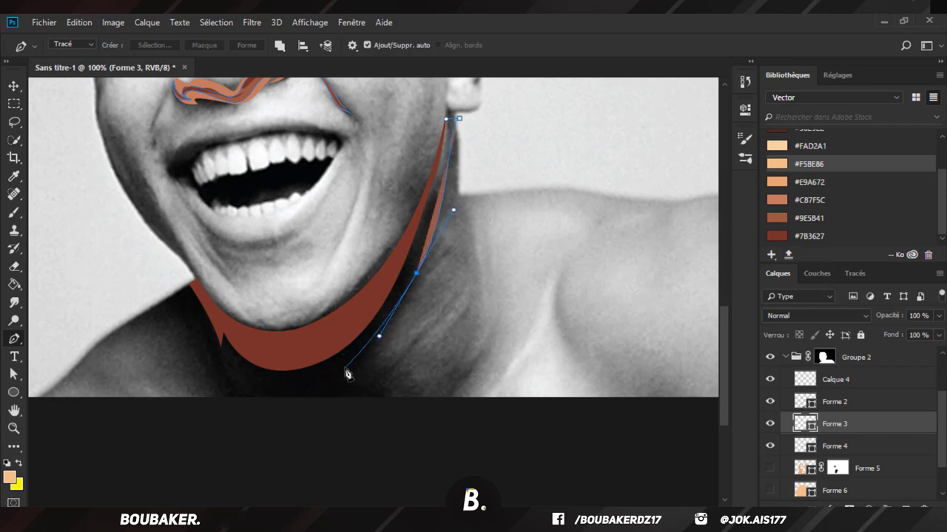
drag(339, 379, 336, 405)
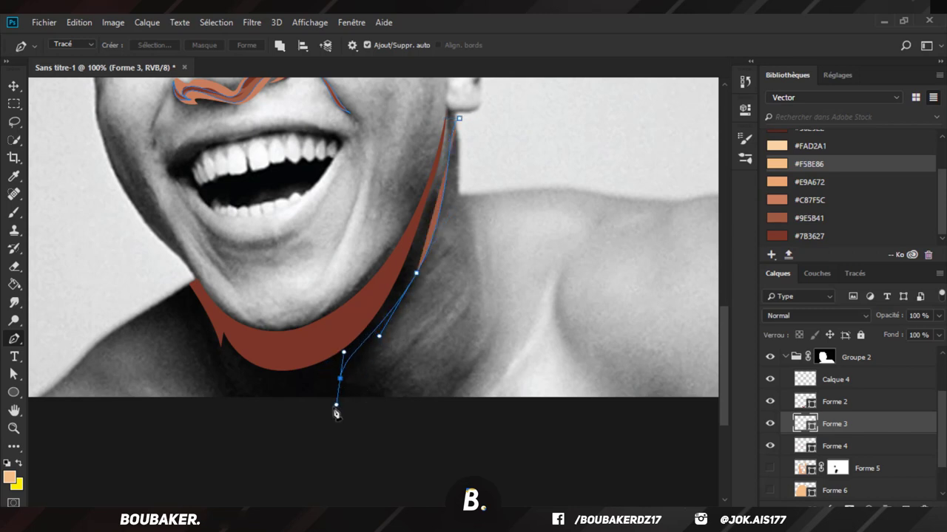
drag(241, 383, 223, 353)
click(224, 367)
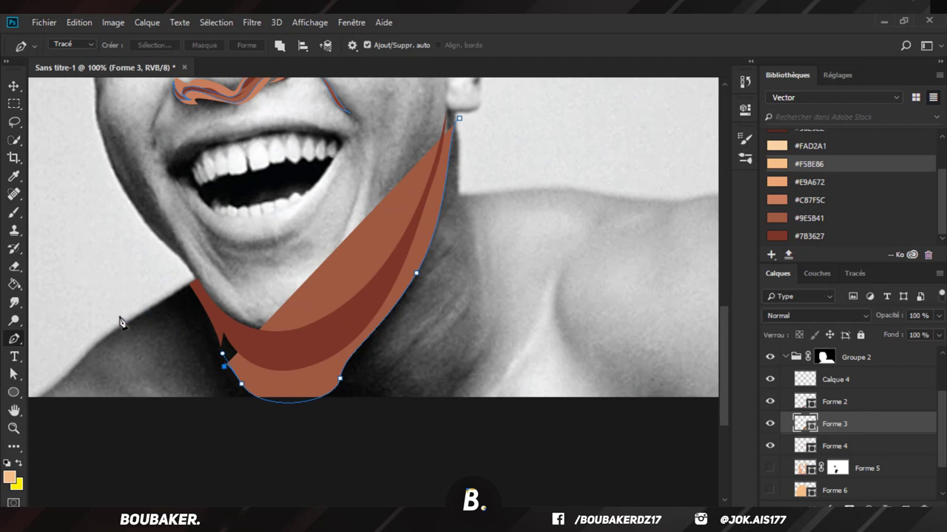
Step: Complete the Forme 3 neck shadow by curving over the left shoulder and following the jawline back to the right ear
drag(138, 304, 89, 326)
drag(178, 269, 194, 276)
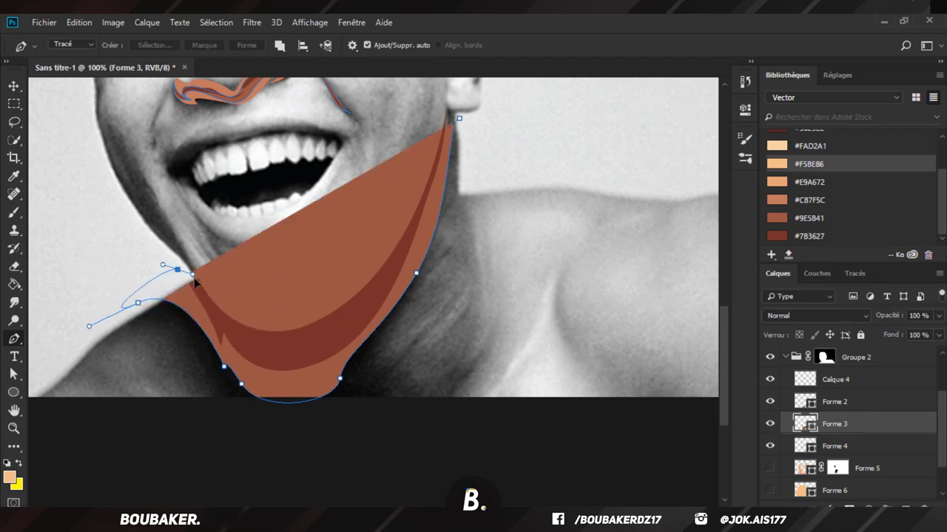
drag(278, 338, 341, 337)
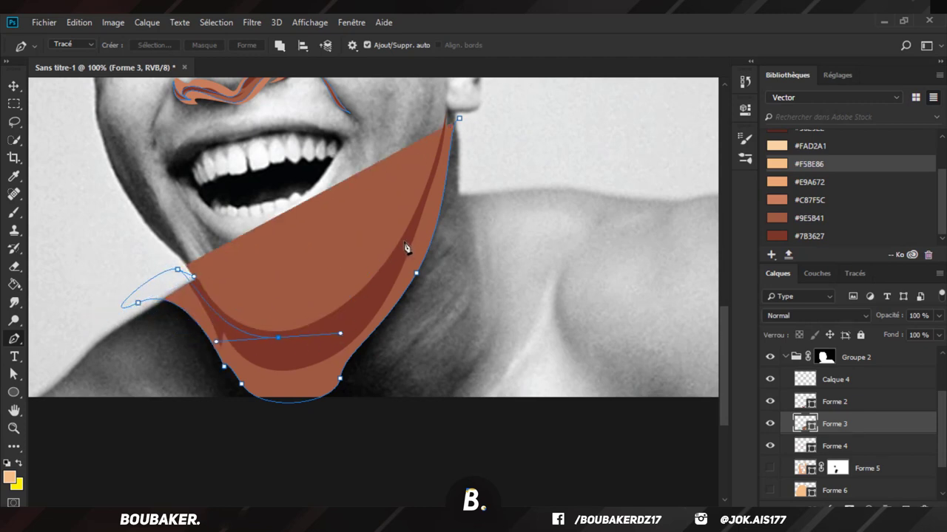
drag(406, 235, 432, 184)
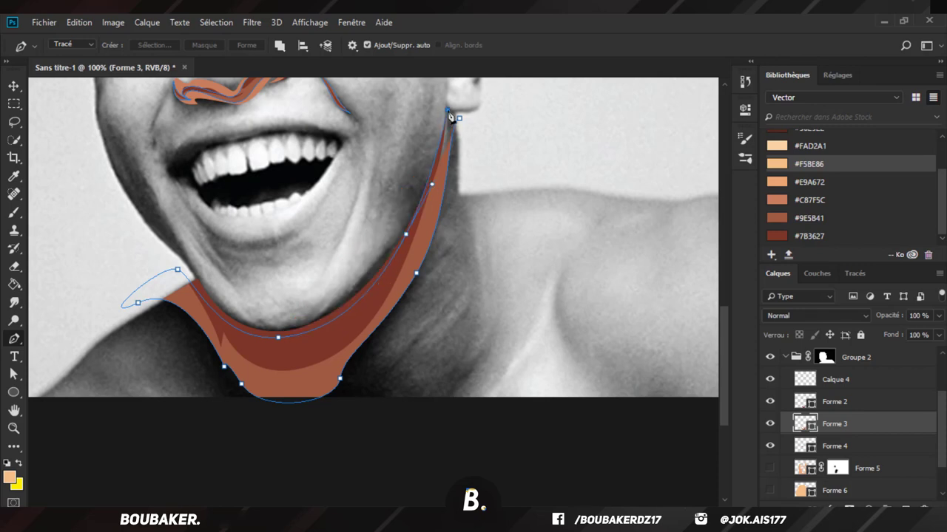
drag(450, 116, 471, 118)
Step: On Forme 4, trace the lighter neck shadow from the right shoulder down around the collarbone and below the canvas to the left shoulder
click(886, 453)
scroll(488, 244, up, 1)
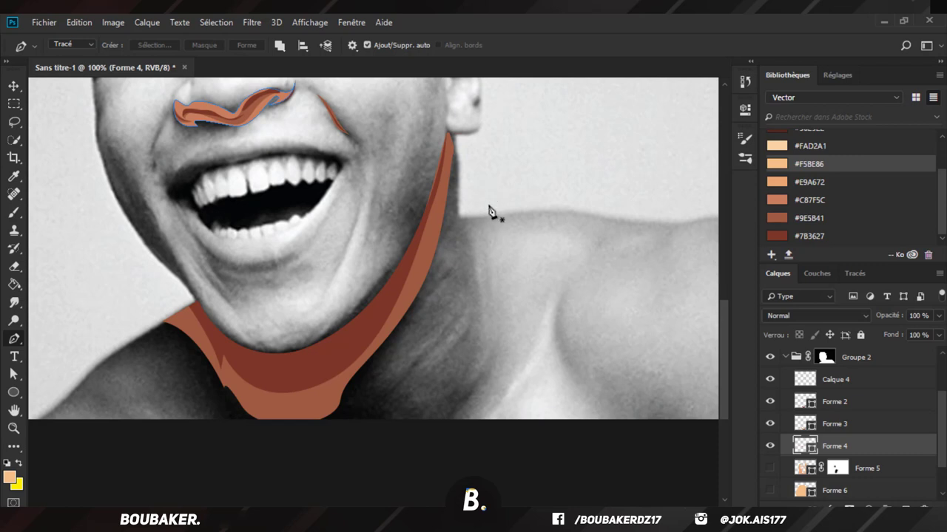
drag(488, 206, 473, 183)
drag(454, 237, 492, 293)
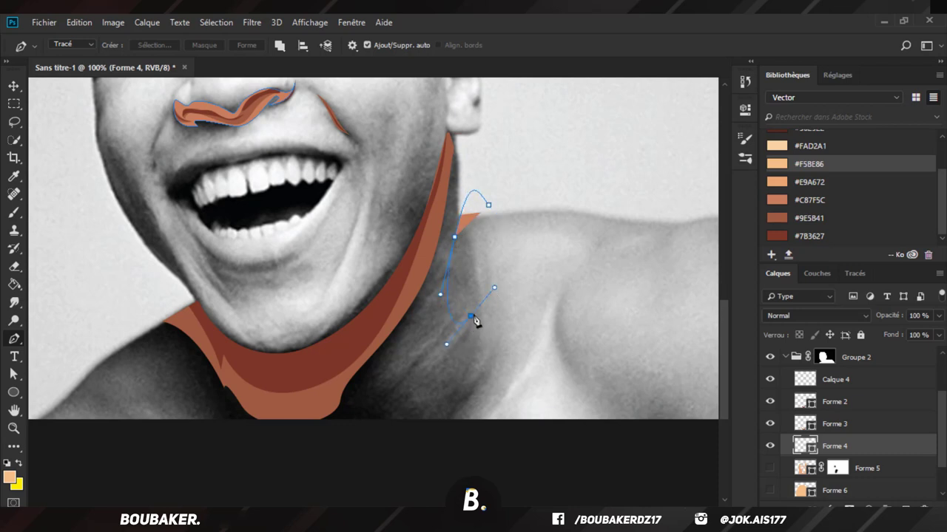
alt+click(471, 317)
drag(405, 415, 424, 454)
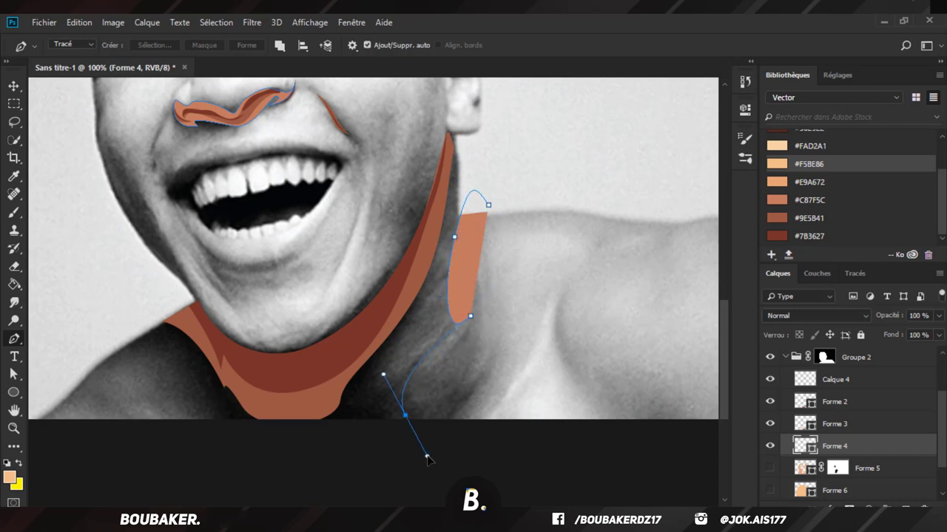
click(526, 439)
drag(348, 445, 319, 440)
drag(200, 446, 155, 382)
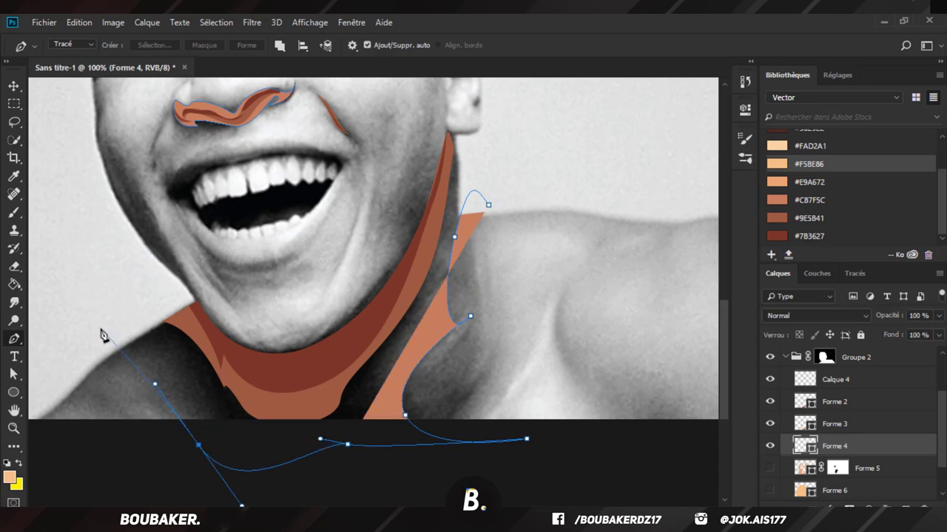
drag(59, 383, 267, 405)
alt+click(323, 385)
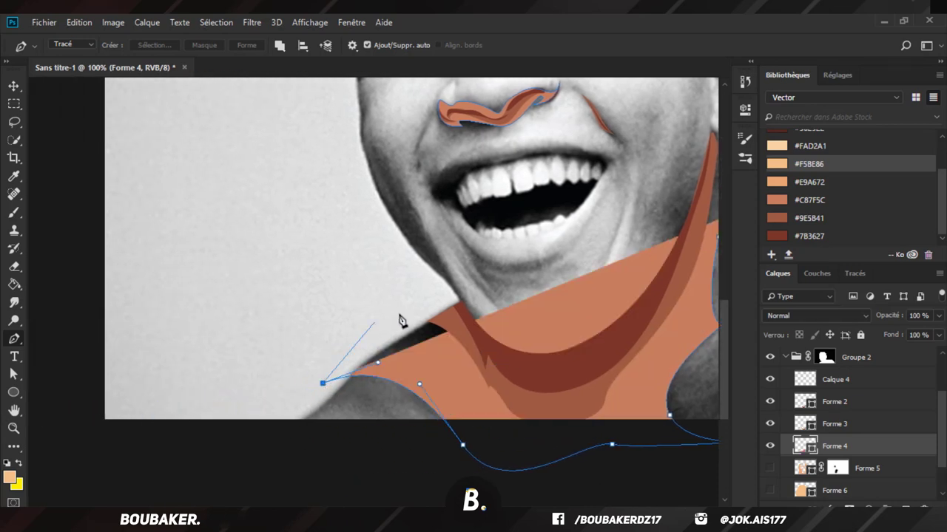
Step: Close the Forme 4 neck shadow along the left shoulder, under the jaw, up to the right ear and back to its start
drag(391, 315, 446, 306)
drag(488, 355, 531, 396)
drag(636, 332, 662, 299)
scroll(670, 285, up, 3)
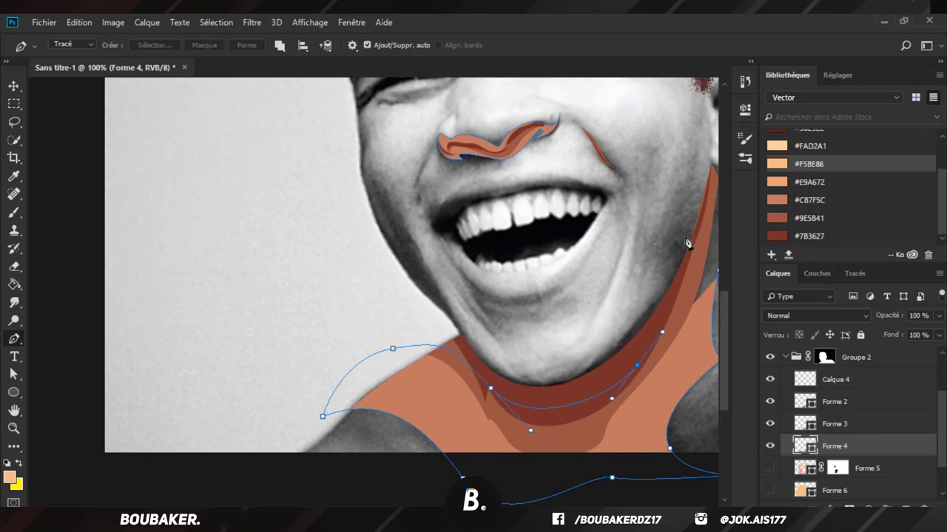
scroll(373, 292, right, 5)
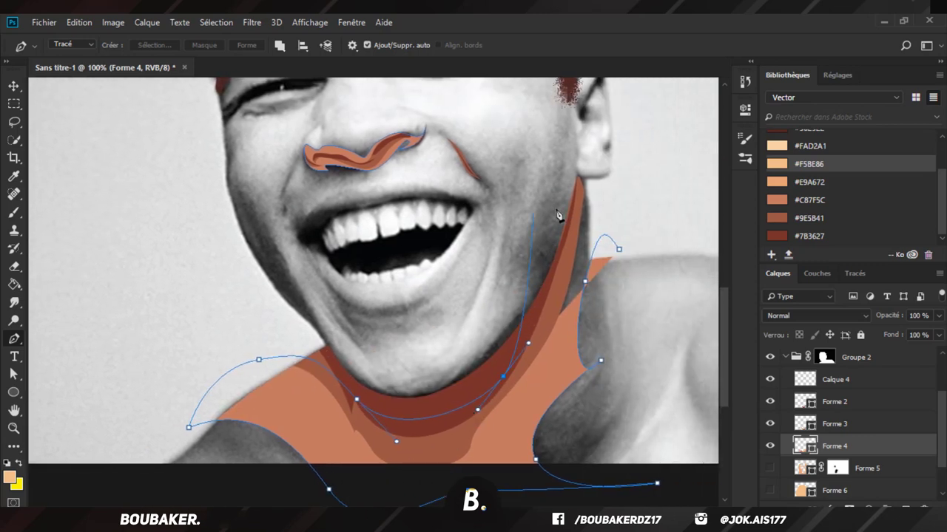
click(577, 187)
drag(626, 210, 655, 253)
click(619, 249)
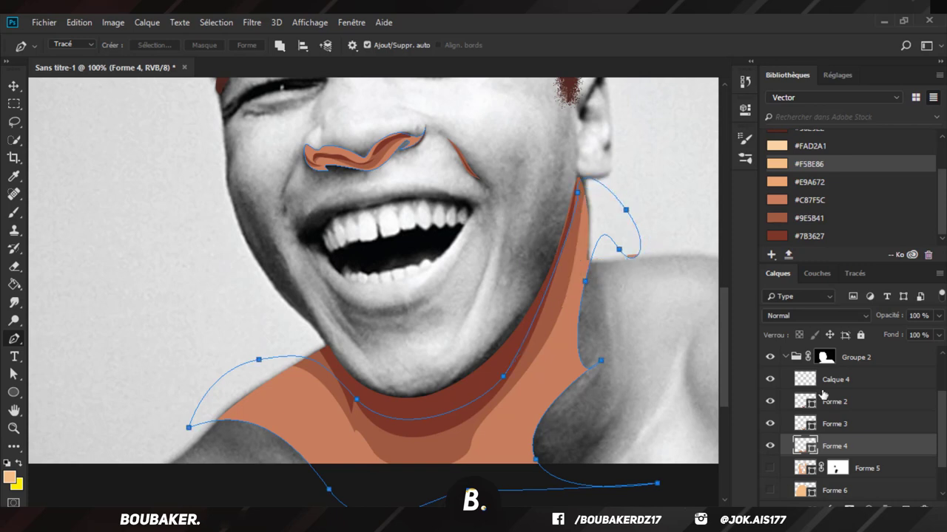
Step: Show the Forme 5 and Forme 6 layers and deselect the path to check the whole illustration
click(770, 473)
click(771, 489)
key(Return)
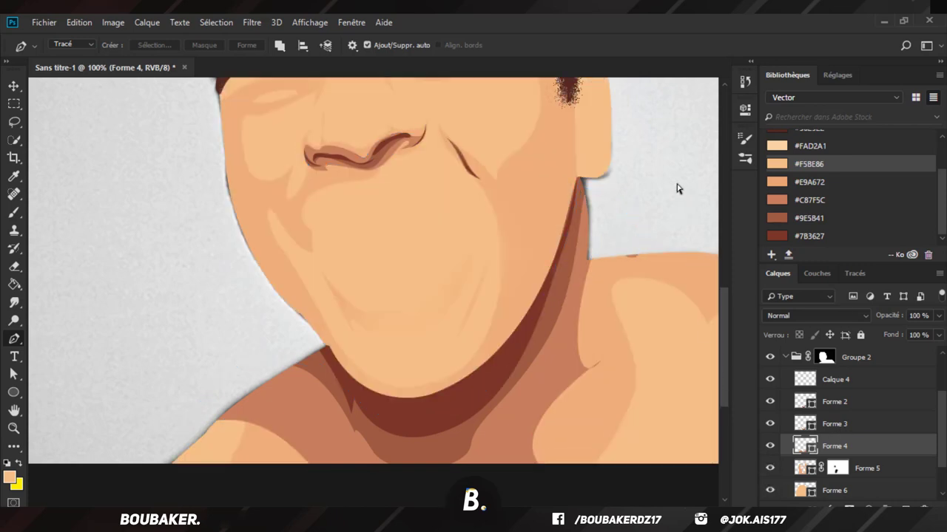
key(ctrl+minus)
scroll(678, 189, down, 3)
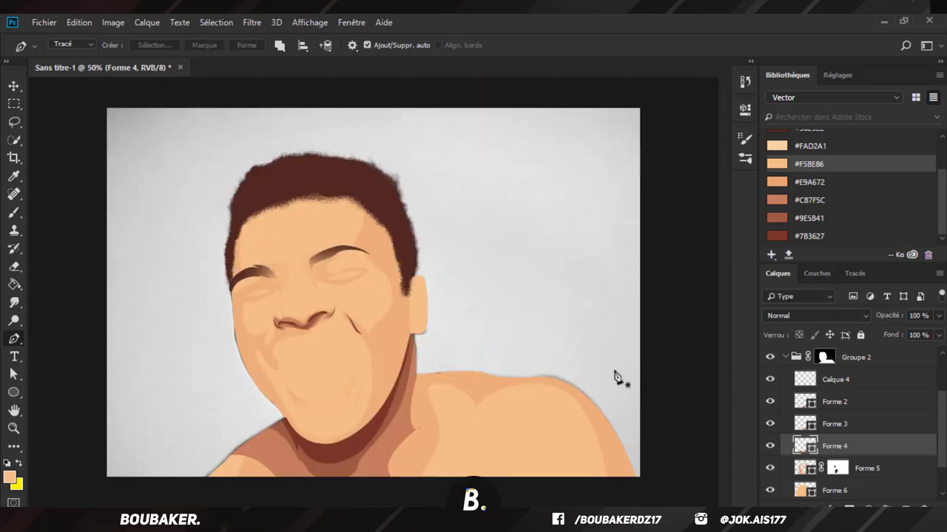
Step: Hide Forme 6 and draw a thin curved Forme 4 crease on the chest beside the right shoulder
click(769, 468)
click(770, 468)
click(769, 490)
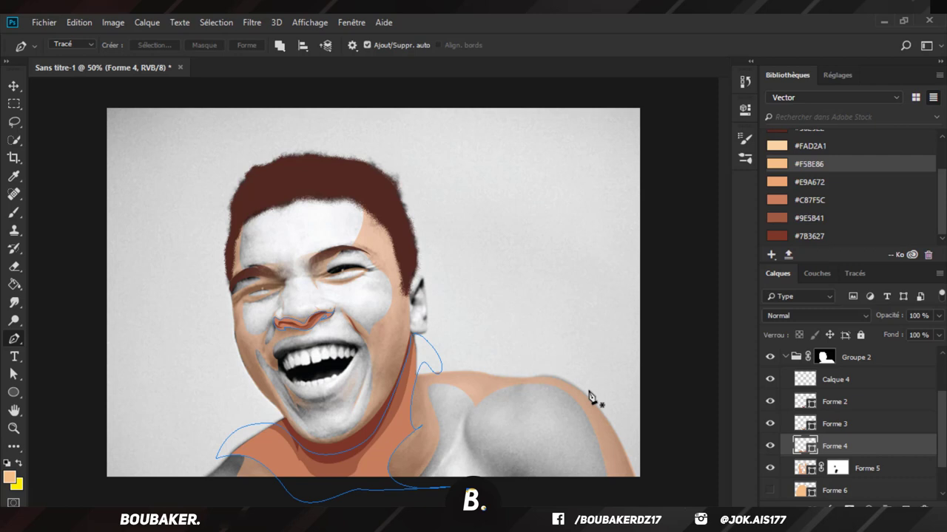
key(ctrl+plus)
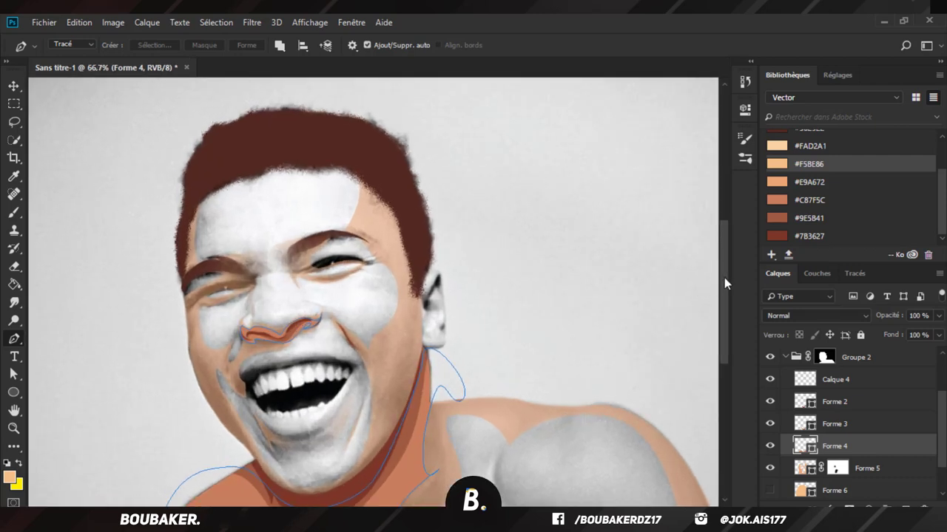
drag(724, 277, 721, 348)
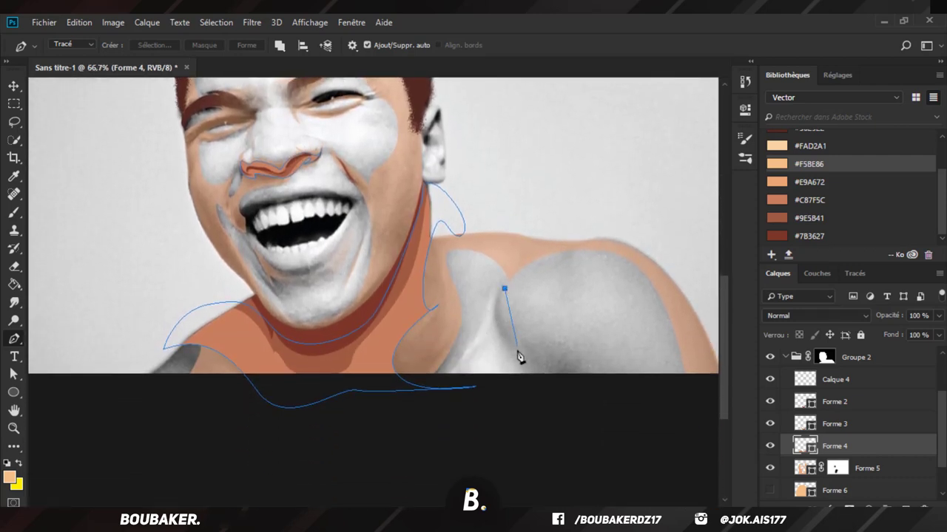
drag(540, 364, 591, 394)
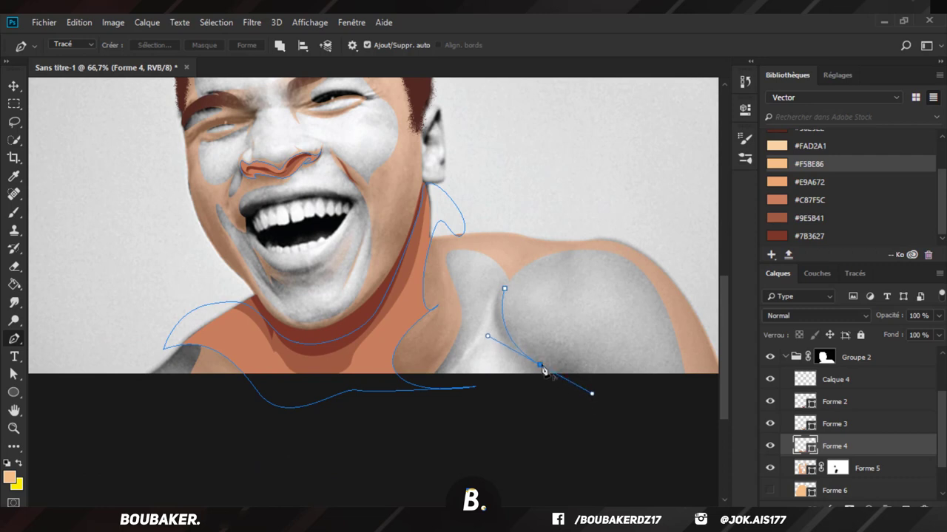
alt+click(541, 365)
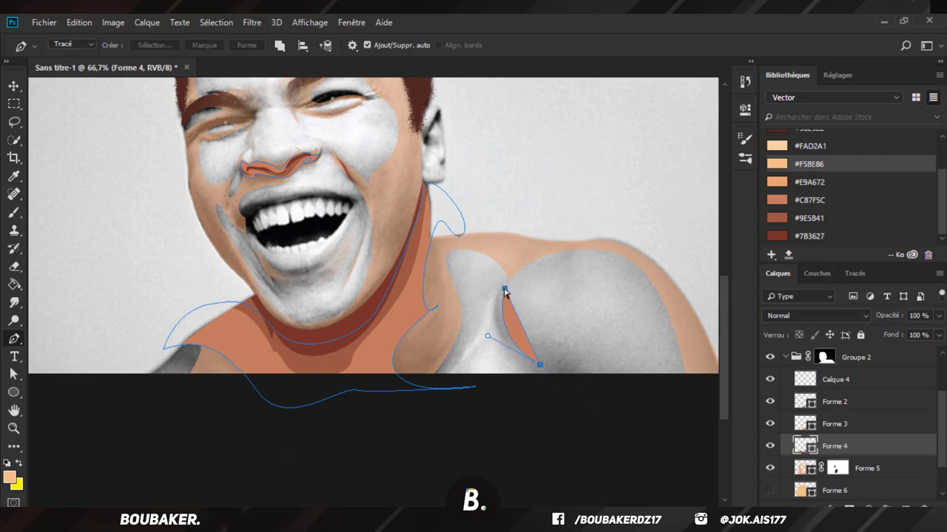
drag(504, 291, 539, 244)
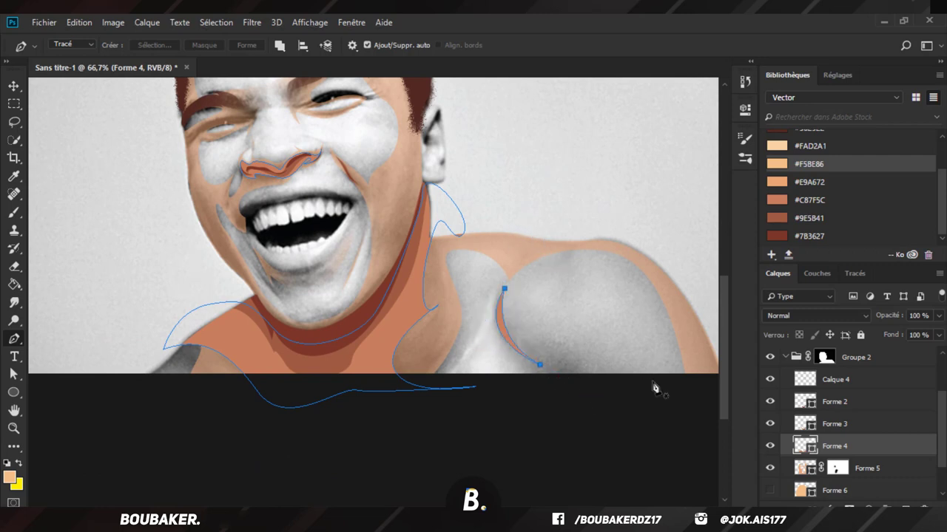
Step: On Forme 5, draw a wider closed shadow around the chest crease, extending below the canvas edge
click(869, 470)
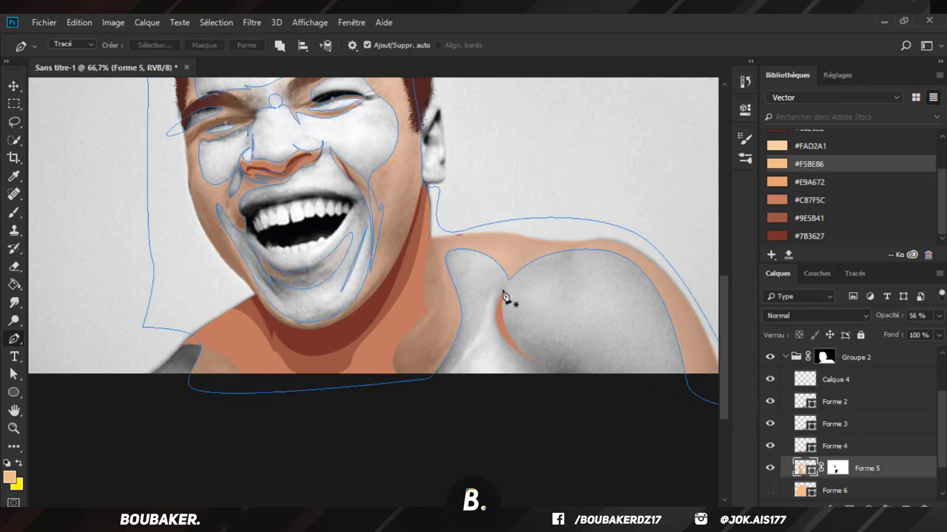
drag(506, 360, 539, 403)
drag(542, 437, 537, 472)
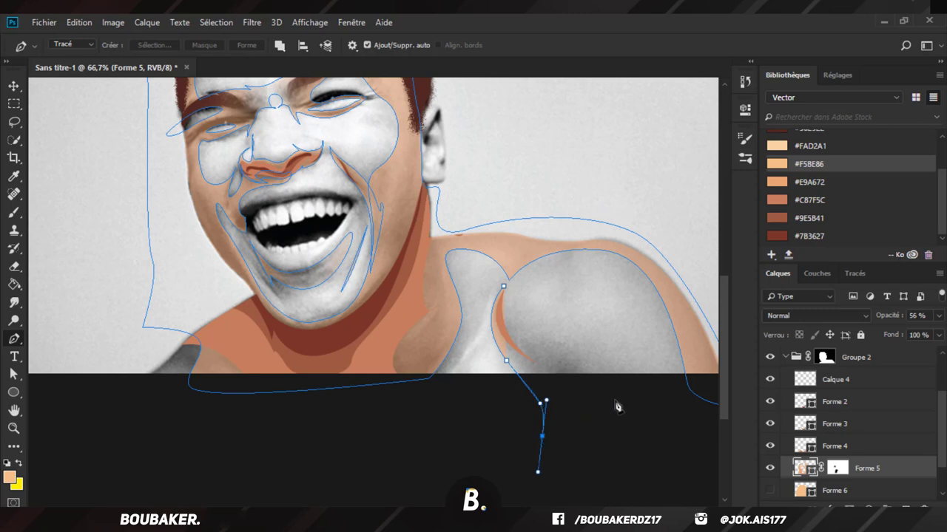
drag(618, 393, 613, 377)
click(503, 287)
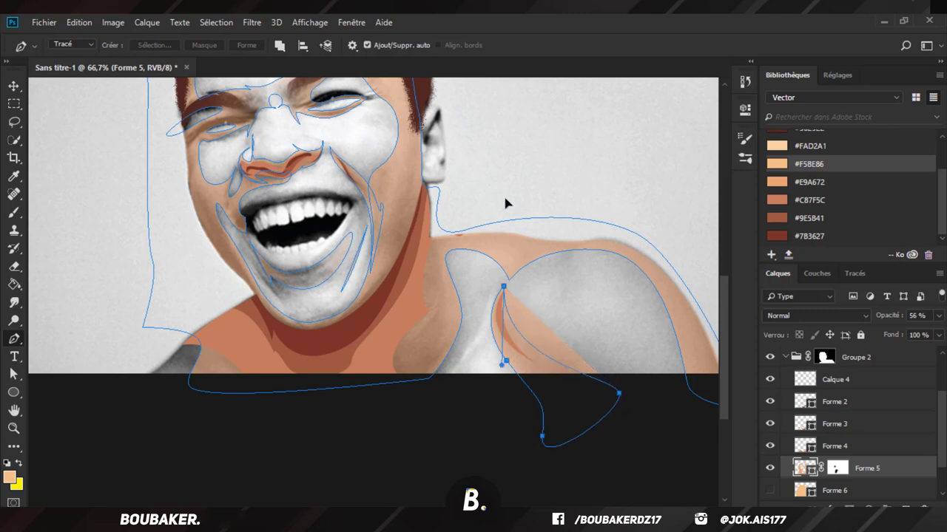
Step: Set the Forme 5 layer's opacity to 100% and show the Forme 6 layer
key(0)
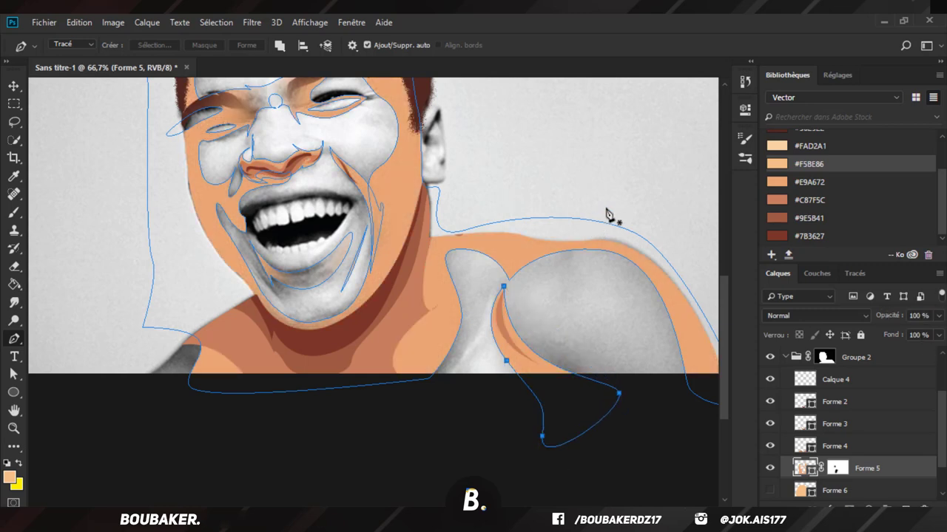
key(Return)
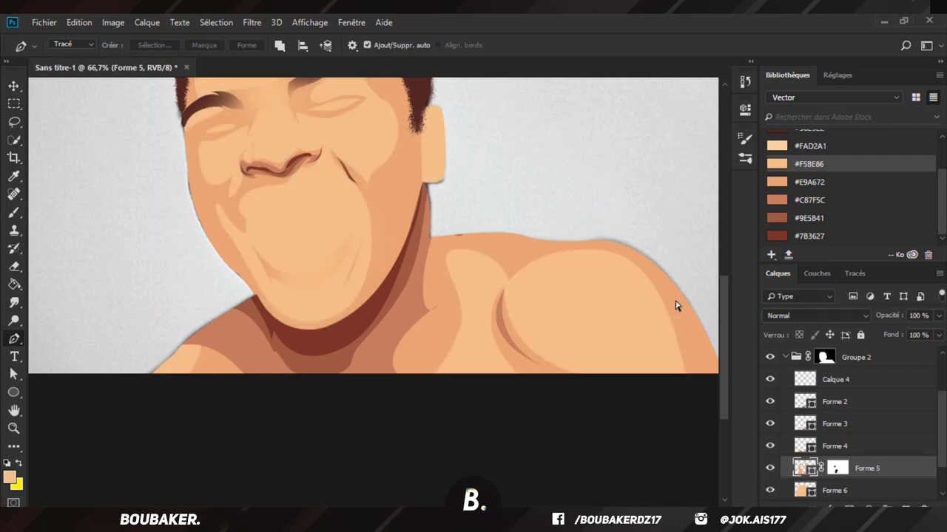
key(ctrl+minus)
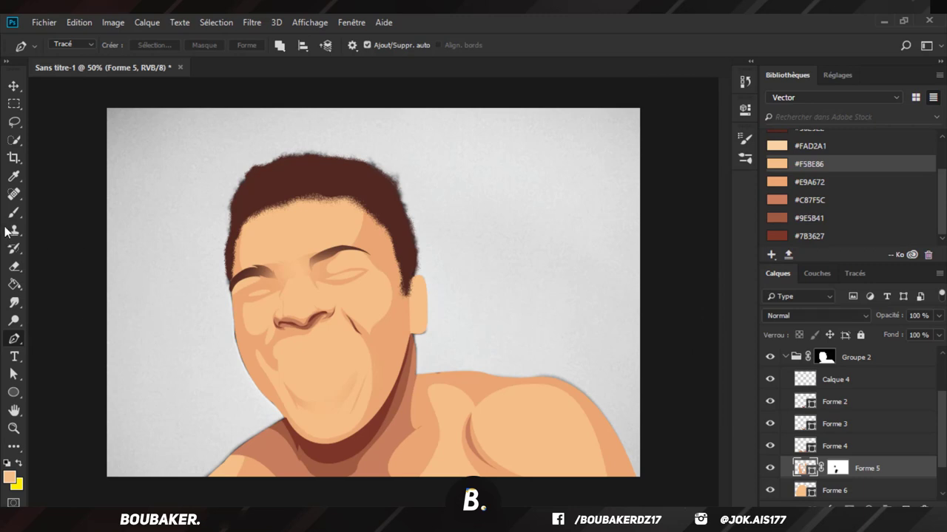
Step: Paint black on the Forme 5 mask to soften the shading around the chin, between the eyebrows and beside the right cheek and jaw
key(b)
click(837, 469)
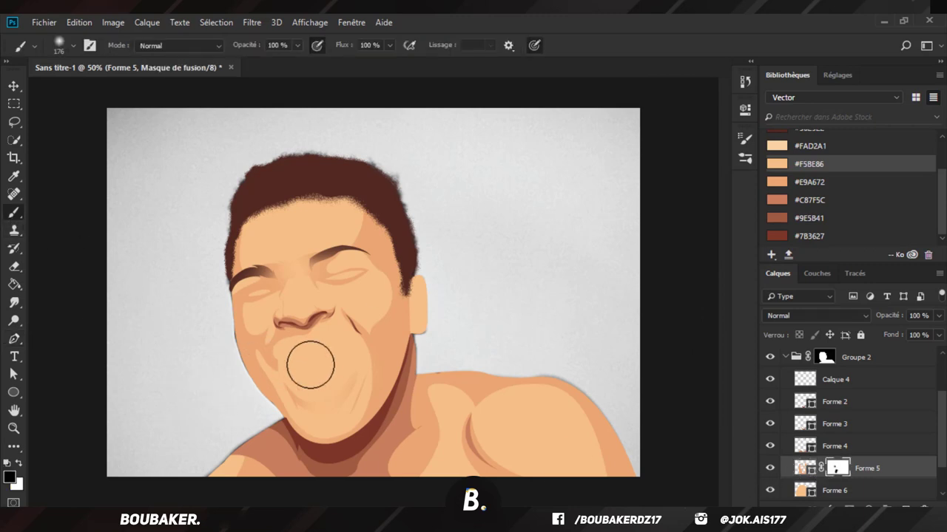
key(d)
mouse_move(303, 384)
mouse_down()
mouse_move(320, 351)
mouse_move(328, 367)
mouse_move(315, 346)
mouse_move(366, 386)
mouse_up()
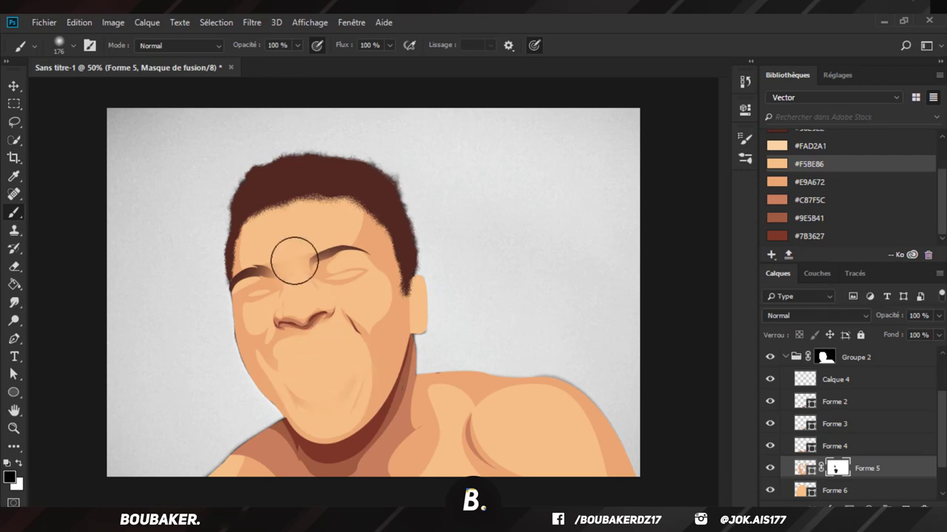
key(x)
key(x)
drag(300, 268, 299, 249)
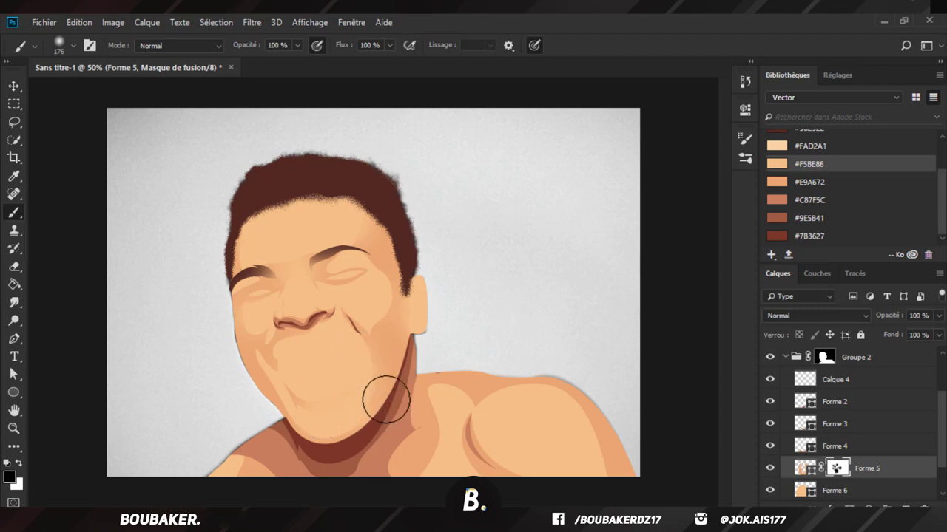
Step: Reduce the brush to 59 px and paint white on the Forme 5 mask to restore the chin creases
key(x)
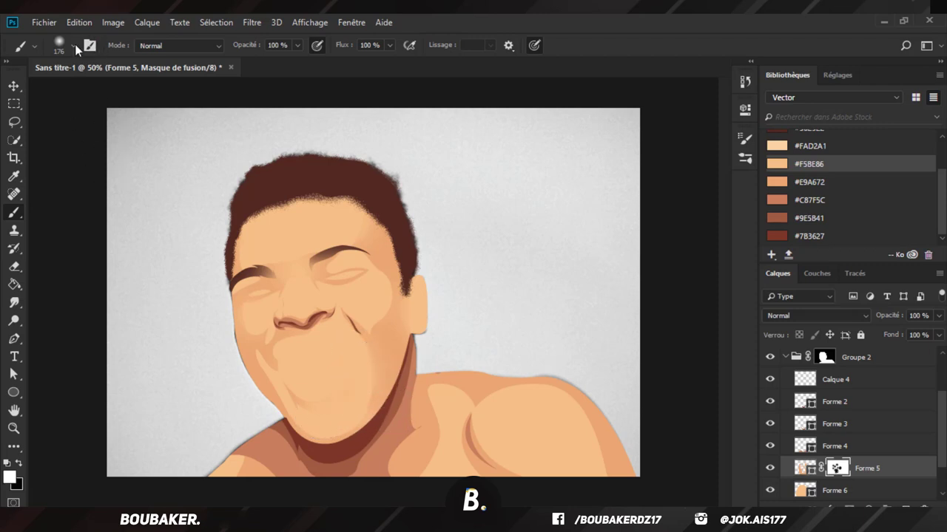
click(60, 45)
click(360, 406)
key(x)
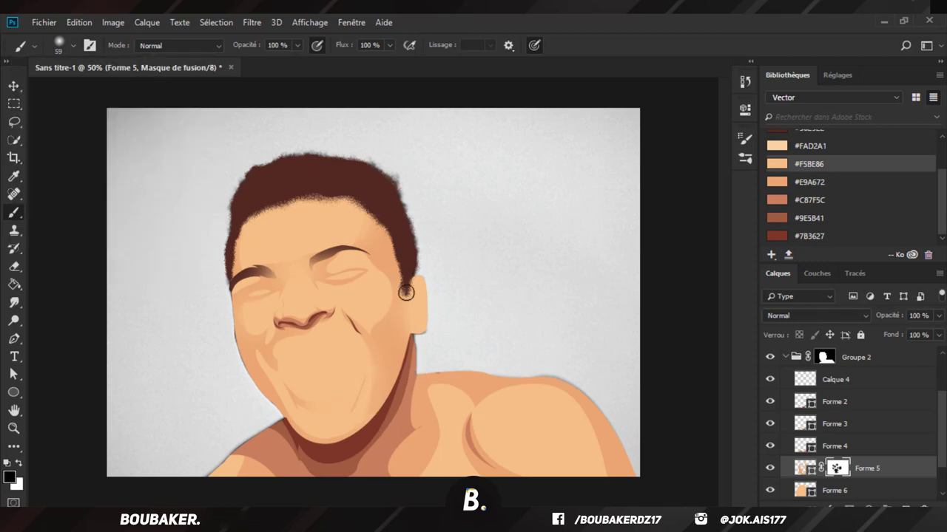
Step: Paint black on the Forme 5 mask to soften the shadow on the left cheek beside the mouth
key(ctrl+minus)
key(ctrl+plus)
key(ctrl+plus)
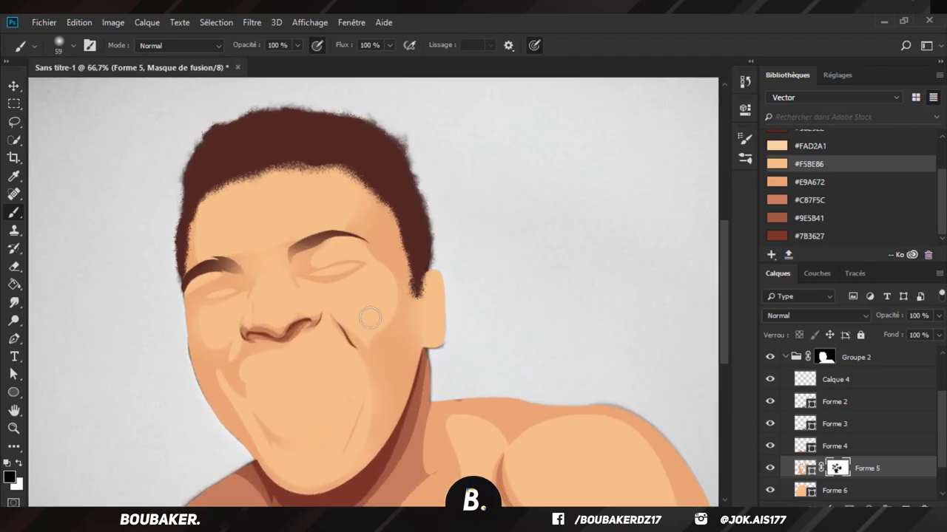
scroll(370, 318, down, 3)
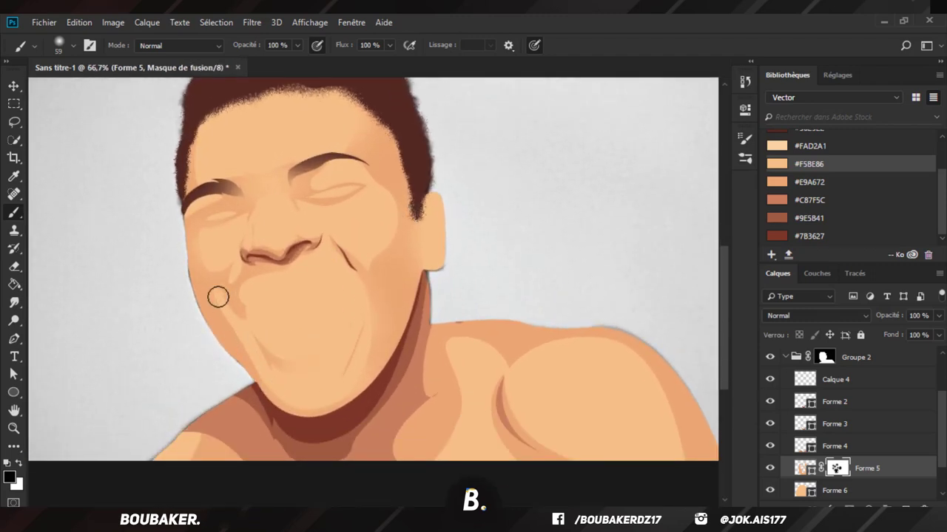
mouse_move(218, 297)
mouse_down()
mouse_move(239, 328)
mouse_move(243, 310)
mouse_move(273, 319)
mouse_move(248, 289)
mouse_up()
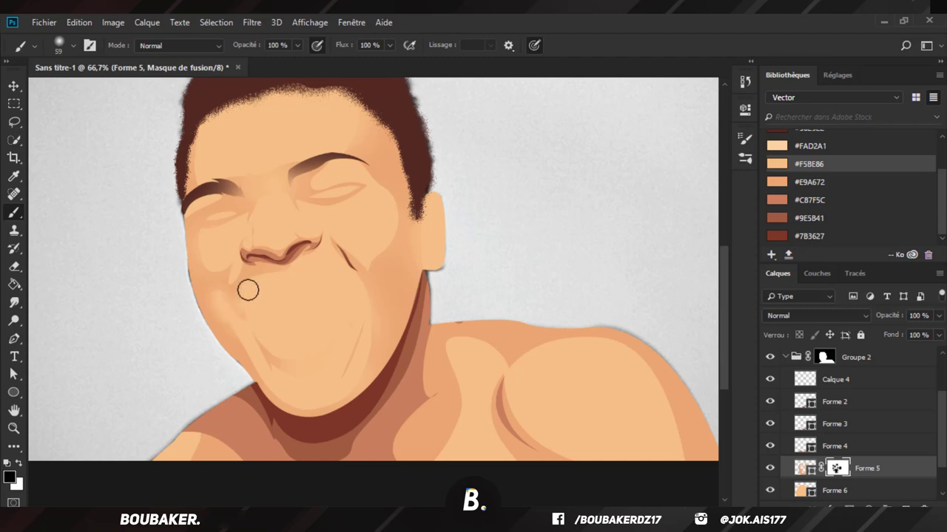
scroll(340, 244, down, 1)
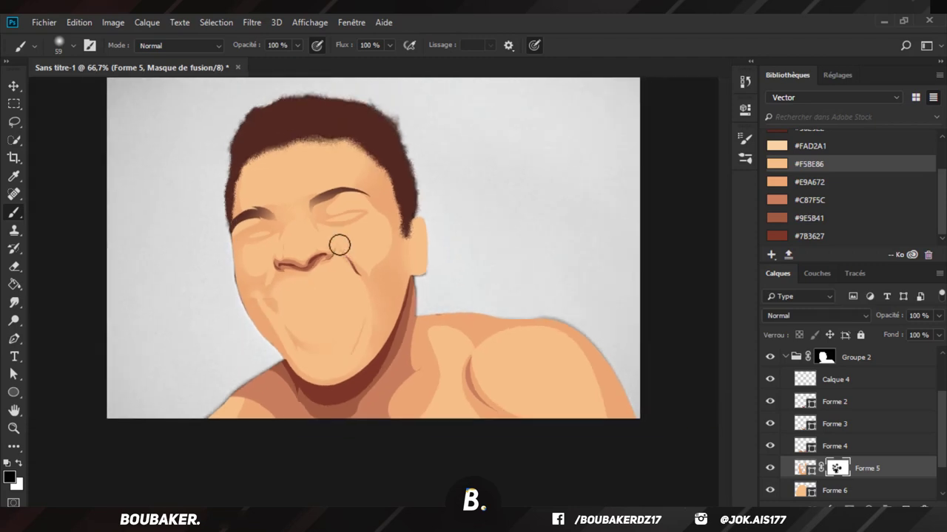
scroll(339, 245, down, 1)
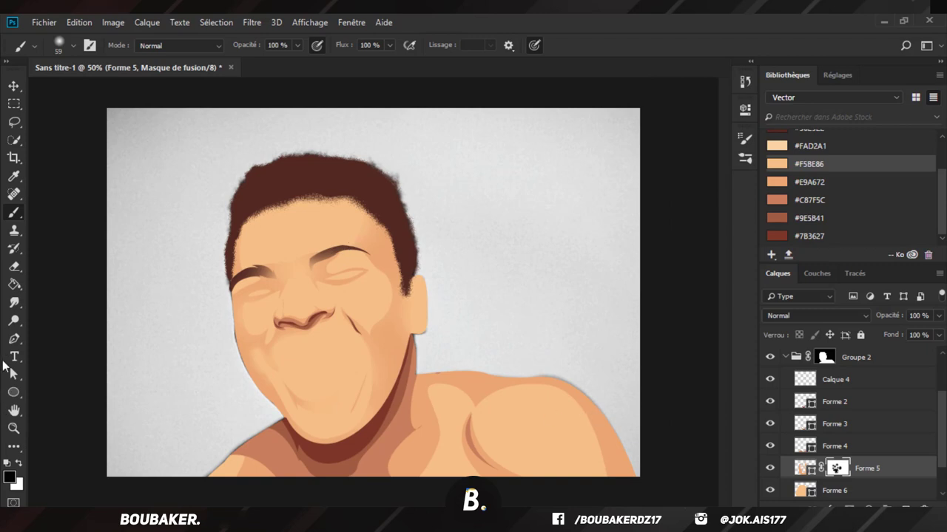
Step: Hide the Forme 6 and Forme 5 layers to expose the photo and make Forme 4 the active shape
click(13, 340)
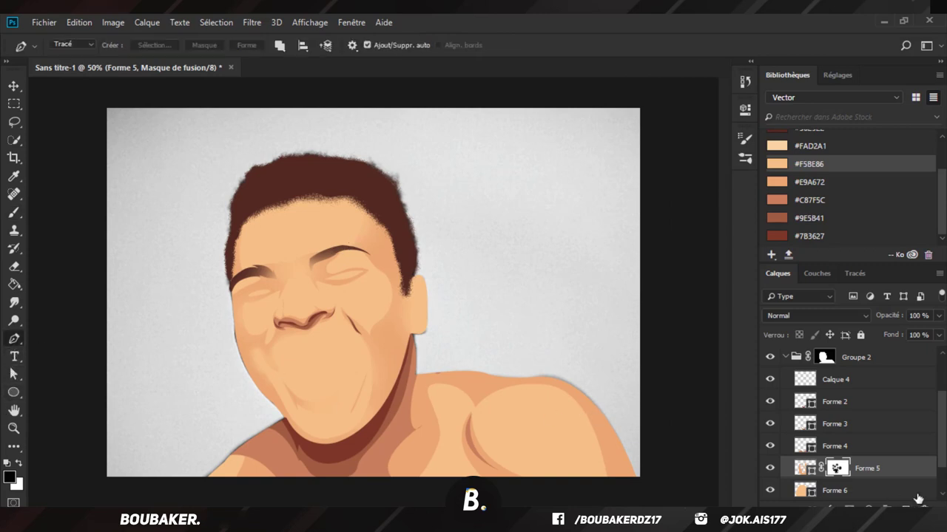
scroll(880, 474, down, 2)
click(770, 447)
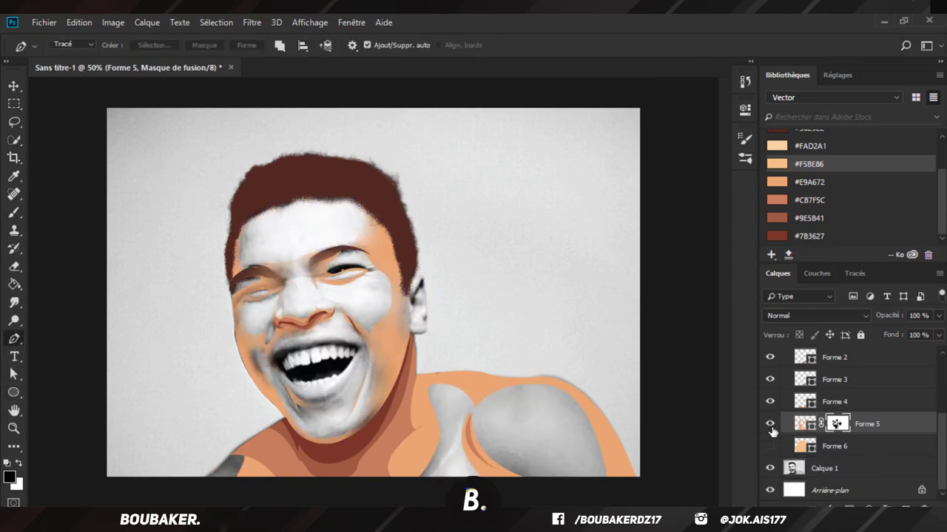
click(770, 425)
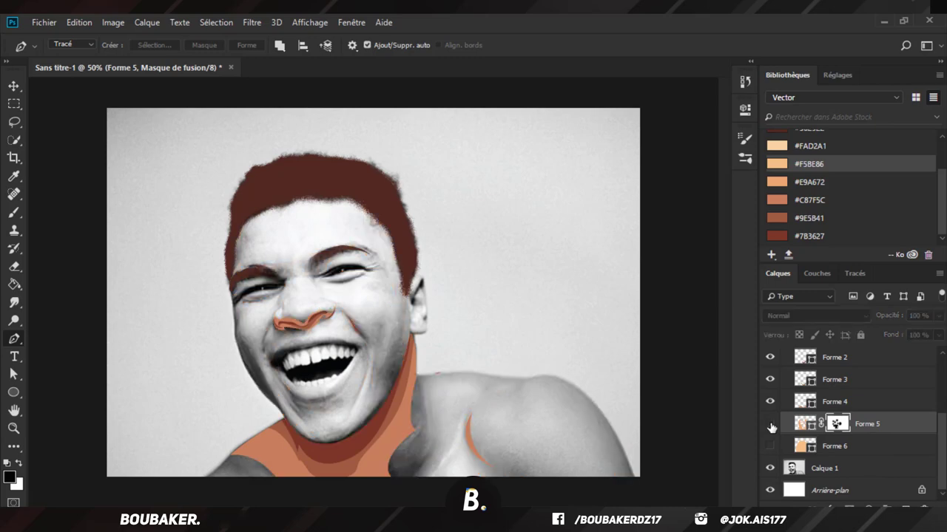
click(856, 403)
scroll(541, 352, up, 2)
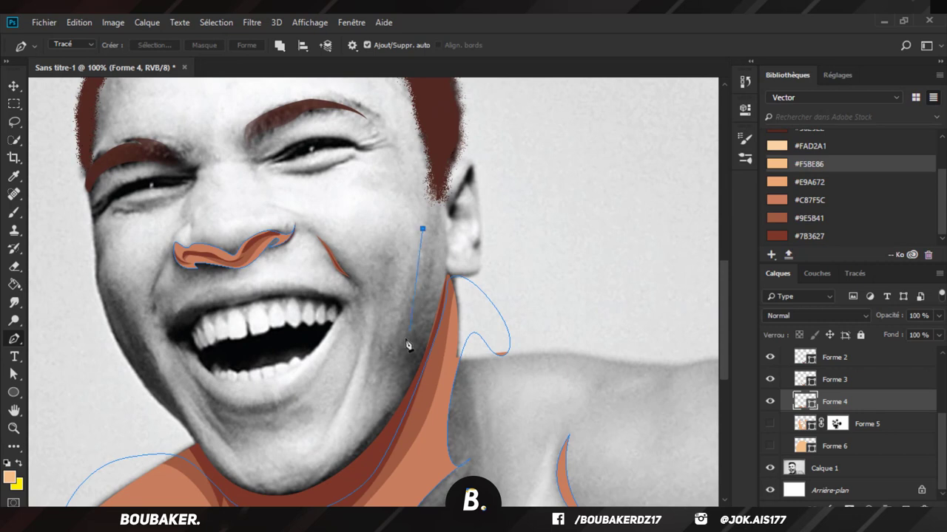
Step: On Forme 4, draw a shadow shape from beside the right ear, including a thin cheek crease, down to the chin and back up the jaw
drag(392, 350, 365, 380)
drag(403, 266, 392, 232)
alt+click(403, 267)
drag(374, 391, 337, 453)
key(ctrl+z)
drag(377, 366, 341, 414)
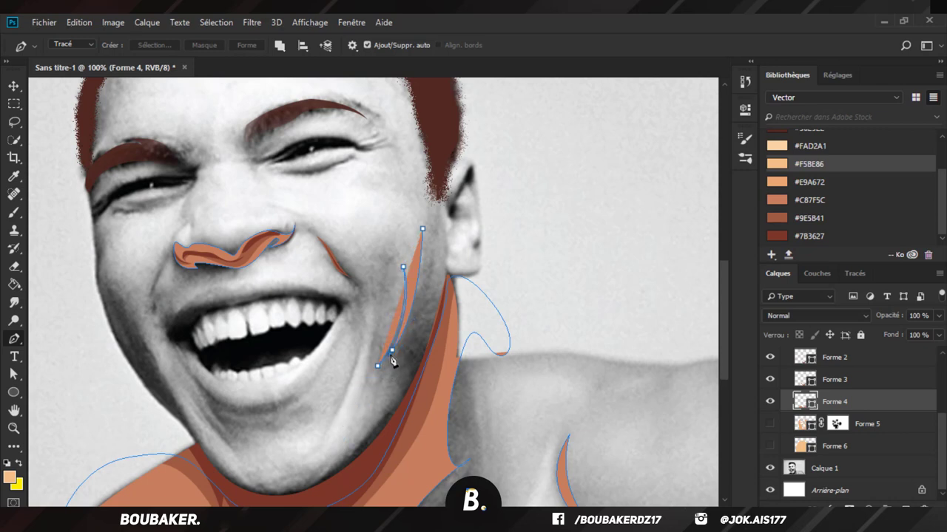
scroll(392, 360, down, 2)
drag(265, 440, 172, 448)
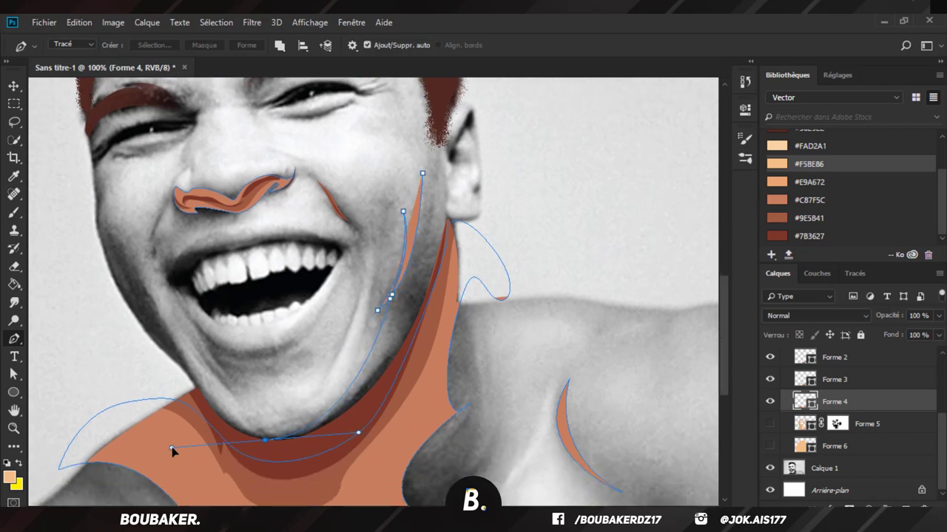
drag(322, 448, 391, 419)
drag(430, 377, 435, 343)
drag(447, 265, 448, 254)
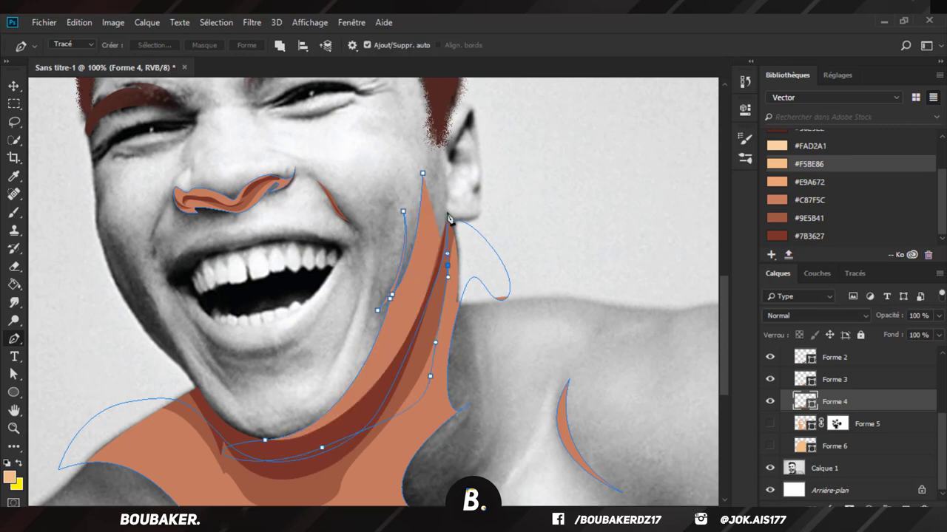
click(443, 168)
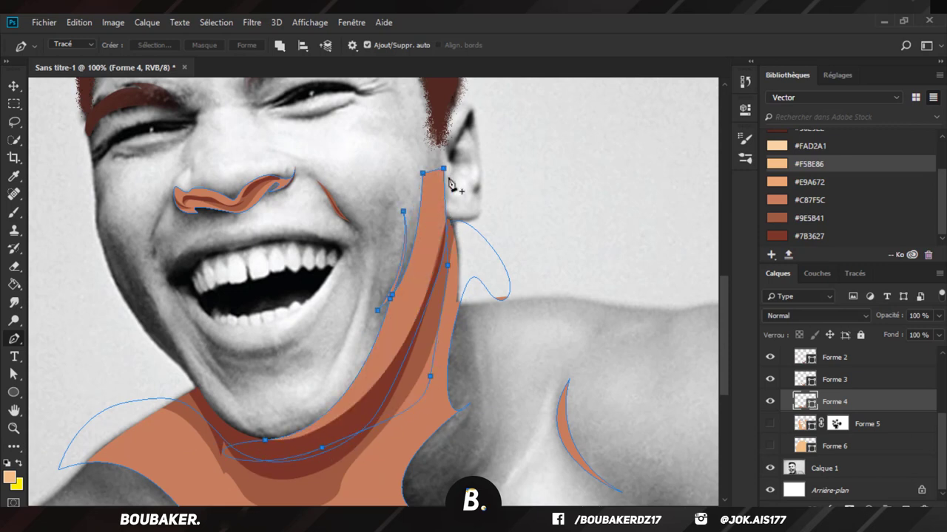
Step: Show Forme 5 and Forme 6, add a layer mask to Forme 4 and fade the jaw shadow's upper edge beside the ear
drag(769, 425, 769, 443)
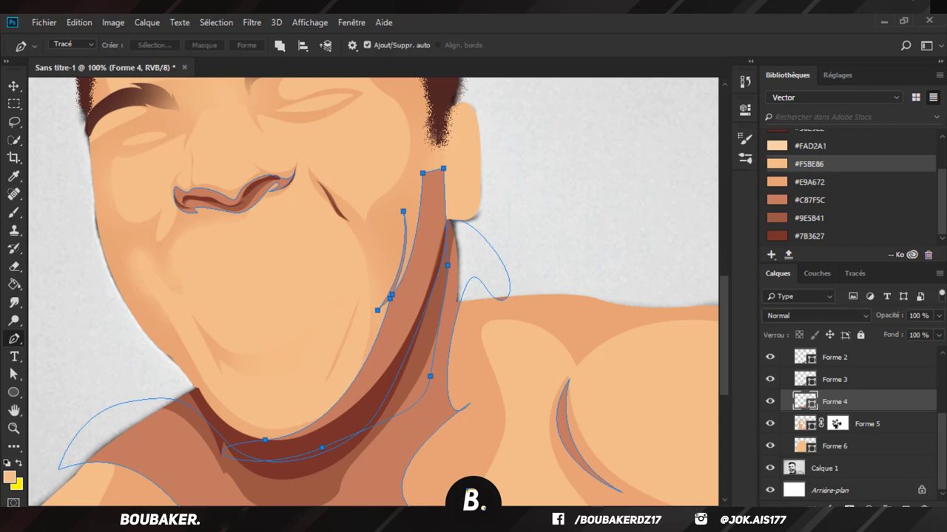
click(849, 508)
click(12, 215)
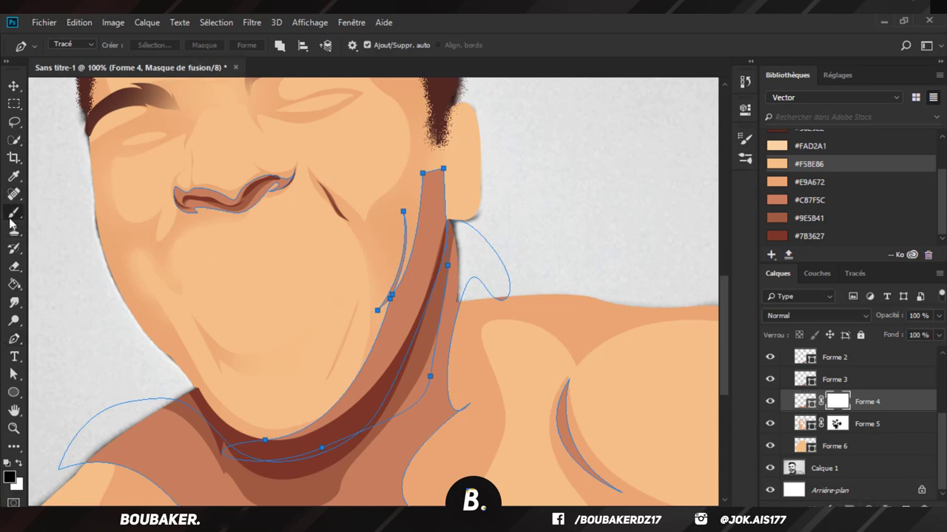
drag(429, 169, 443, 170)
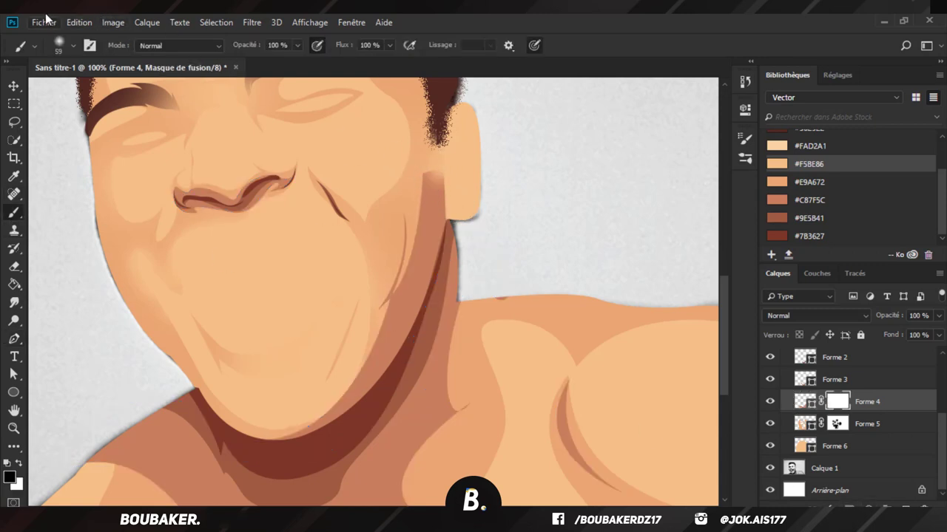
Step: Enlarge the brush to 412 px and softly blend the Forme 4 shadow near the ear and at the base of the neck
click(65, 42)
click(161, 89)
click(485, 131)
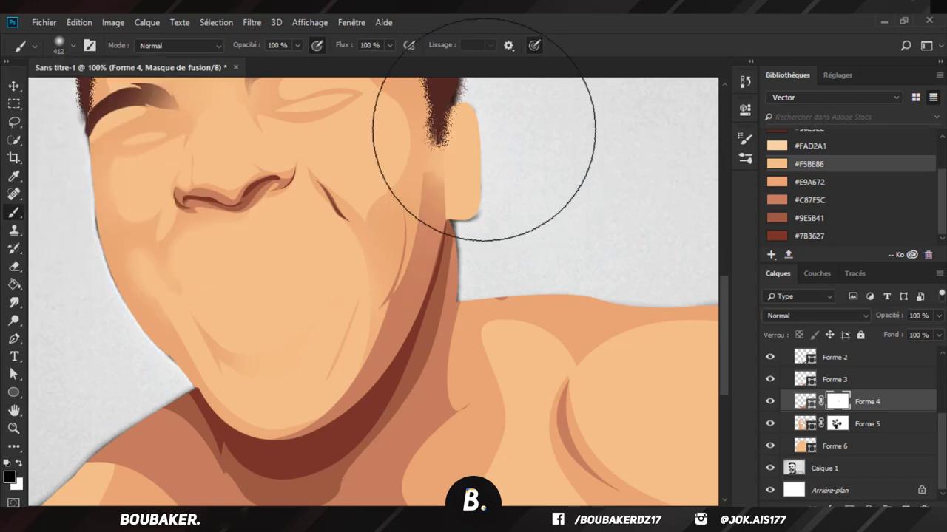
click(475, 116)
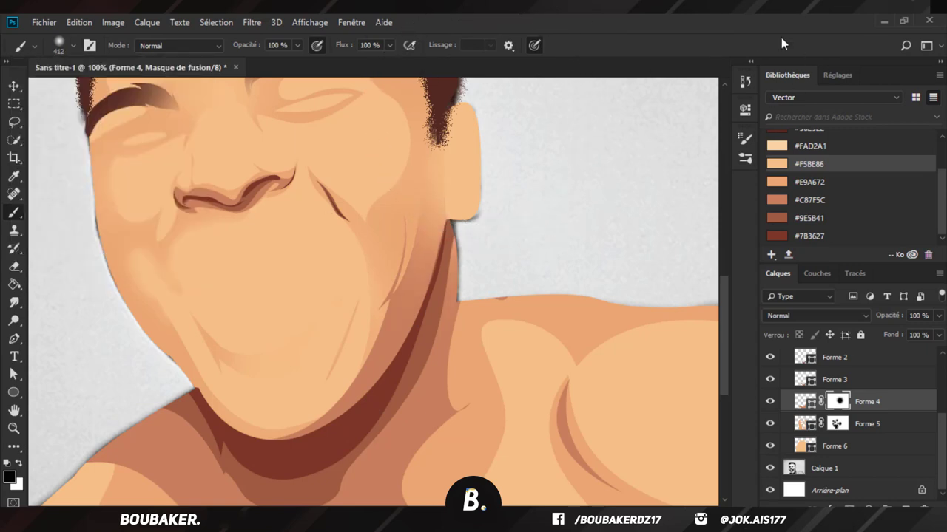
key(ctrl+minus)
key(ctrl+minus)
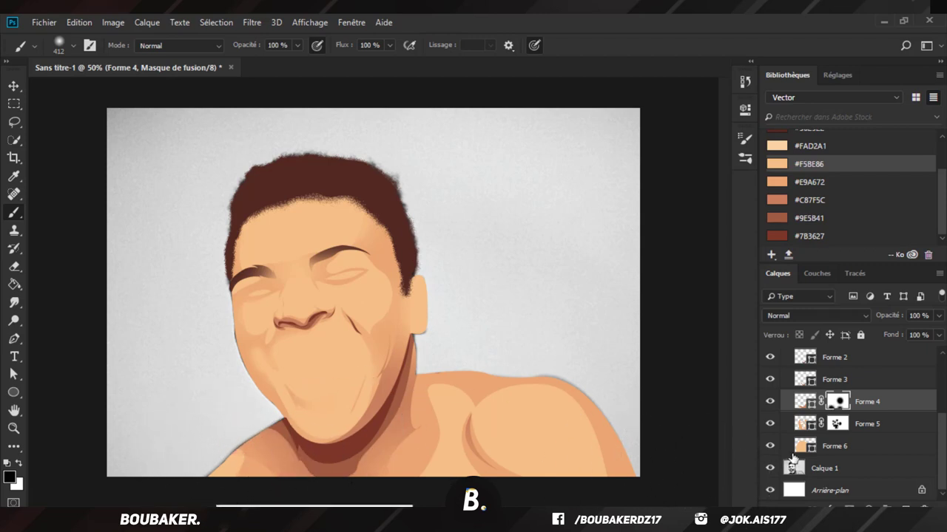
Step: Add a layer mask to Forme 3 and fade the lower part of its neck shadow with the soft brush
click(836, 380)
click(850, 507)
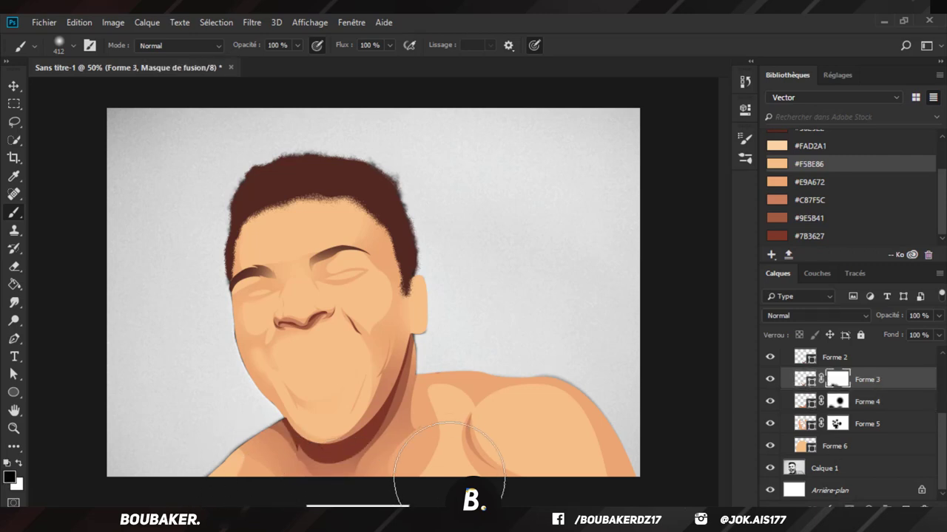
mouse_move(412, 438)
mouse_down()
mouse_move(448, 376)
mouse_move(488, 373)
mouse_up()
Step: Add a layer mask to Forme 2 and softly fade the lower edge of its dark shadow under the chin
scroll(837, 403, up, 2)
click(836, 401)
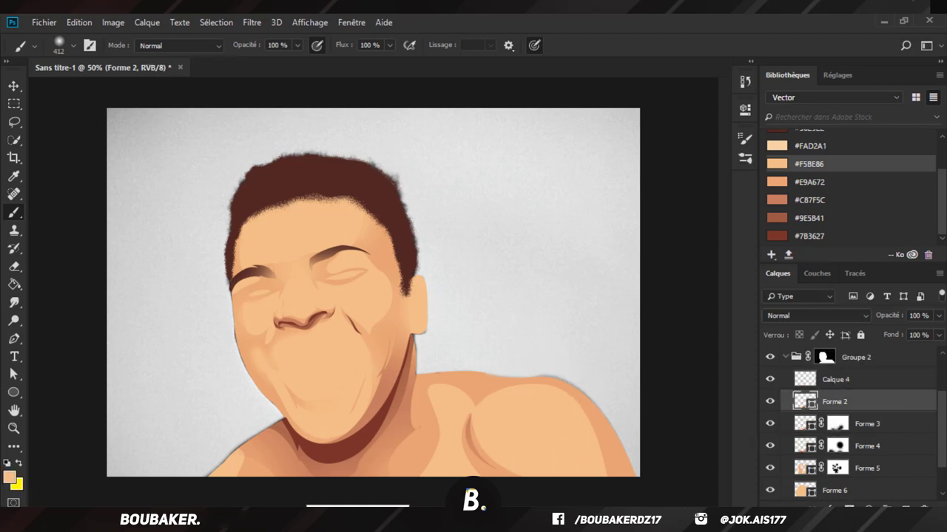
click(850, 507)
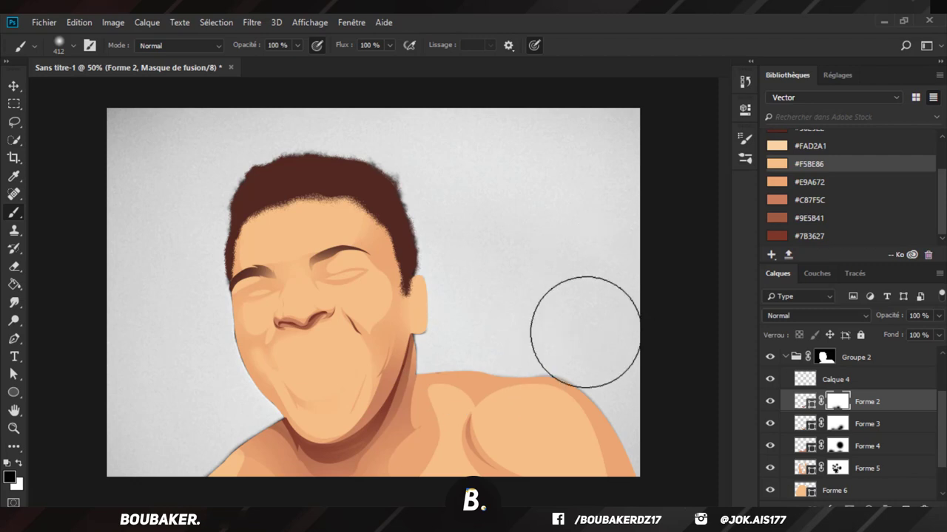
Step: Hide the Calque 1 photo to examine the illustration on plain white, toggle Forme 6, and restore the photo
click(14, 339)
scroll(808, 382, down, 2)
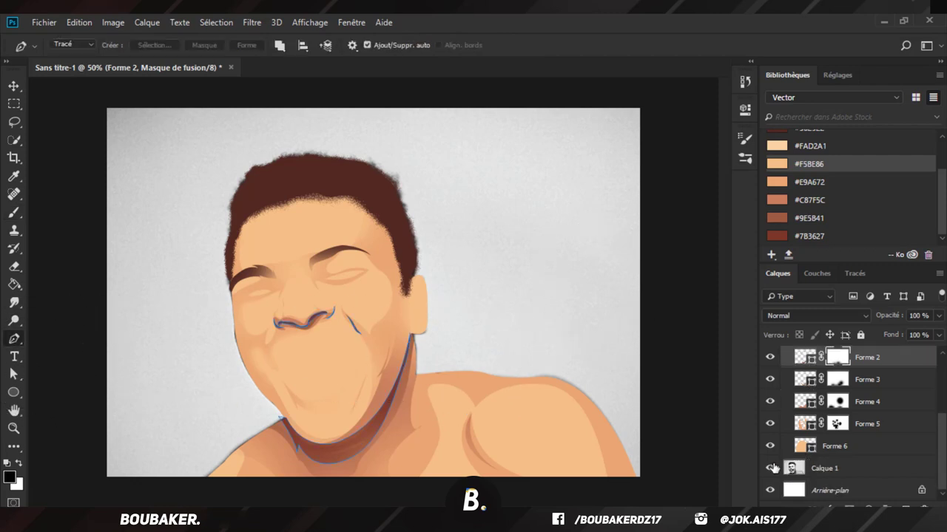
click(771, 468)
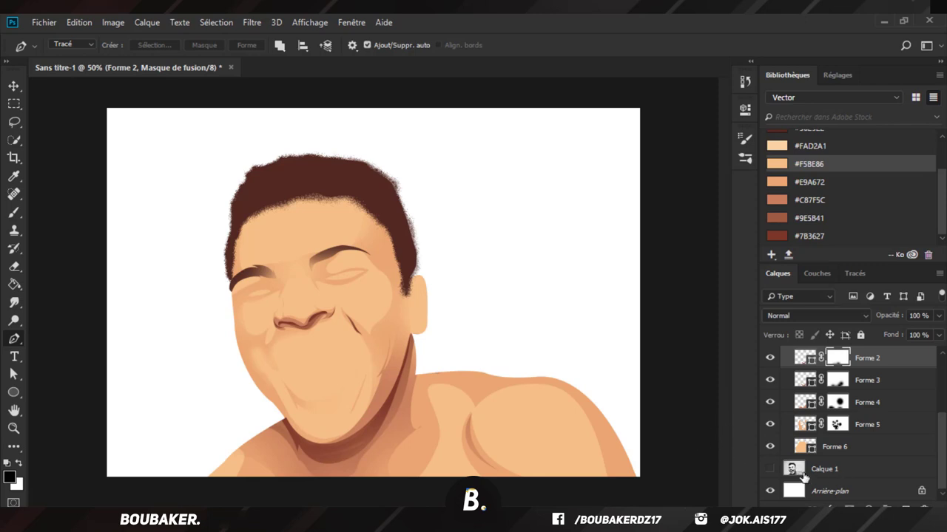
click(769, 449)
click(770, 448)
click(769, 469)
Step: Hide Forme 6 and Forme 5 to reveal the photo's face and make Forme 4 the active shape
click(770, 447)
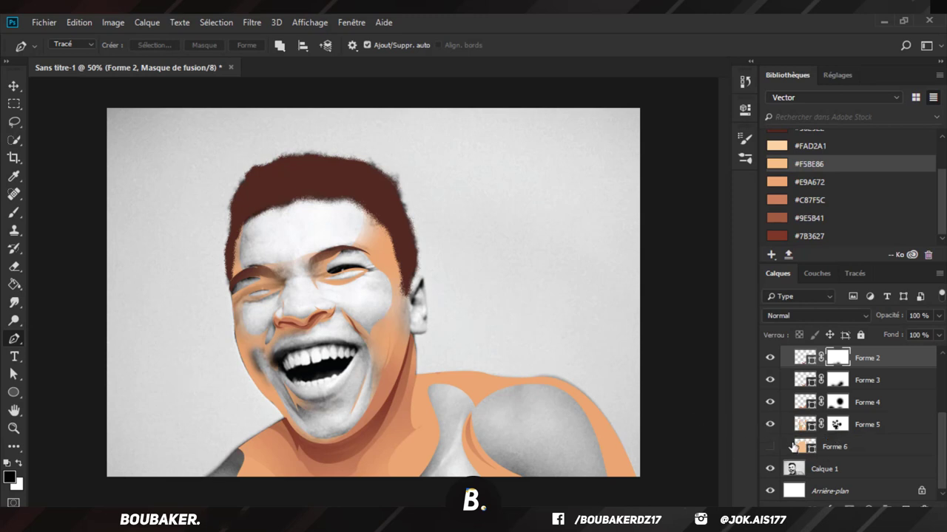
click(767, 433)
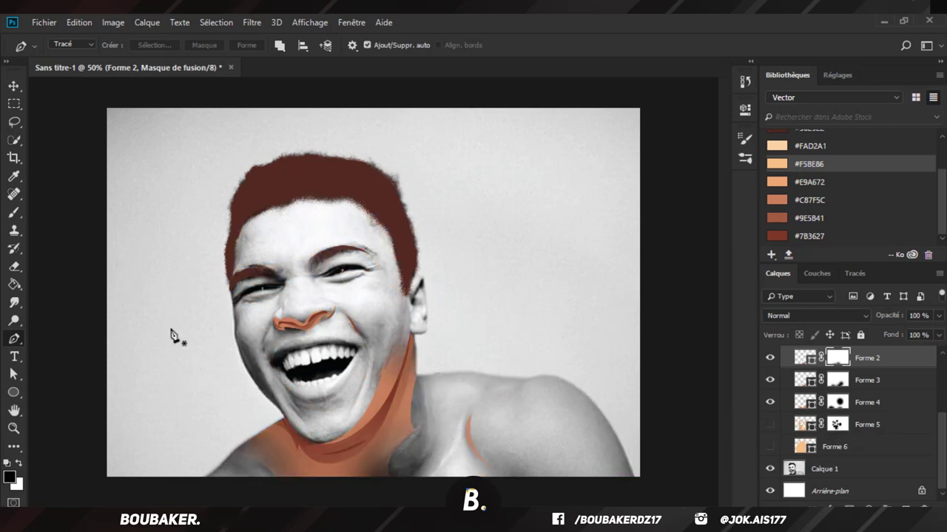
click(890, 383)
key(ctrl+plus)
key(ctrl+plus)
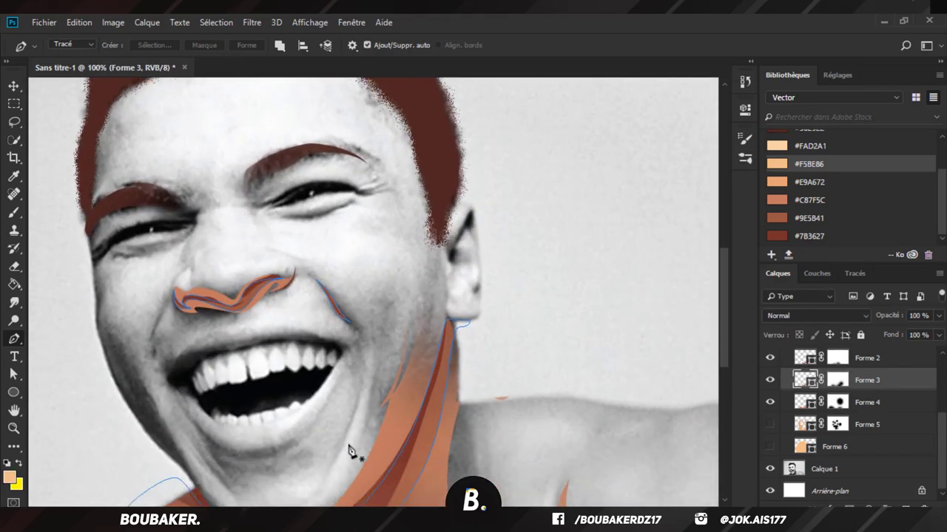
click(853, 402)
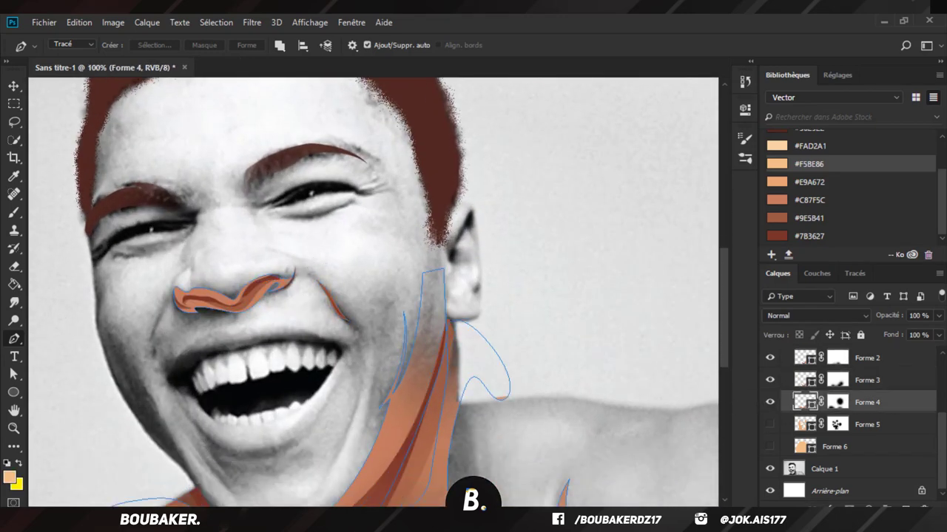
Step: Draw a closed shadow shape on Forme 4 along the face's outer cheek and jaw edge, from the eyebrow down to the neck
scroll(335, 447, left, 5)
scroll(355, 439, down, 2)
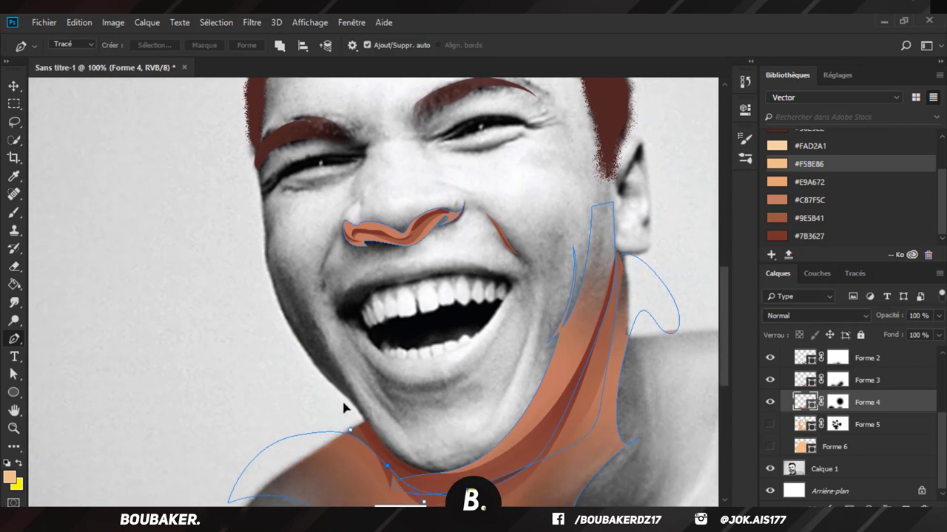
drag(310, 321, 278, 259)
click(270, 234)
drag(279, 201, 233, 174)
key(ctrl+alt+z)
key(ctrl+alt+z)
drag(231, 190, 230, 205)
drag(238, 253, 244, 277)
drag(264, 318, 275, 340)
drag(290, 372, 366, 448)
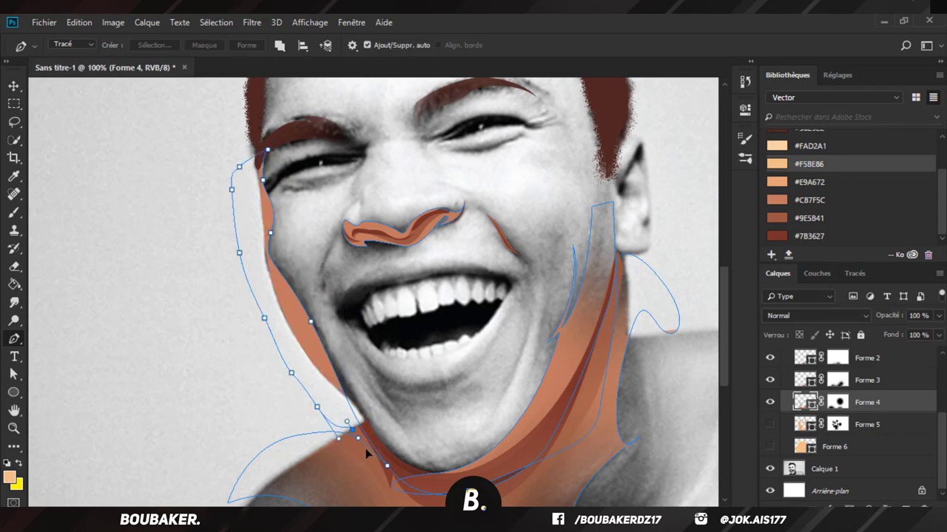
Step: Show Forme 5 and Forme 6, and fade the upper end of the cheek shadow on Forme 4's mask with the soft brush
click(770, 424)
click(770, 447)
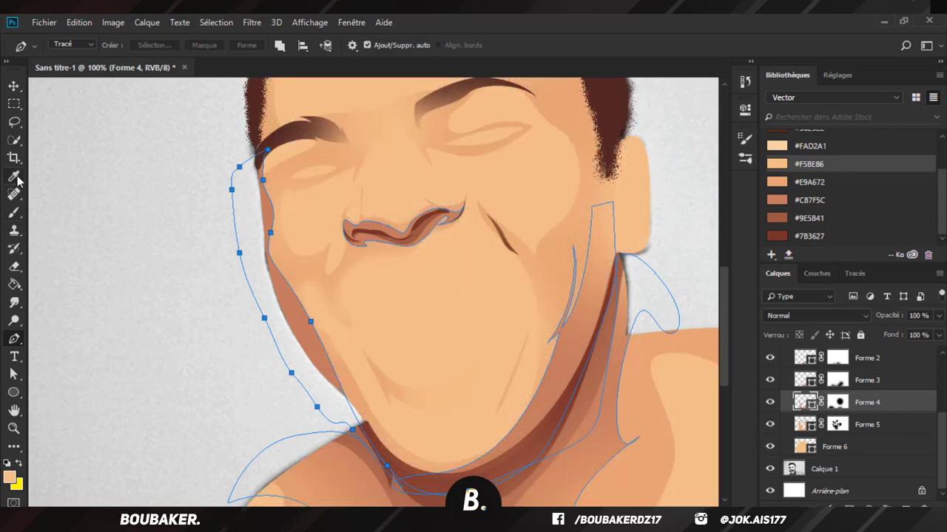
click(14, 212)
click(832, 400)
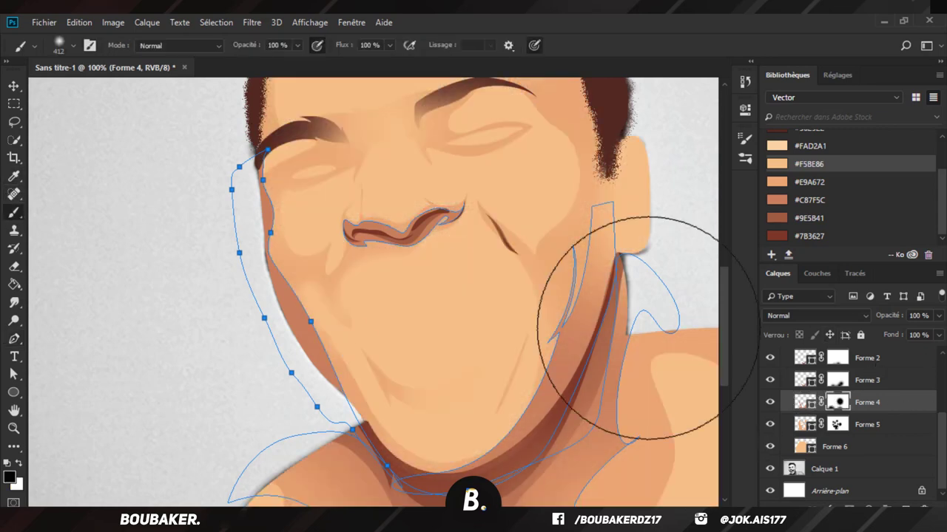
click(346, 170)
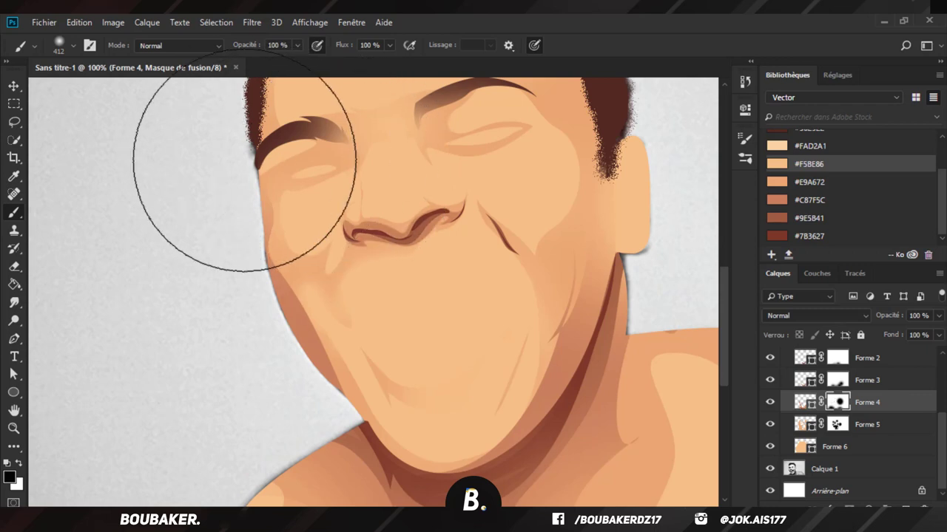
key(ctrl+minus)
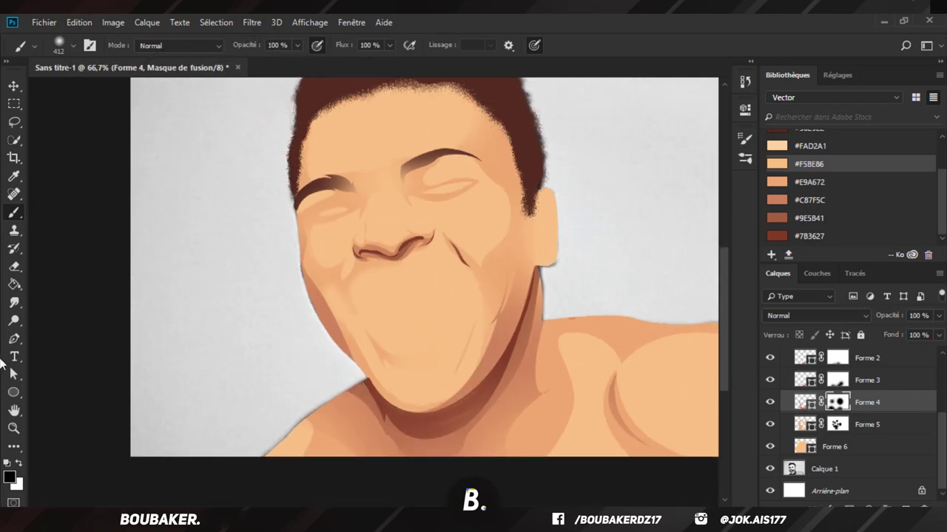
Step: Reshape the inner edge and chin end of Forme 4's cheek shadow into a thinner strip that follows the jaw
click(13, 374)
click(371, 359)
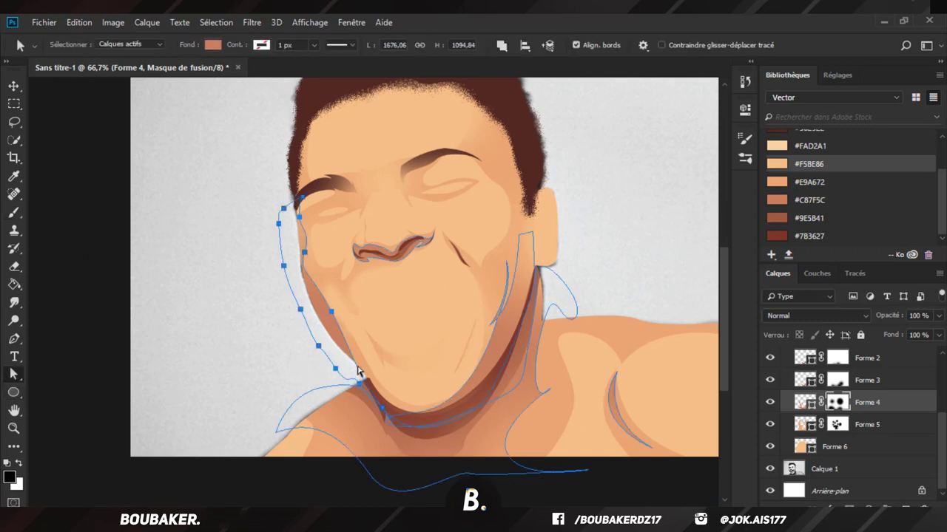
drag(384, 413, 392, 403)
click(177, 282)
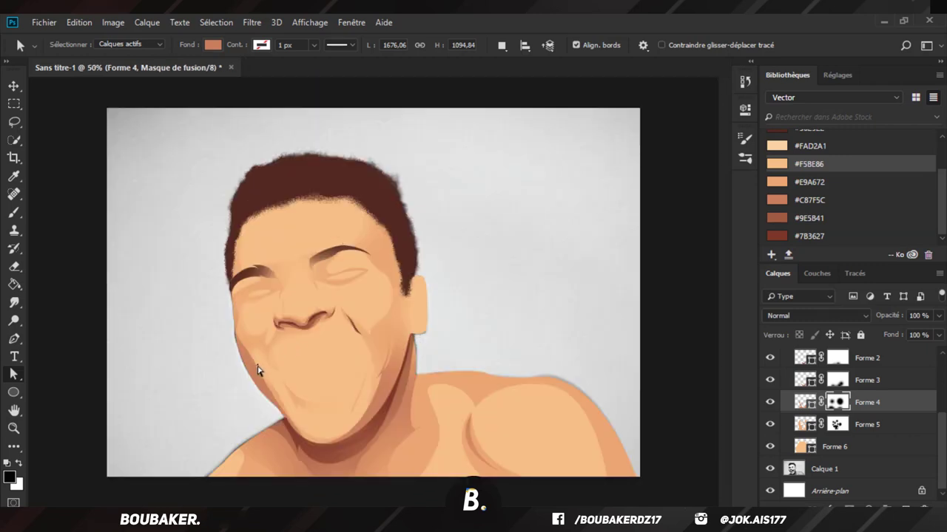
click(258, 370)
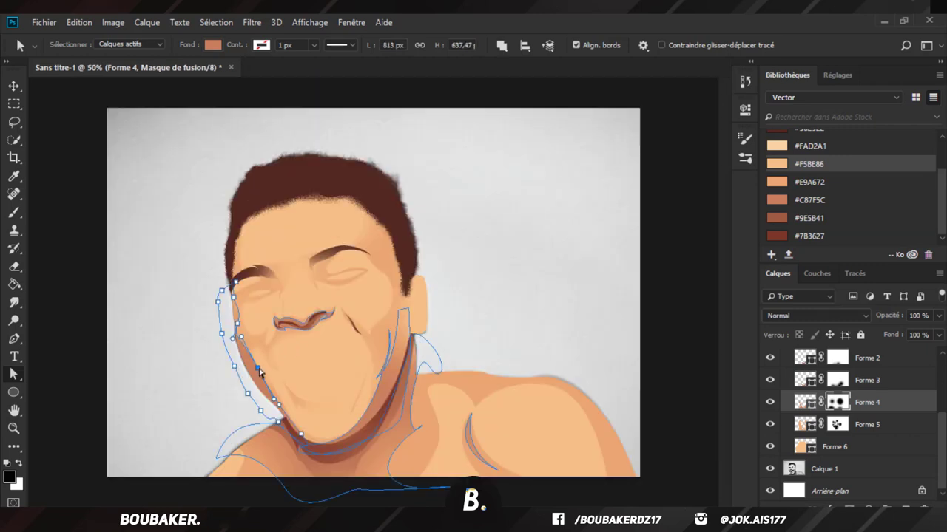
drag(276, 398, 260, 378)
click(262, 381)
drag(232, 339, 237, 336)
click(488, 204)
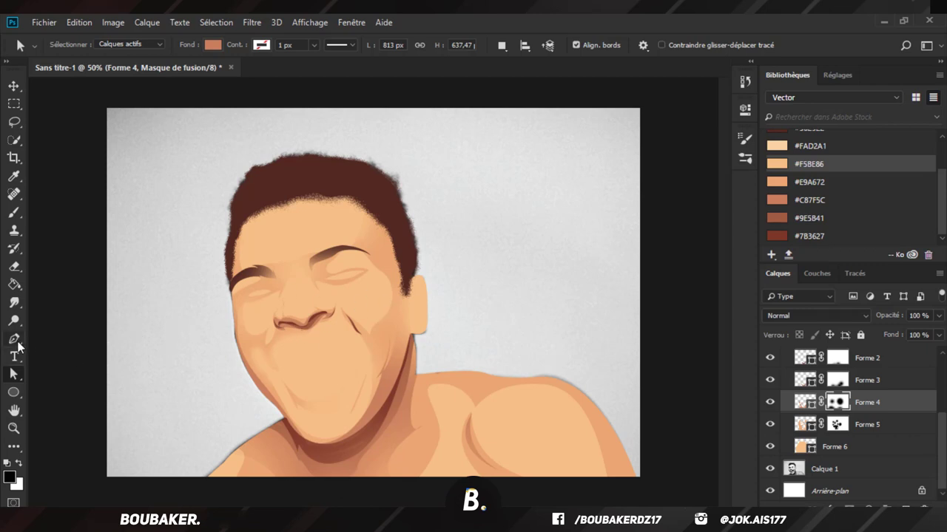
Step: Hide Forme 6 and Forme 5 to uncover the photo's face for tracing with the Pen tool
click(16, 341)
click(770, 447)
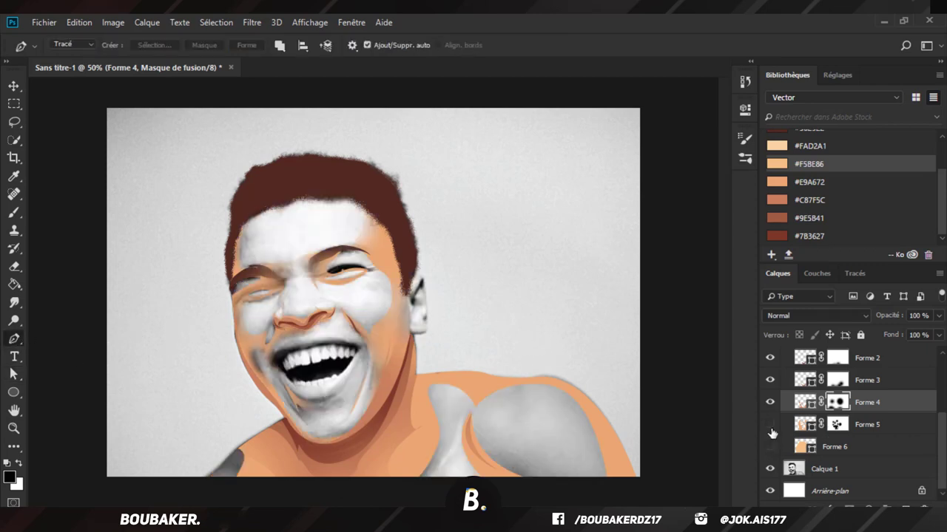
click(770, 427)
click(770, 427)
click(770, 428)
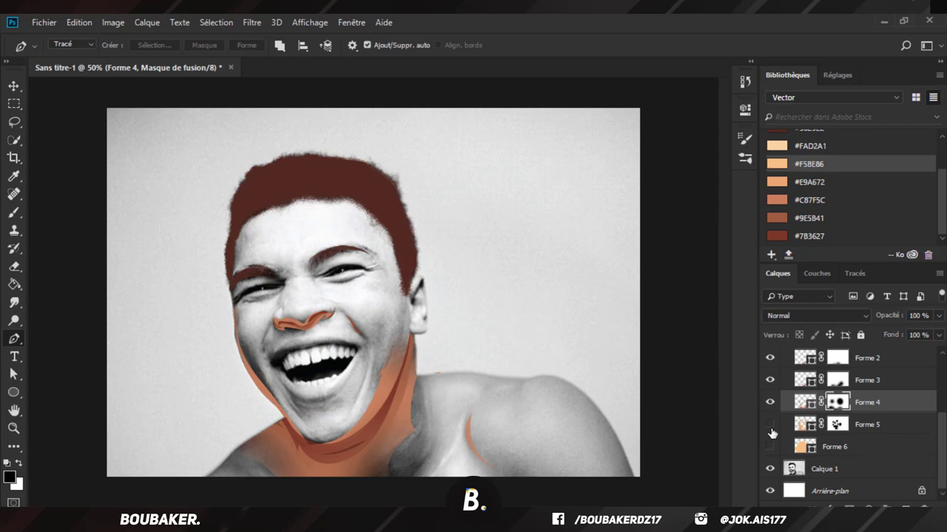
click(878, 382)
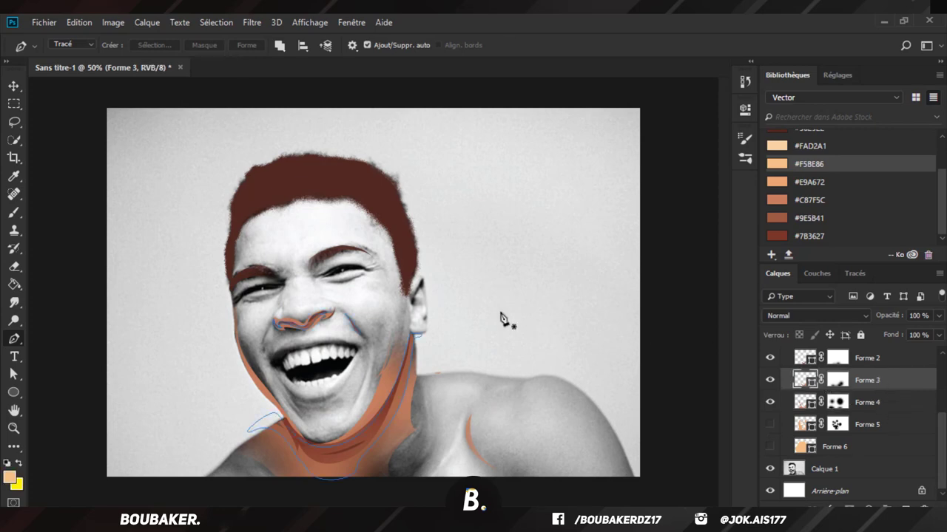
scroll(499, 318, up, 3)
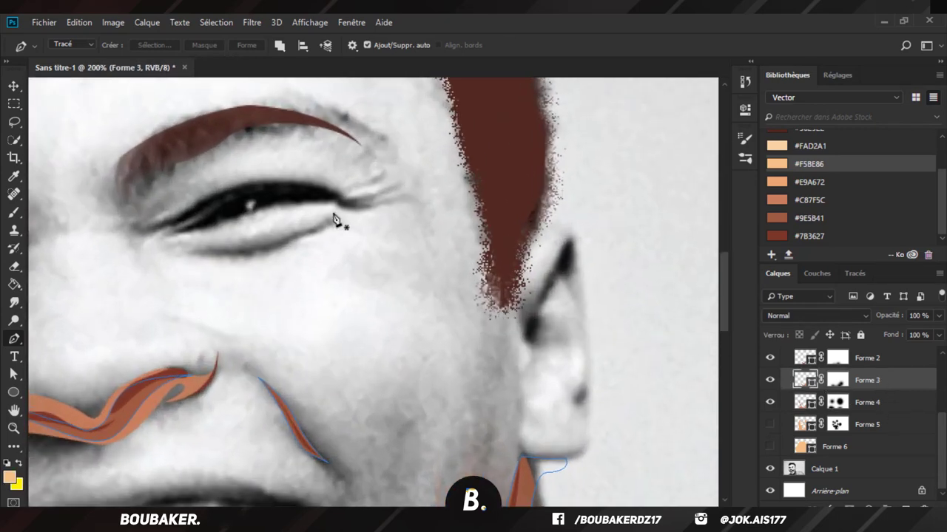
click(334, 211)
drag(193, 246, 134, 232)
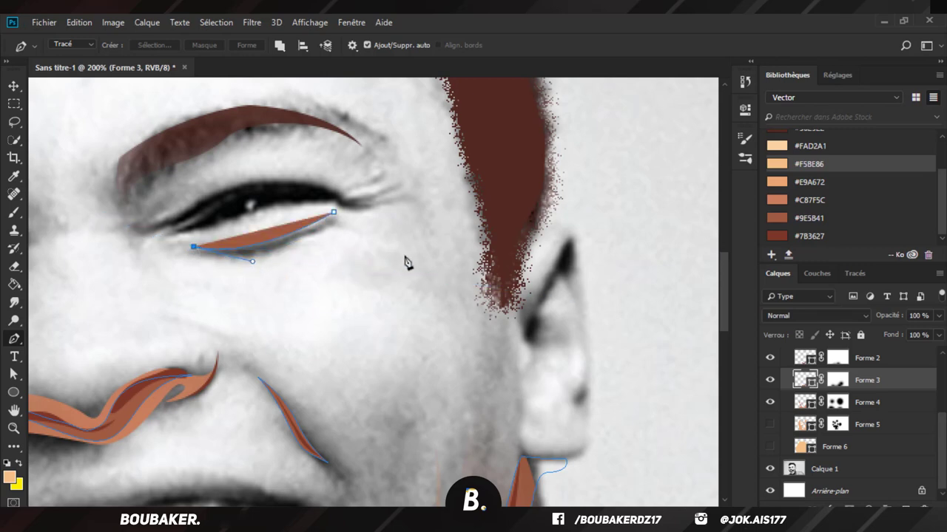
key(ctrl+z)
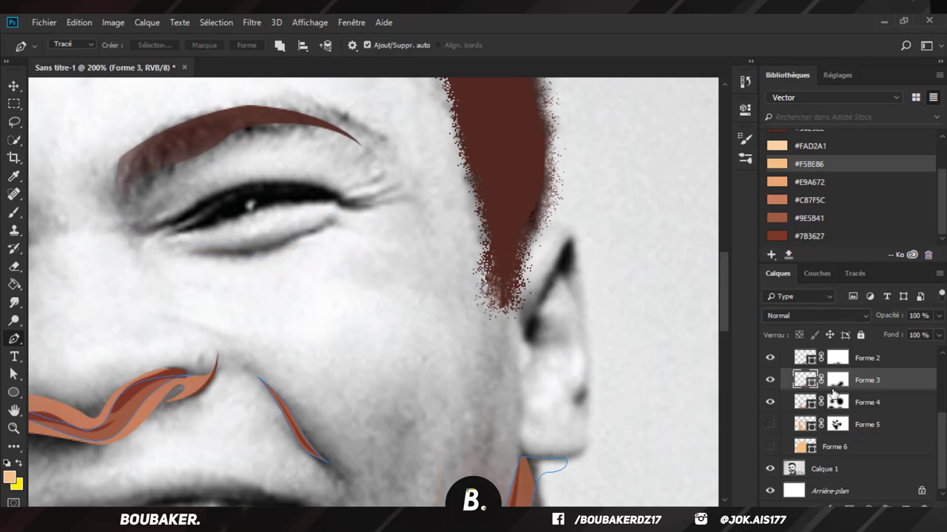
Step: Draw a thin closed crescent on Forme 4 along the crease below the eye nearest the ear
click(836, 402)
click(329, 220)
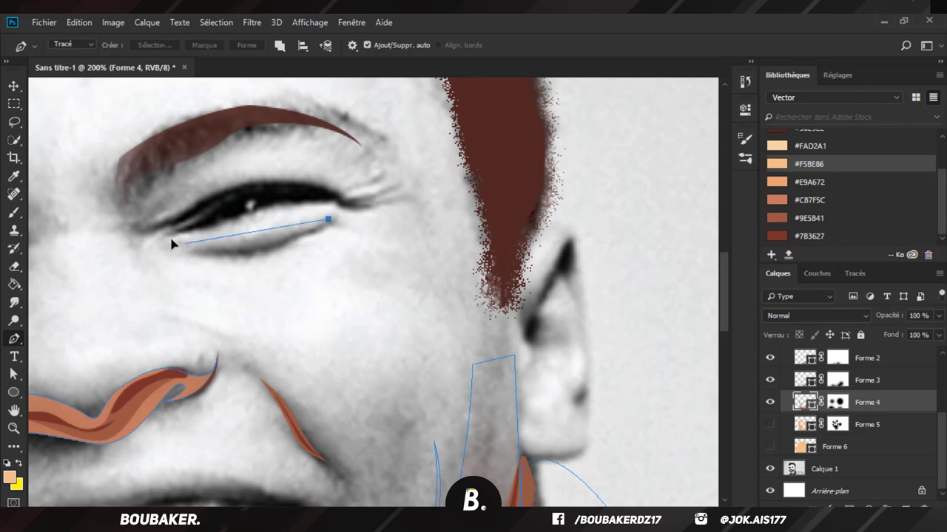
drag(184, 245, 124, 224)
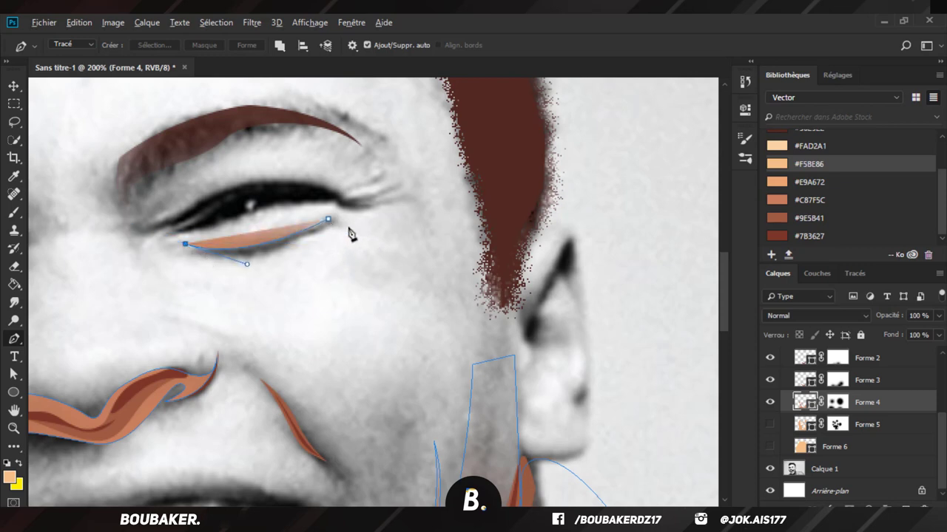
drag(328, 220, 422, 186)
Step: Draw a closed shadow on Forme 4 around the same eye, running from the eyebrow past the inner corner and along the upper lid
scroll(383, 222, up, 1)
drag(178, 201, 169, 239)
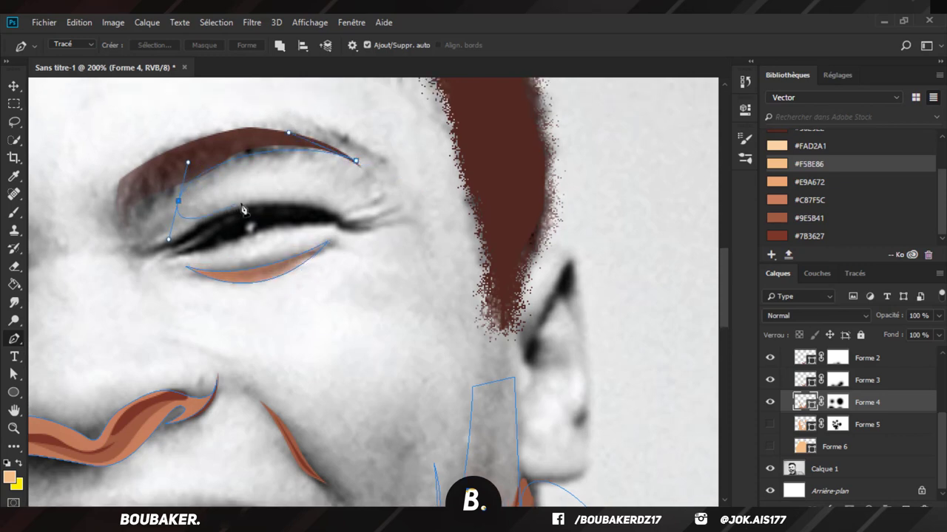
drag(255, 195, 309, 197)
click(349, 220)
drag(225, 237, 184, 260)
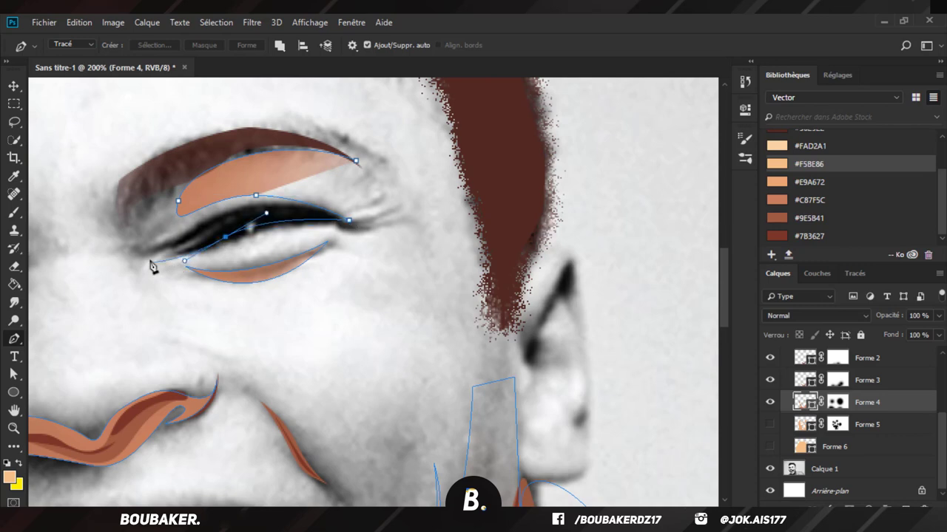
drag(113, 216, 114, 204)
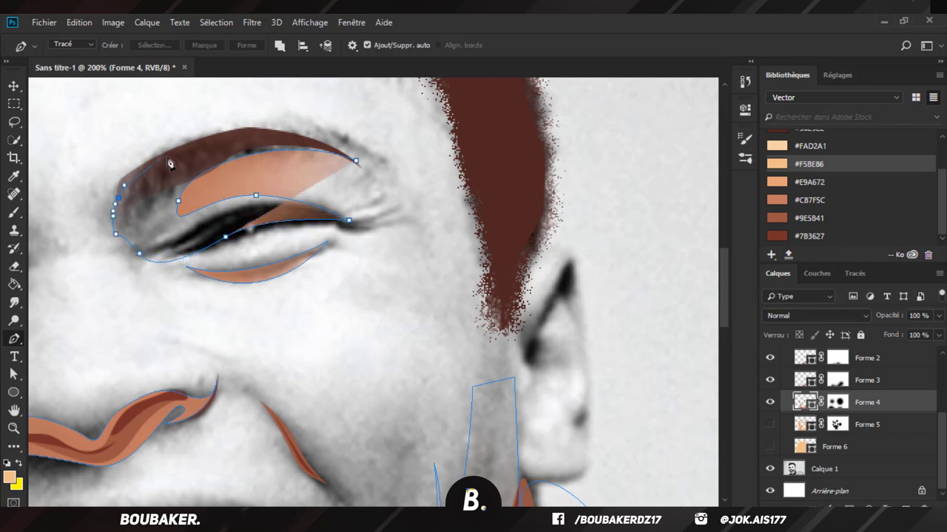
drag(178, 149, 210, 137)
click(356, 160)
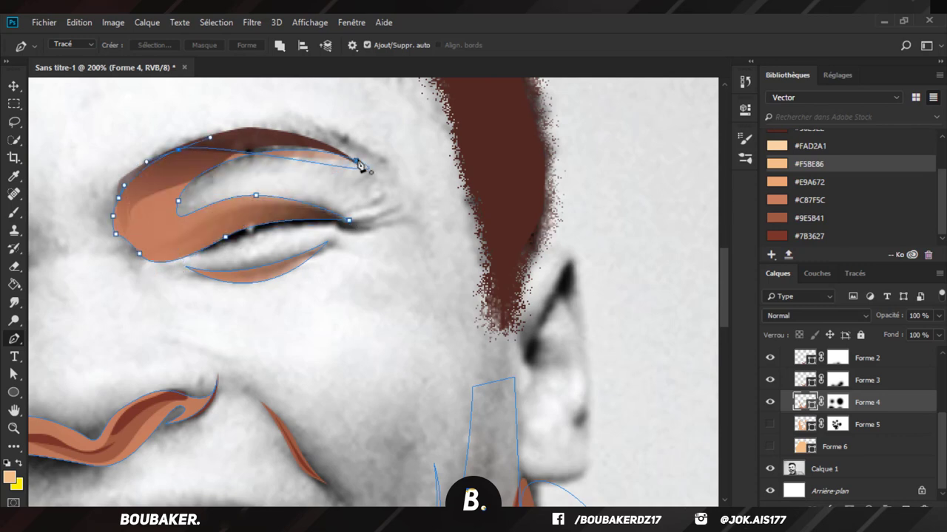
drag(360, 166, 427, 204)
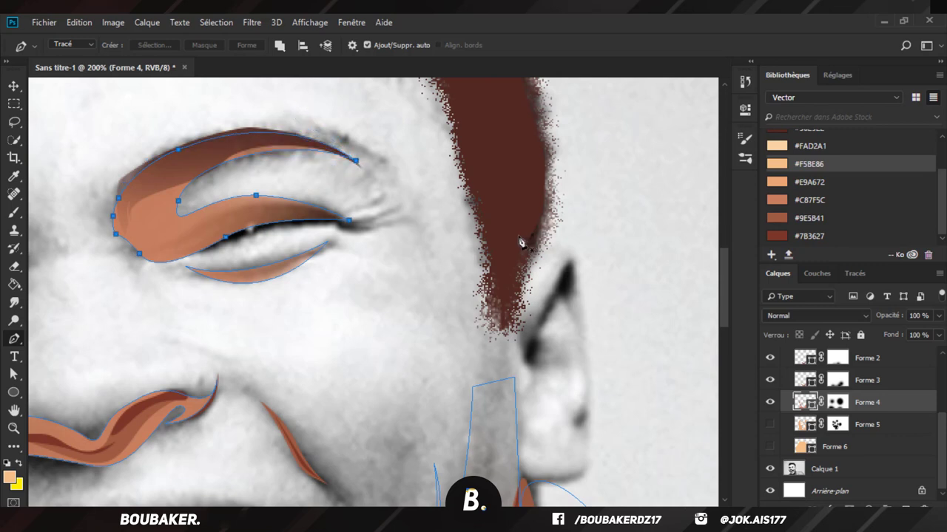
Step: Start the other eye's shadow path on Forme 4, tracing beneath the eyebrow, along the upper lid and back below the eye
scroll(379, 503, left, 5)
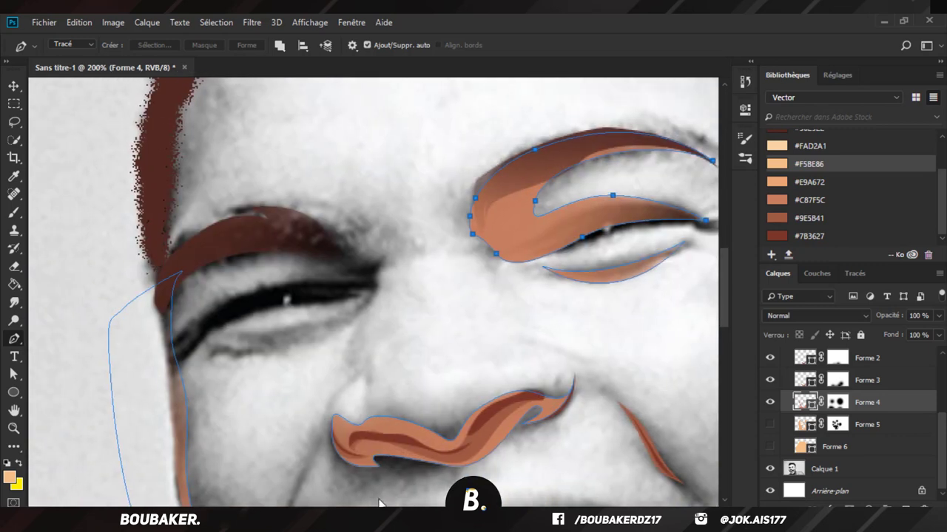
drag(174, 271, 238, 234)
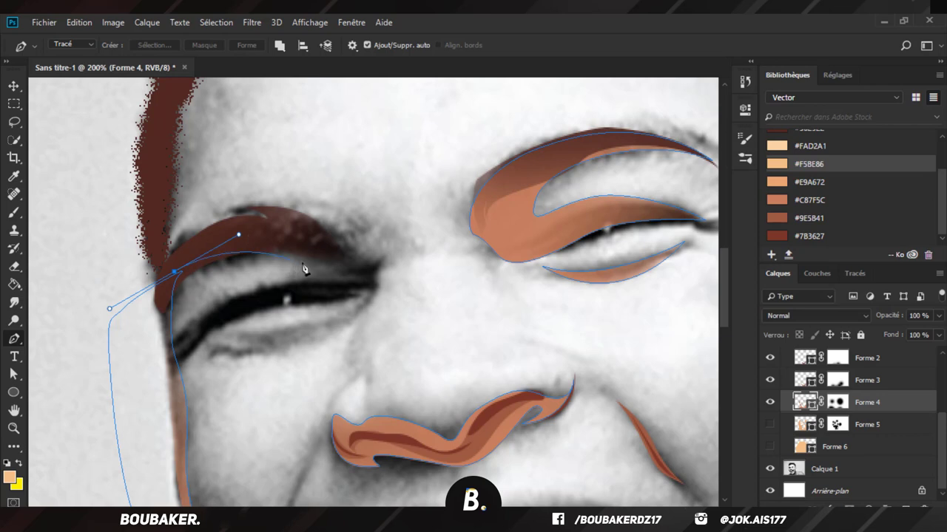
drag(312, 265, 320, 291)
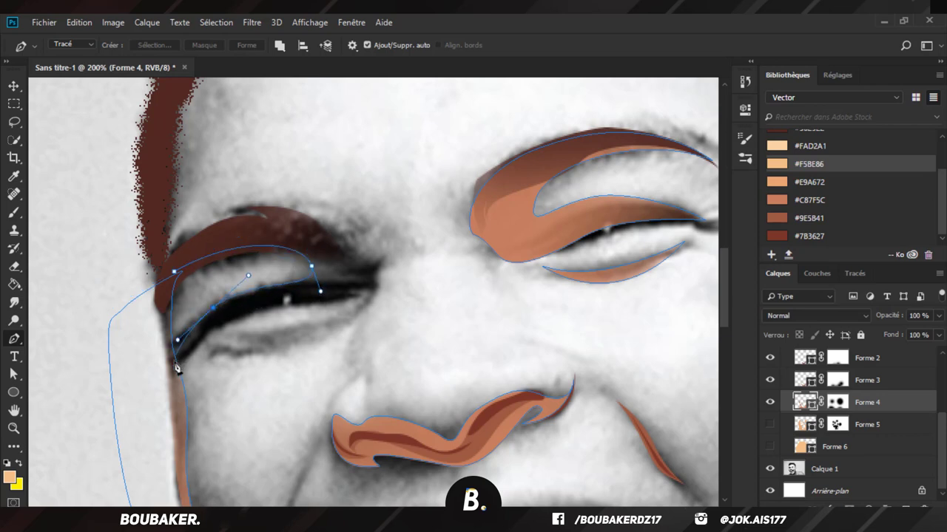
drag(174, 360, 181, 369)
drag(253, 316, 284, 353)
click(323, 333)
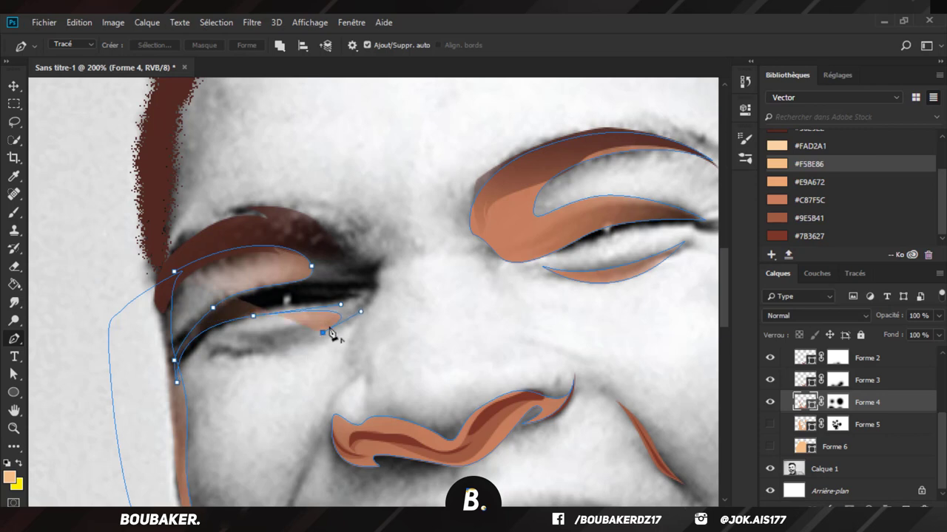
Step: Continue the eye shadow path around the inner corner and over the eyebrow, and close it at its starting point
drag(374, 272, 370, 237)
click(374, 272)
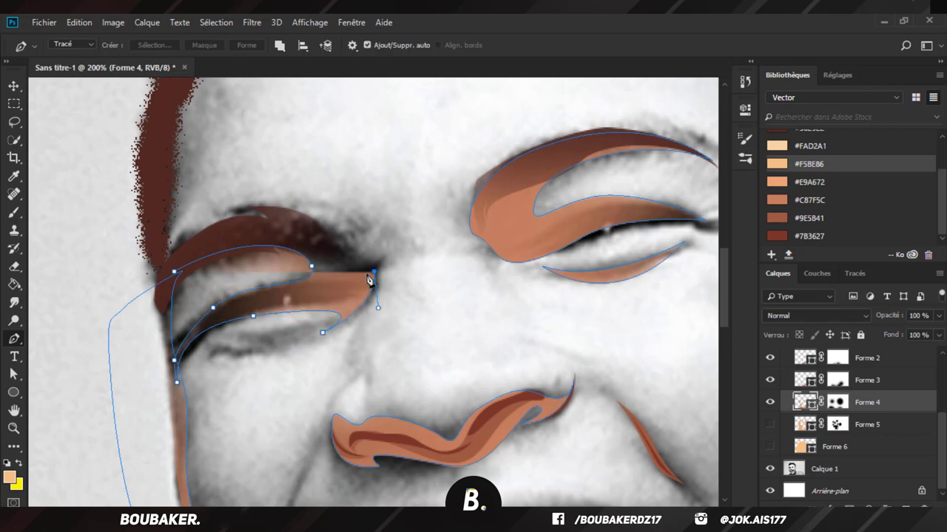
drag(252, 209, 180, 217)
alt+click(253, 209)
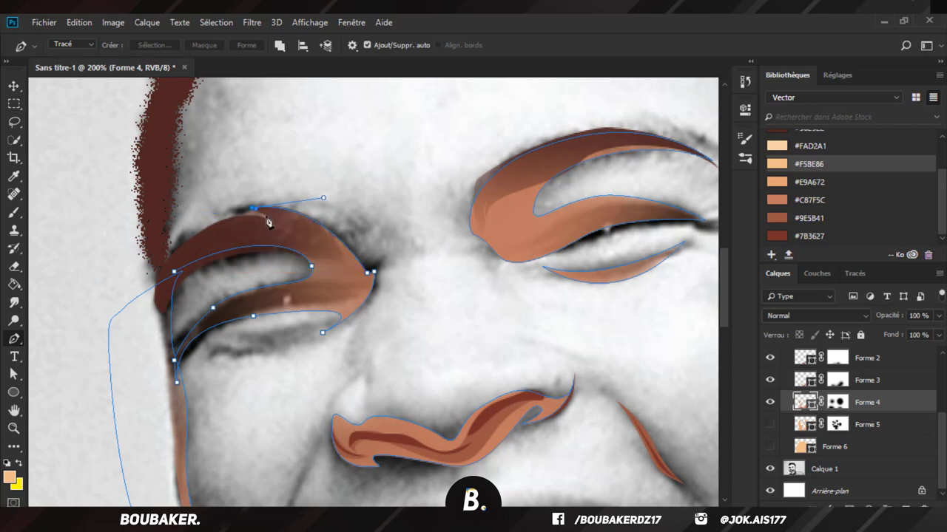
drag(148, 275, 135, 319)
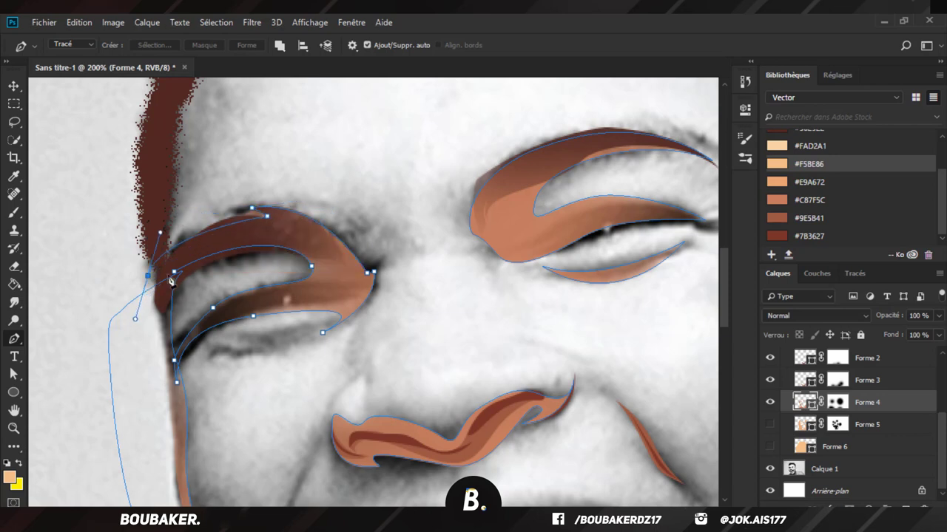
click(176, 274)
ctrl+click(263, 135)
key(ctrl+minus)
key(ctrl+minus)
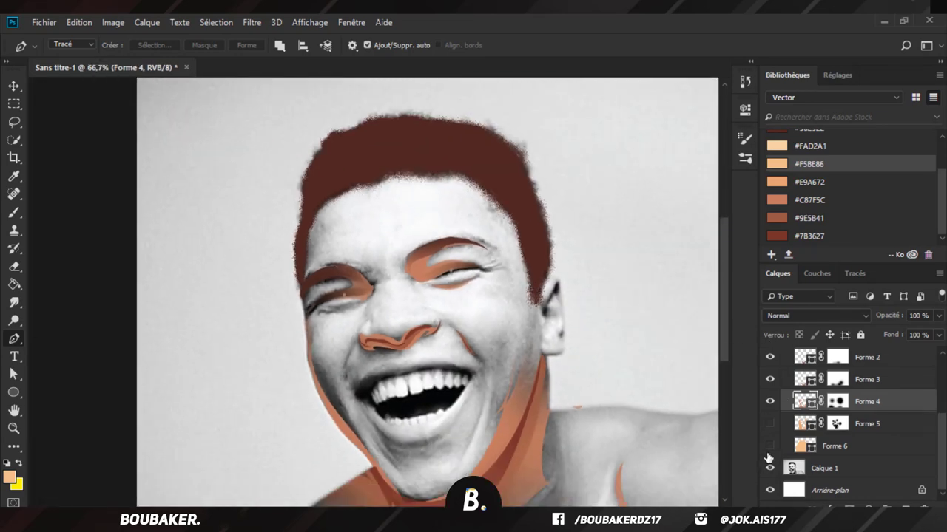
Step: Show the Forme 5 and Forme 6 layers so the full skin shading covers the portrait
drag(769, 425, 770, 444)
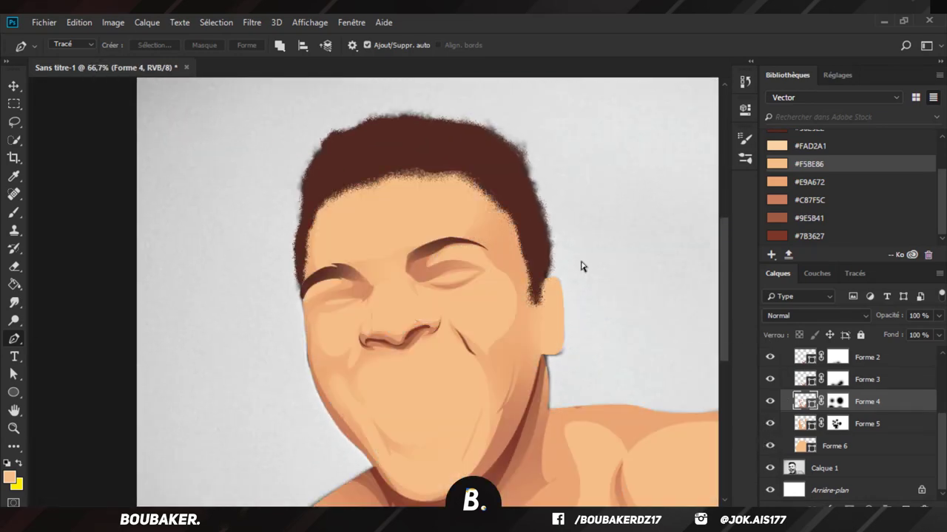
key(ctrl+minus)
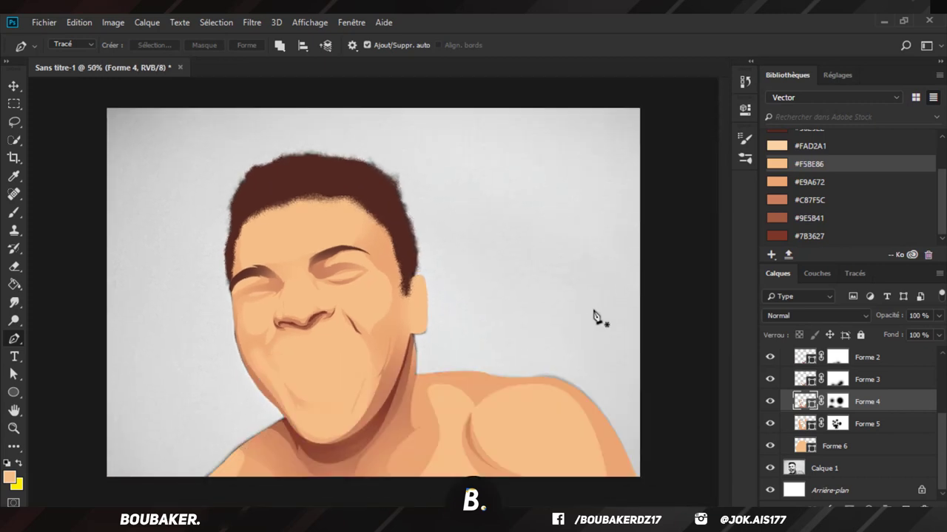
Step: Paint on the Forme 2 layer mask with a soft 412 px brush to fade the neck shadow below the chin
scroll(867, 422, up, 3)
click(839, 432)
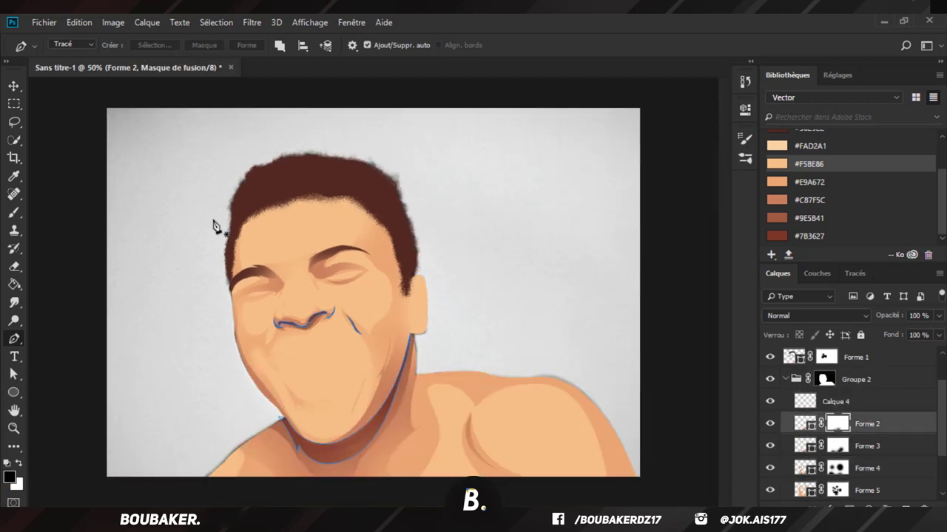
key(b)
key(d)
mouse_move(431, 451)
mouse_down()
mouse_move(322, 520)
mouse_move(410, 474)
mouse_up()
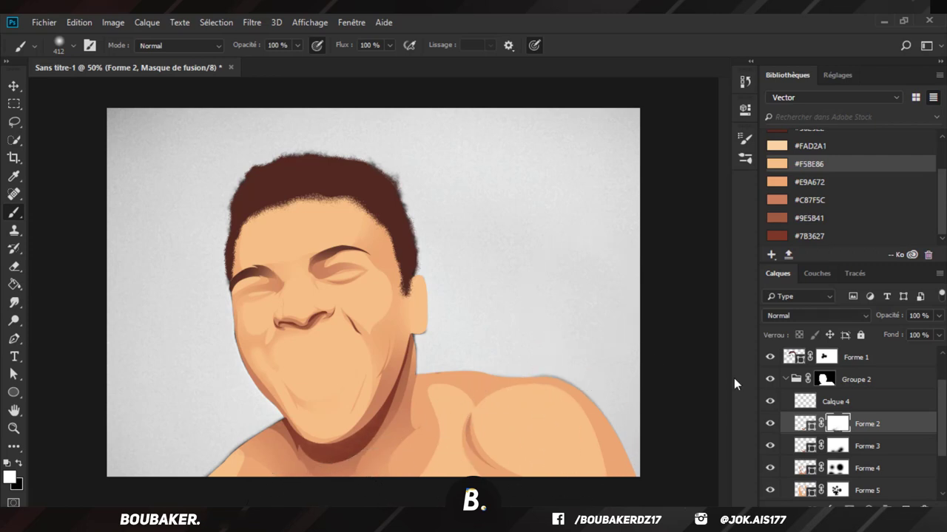
key(x)
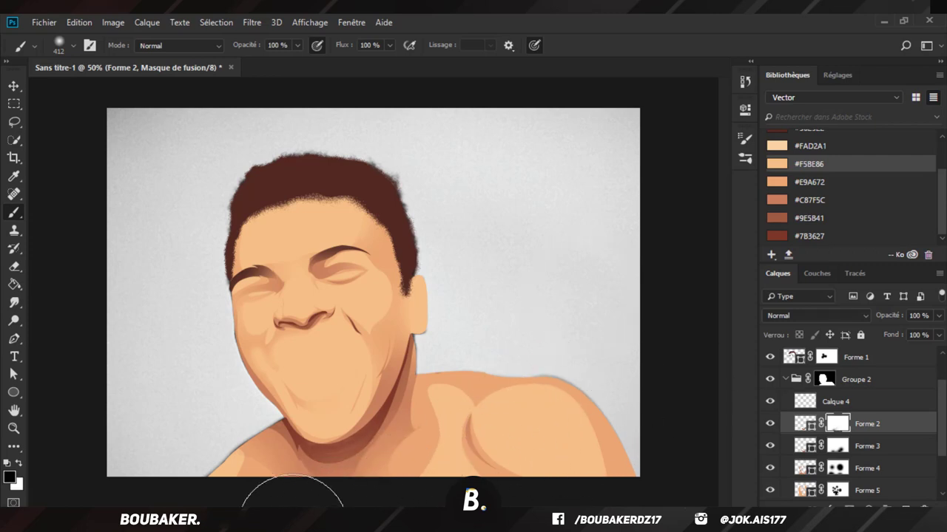
Step: Adjust the curve of the Forme 4 shadow path under the chin with the direct selection tool
click(840, 451)
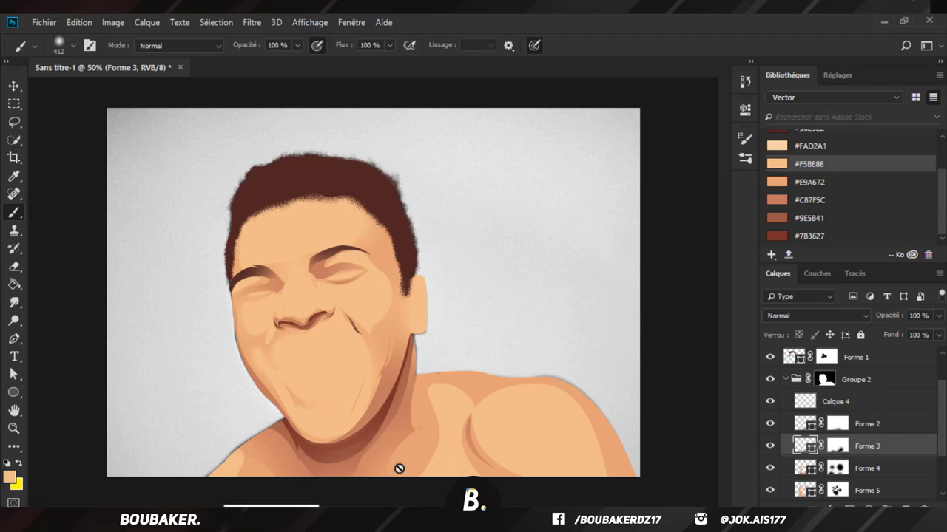
click(803, 469)
click(13, 374)
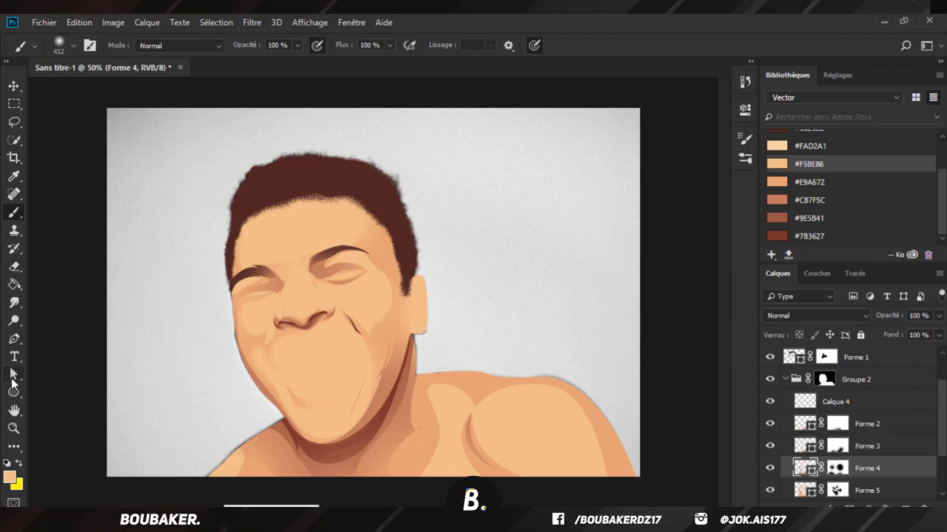
click(346, 450)
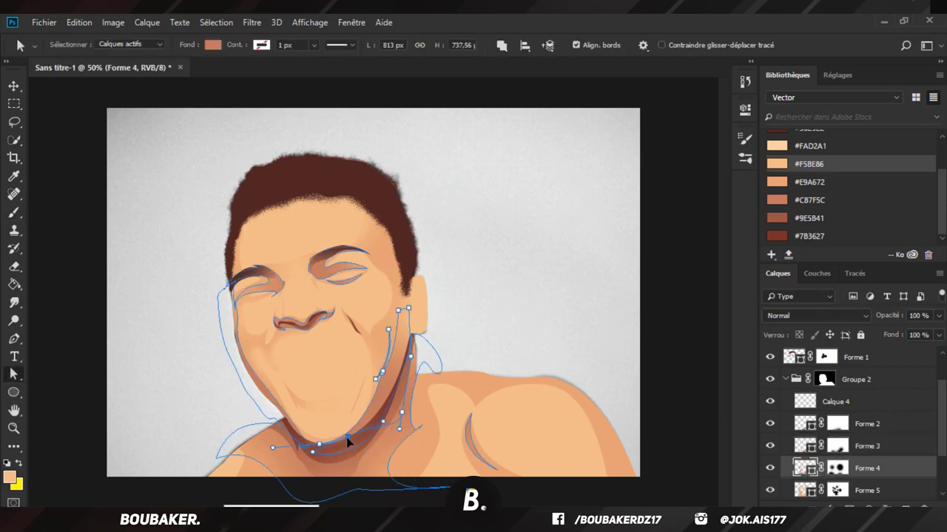
click(348, 458)
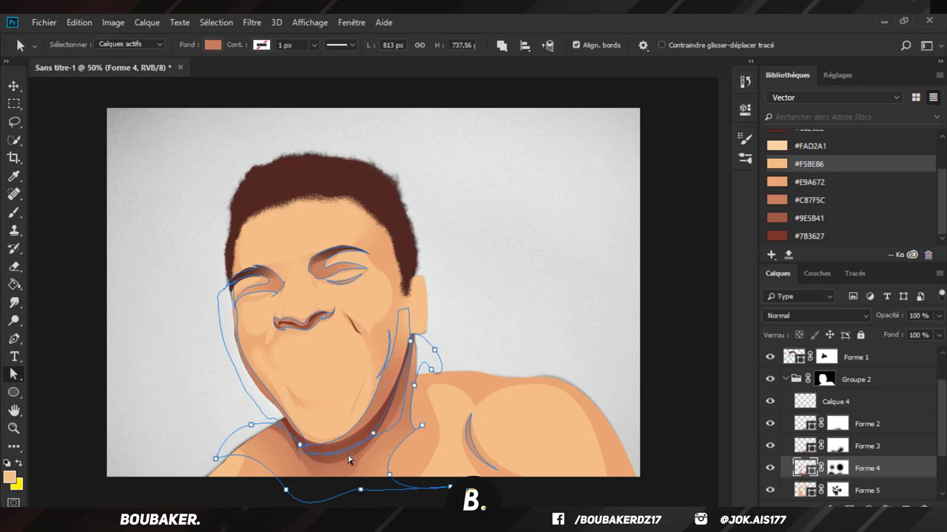
click(384, 439)
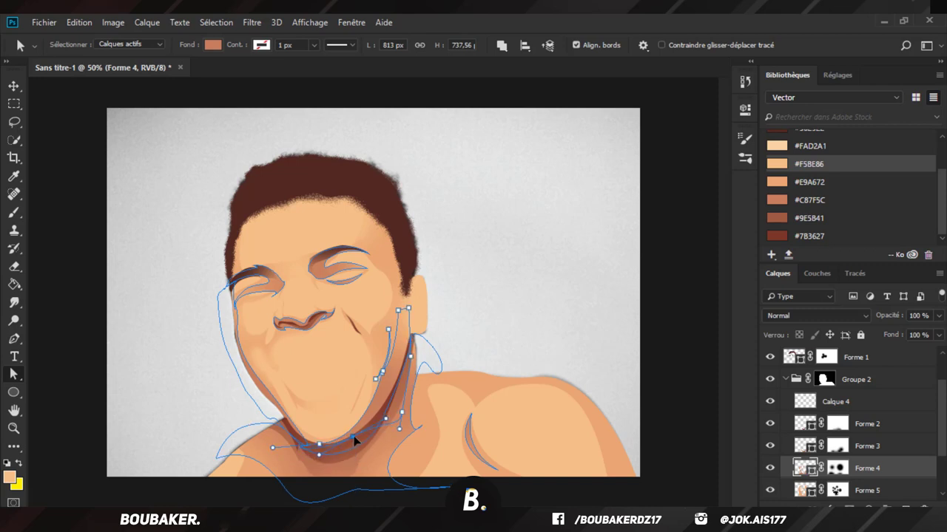
click(619, 278)
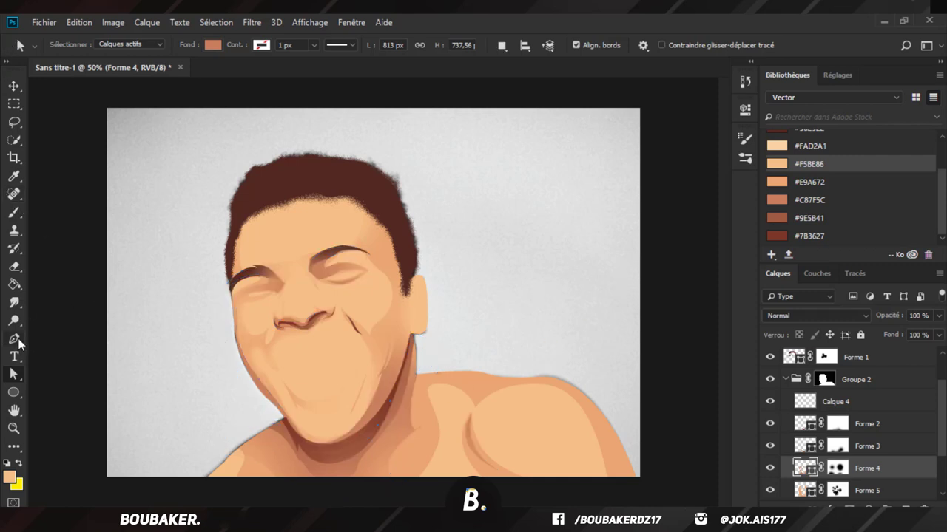
Step: Hide the Forme 6 layer to reveal the photo's mouth, and collapse Groupe 2
click(17, 341)
scroll(779, 454, down, 3)
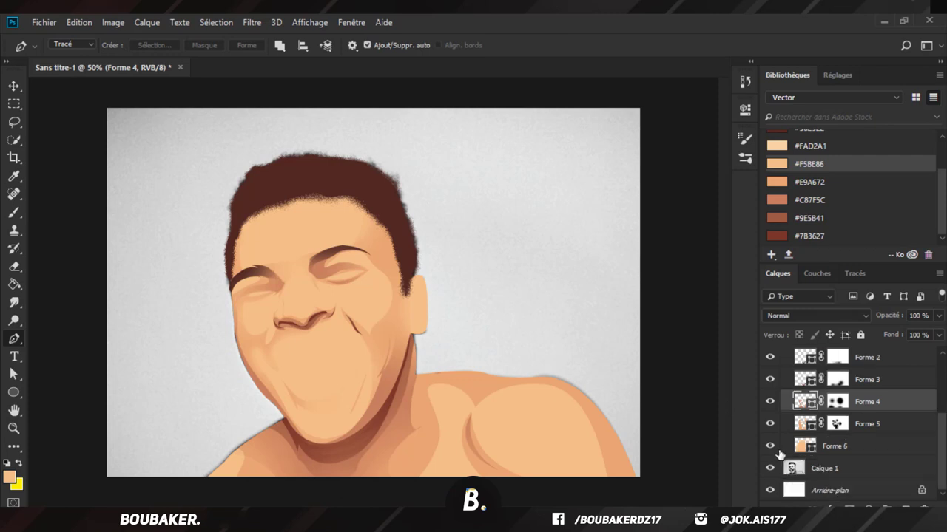
click(770, 446)
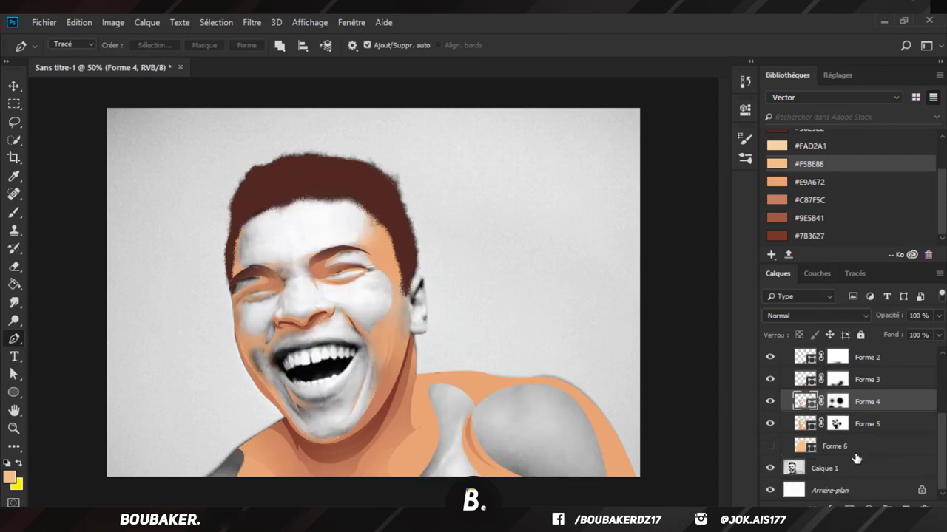
scroll(874, 442, up, 3)
click(785, 379)
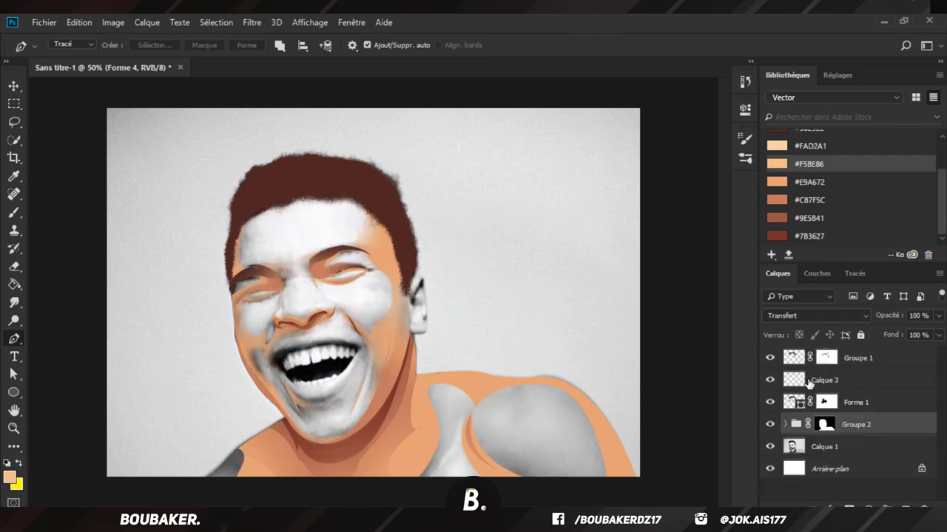
Step: On the Forme 1 layer, start a Pen path at the mouth's right corner and trace the lower edges of the right upper teeth
click(880, 404)
key(ctrl+plus)
key(ctrl+plus)
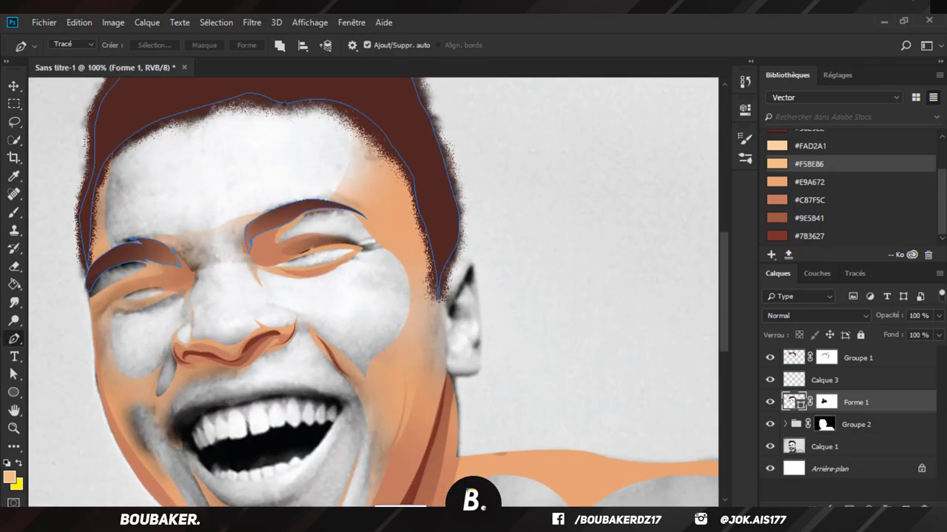
scroll(432, 431, up, 2)
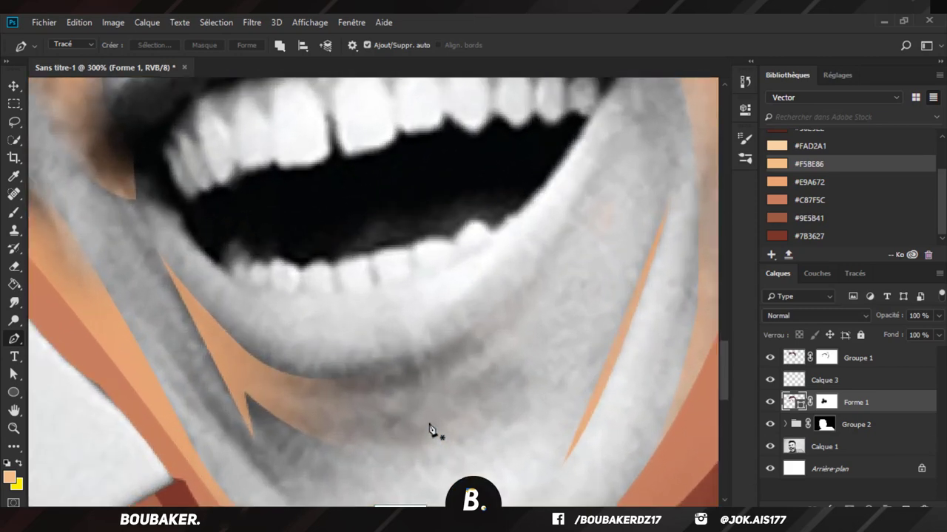
scroll(641, 154, up, 3)
click(592, 230)
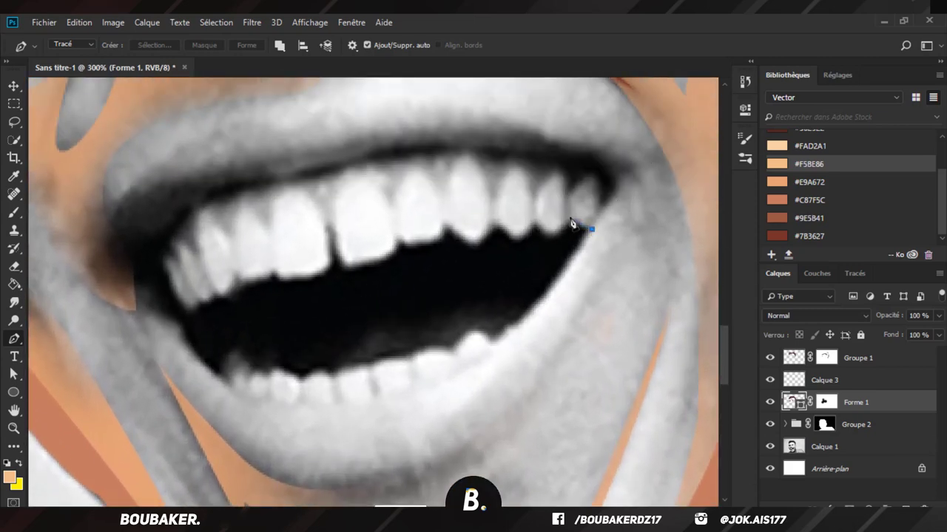
click(566, 206)
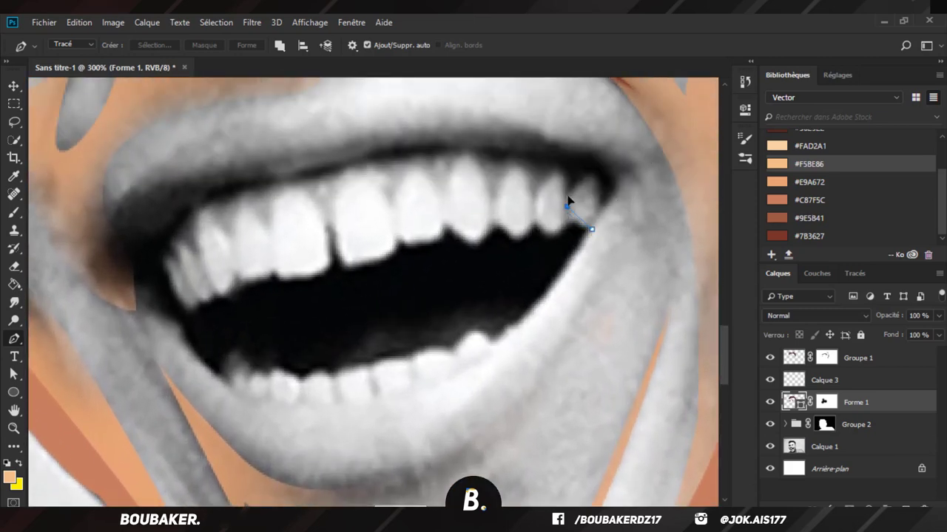
drag(538, 230, 392, 244)
alt+click(537, 230)
click(442, 216)
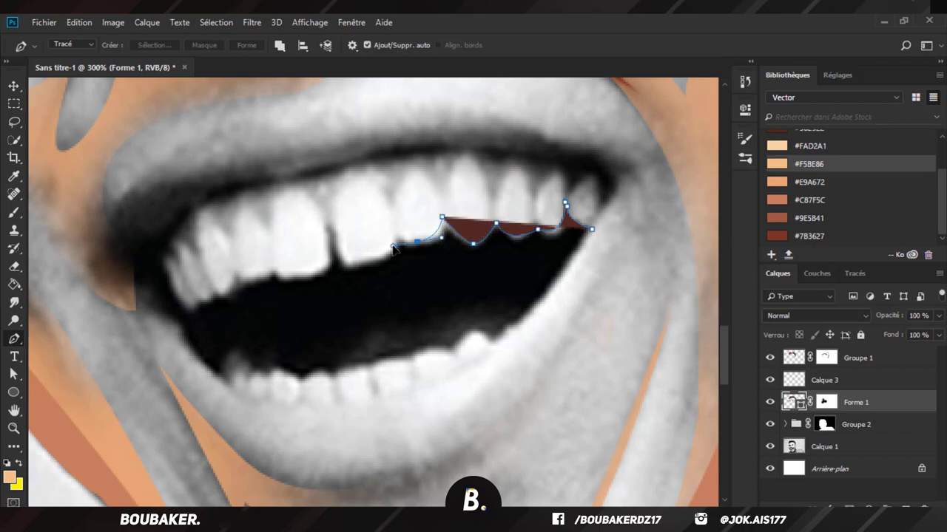
Step: Continue the Pen path along the lower edges of the central upper teeth, dipping into each gap between them
click(388, 209)
drag(333, 234, 321, 177)
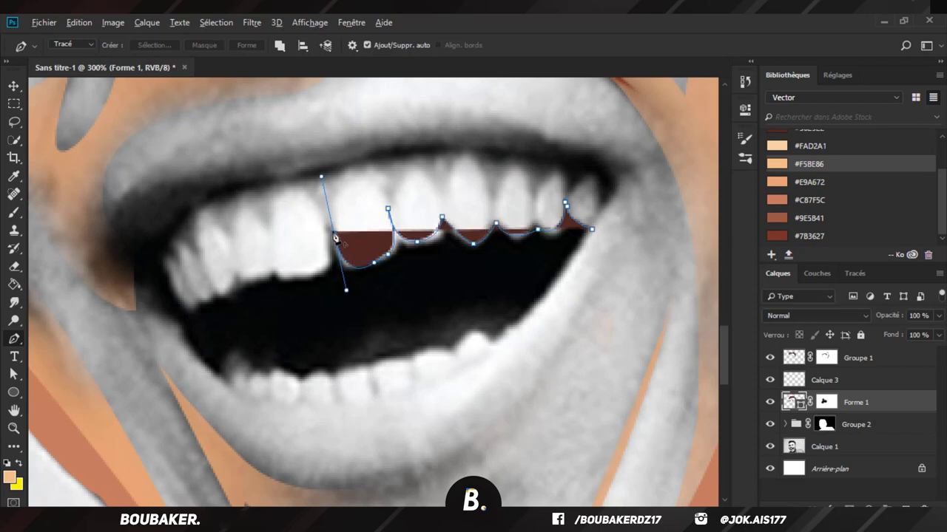
click(330, 234)
drag(306, 275, 230, 281)
click(271, 246)
drag(226, 243, 215, 299)
drag(203, 262, 198, 239)
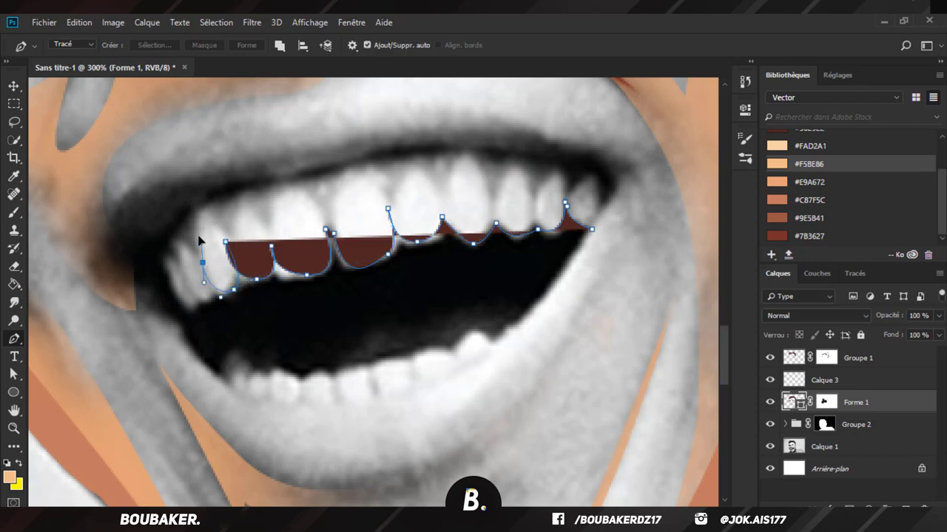
Step: Trace the lower edges of the last small upper teeth up to the mouth's left side
click(203, 262)
click(210, 298)
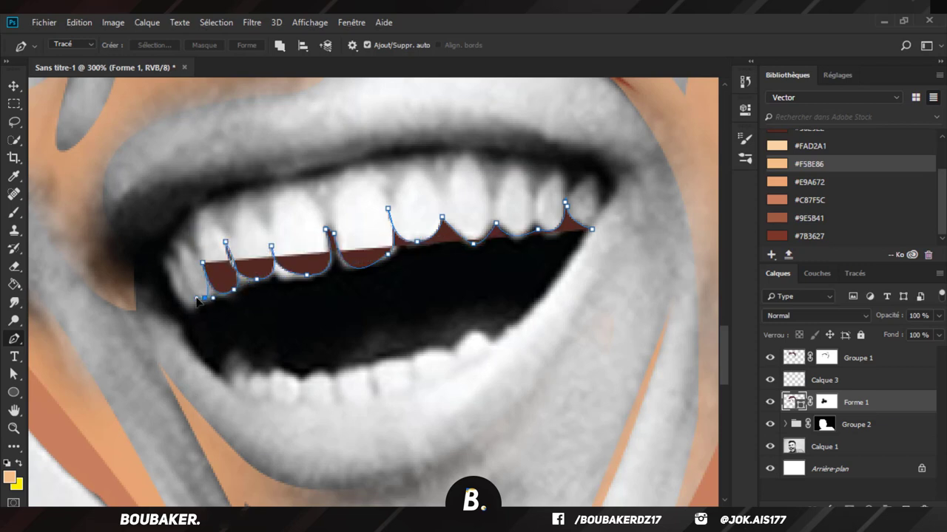
drag(180, 261, 170, 299)
click(161, 258)
Step: Extend the path down the mouth's left side to the lower teeth and set the Forme 1 layer's opacity to 35 %
scroll(179, 266, down, 2)
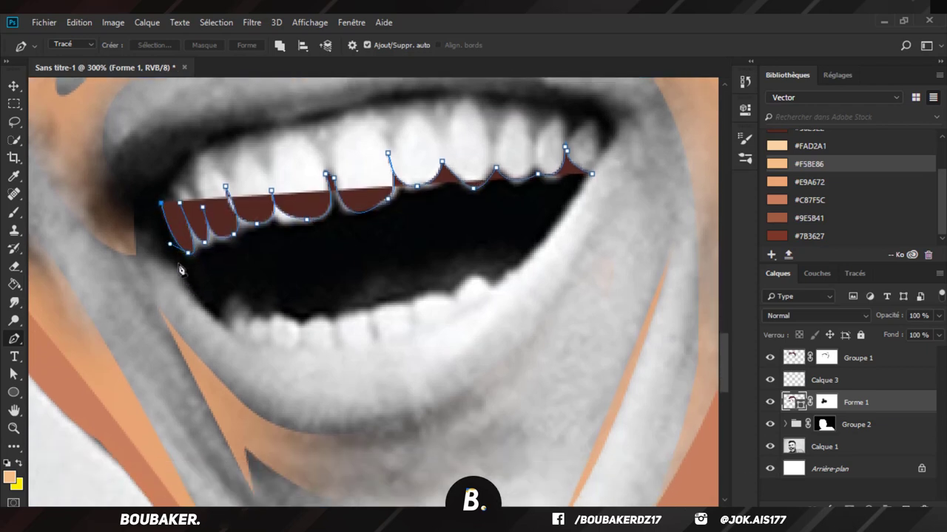
drag(184, 267, 227, 294)
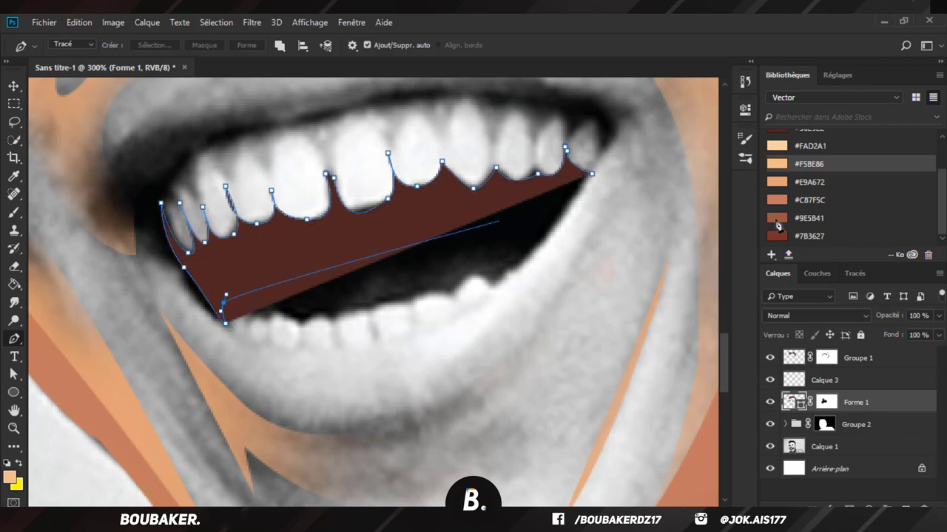
drag(883, 315, 829, 318)
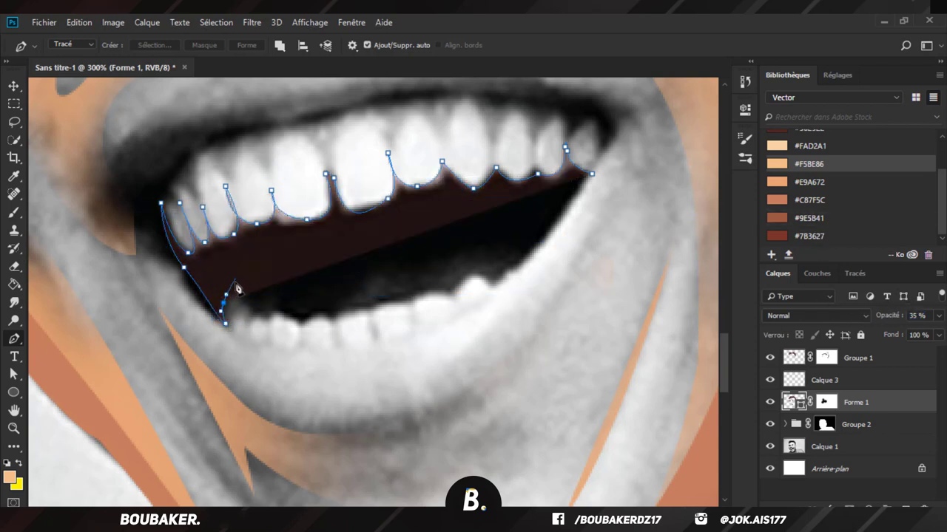
Step: Trace the upper edges of the lower teeth, close the mouth interior path at the right corner, and set Forme 1's opacity to 100 %
drag(249, 314, 464, 317)
click(251, 324)
click(331, 325)
drag(469, 276, 488, 271)
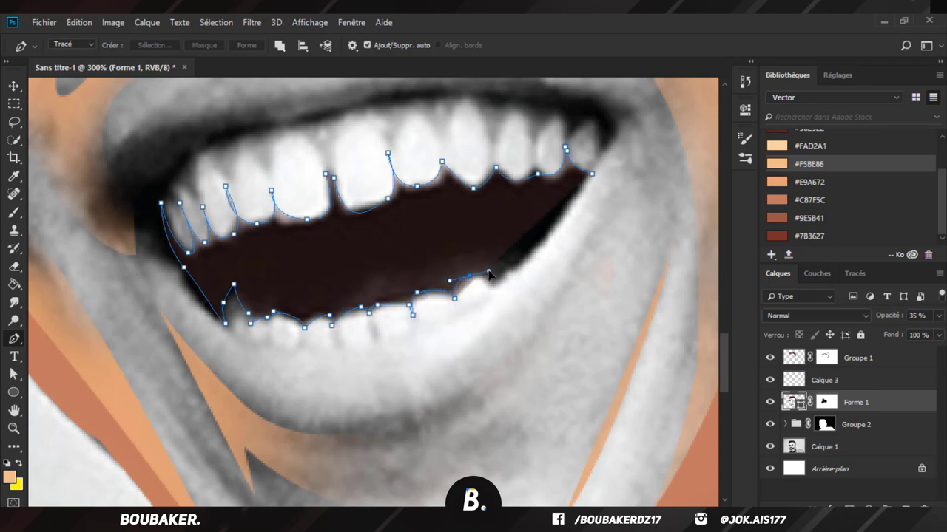
click(490, 286)
drag(535, 245, 562, 211)
click(592, 180)
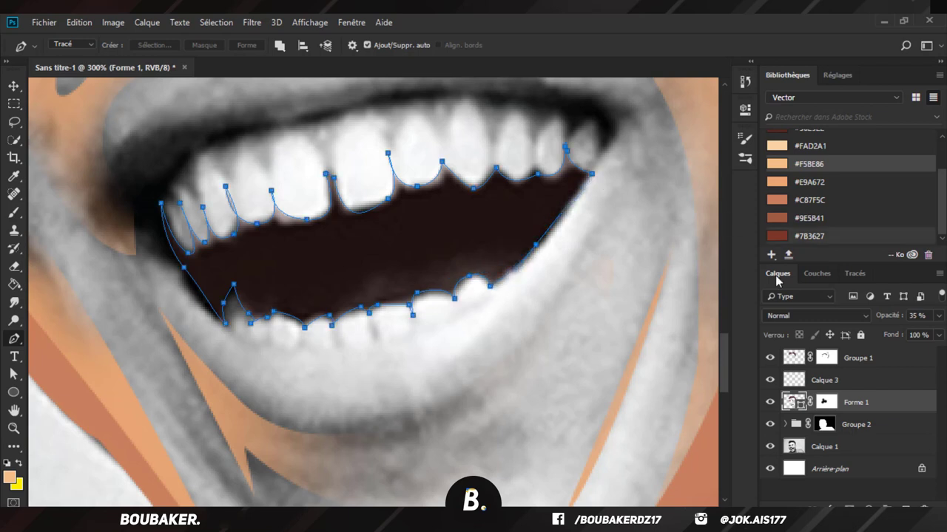
drag(882, 318, 920, 316)
Step: Start a new Pen path on Forme 1 around the gum-side edges of the upper teeth, from the rightmost tooth towards the centre
scroll(584, 285, up, 3)
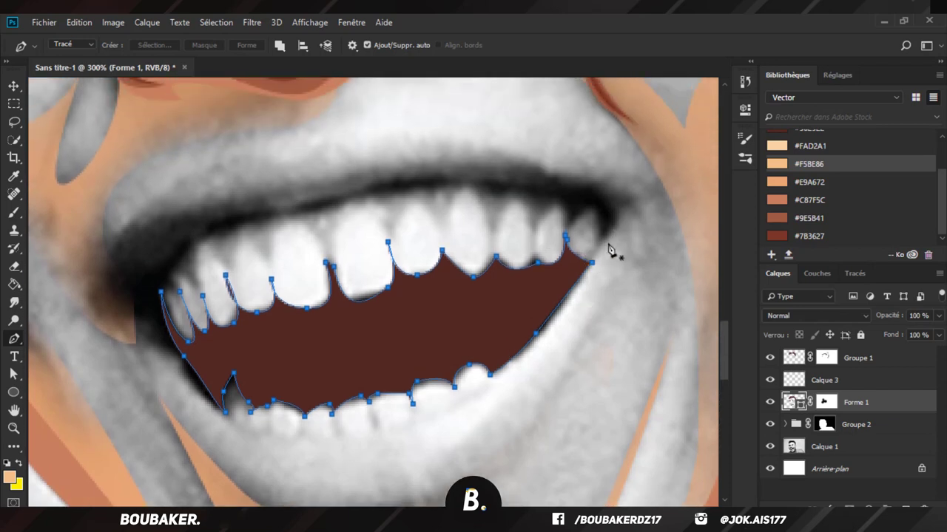
drag(598, 246, 545, 269)
drag(544, 216, 334, 215)
click(489, 242)
click(444, 237)
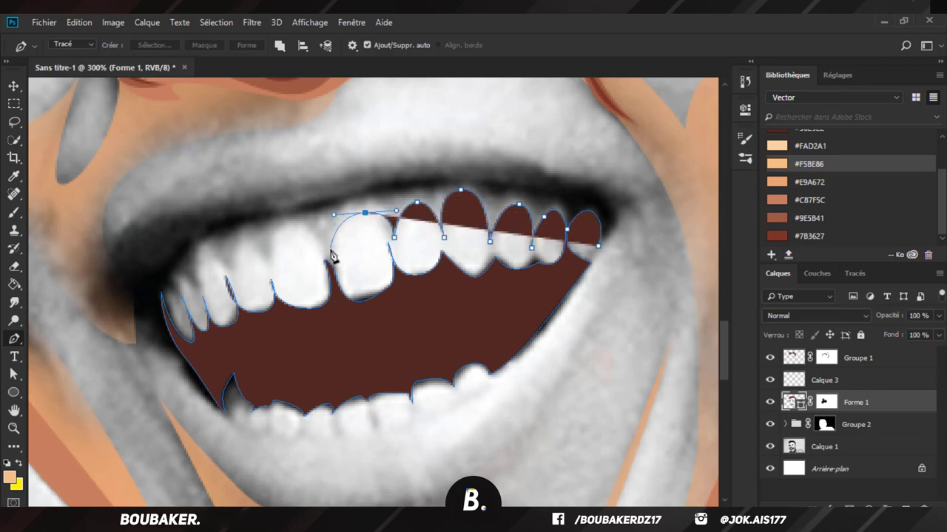
Step: Continue the gum-line path over the tops of the left upper teeth to the mouth's left side
click(329, 249)
drag(283, 231, 225, 238)
click(264, 270)
click(227, 267)
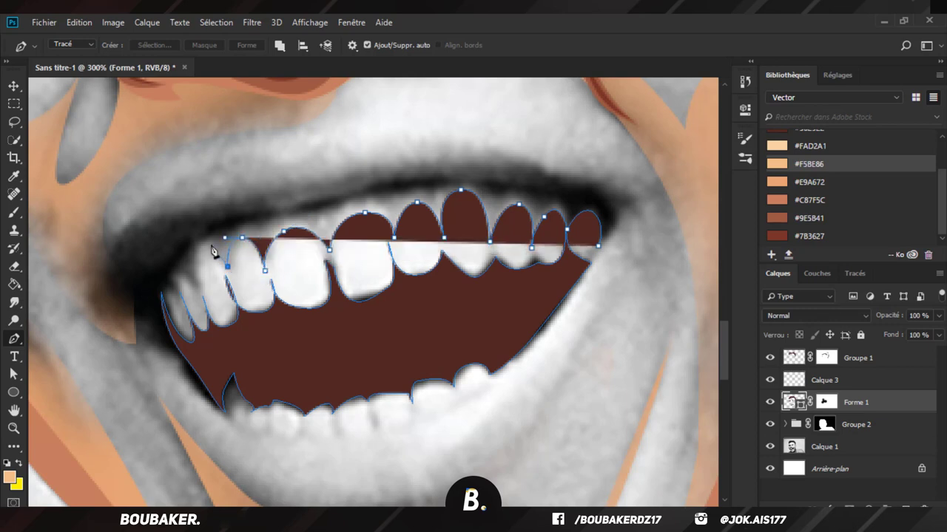
click(200, 284)
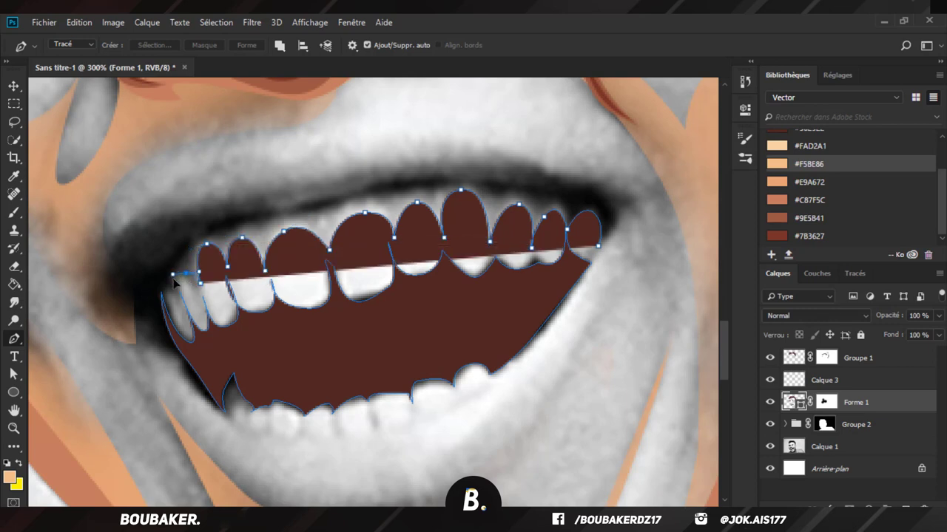
click(178, 293)
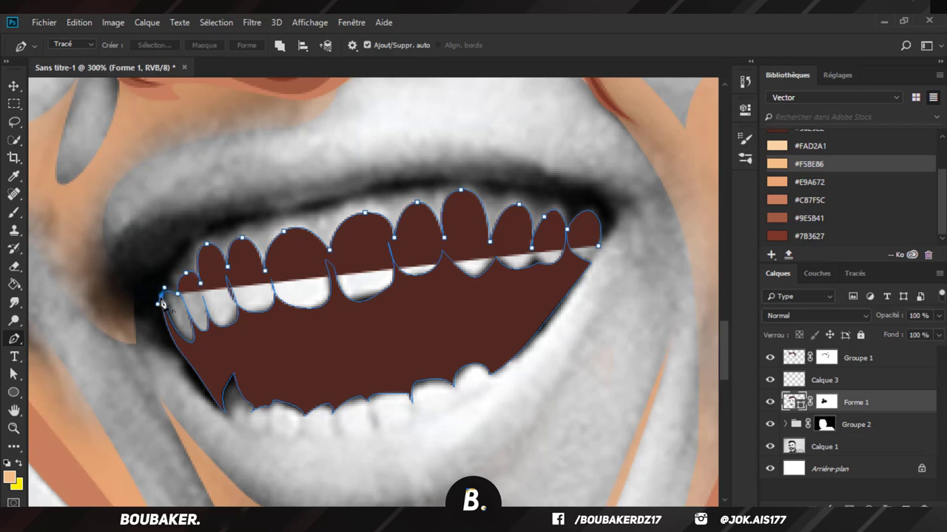
Step: Trace the upper gum edge under the lip from the mouth's left side to its right corner, closing the Forme 1 path at the rightmost tooth
drag(213, 229, 275, 196)
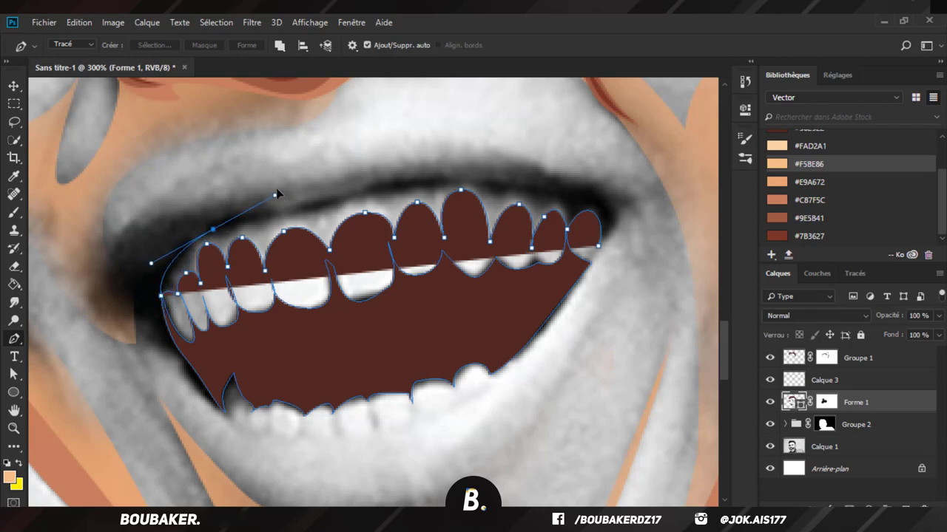
drag(344, 198, 398, 170)
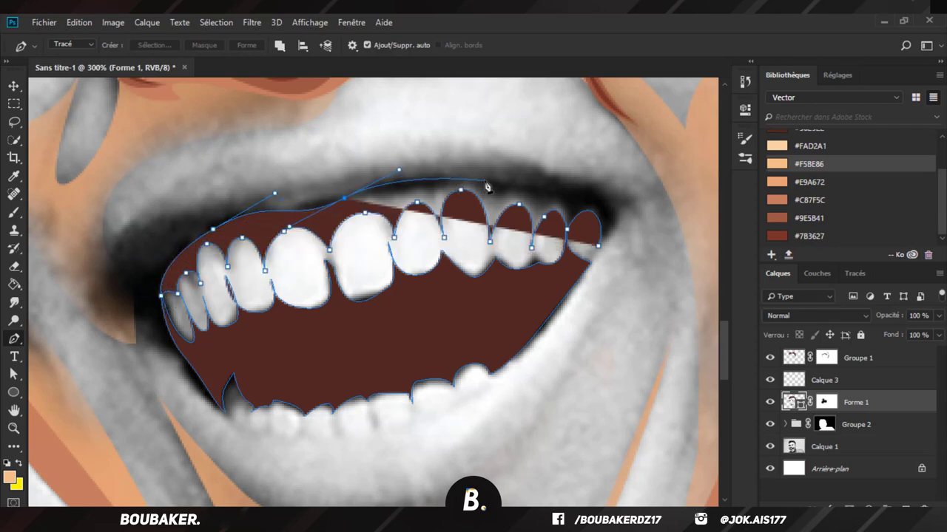
drag(529, 190, 642, 251)
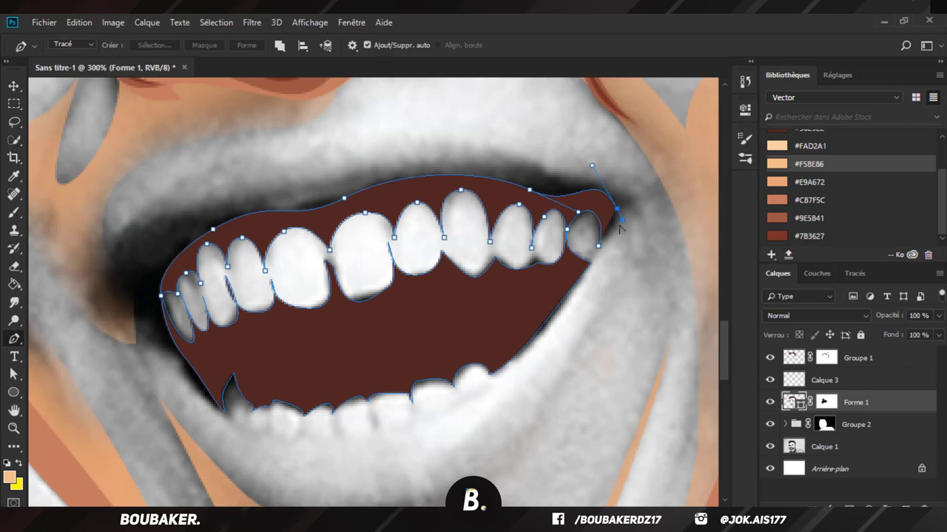
click(599, 247)
key(Return)
Step: Add an empty layer directly above Groupe 2 and hide the Calque 1 photo layer to check the illustration
click(891, 430)
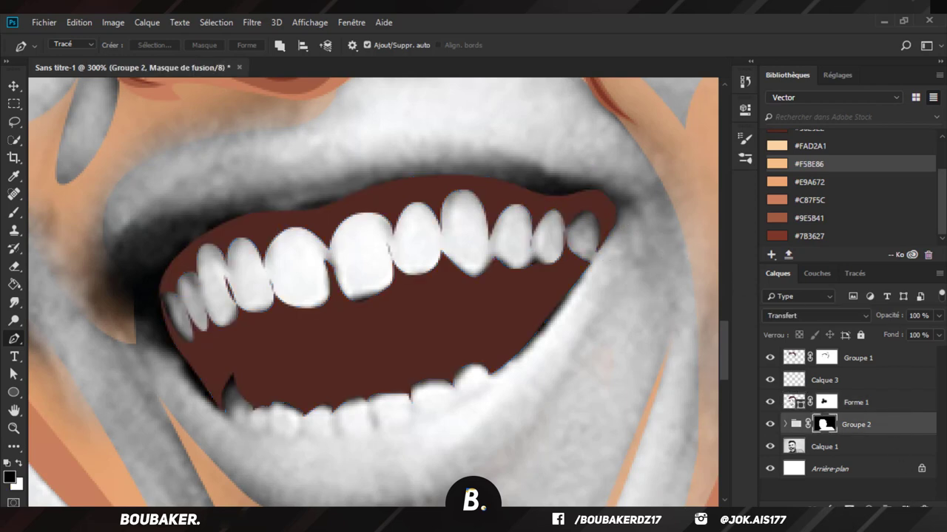
click(905, 508)
key(ctrl+minus)
key(ctrl+minus)
key(ctrl+minus)
key(ctrl+minus)
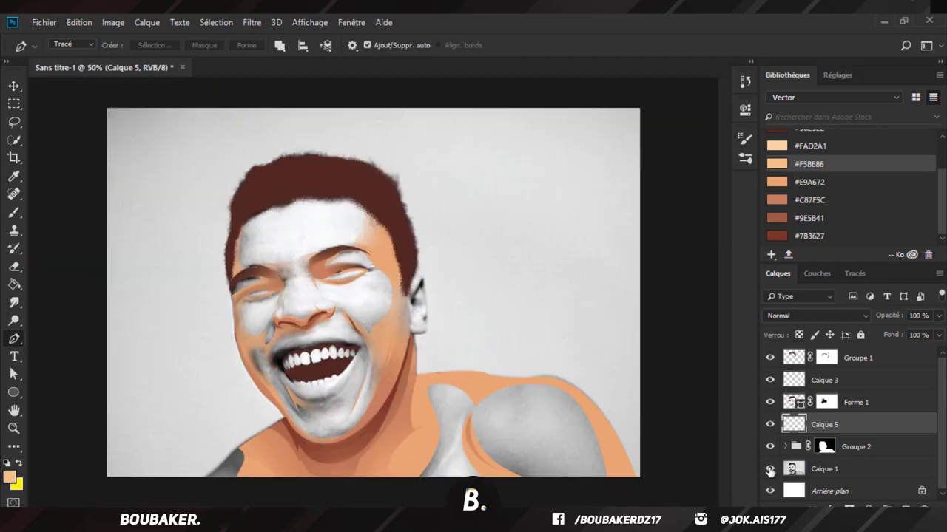
click(769, 468)
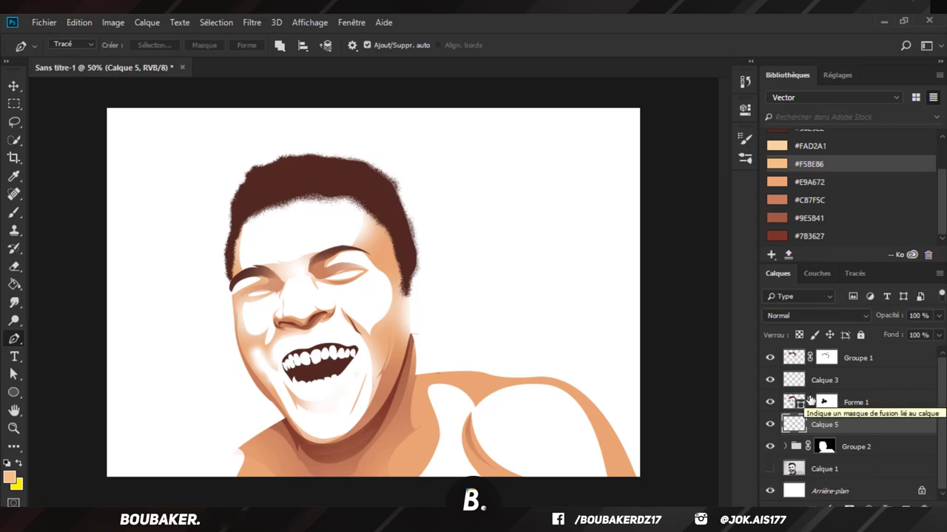
scroll(813, 163, up, 2)
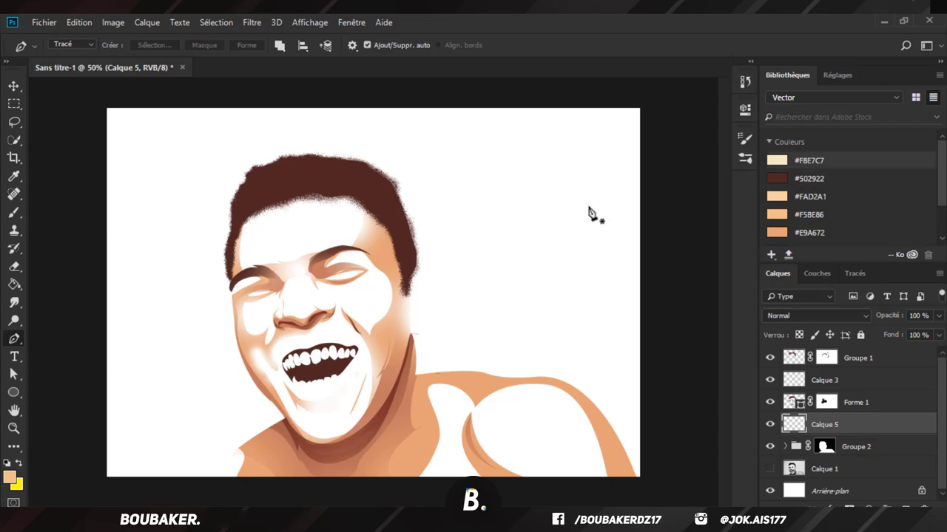
key(ctrl+1)
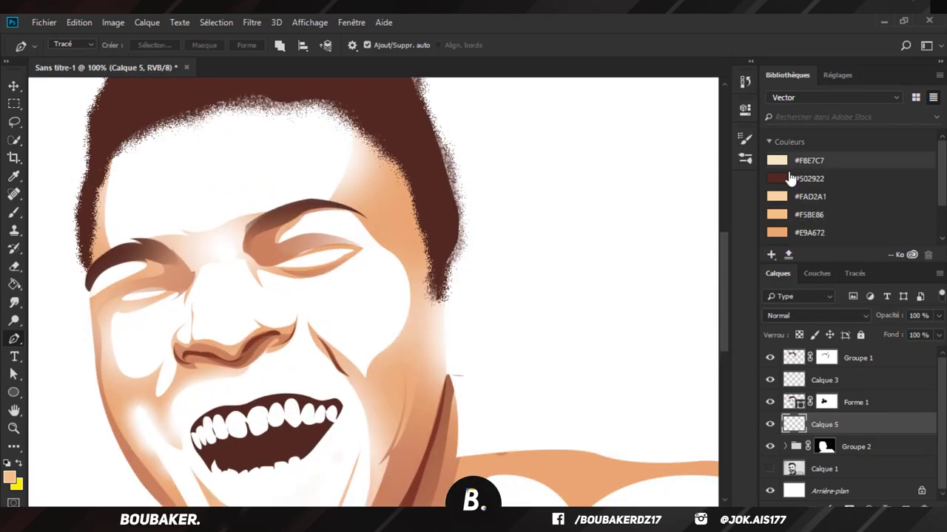
Step: Set the foreground colour to a lighter cream tint based on the library colour #F8E7C7
click(790, 161)
click(10, 480)
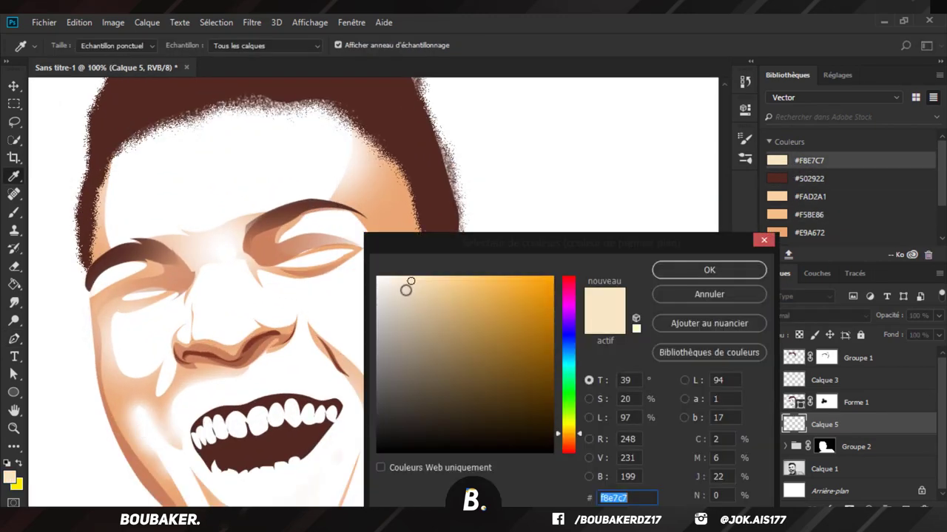
drag(409, 283, 392, 281)
key(Return)
scroll(286, 416, down, 1)
scroll(287, 418, down, 3)
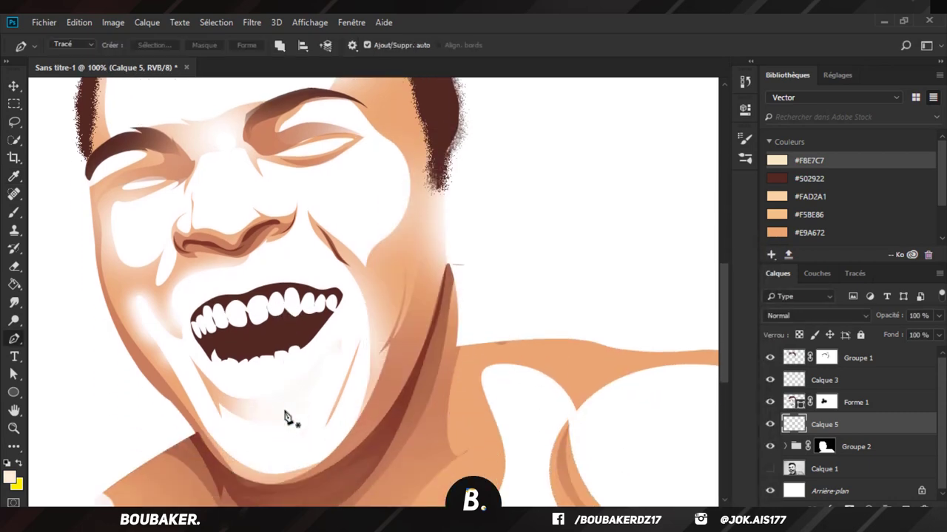
Step: Show Calque 1 again, draw a closed Pen path around the lower teeth, and convert it to a cream-filled shape
key(ctrl+plus)
click(769, 469)
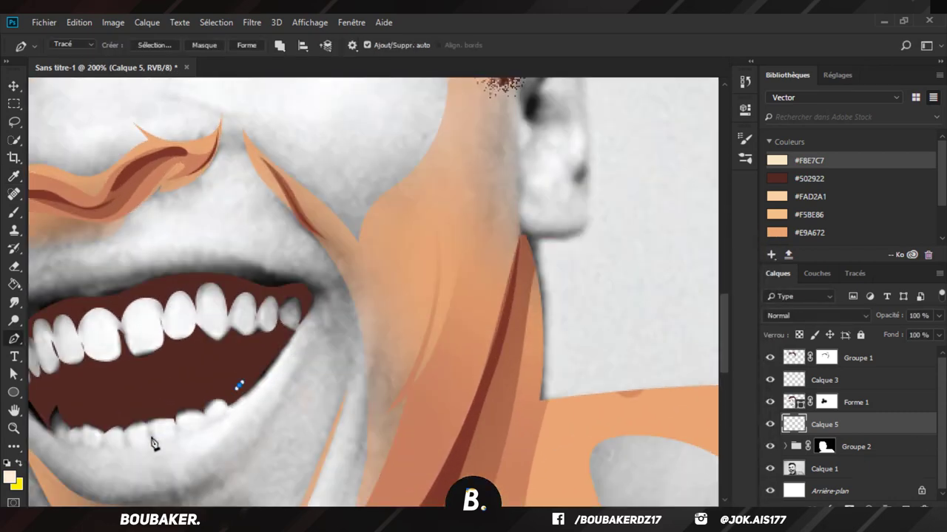
drag(144, 439, 38, 450)
key(ctrl+z)
scroll(423, 456, left, 5)
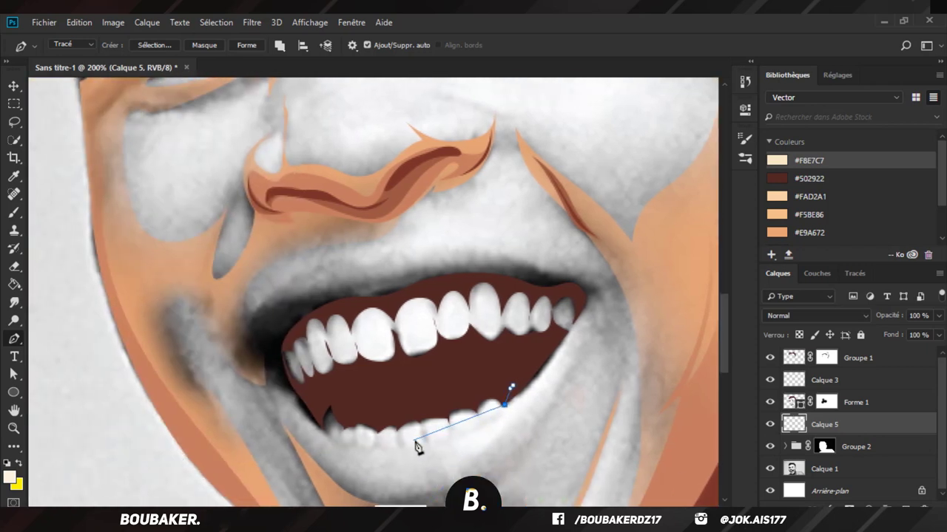
drag(415, 449, 353, 460)
drag(312, 407, 305, 378)
drag(416, 390, 460, 377)
click(512, 385)
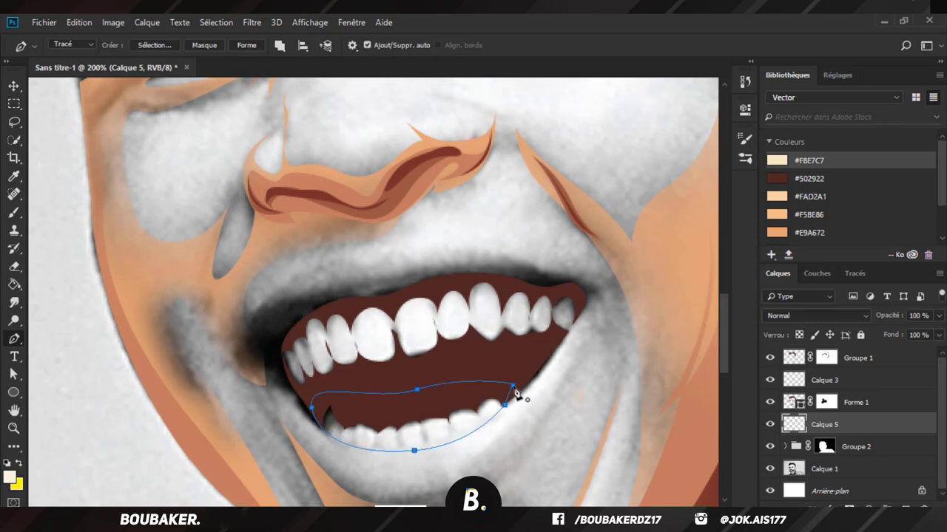
click(253, 45)
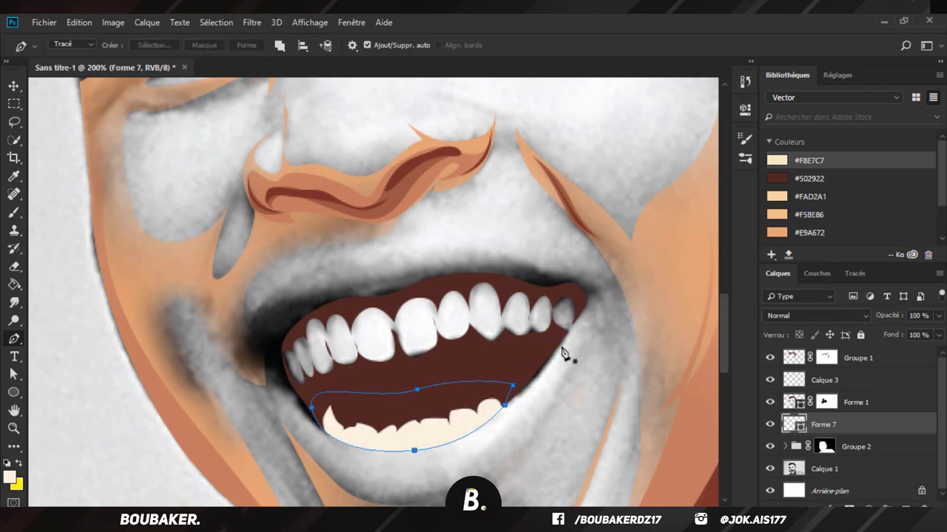
Step: Start a second path on Forme 7 along the gums above the upper teeth, from the rightmost tooth towards the mouth's left side
drag(559, 345, 581, 314)
click(566, 289)
click(521, 288)
drag(473, 289, 474, 287)
key(ctrl+z)
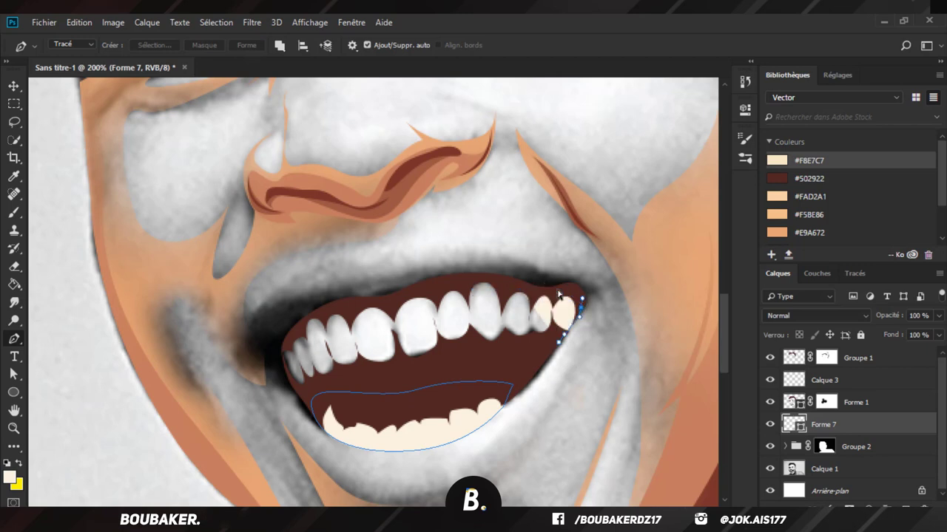
drag(558, 297, 547, 307)
drag(510, 283, 449, 282)
click(359, 302)
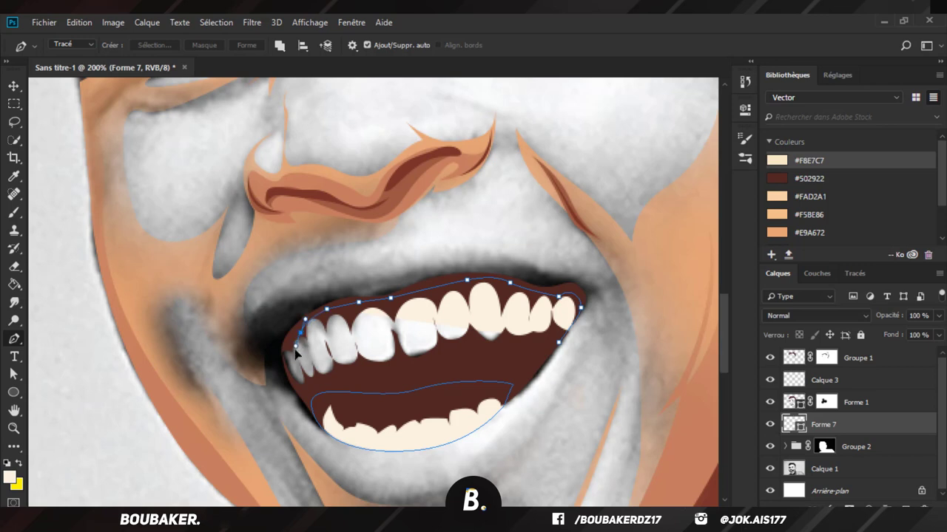
Step: Carry the teeth path around the leftmost upper teeth and back beneath the row, closing it at the right end
click(294, 353)
drag(283, 349, 309, 396)
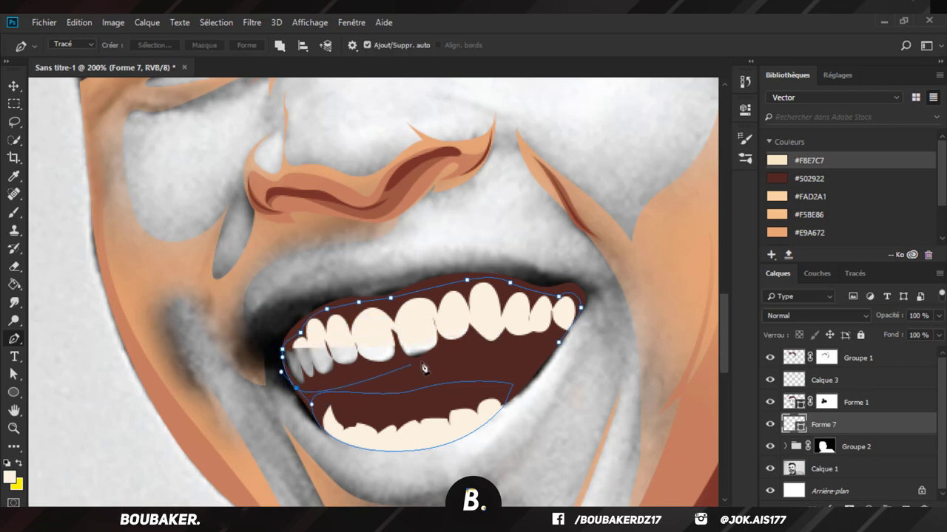
click(450, 364)
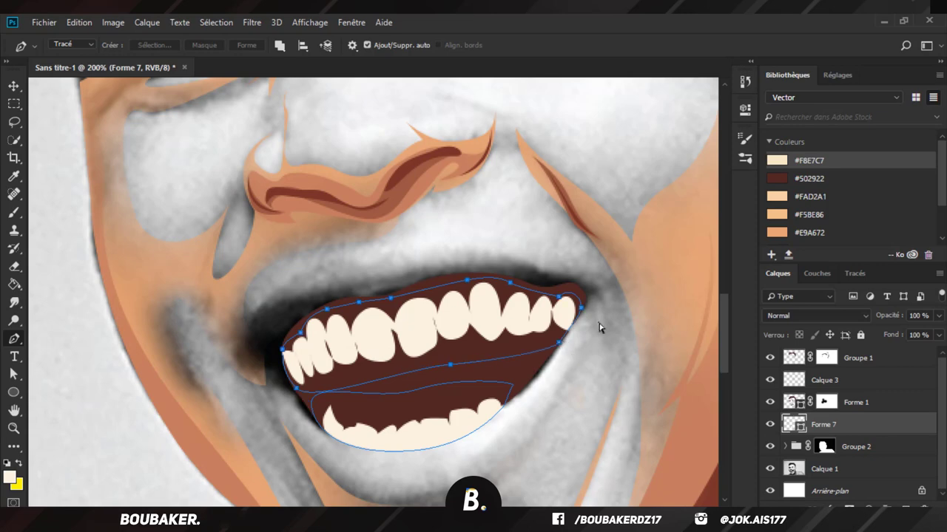
key(Return)
Step: Expand Groupe 2 and, on Forme 2, trace the dark shadow above the gums from the mouth's right corner towards the left
key(ctrl+minus)
key(ctrl+minus)
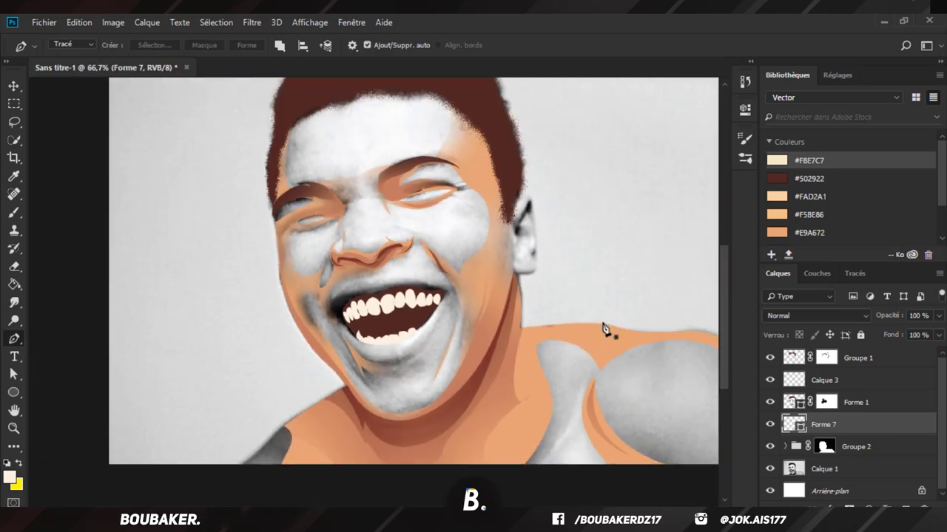
click(786, 446)
scroll(841, 441, down, 3)
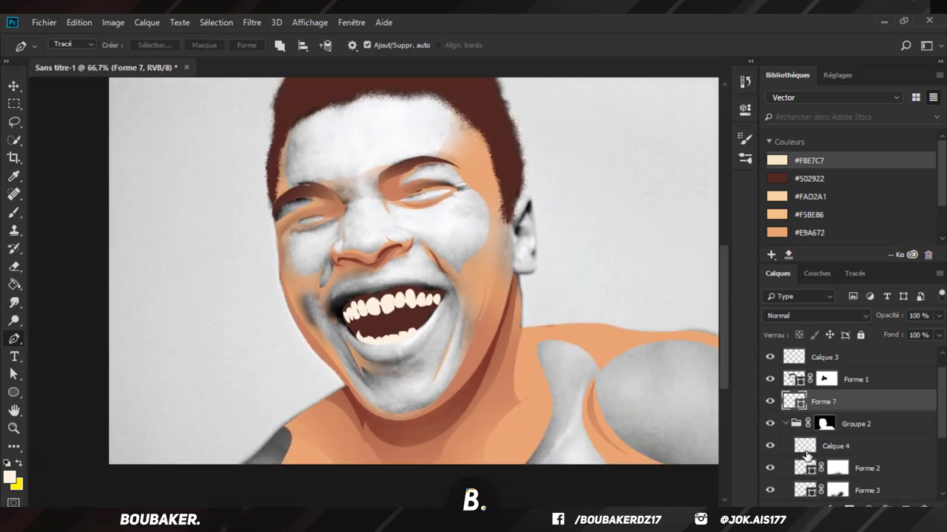
click(876, 403)
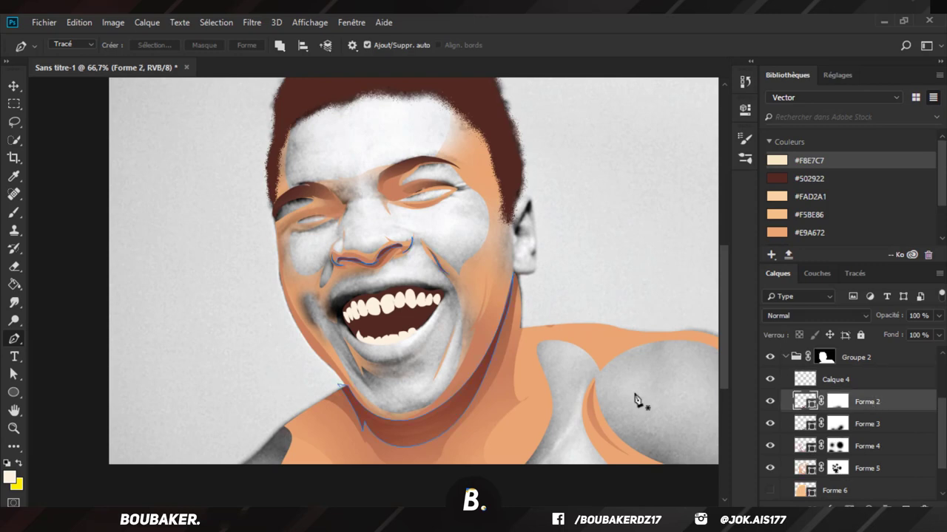
key(ctrl+plus)
key(ctrl+plus)
key(ctrl+plus)
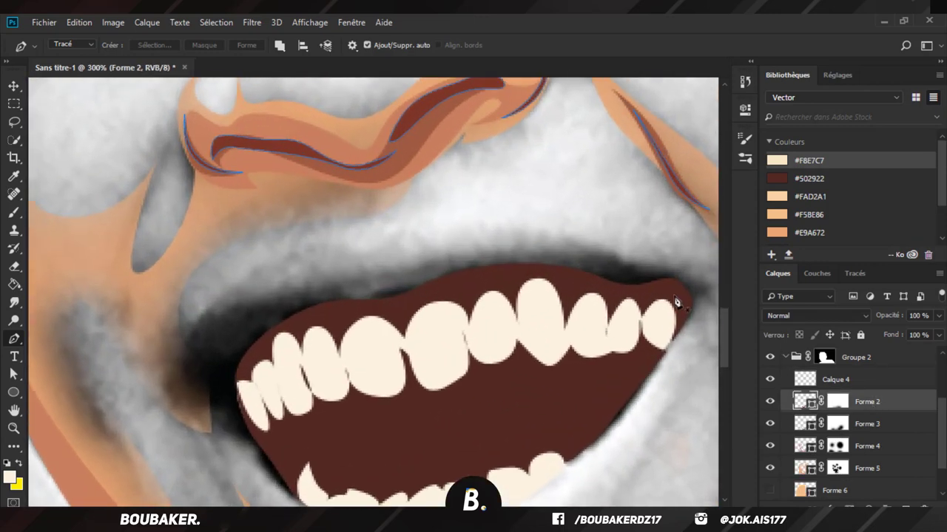
click(686, 316)
click(673, 273)
drag(605, 261, 568, 263)
drag(454, 266, 391, 290)
drag(304, 292, 244, 278)
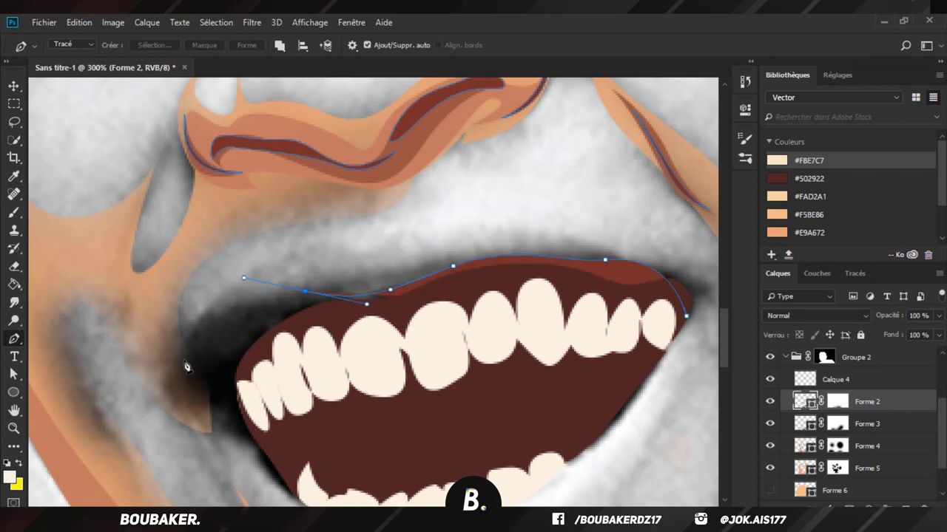
Step: Continue the Forme 2 path around the left mouth corner to the lower teeth and close it across the mouth interior
scroll(197, 412, down, 1)
drag(188, 361, 270, 364)
scroll(198, 411, down, 2)
scroll(238, 386, down, 5)
drag(337, 403, 372, 402)
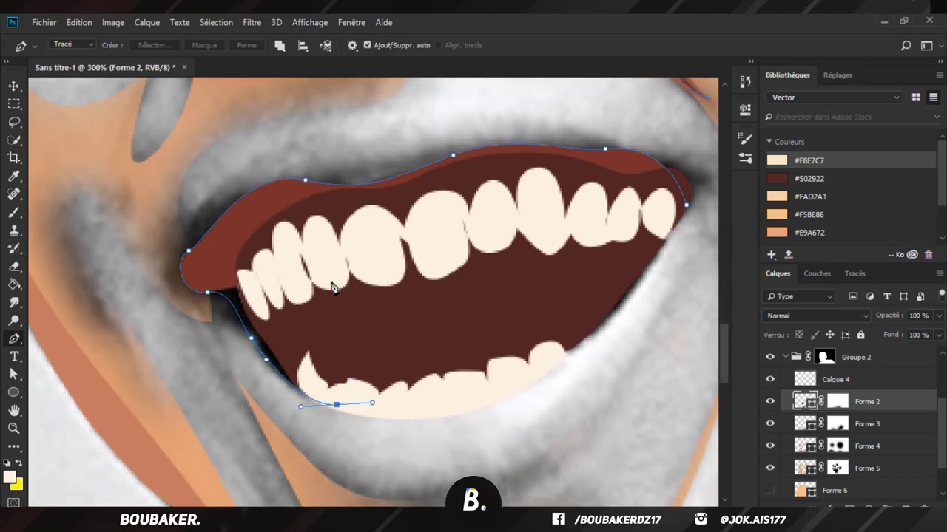
drag(353, 272, 440, 252)
click(647, 223)
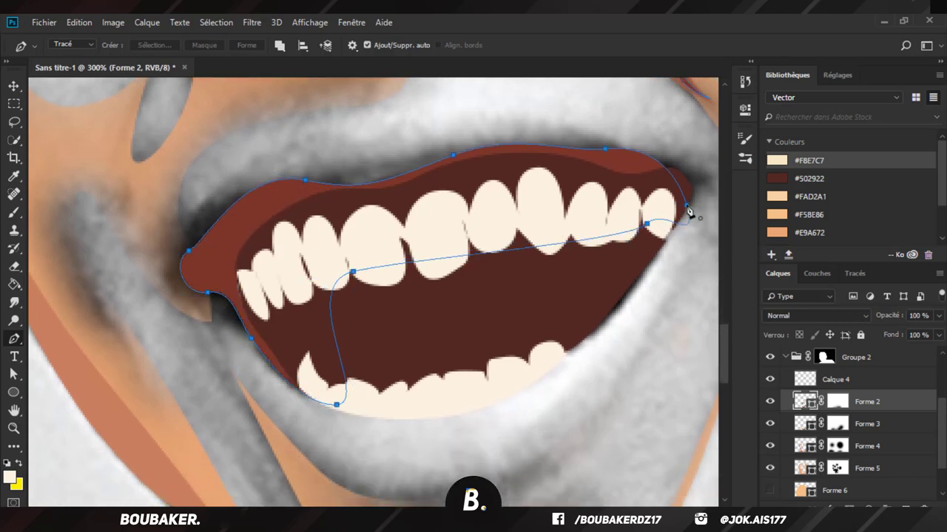
Step: On Forme 3, trace a slightly wider band along the upper lip's lower edge, from the right mouth corner to the left side
drag(658, 213, 665, 205)
click(893, 428)
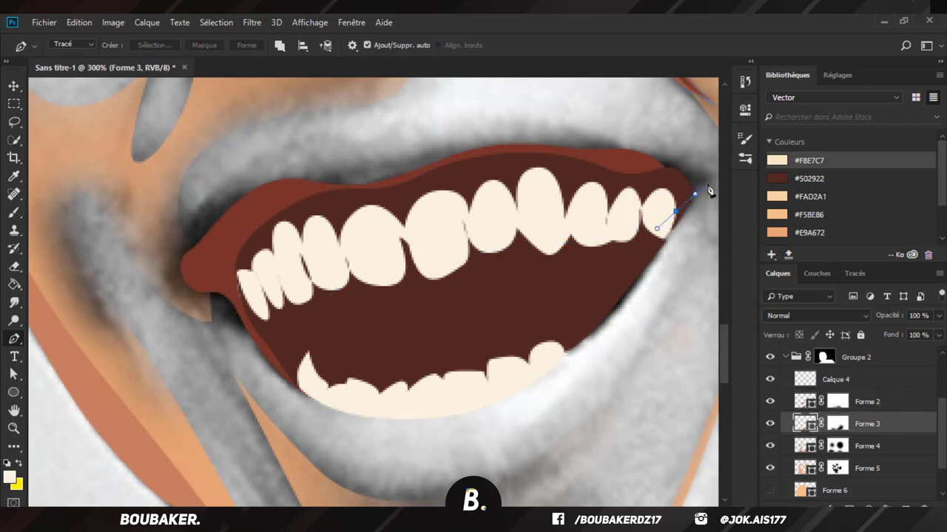
key(ctrl+z)
drag(667, 241, 686, 211)
drag(673, 161, 643, 142)
drag(563, 136, 525, 123)
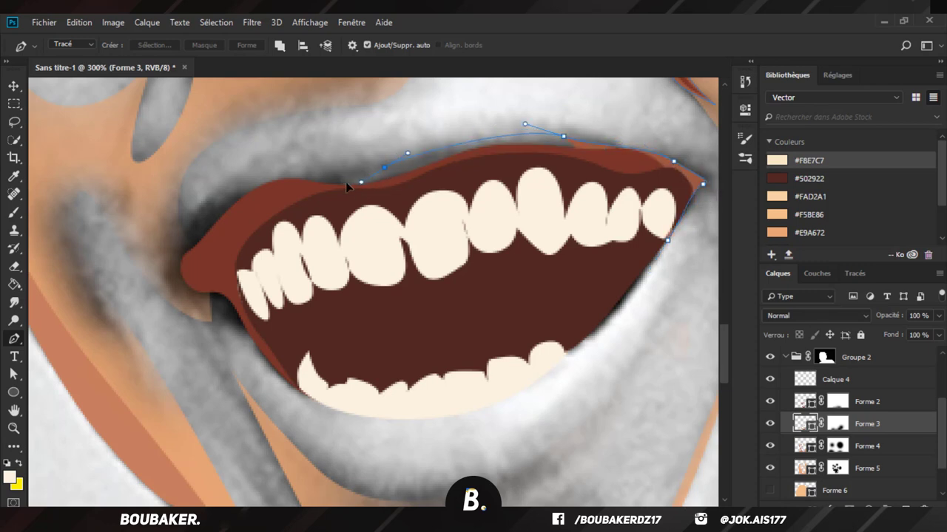
drag(346, 187, 240, 166)
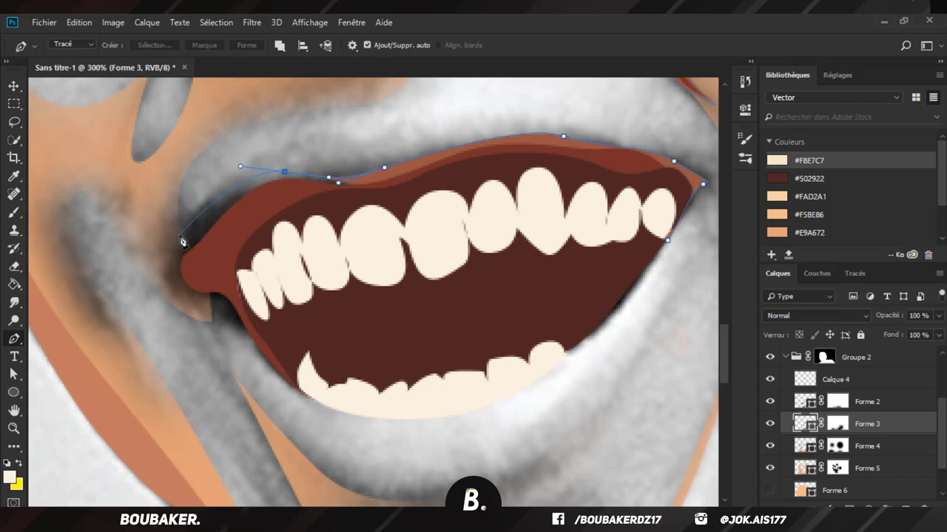
Step: Extend the Forme 3 path around the left mouth corner to beneath the lower teeth and close it through the mouth interior
drag(192, 296, 281, 364)
scroll(235, 324, down, 2)
drag(363, 382, 392, 378)
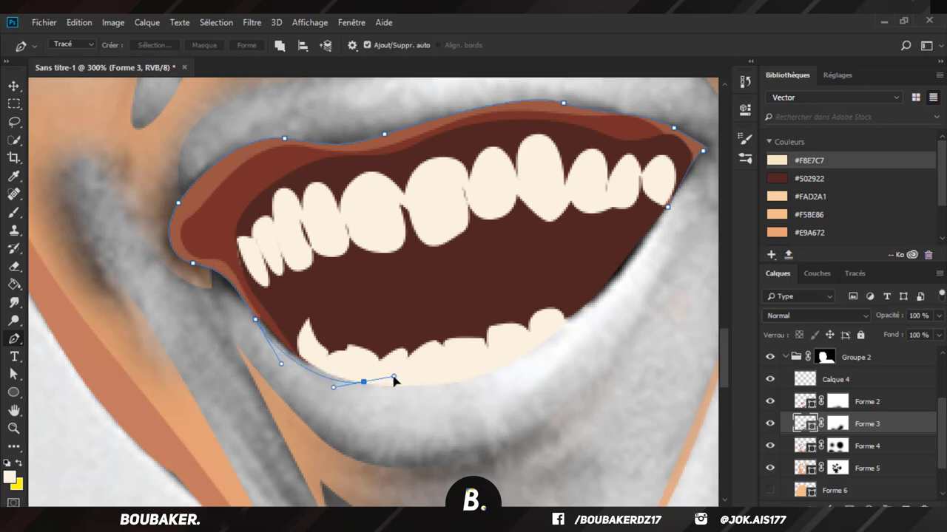
drag(415, 251, 501, 211)
click(667, 211)
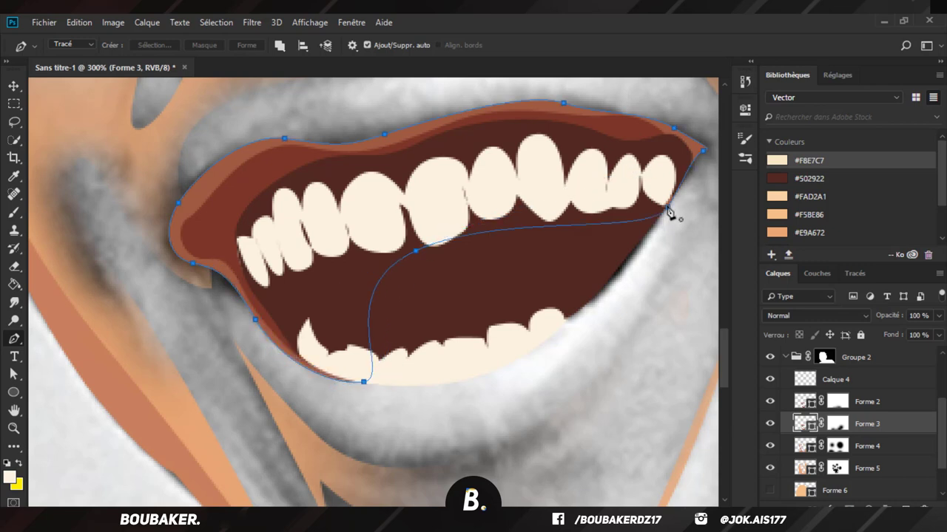
Step: On Forme 4, start an outer band path from the right mouth corner along the upper lip to above the left teeth
click(896, 449)
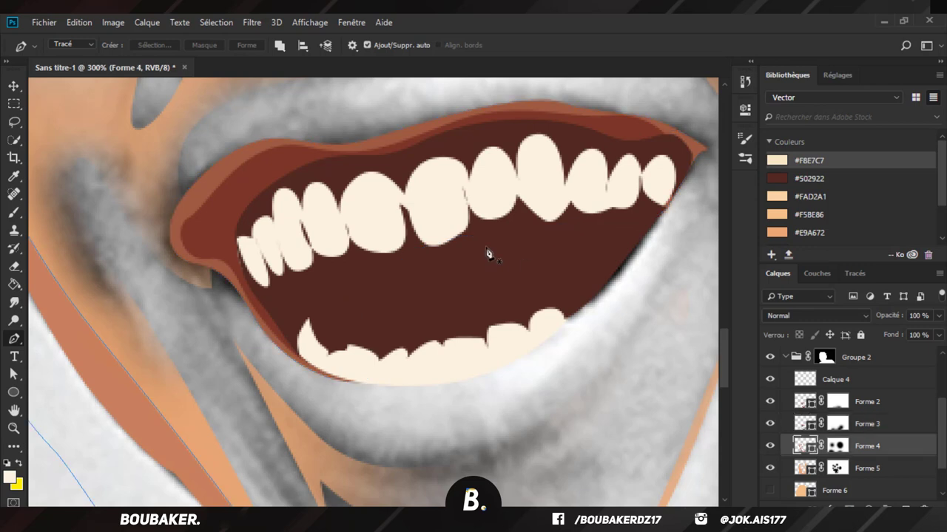
scroll(488, 253, up, 3)
click(661, 269)
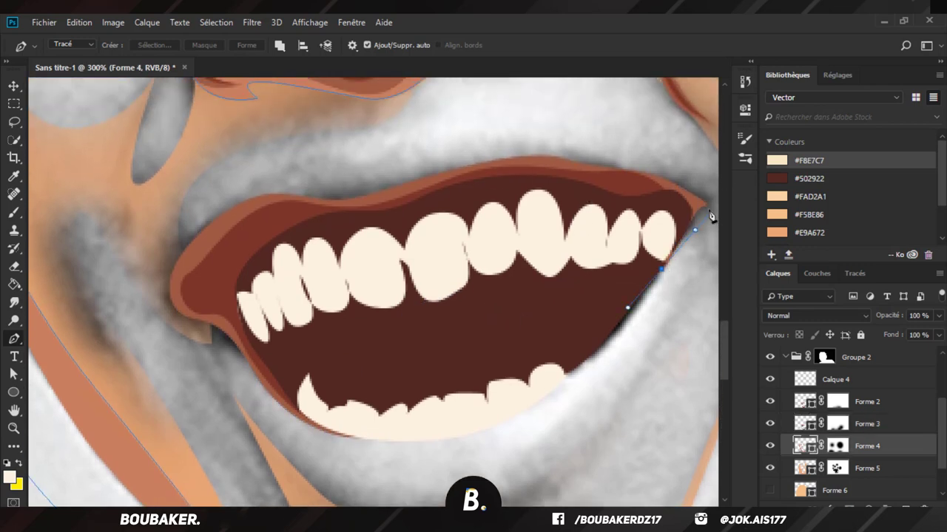
drag(621, 159, 557, 154)
drag(494, 148, 453, 156)
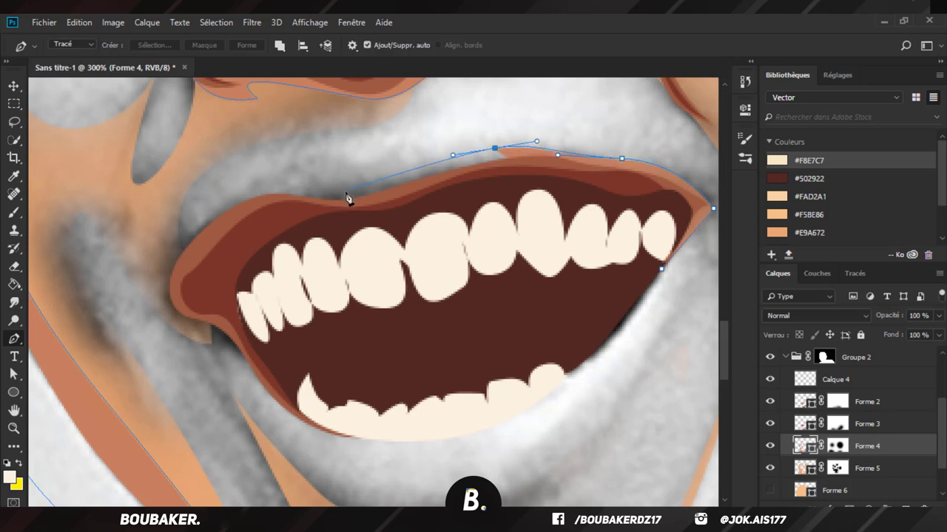
drag(319, 193, 278, 184)
Step: Continue the Forme 4 path around the left mouth corner to beneath the lower teeth and close it through the mouth interior
drag(207, 220, 166, 253)
drag(177, 309, 191, 325)
scroll(222, 347, down, 2)
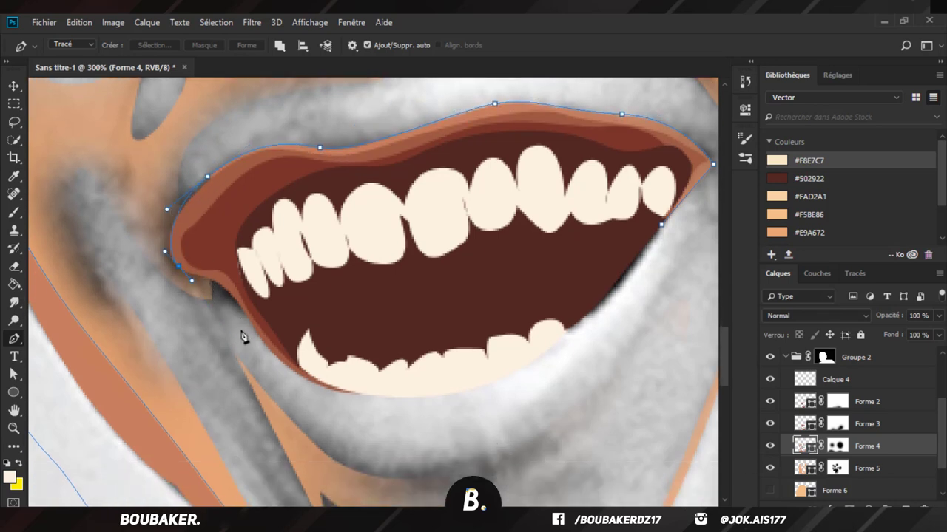
drag(251, 344, 275, 395)
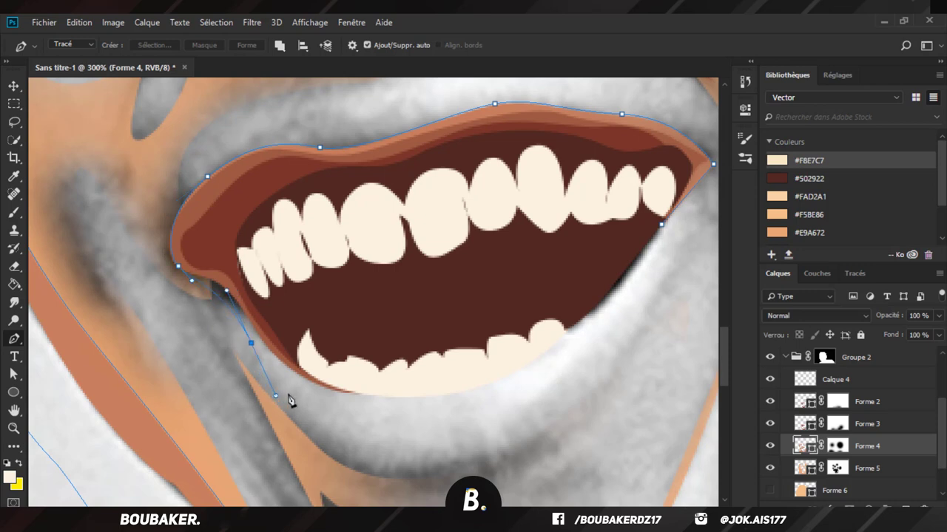
click(384, 395)
drag(265, 283, 275, 241)
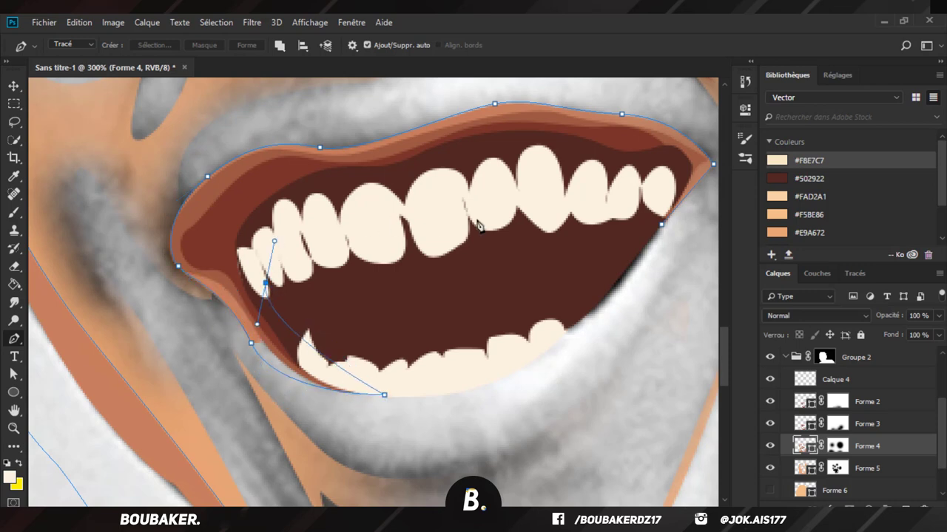
click(661, 224)
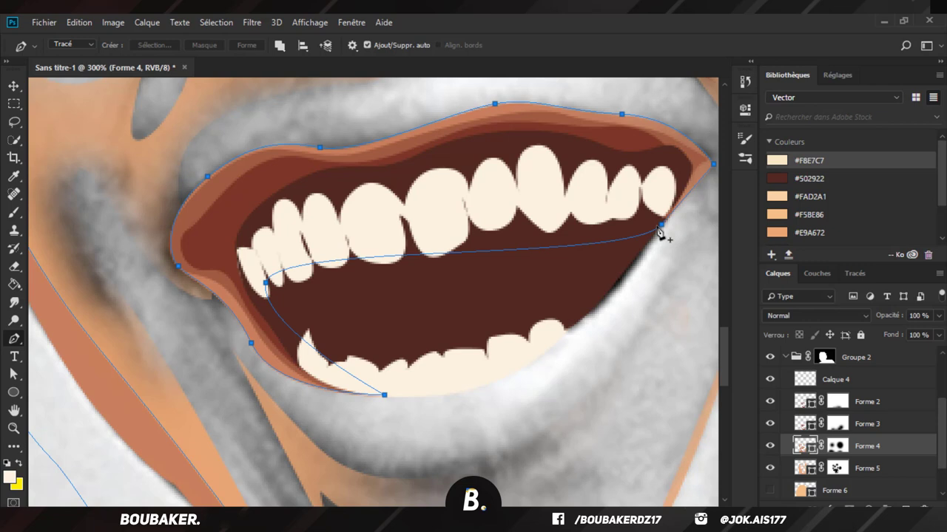
Step: On Forme 5, start a path below the left mouth corner, tracing the lower lip's upper edge rightward and returning along its lower edge
click(896, 471)
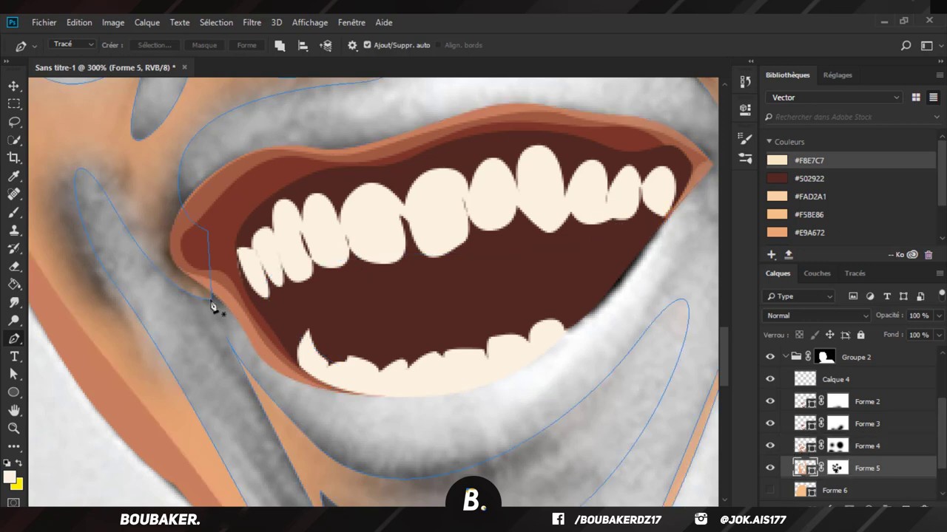
drag(326, 459, 303, 444)
drag(345, 399, 428, 414)
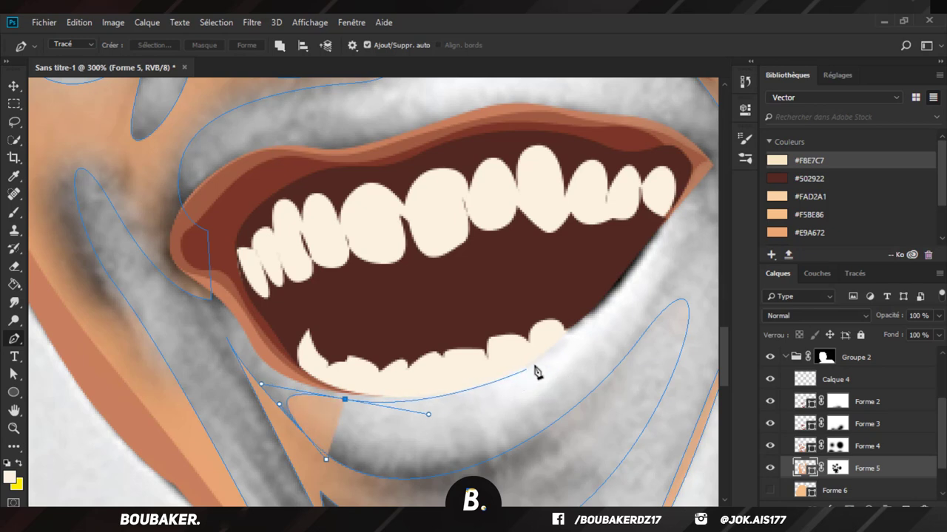
drag(542, 358, 607, 293)
drag(663, 297, 663, 293)
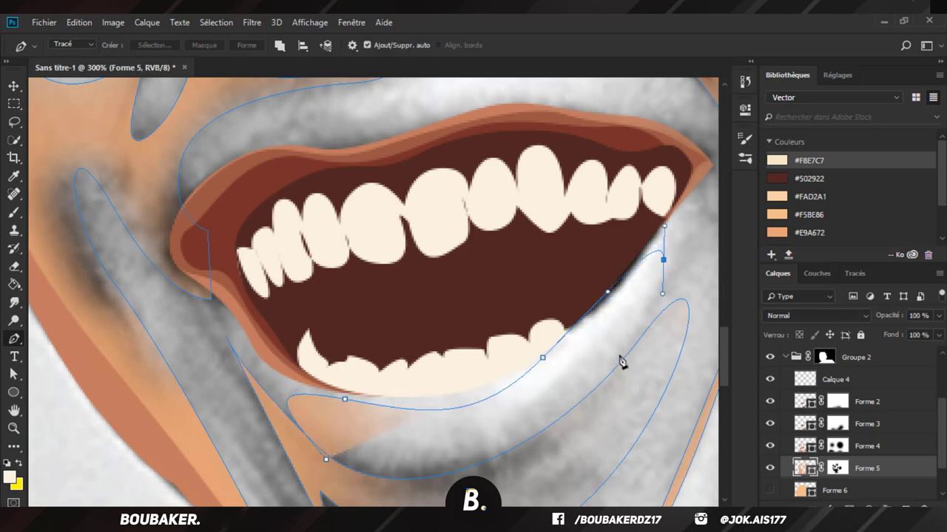
drag(550, 425, 493, 459)
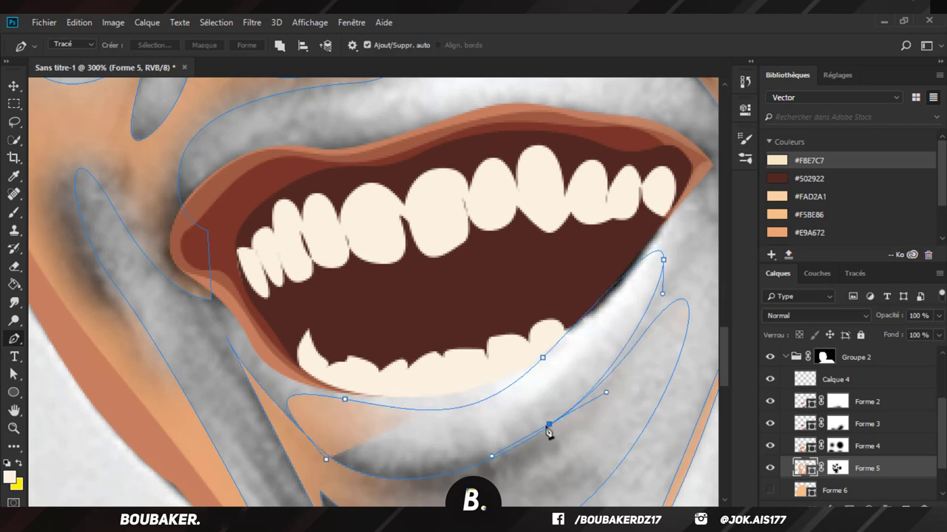
Step: Extend the Forme 5 path up past the right mouth corner and along the outer edge of the upper lip to the left mouth corner
drag(701, 233, 657, 117)
scroll(641, 110, up, 1)
scroll(567, 165, up, 4)
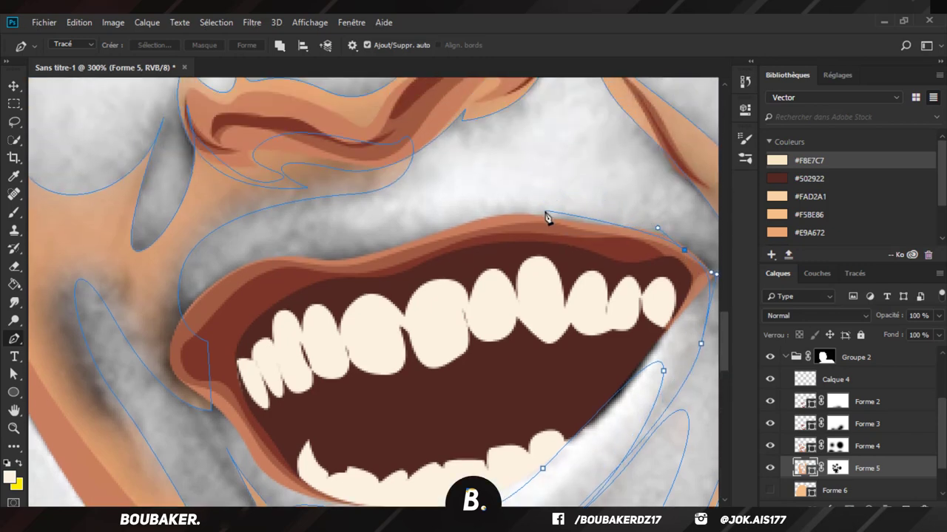
drag(496, 198, 444, 193)
drag(377, 236, 358, 270)
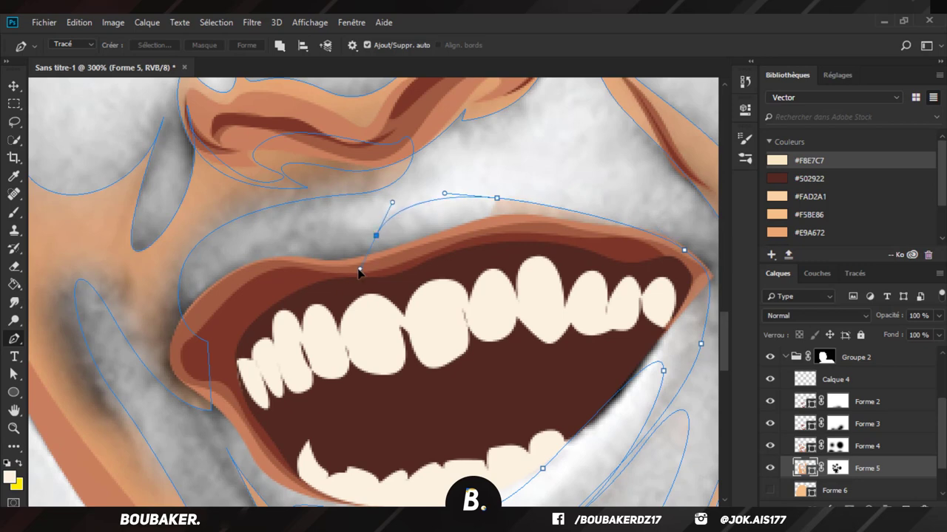
drag(303, 220, 255, 226)
scroll(196, 277, down, 3)
drag(183, 264, 172, 296)
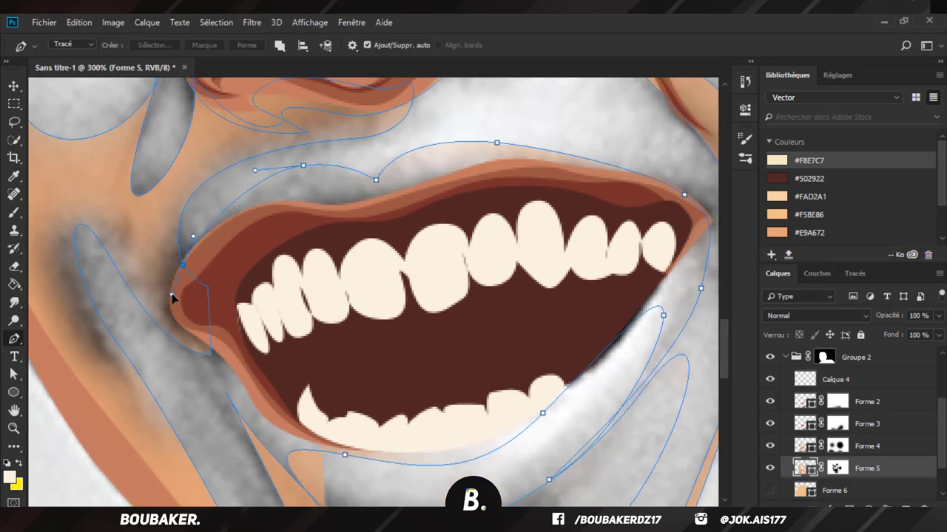
Step: Carry the Forme 5 path through the left side of the mouth and down beside the lower lip to its starting point
mouse_move(251, 296)
mouse_down()
mouse_move(559, 260)
mouse_move(254, 294)
mouse_up()
scroll(254, 295, down, 3)
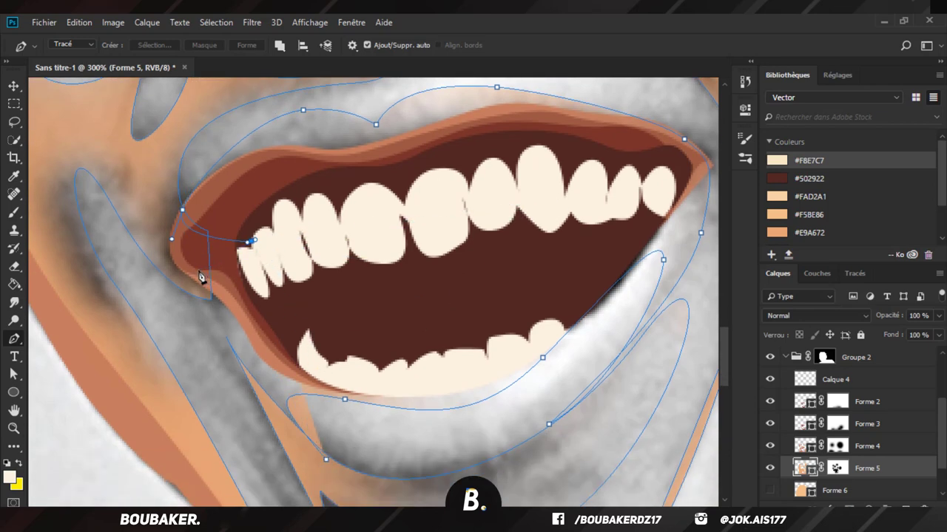
drag(198, 277, 204, 295)
click(247, 373)
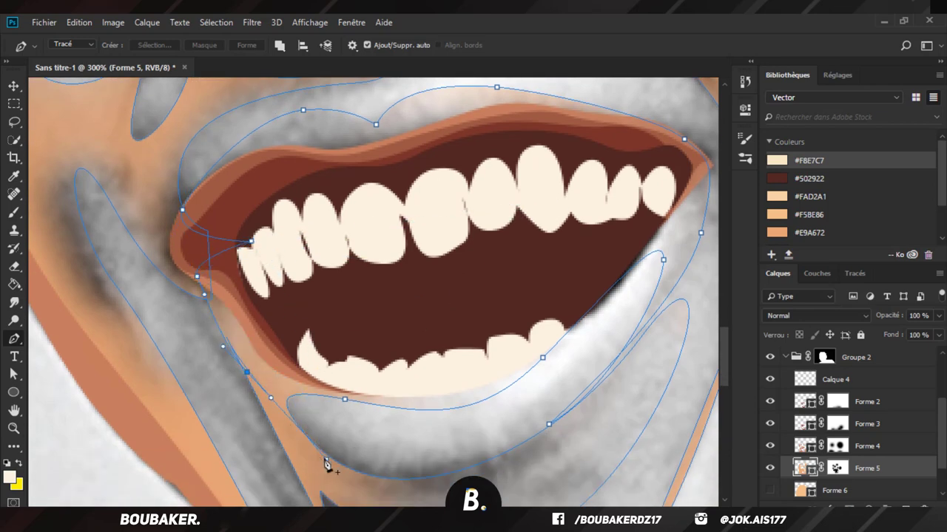
Step: Paint white on the Forme 5 mask with a soft 136 px brush over the mouth area to reveal the band around the lips
click(13, 212)
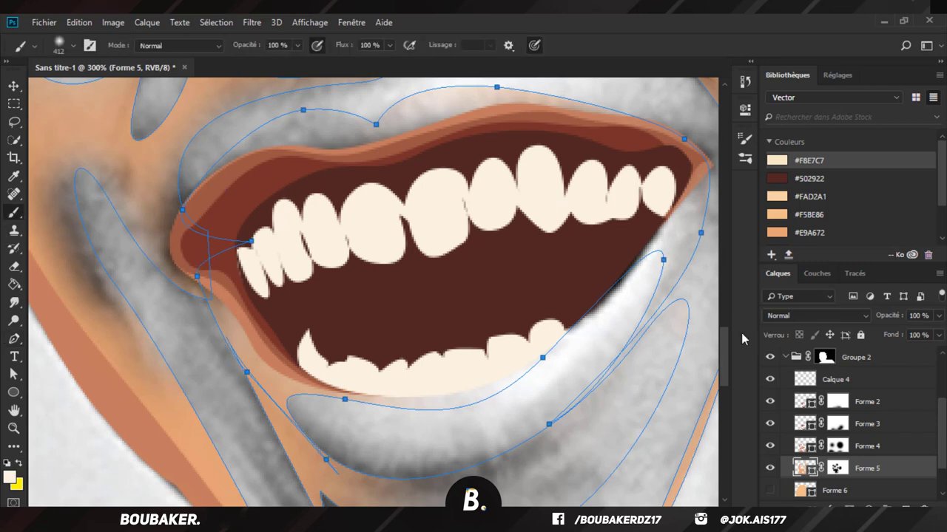
click(850, 474)
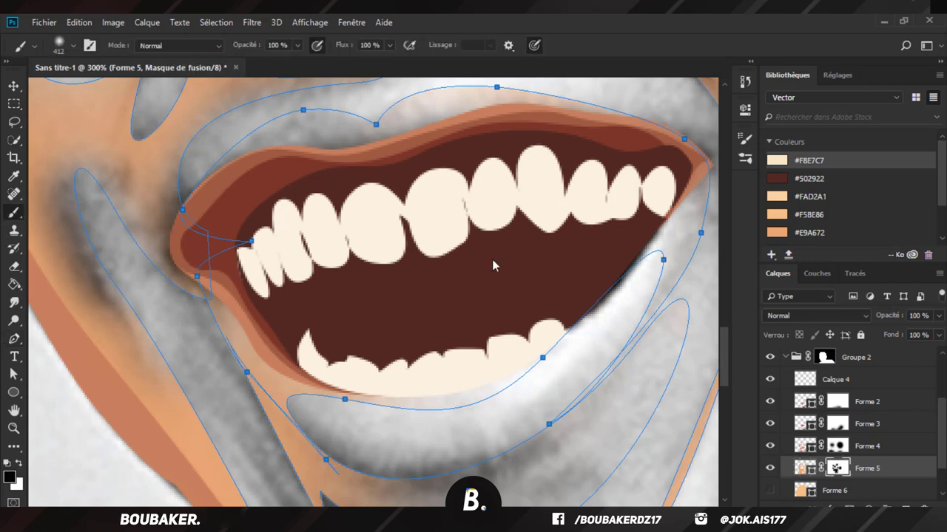
click(65, 45)
click(136, 89)
key(Return)
key(Return)
key(x)
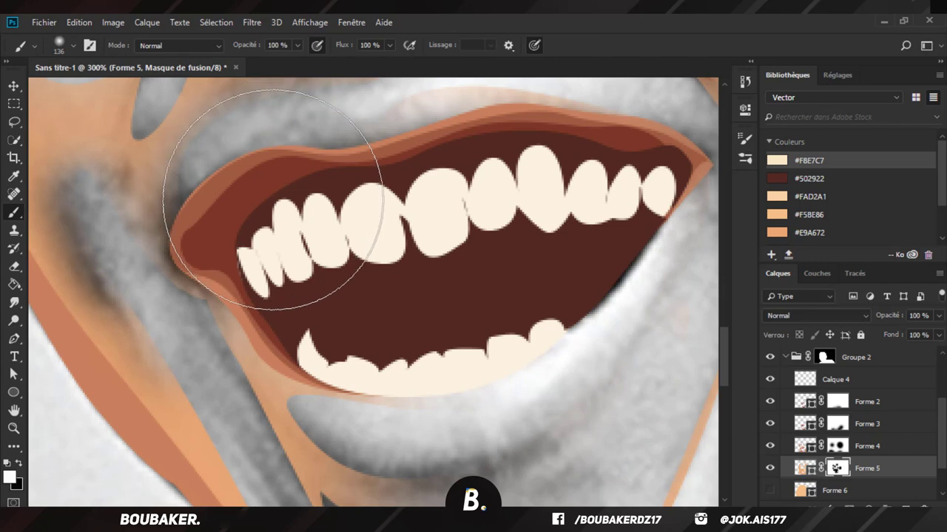
mouse_move(275, 201)
mouse_down()
mouse_move(243, 202)
mouse_move(308, 261)
mouse_move(265, 222)
mouse_move(224, 275)
mouse_move(275, 254)
mouse_move(309, 209)
mouse_move(349, 233)
mouse_up()
scroll(550, 317, down, 2)
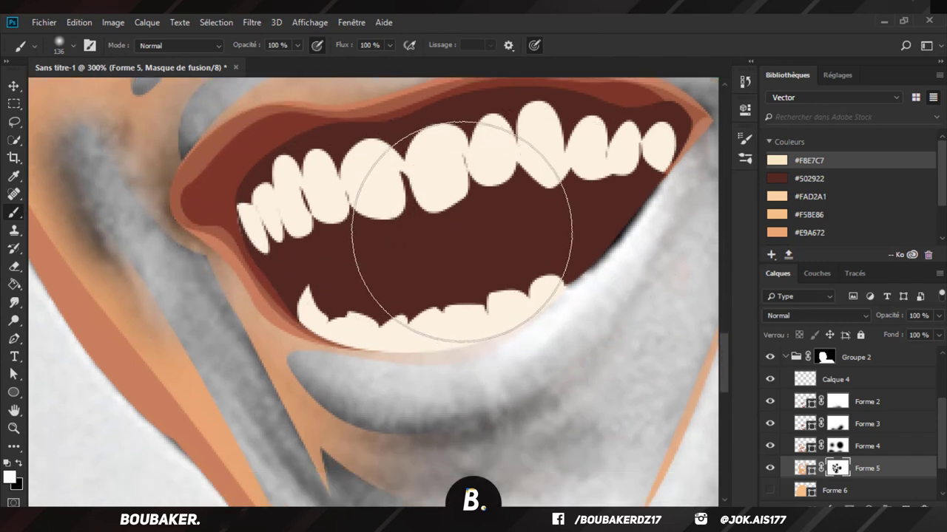
Step: Add a new layer directly above Forme 6 and set the foreground colour to df9a72, based on the skin tone
key(ctrl+minus)
key(ctrl+minus)
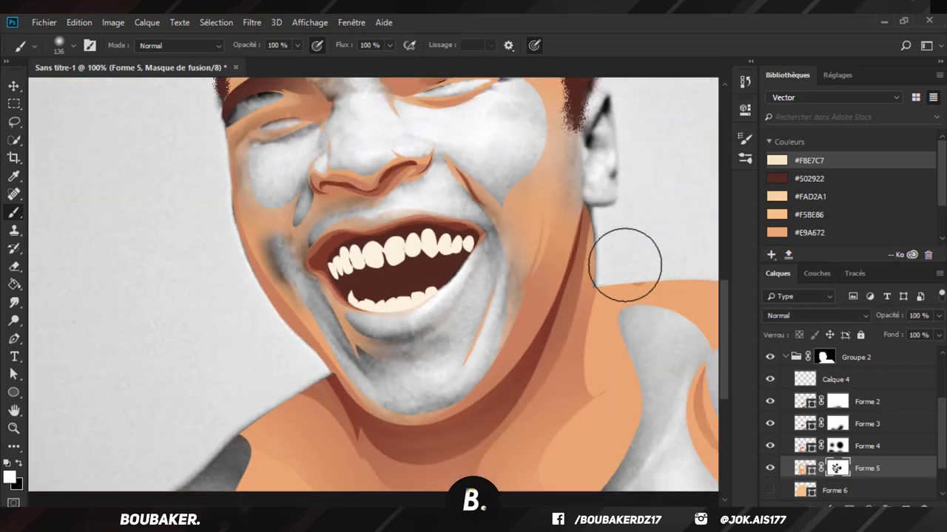
scroll(876, 482, down, 2)
click(864, 446)
key(ctrl+shift+alt+n)
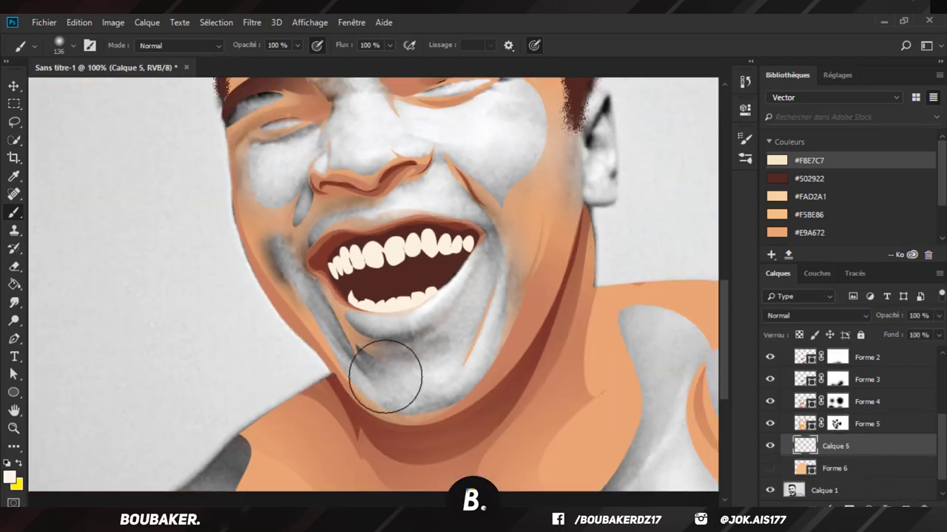
click(11, 477)
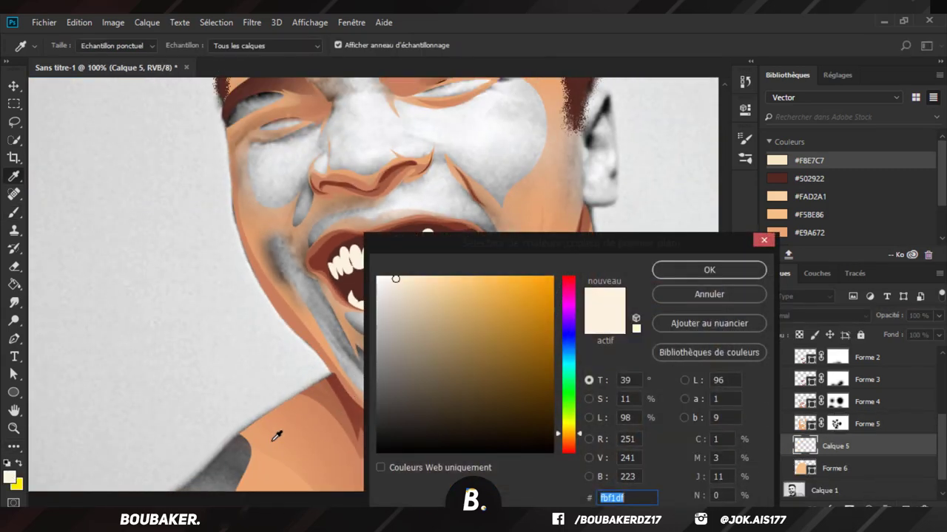
click(323, 417)
drag(468, 307, 463, 298)
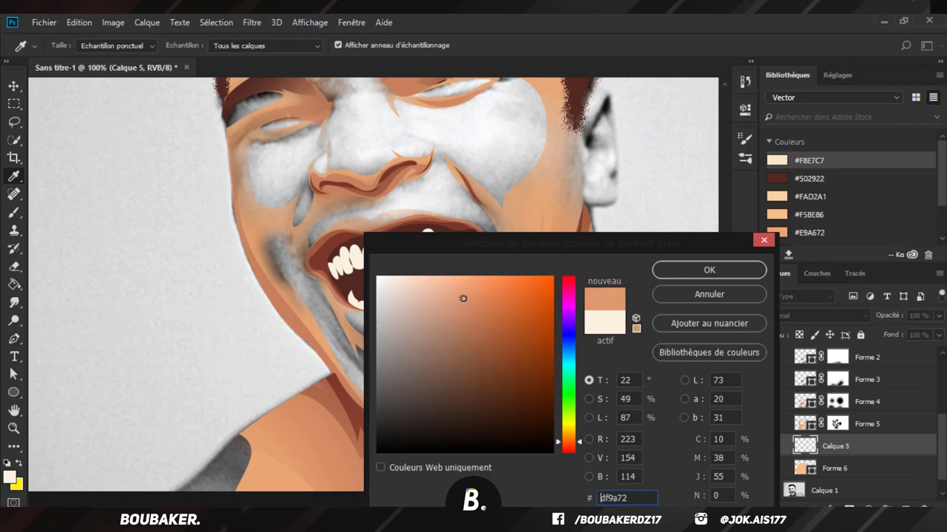
key(Return)
Step: On the new layer, start a Pen path at the right mouth corner and trace the lower lip's bottom edge to its left end
key(ctrl+plus)
click(14, 340)
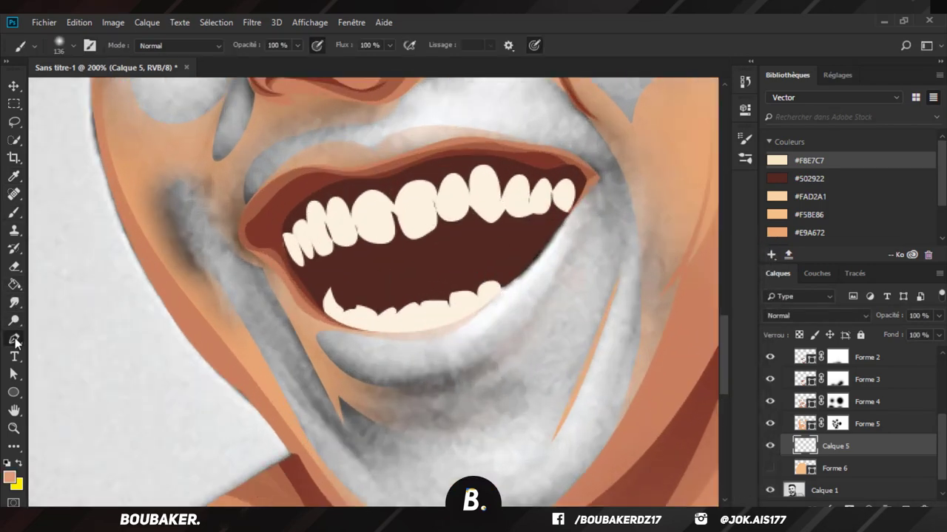
drag(598, 175, 611, 150)
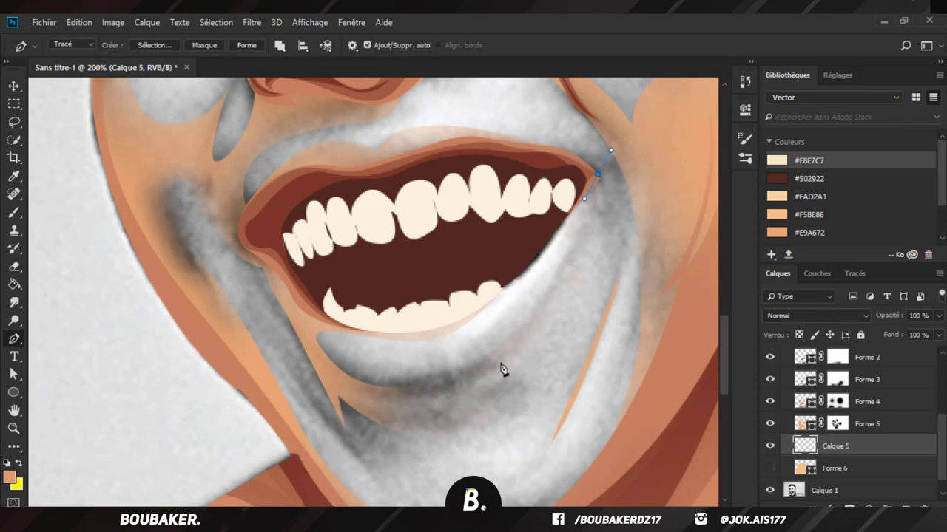
drag(509, 353, 461, 394)
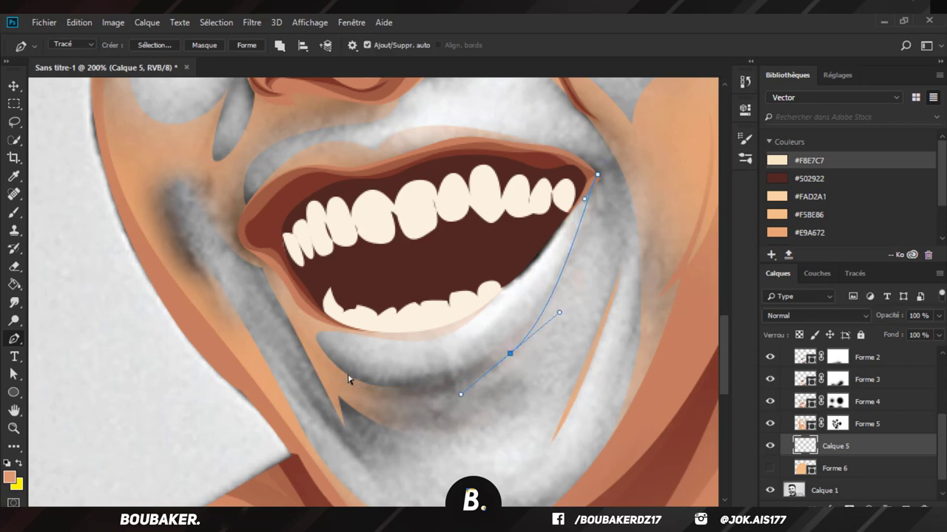
drag(352, 377, 300, 358)
Step: Continue the path around the left mouth corner and over the upper lip, close it at the right corner, and convert it to a shape
drag(264, 264, 250, 200)
drag(335, 140, 425, 107)
key(ctrl+z)
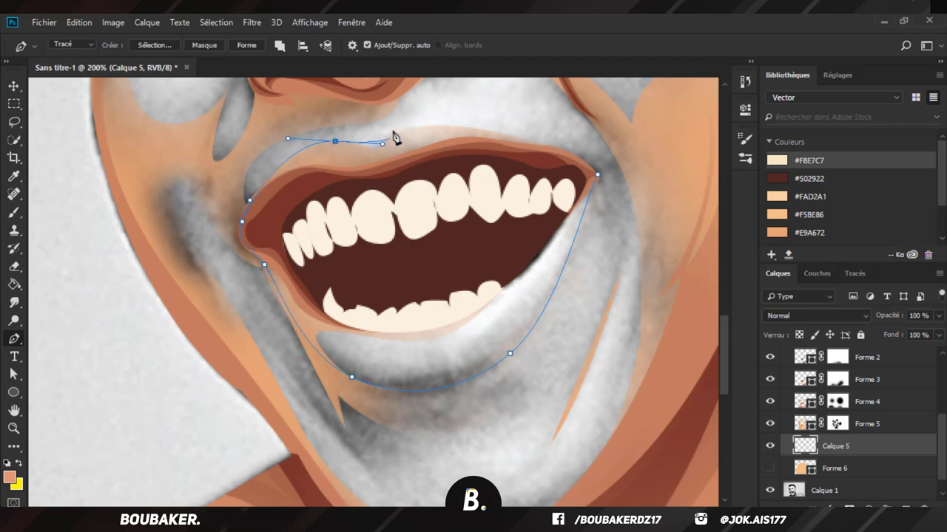
drag(390, 134, 414, 117)
drag(543, 146, 594, 174)
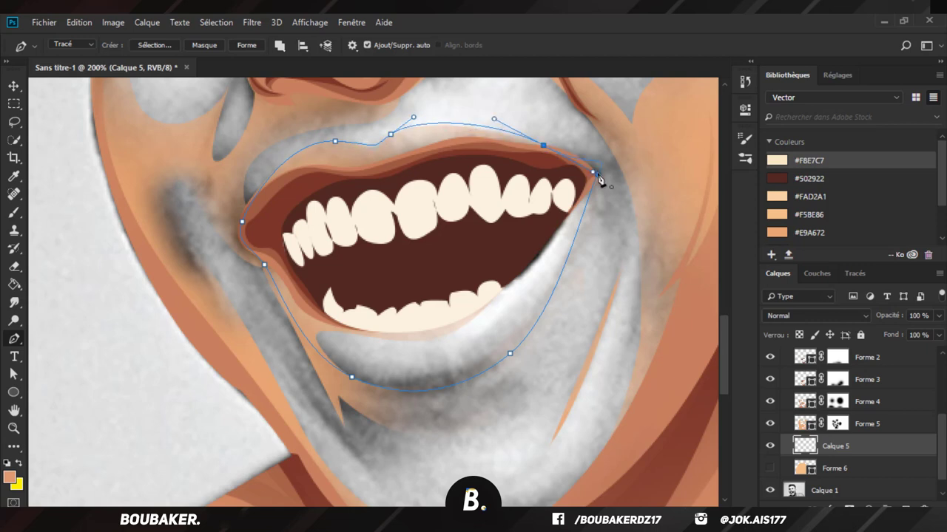
click(598, 175)
click(247, 45)
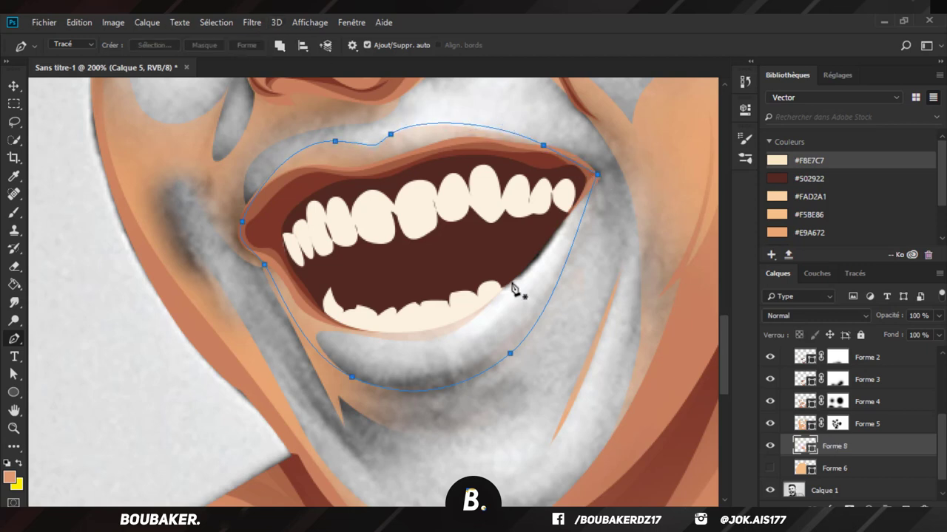
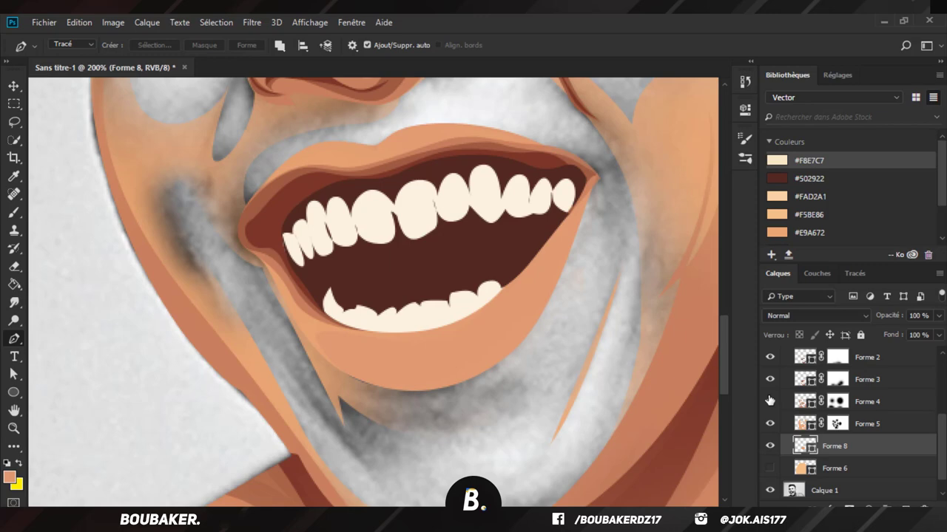
Step: Change the fill of the Forme 8 lip shape to a lighter, pinkish variation of the sampled skin tone
key(ctrl+minus)
click(14, 392)
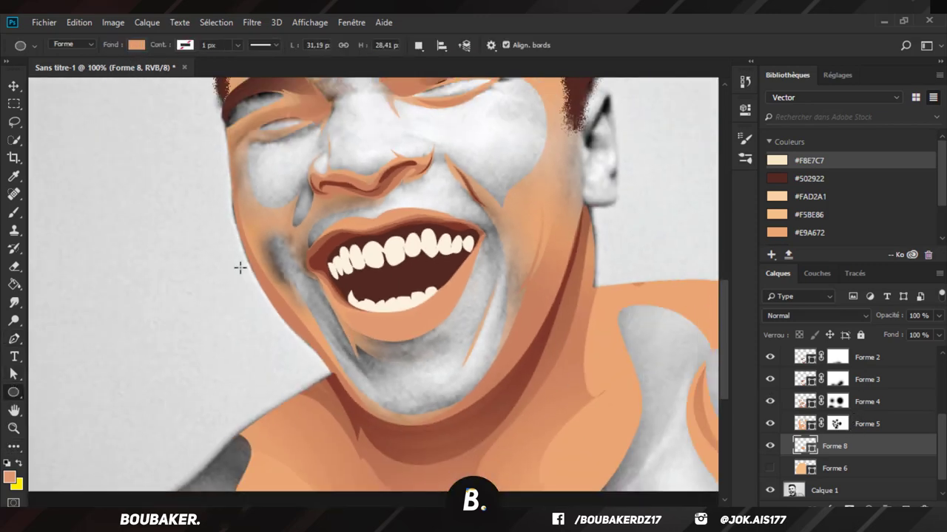
click(133, 44)
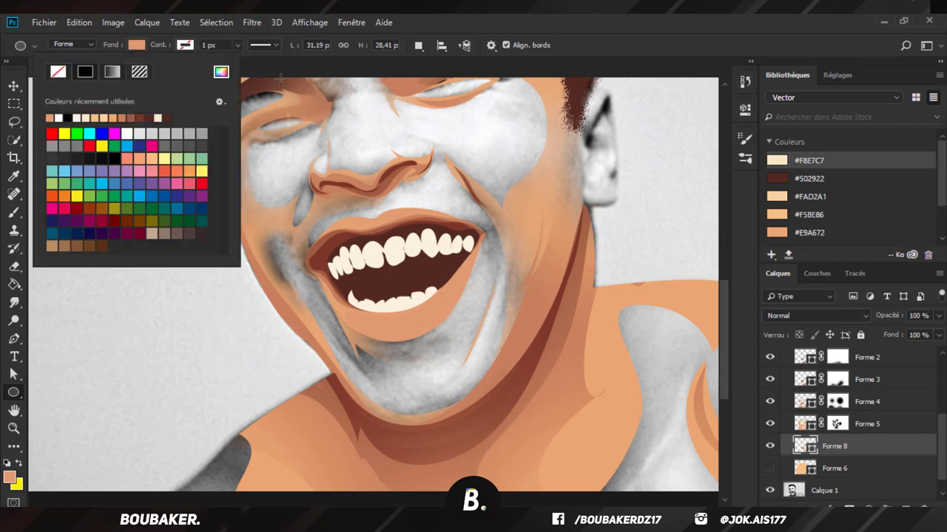
click(222, 74)
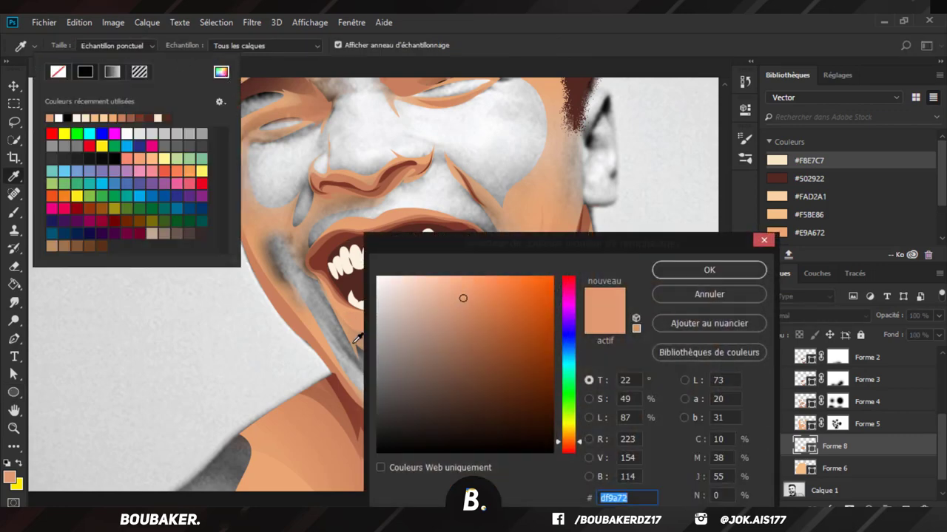
click(343, 450)
drag(464, 309, 445, 290)
key(Return)
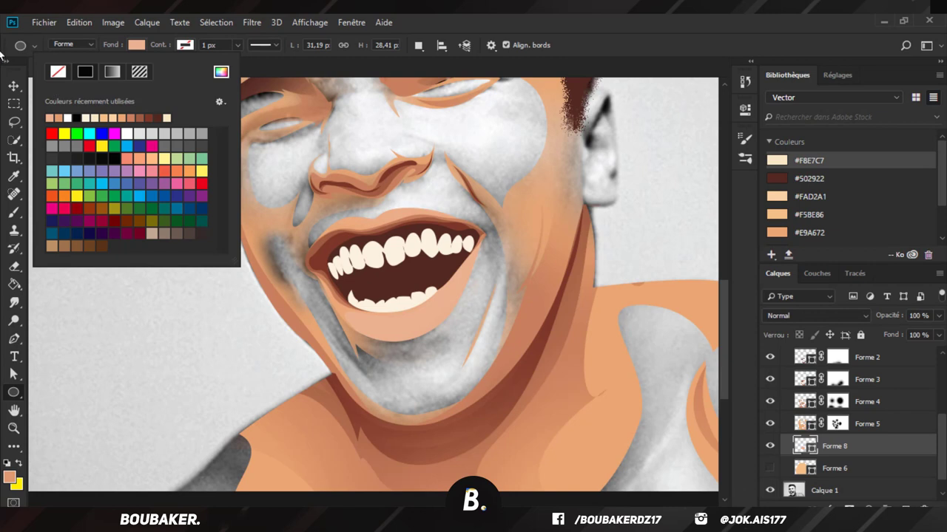
click(771, 468)
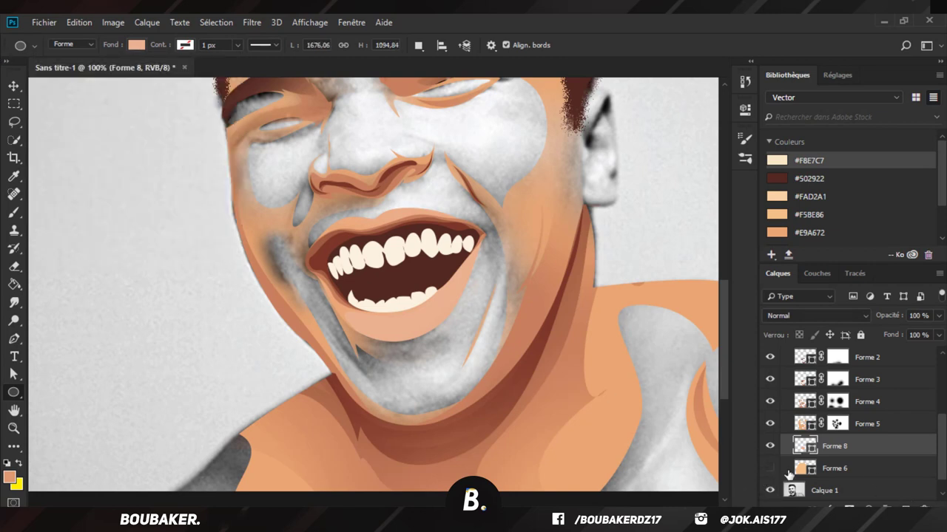
Step: Show Forme 6 again and change the fill of the Forme 8 lip shape to a slightly darker variation of f5be86
click(770, 469)
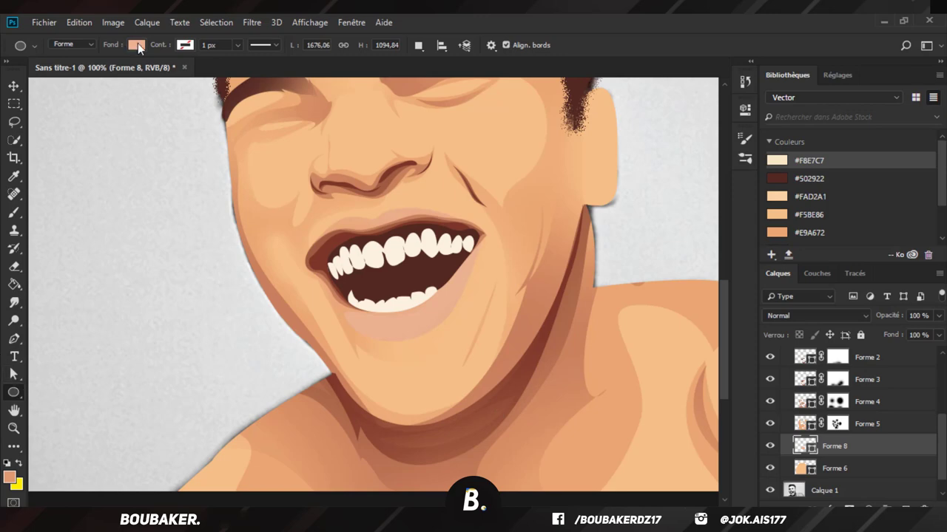
click(138, 46)
click(221, 71)
text(f5be86)
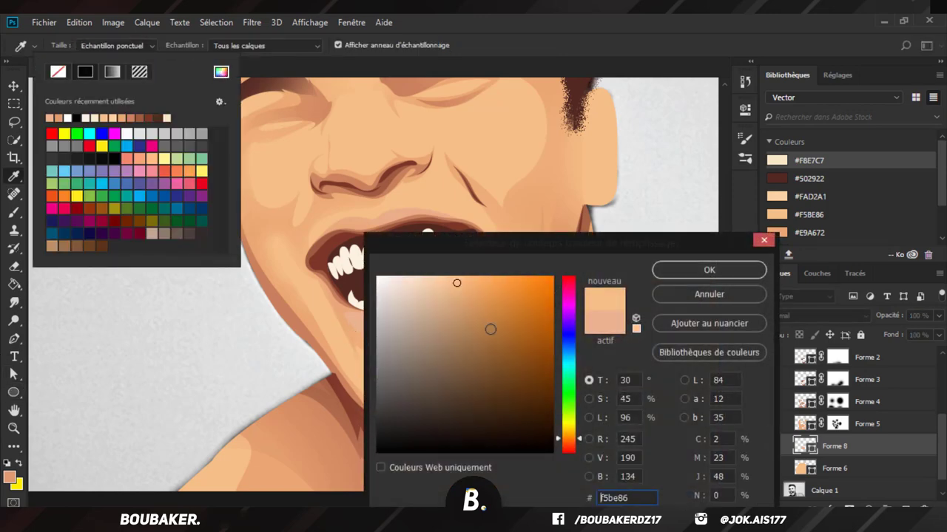
drag(459, 286, 464, 293)
key(Return)
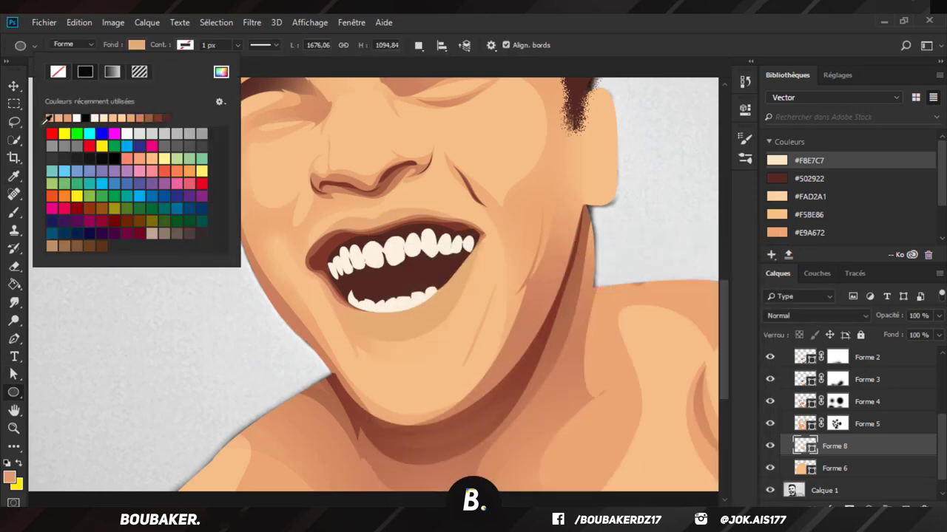
click(13, 87)
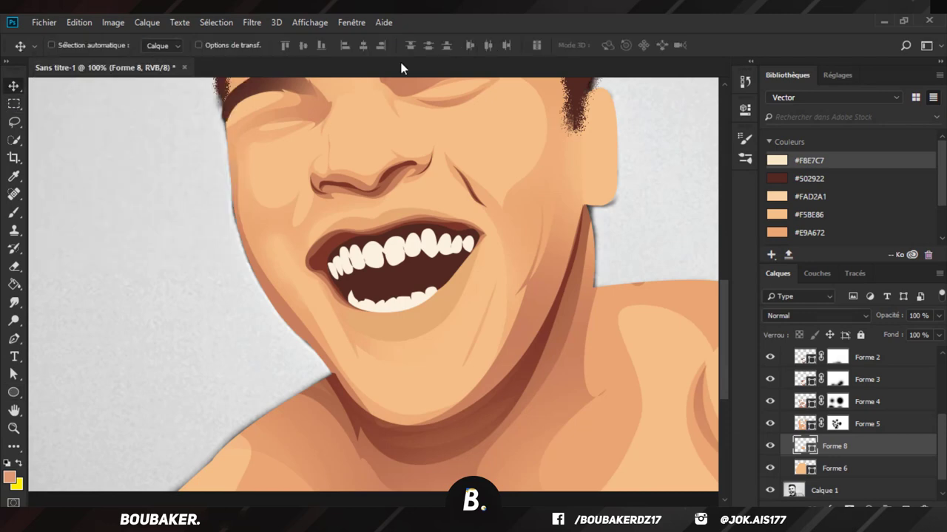
key(ctrl+minus)
key(ctrl+minus)
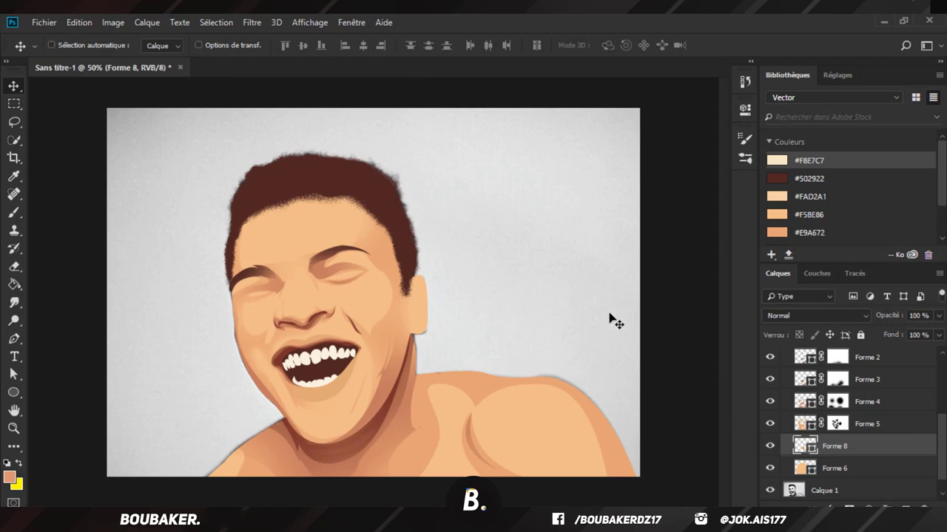
Step: Move the left mouth-corner point of the Forme 2 shape slightly inward towards the teeth
scroll(895, 415, up, 2)
click(885, 422)
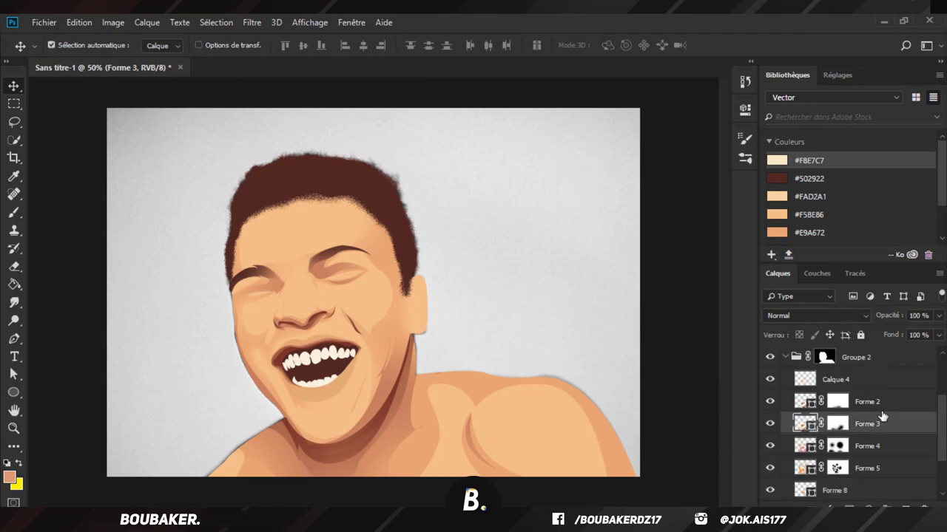
key(ctrl+plus)
key(ctrl+plus)
scroll(677, 413, down, 2)
click(13, 375)
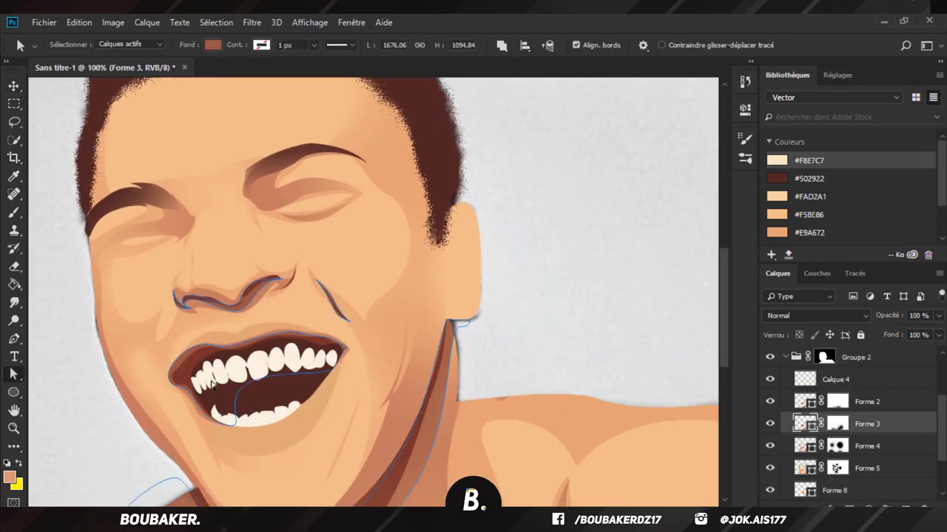
click(858, 403)
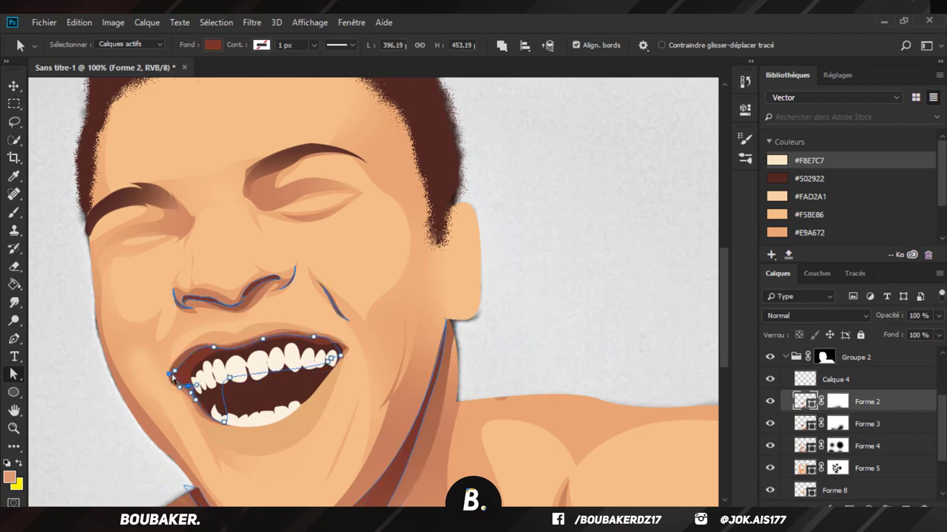
drag(170, 375, 183, 372)
Step: Pull the left mouth-corner points of the Forme 3 and Forme 4 shapes inward to narrow the mouth outline
click(878, 423)
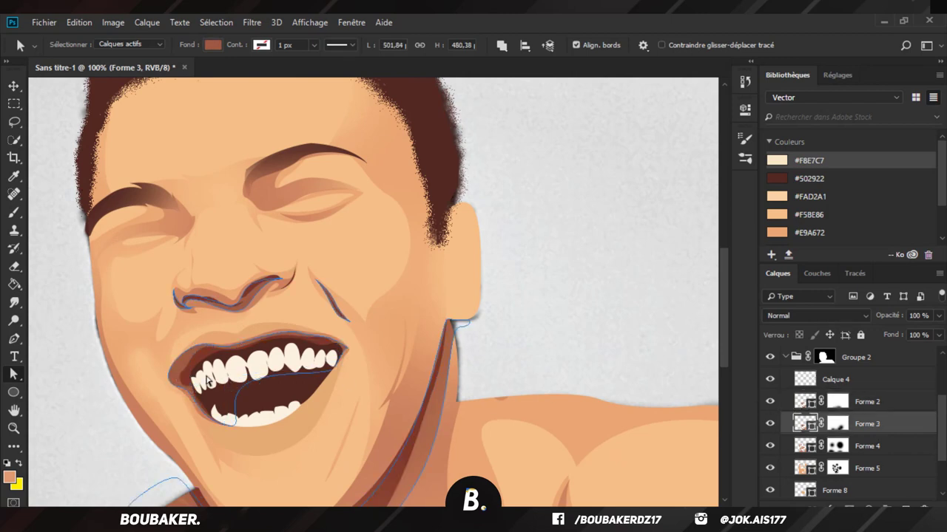
drag(174, 370, 182, 384)
click(803, 446)
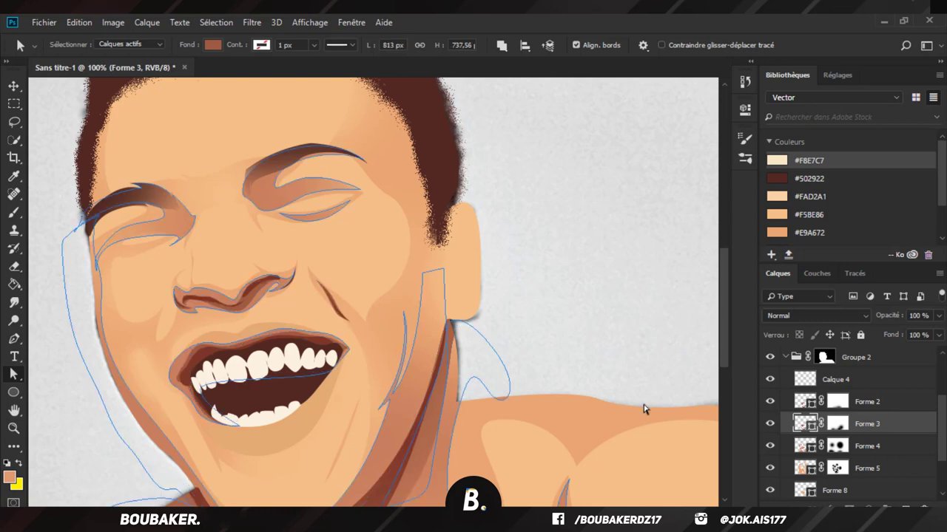
drag(170, 383, 196, 353)
click(598, 264)
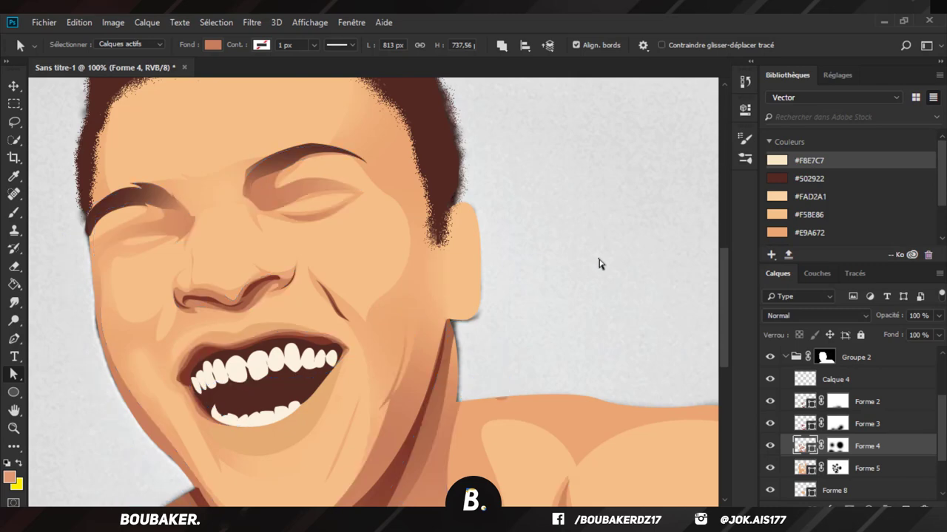
key(ctrl+minus)
key(ctrl+minus)
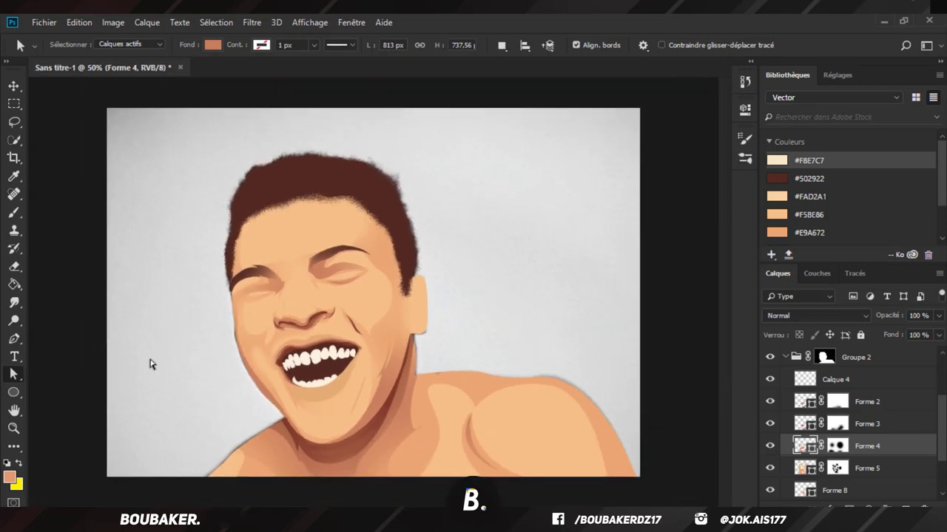
Step: Add a new layer above Forme 2 and trace a closed Pen path for a highlight on the lower lip
click(14, 340)
key(ctrl+plus)
key(ctrl+plus)
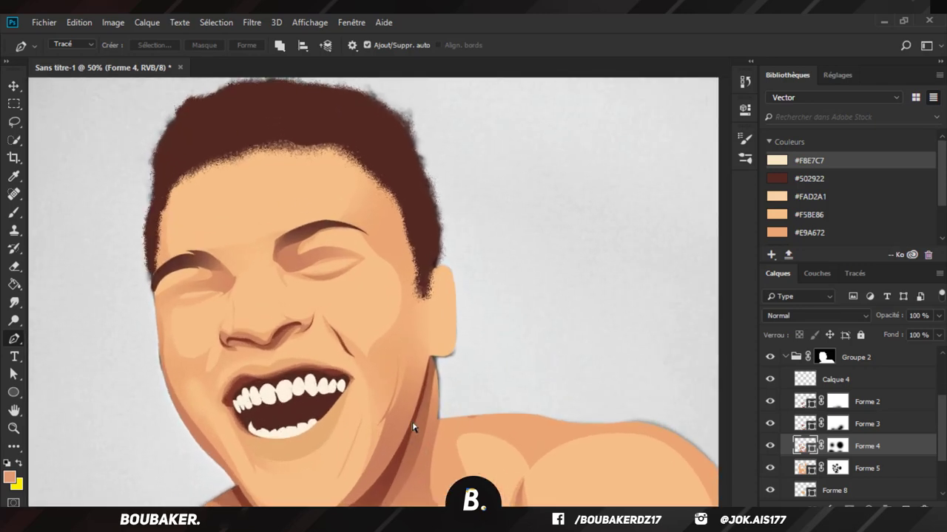
scroll(414, 430, down, 2)
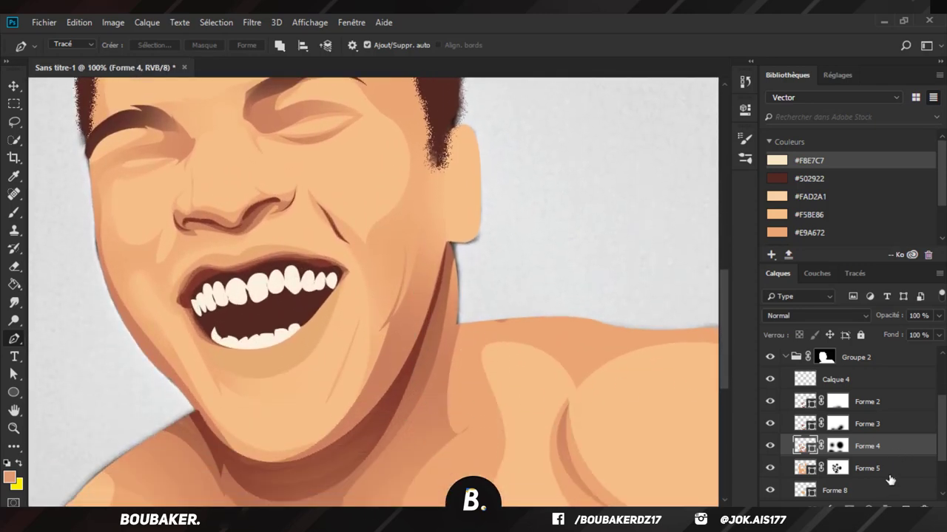
click(872, 400)
click(905, 509)
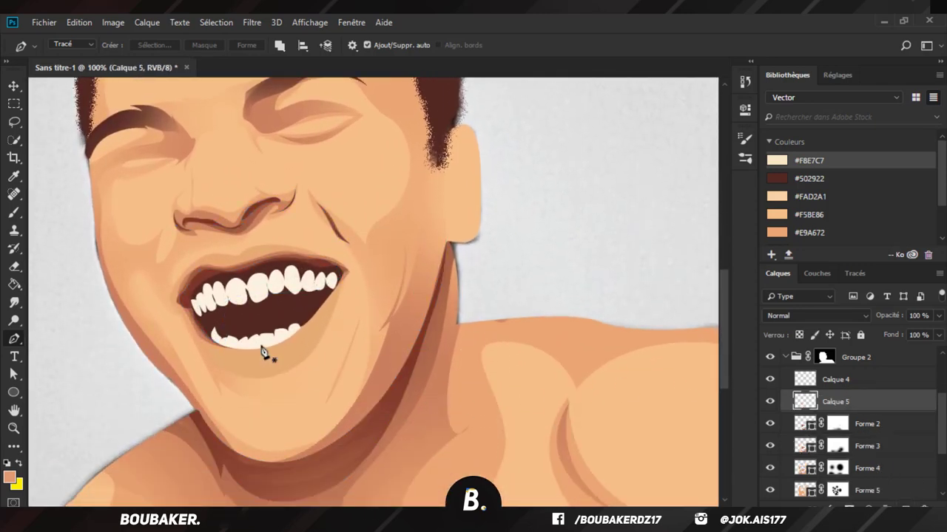
drag(305, 328, 290, 364)
click(304, 329)
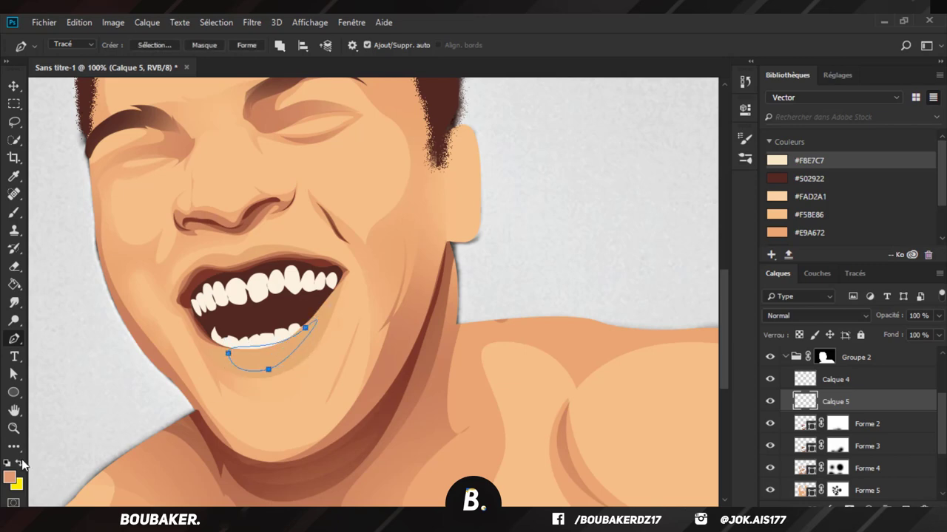
Step: Set the foreground colour to f6d0aa, based on the sampled lip tone, and convert the highlight path to a shape
click(10, 477)
click(271, 357)
click(432, 280)
key(Return)
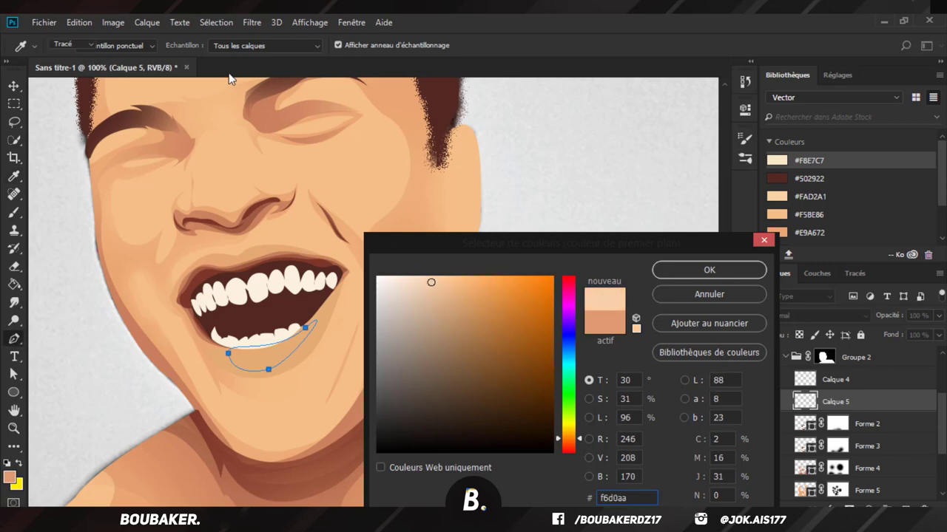
click(247, 45)
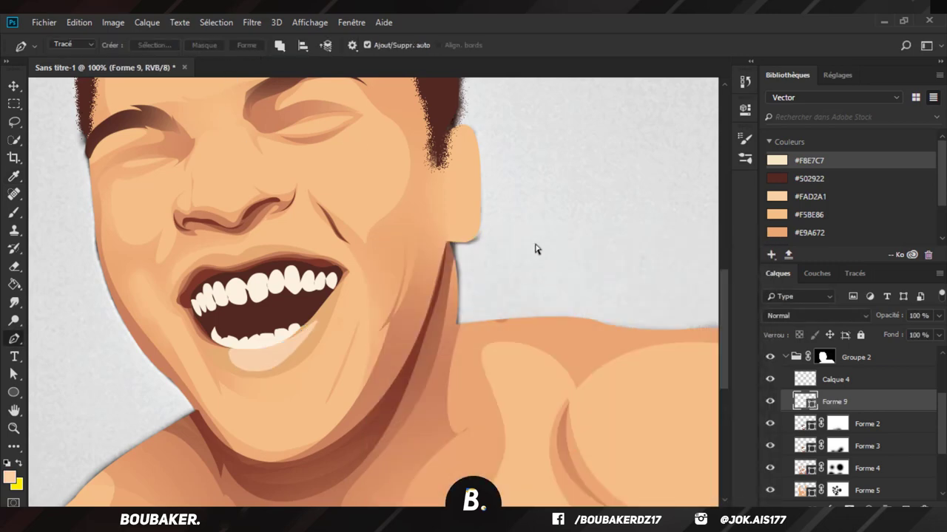
Step: Add a layer mask to Forme 9 and paint black with a soft brush to fade the lower-lip highlight
key(ctrl+minus)
click(849, 507)
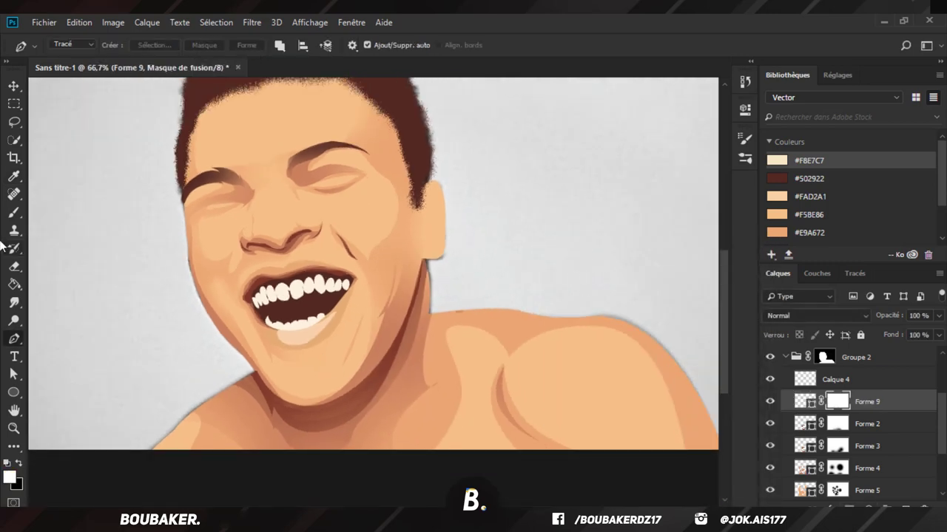
click(13, 212)
key(x)
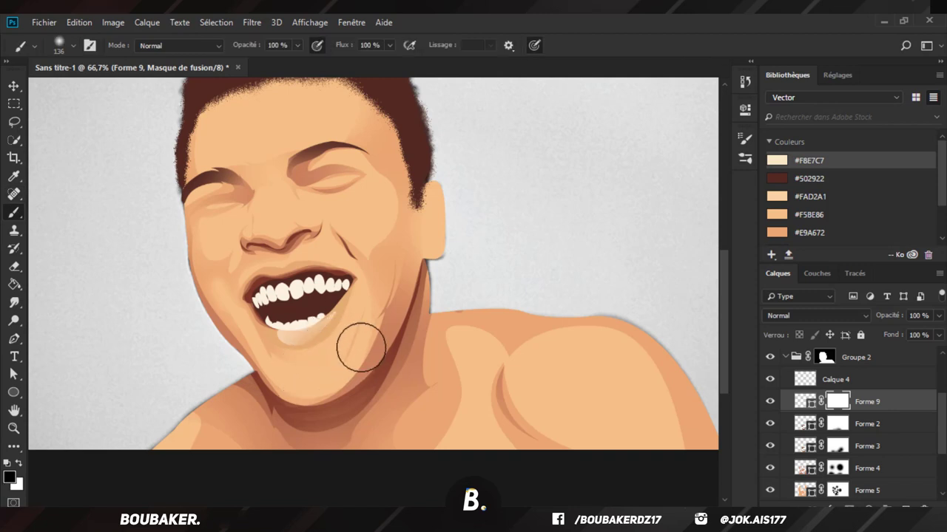
mouse_move(355, 348)
mouse_down()
mouse_move(328, 356)
mouse_move(346, 316)
mouse_move(267, 299)
mouse_move(288, 301)
mouse_move(269, 303)
mouse_move(266, 314)
mouse_move(264, 305)
mouse_move(353, 287)
mouse_up()
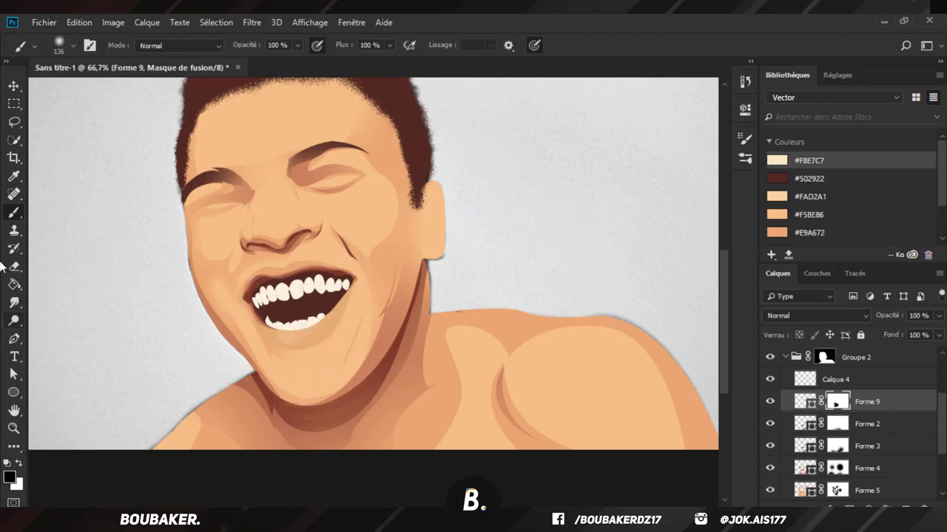
Step: Add a closed Pen subpath to Forme 9 for a light band from the forehead hairline past the temple to the jaw
click(14, 339)
scroll(336, 266, up, 2)
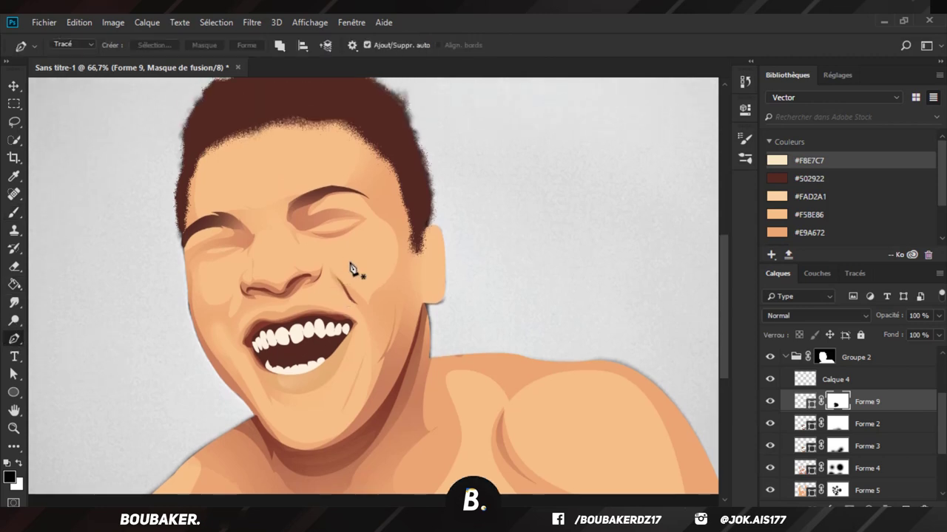
ctrl+click(303, 381)
drag(335, 115, 401, 153)
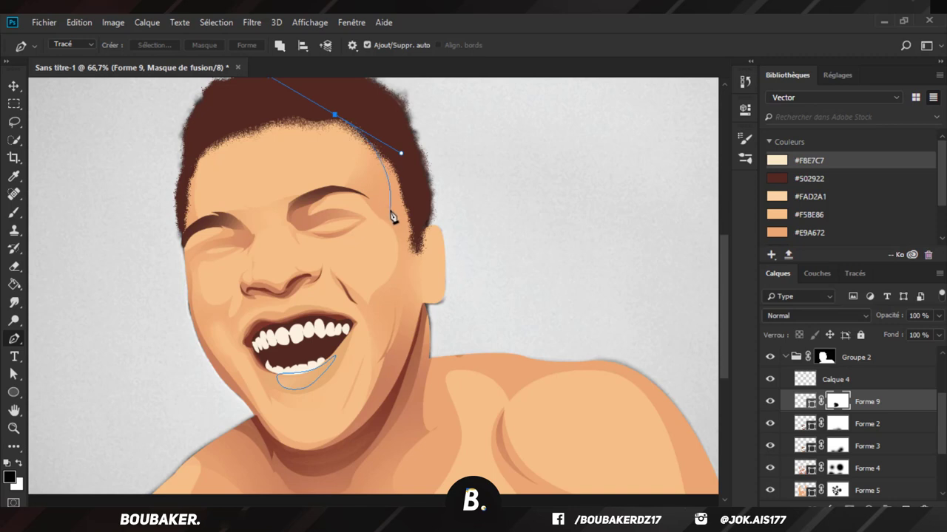
drag(393, 216, 414, 255)
drag(408, 332, 399, 364)
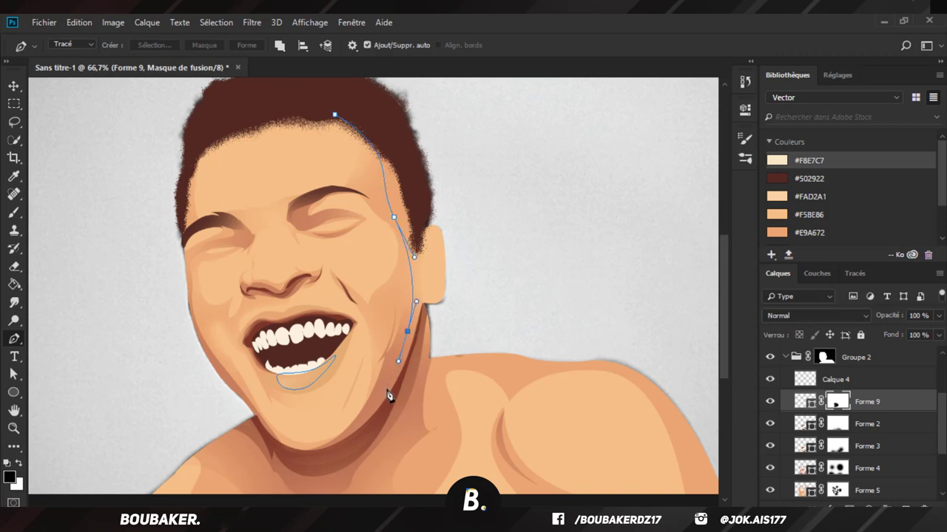
drag(386, 397, 425, 291)
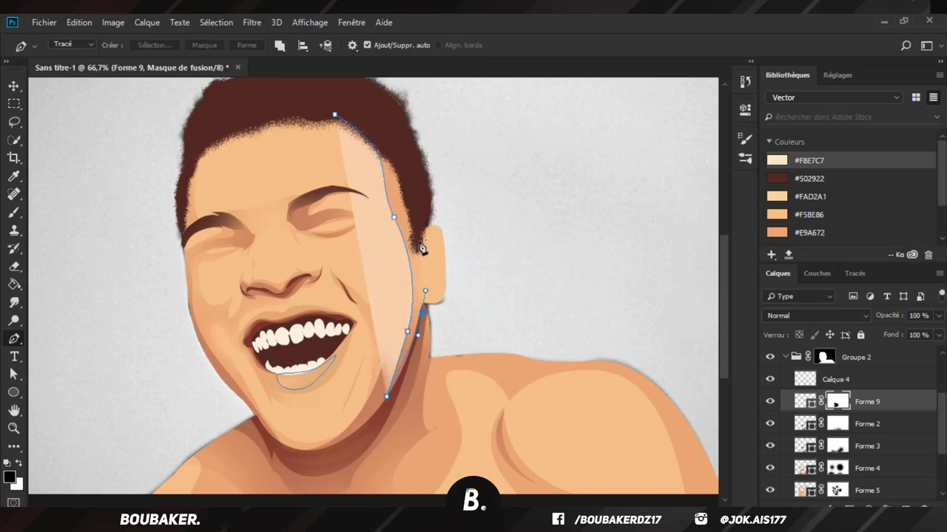
drag(419, 241, 418, 215)
drag(422, 181, 421, 154)
drag(394, 115, 375, 105)
click(335, 114)
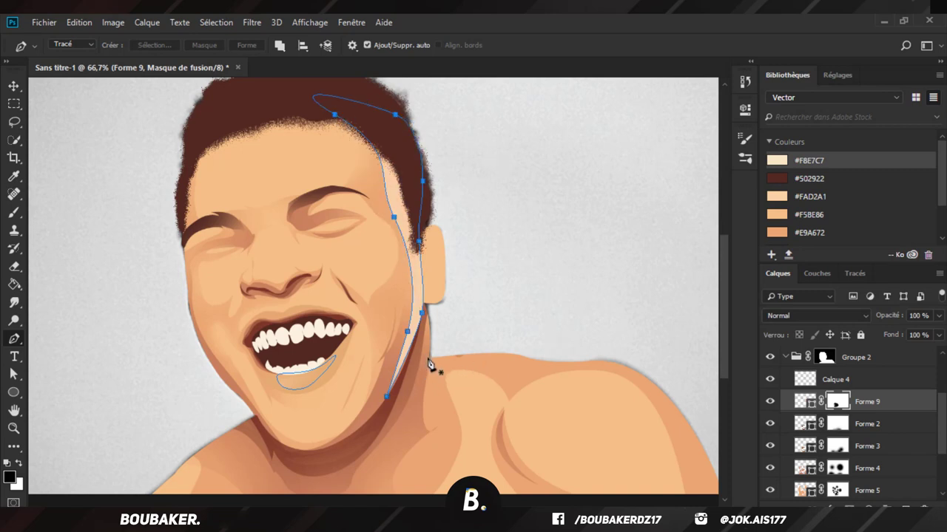
Step: Add a closed Pen subpath to Forme 9 for a rim highlight along the neck and the shoulder's outer edge
click(418, 304)
drag(427, 355, 428, 375)
drag(526, 362, 563, 359)
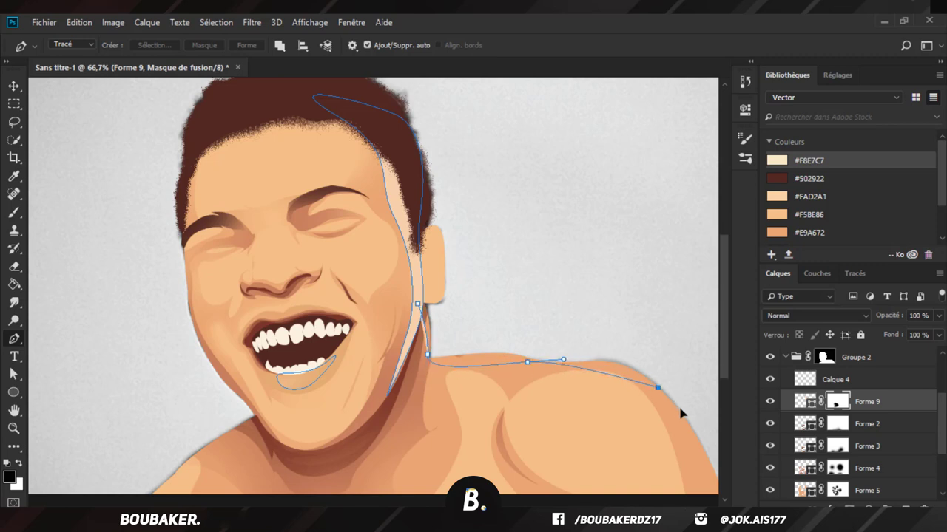
drag(642, 383, 669, 413)
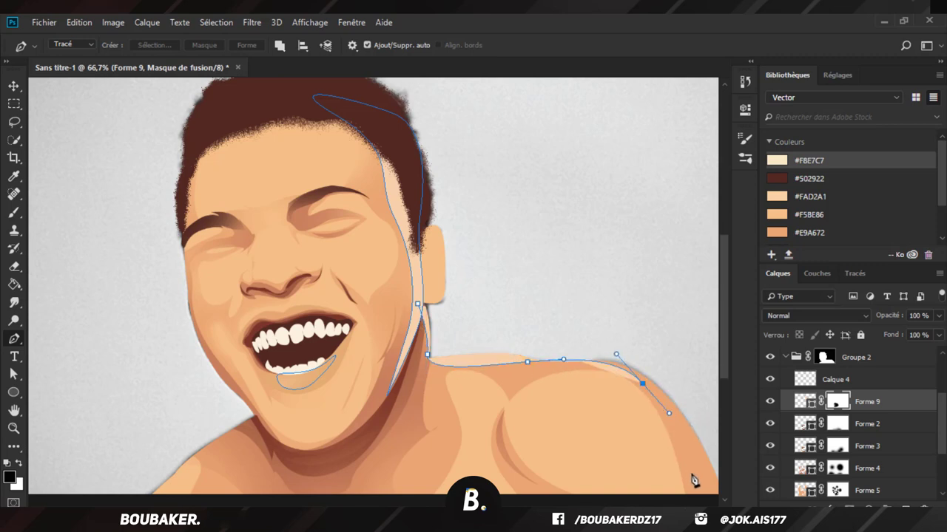
drag(695, 491, 698, 510)
key(ctrl+minus)
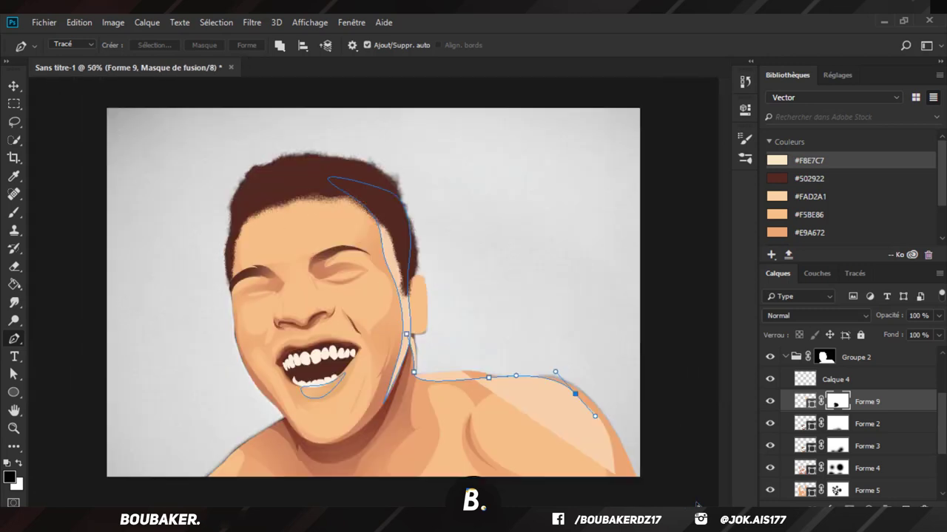
key(ctrl+z)
drag(618, 487, 615, 511)
drag(676, 485, 678, 459)
drag(656, 402, 645, 369)
drag(633, 350, 521, 297)
click(426, 341)
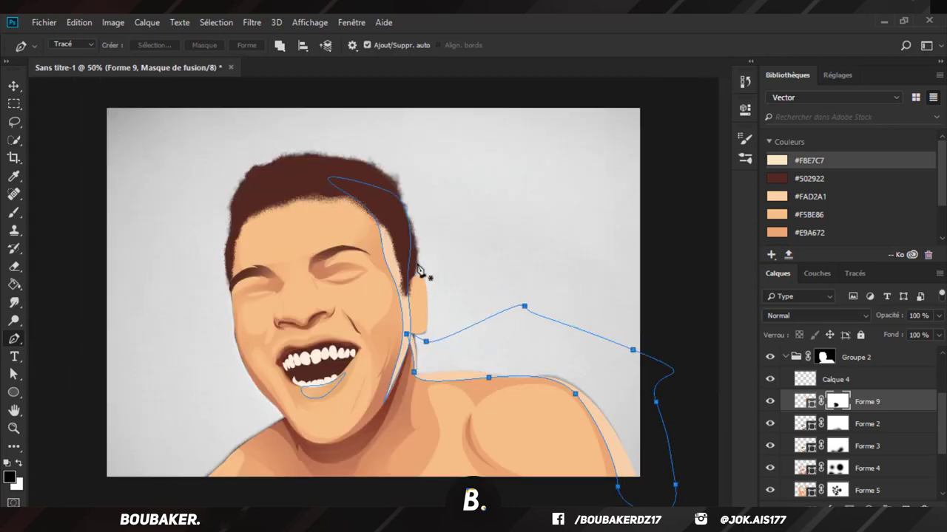
Step: Add a small highlight subpath to Forme 9 along the inner side of the ear and finish the path
click(406, 290)
drag(420, 289, 399, 319)
click(423, 337)
key(Return)
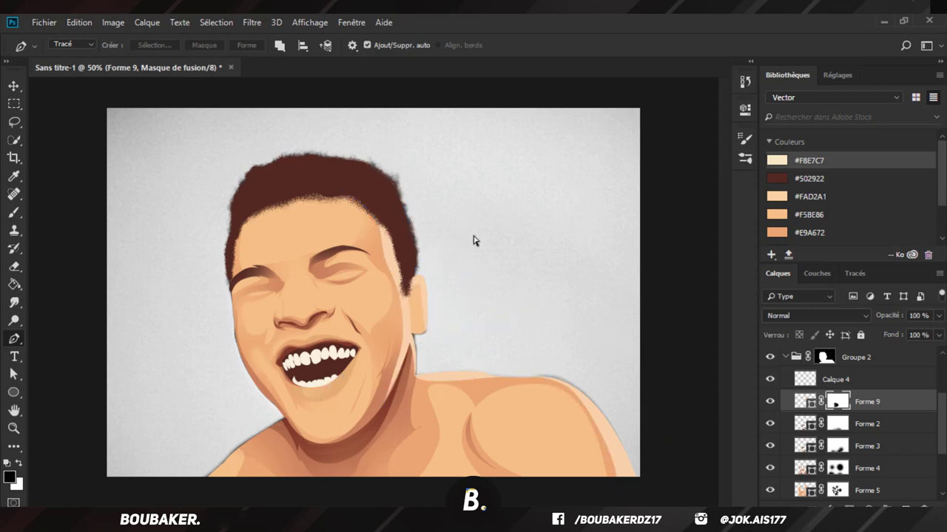
Step: Enlarge the soft brush to 513 px and dab black on the Forme 9 mask at the forehead and jaw to fade the face highlight
ctrl+click(840, 404)
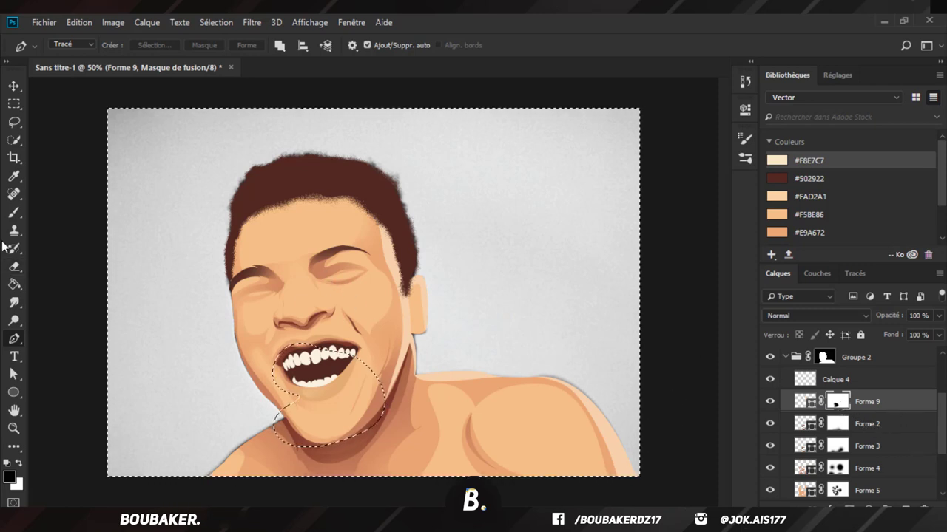
key(ctrl+d)
click(13, 213)
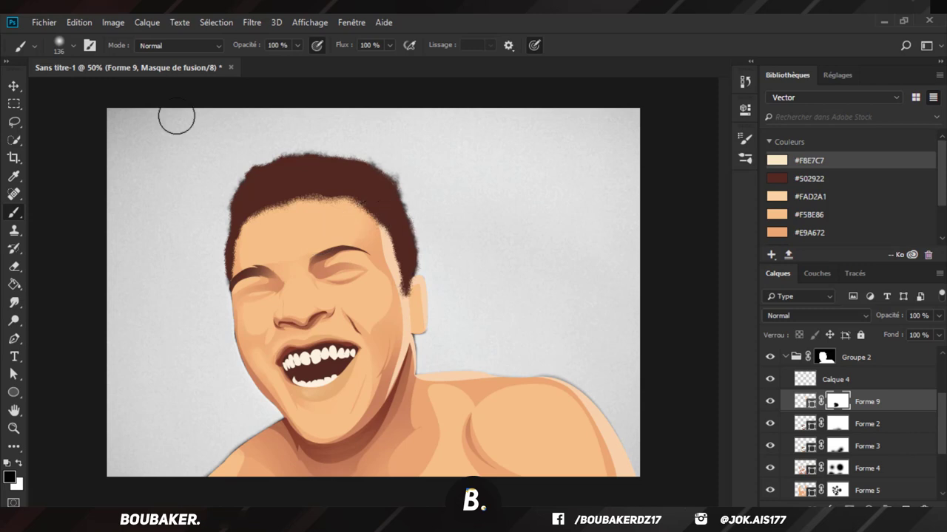
click(64, 42)
click(166, 90)
click(372, 205)
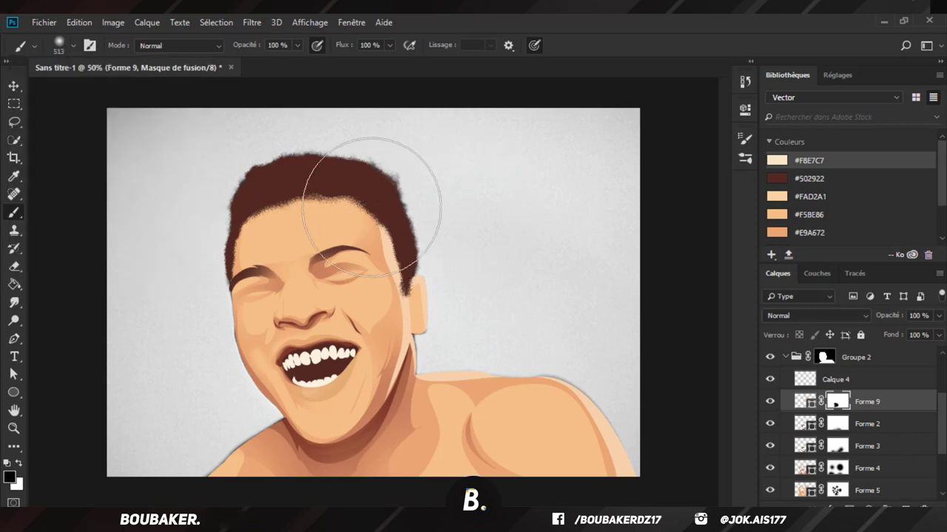
click(374, 385)
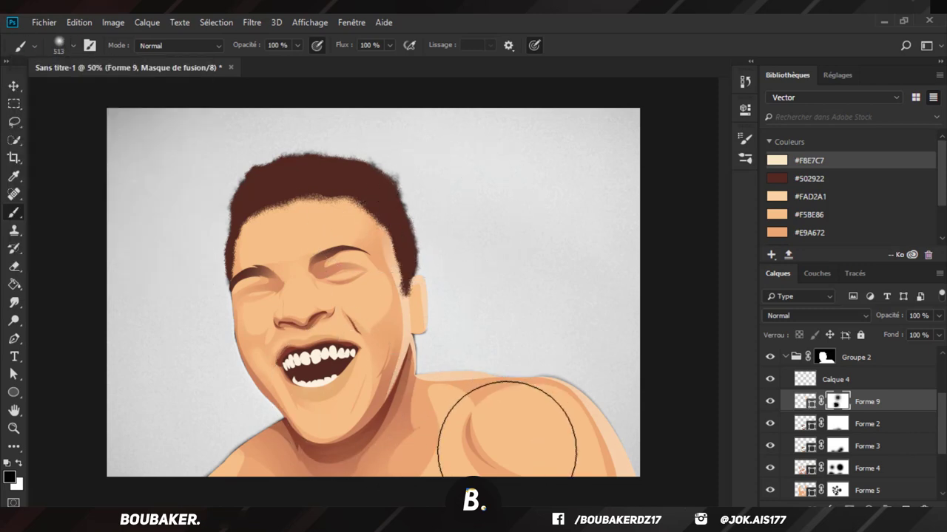
Step: Dab black with the soft brush on the Forme 9 mask over the shoulder and neck to fade the rim highlight there
click(482, 456)
click(588, 493)
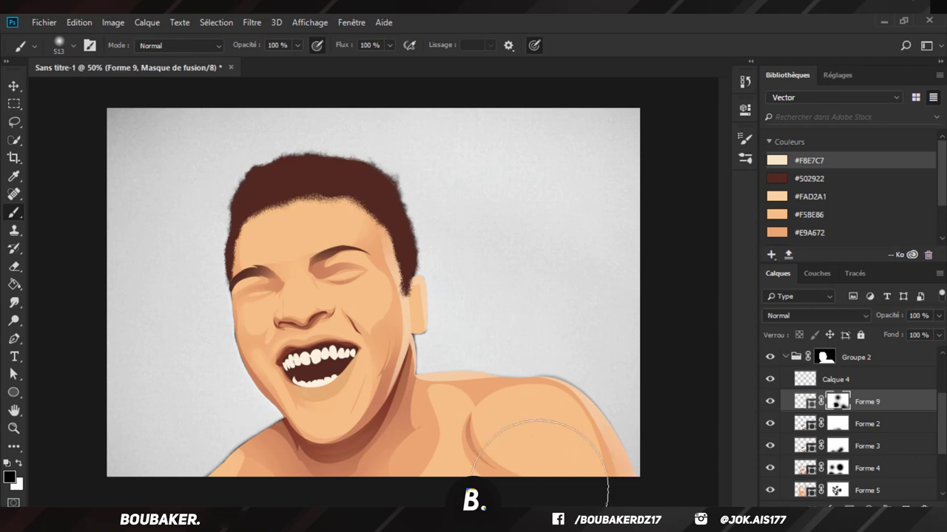
click(392, 435)
click(482, 253)
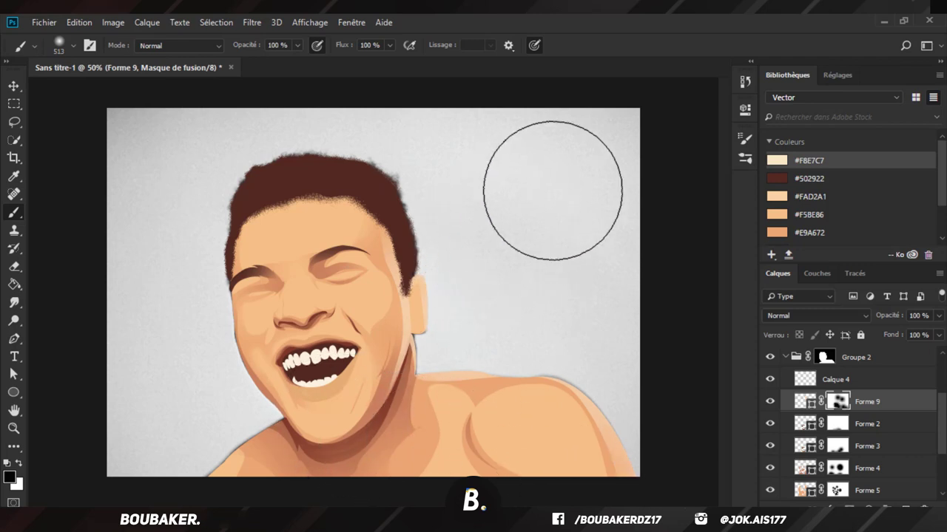
Step: Hide the Calque 1 photo layer and select the Forme 1 layer without its path outline showing
scroll(840, 462, down, 4)
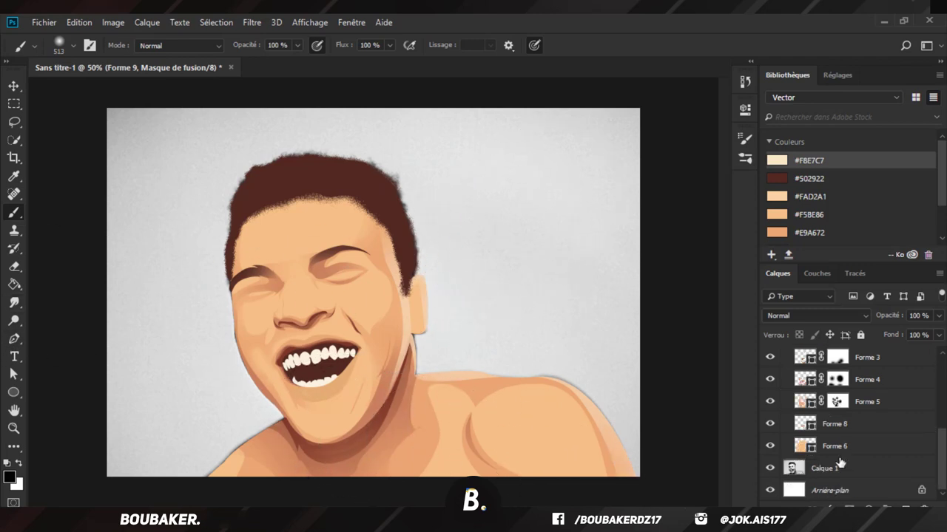
click(772, 468)
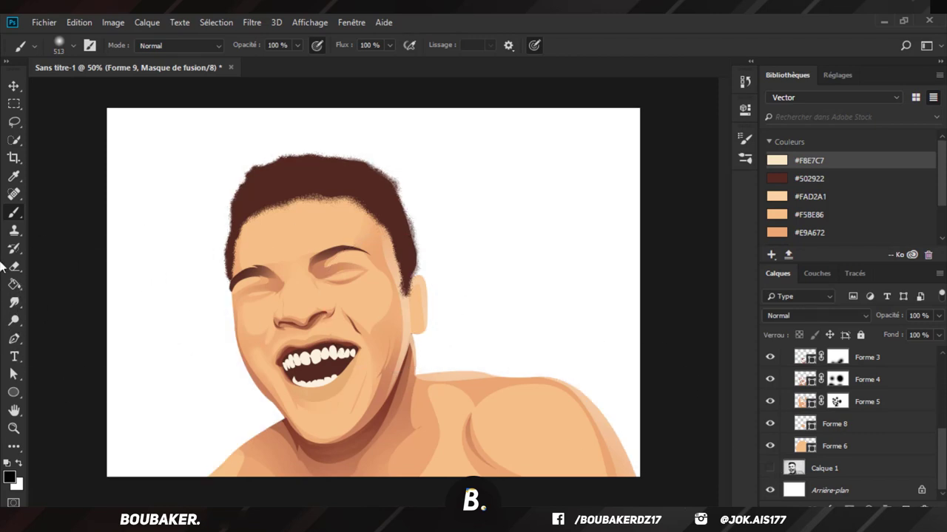
click(11, 340)
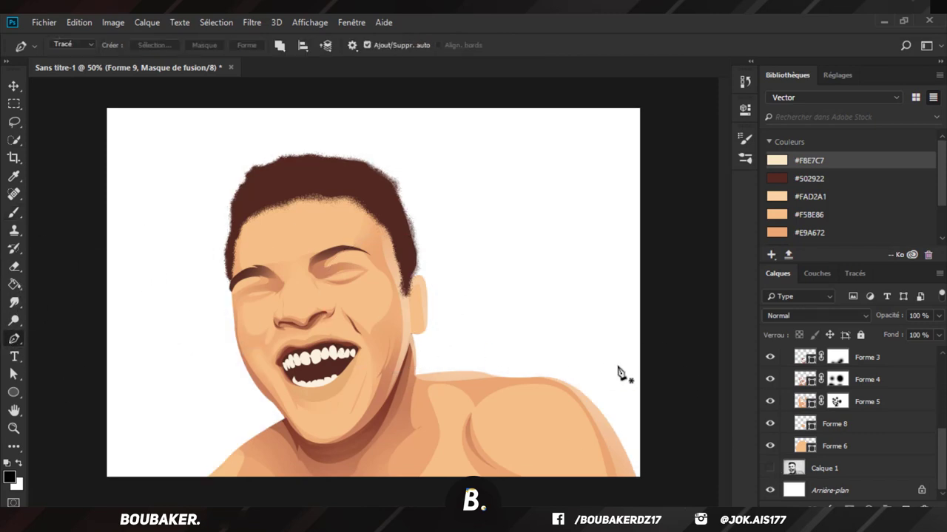
scroll(821, 390, up, 4)
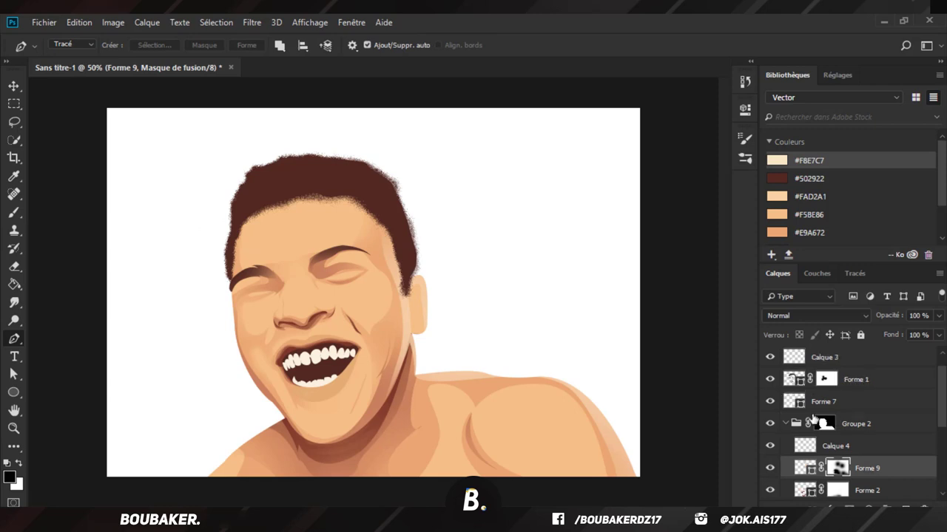
click(794, 380)
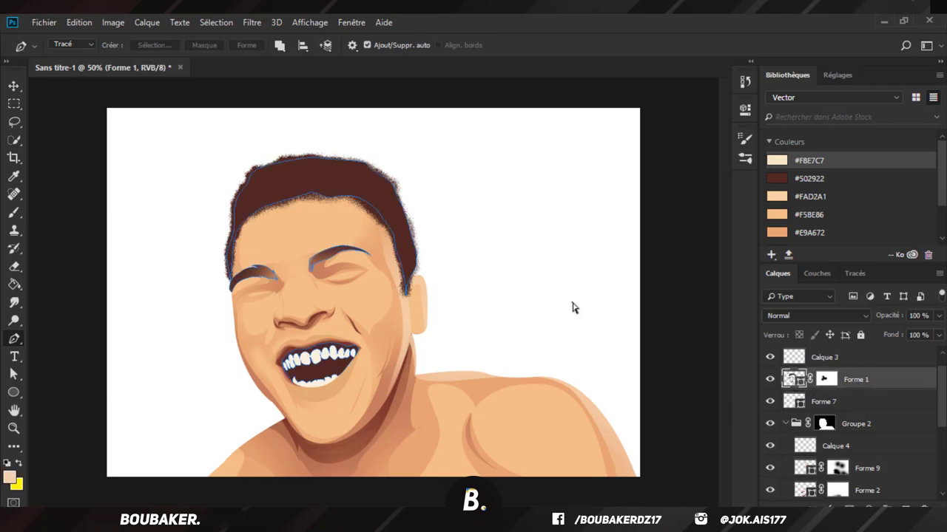
key(Escape)
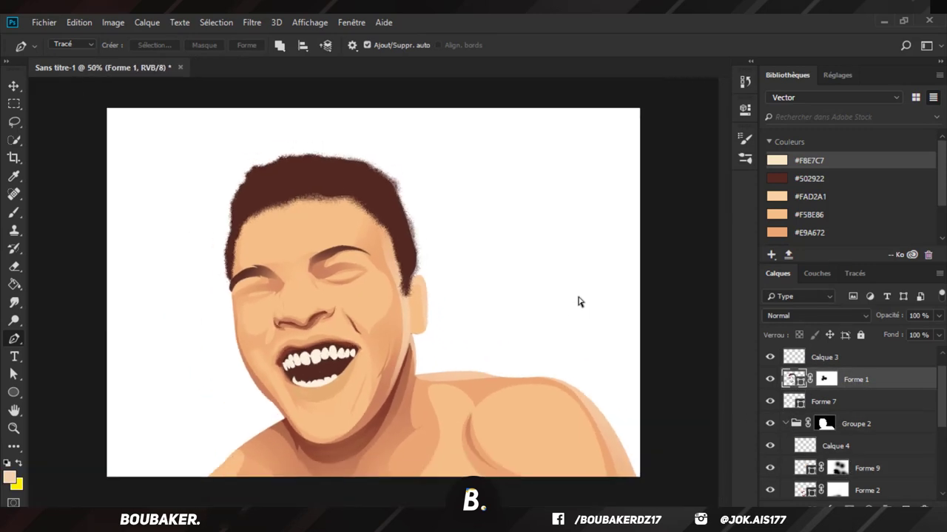
Step: Add a new layer above the teeth layer Forme 7 and clip it to that shape
key(ctrl+plus)
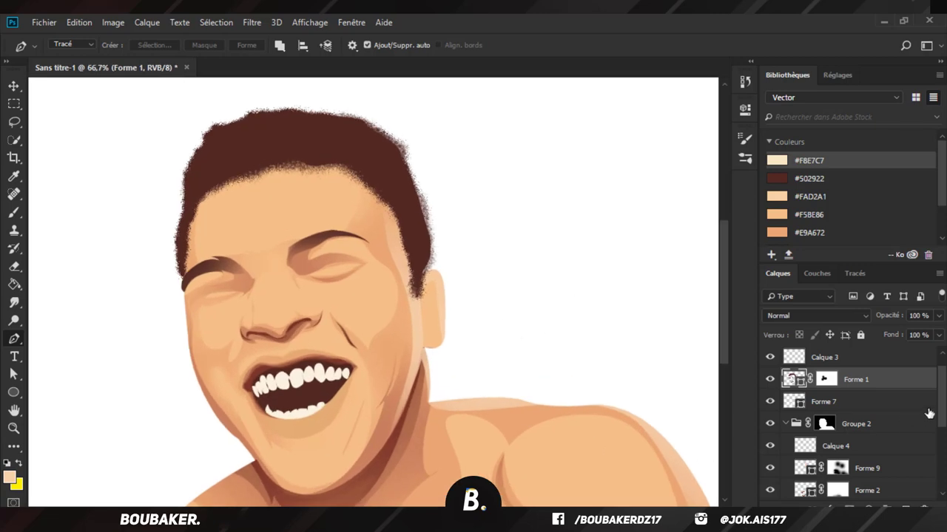
click(862, 404)
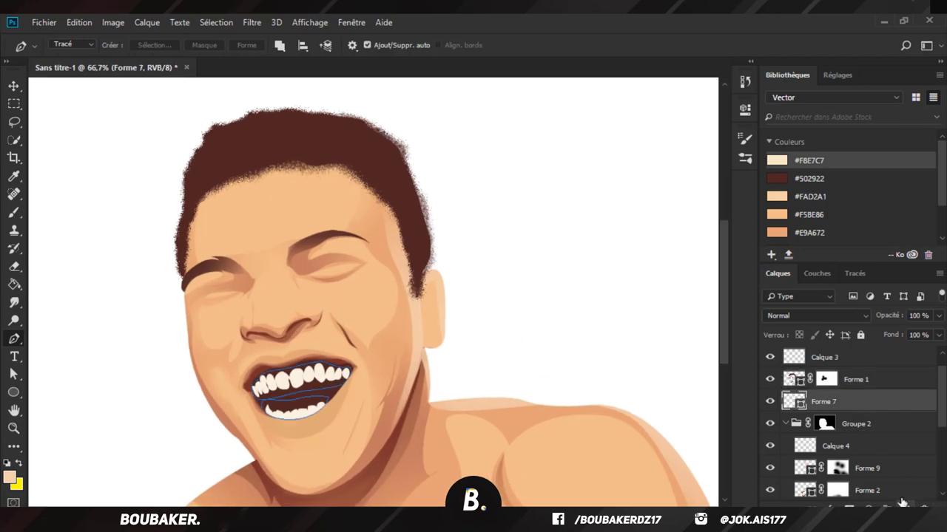
click(903, 506)
alt+click(835, 409)
key(ctrl+plus)
scroll(304, 389, down, 2)
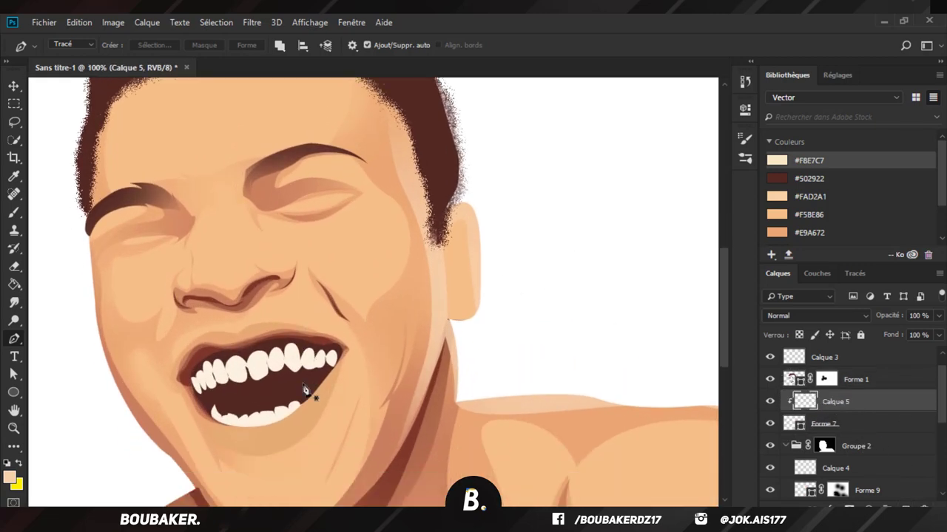
Step: Sample the teeth's cream tone as the foreground colour and darken it to the greyish beige e4dcce
click(13, 213)
click(10, 478)
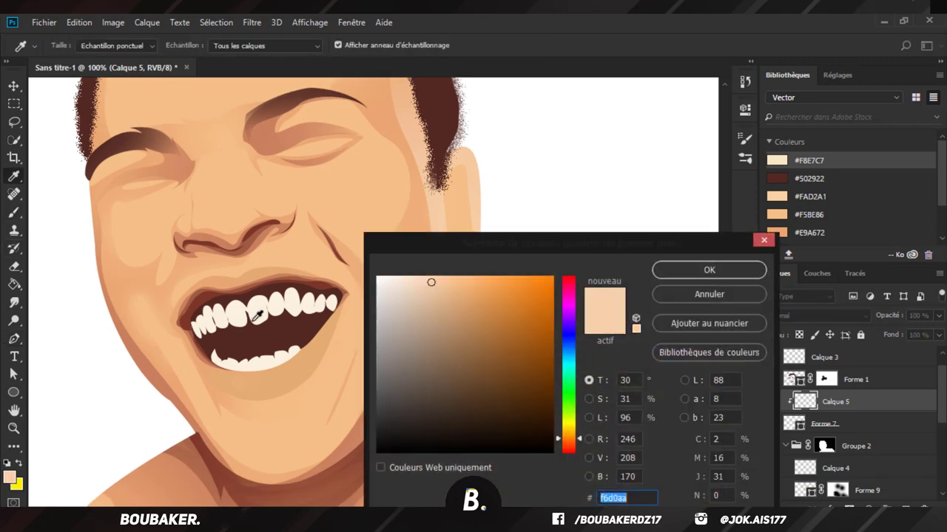
click(257, 314)
drag(399, 283, 393, 295)
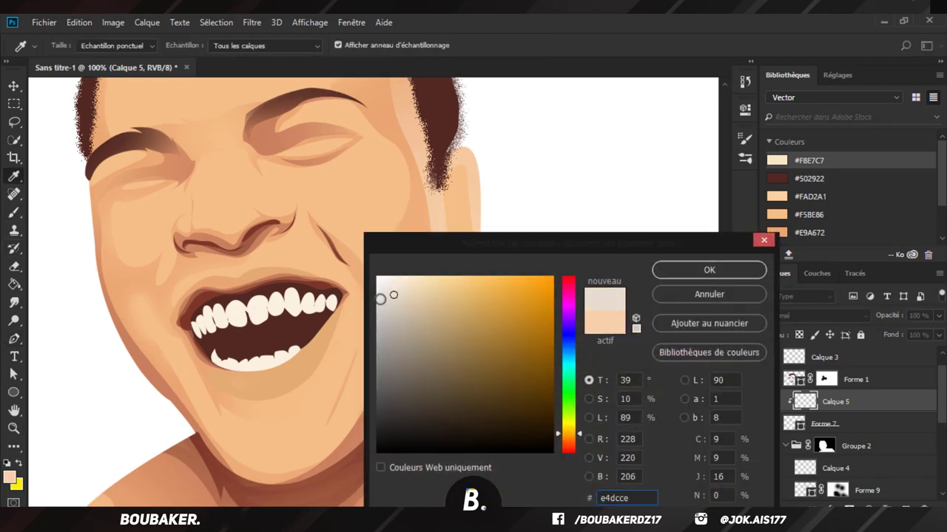
key(Return)
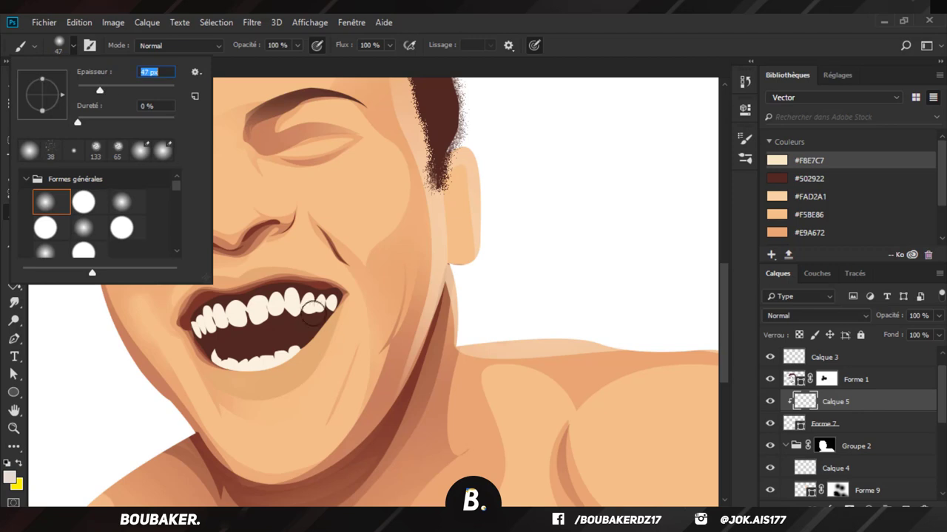
Step: Try shading the upper and lower teeth on Calque 5 with a 47 px soft brush, and delete that layer
key(Return)
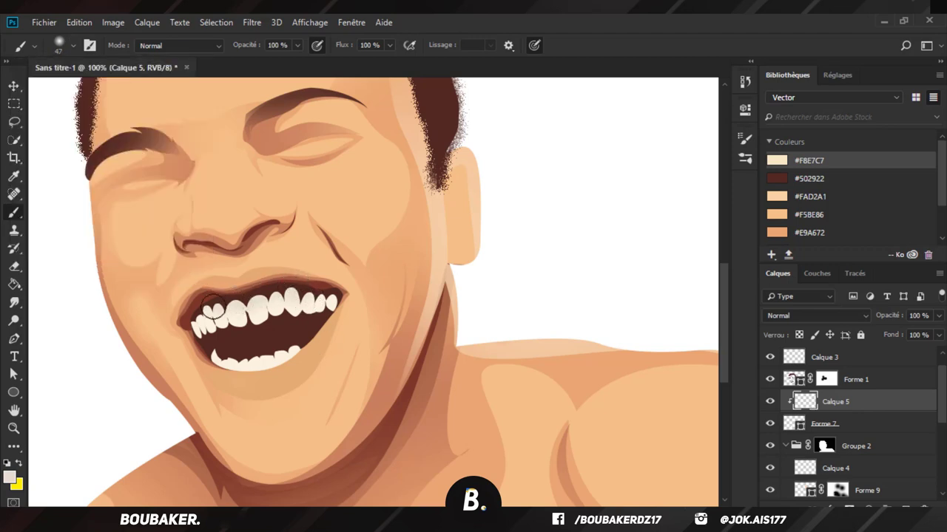
mouse_move(230, 358)
mouse_down()
mouse_move(259, 355)
mouse_move(294, 336)
mouse_up()
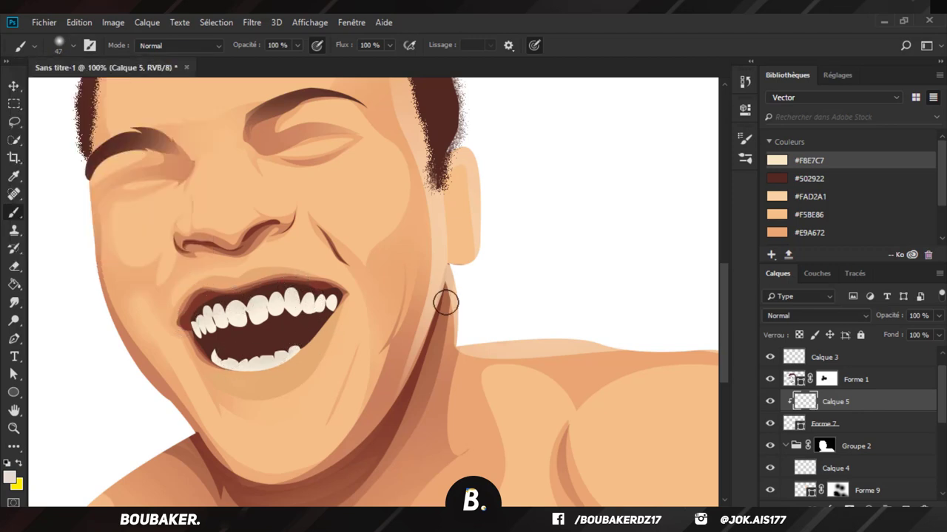
key(ctrl+minus)
key(ctrl+minus)
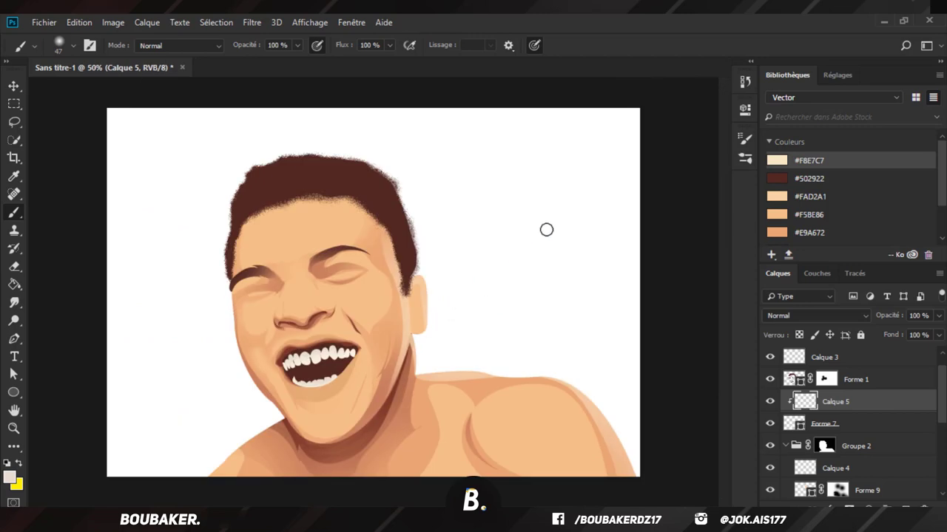
key(ctrl+plus)
key(ctrl+plus)
key(Delete)
Step: Add a new layer above Forme 7 and start a wavy Pen path across the upper teeth from the right mouth corner to the front teeth
click(14, 339)
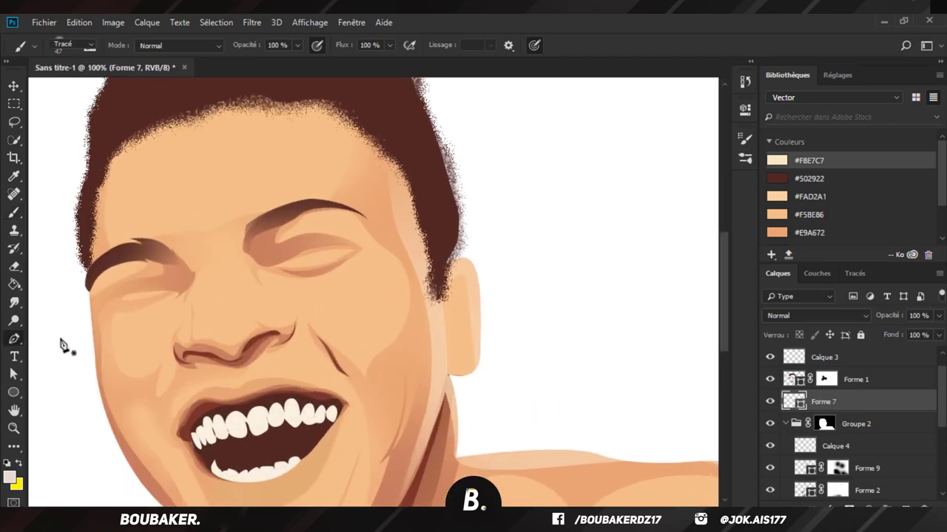
click(905, 508)
drag(319, 474, 488, 409)
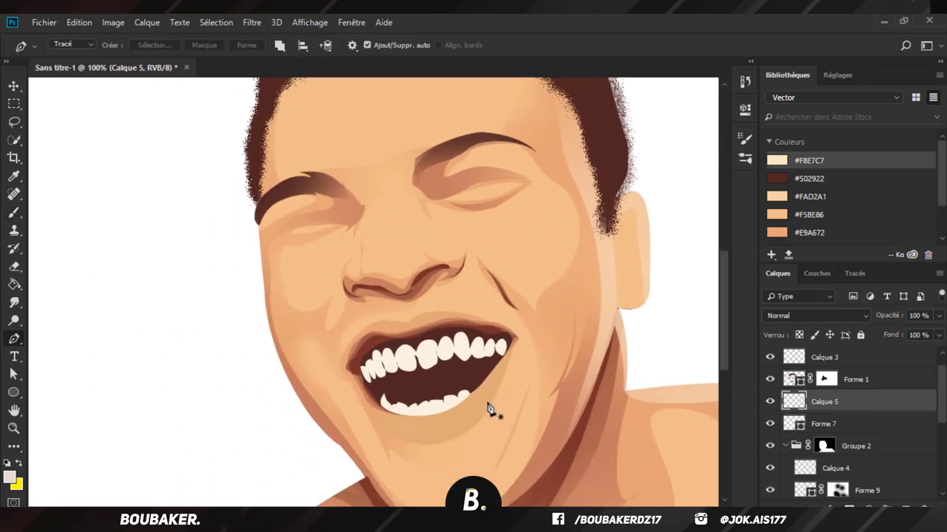
key(ctrl+plus)
scroll(488, 404, down, 2)
drag(632, 351, 583, 344)
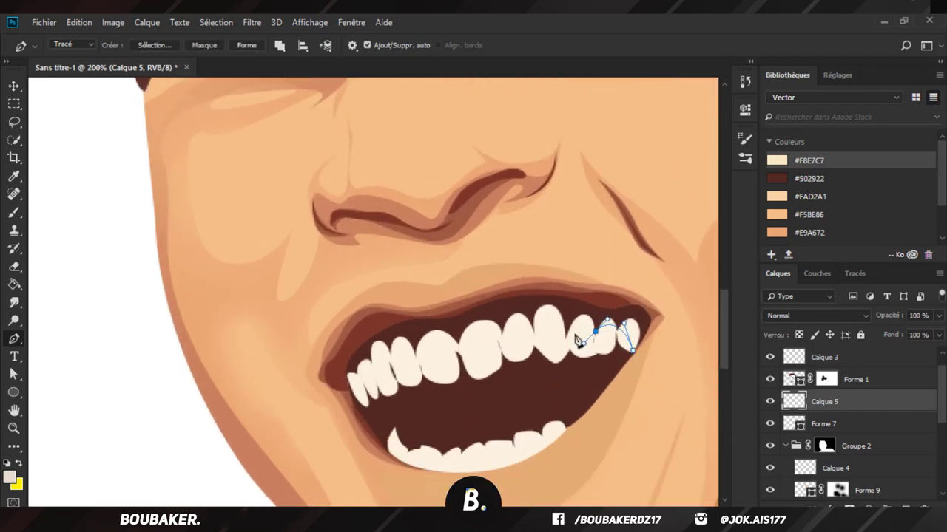
click(567, 320)
click(553, 334)
click(536, 315)
click(528, 318)
click(502, 337)
click(494, 326)
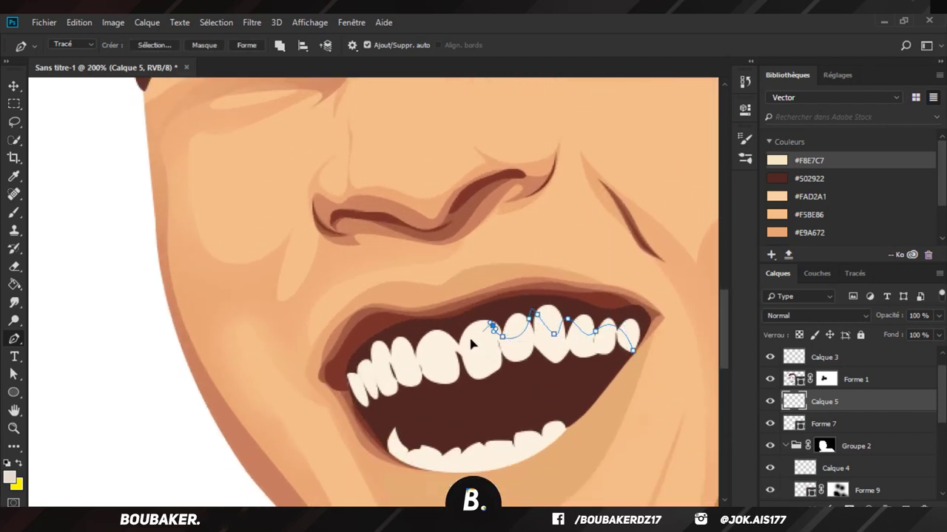
Step: Continue the wavy path over the remaining upper teeth as far as the left mouth corner
click(409, 349)
drag(444, 337, 377, 358)
click(389, 345)
drag(369, 353, 370, 346)
click(369, 367)
click(367, 378)
click(358, 372)
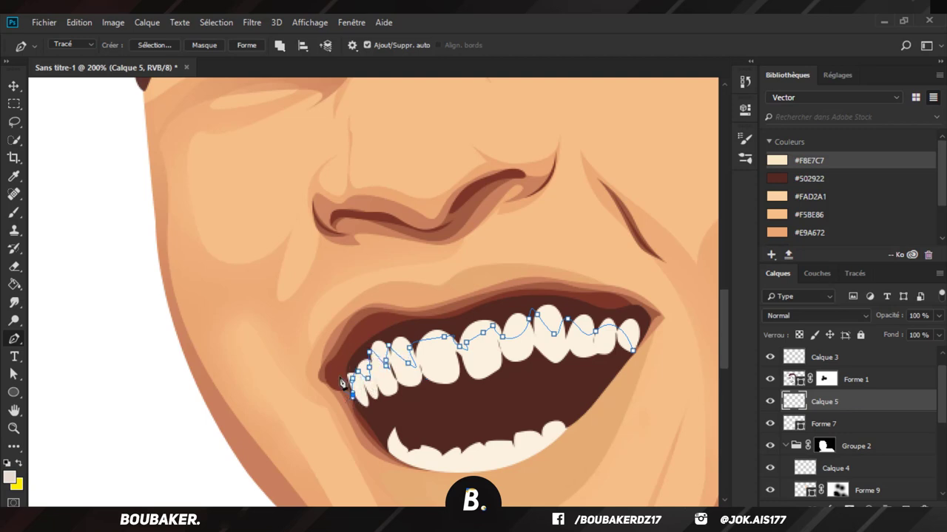
Step: Close the teeth-shadow path around the upper lip, convert it to a shape and clip it to Forme 7
click(340, 381)
click(355, 335)
drag(475, 264, 554, 264)
click(665, 279)
click(663, 338)
click(633, 350)
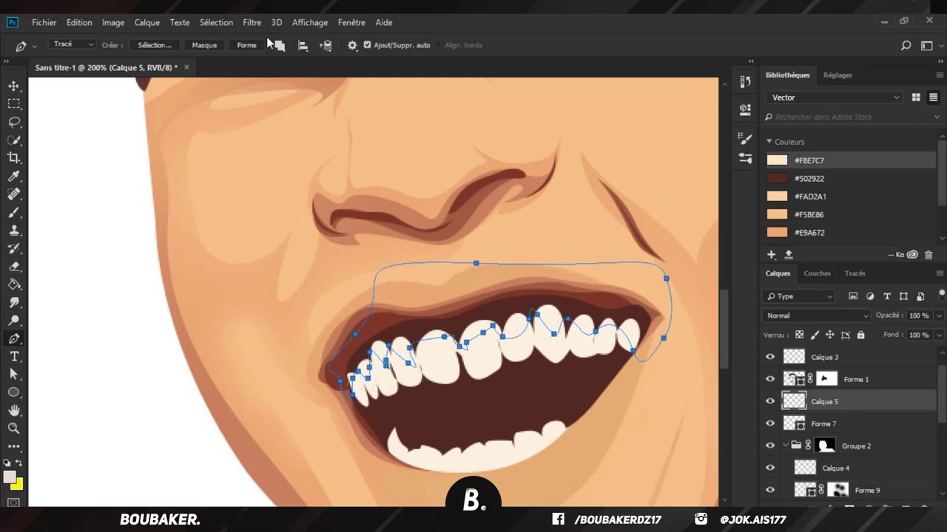
click(246, 45)
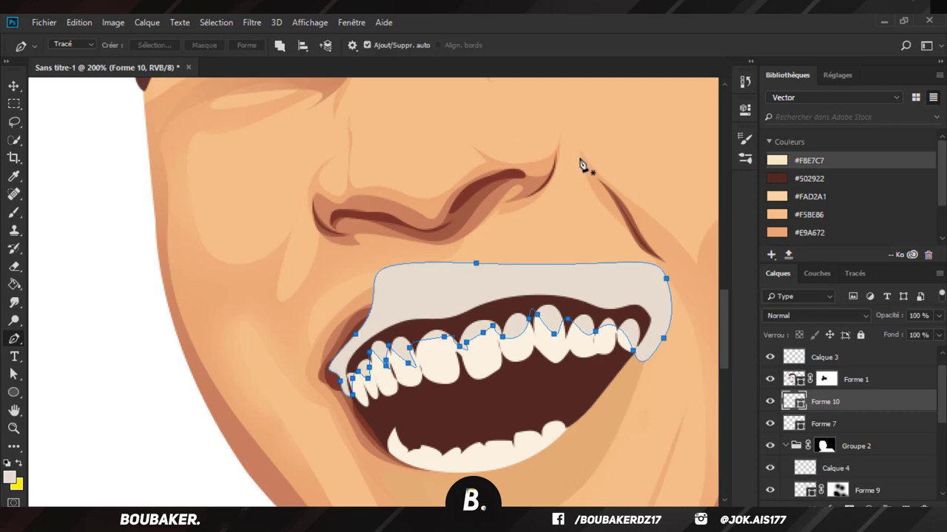
alt+click(868, 411)
Step: Add a closed Pen subpath to Forme 10 that shades the upper part of the lower teeth, and finish the path
scroll(577, 377, right, 1)
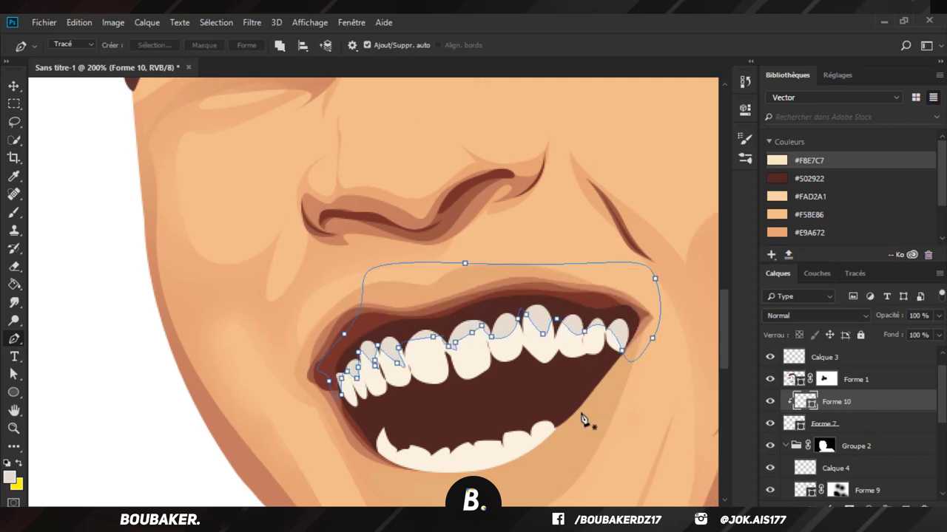
drag(560, 448, 411, 458)
drag(396, 449, 382, 466)
click(378, 399)
click(449, 406)
drag(542, 400, 560, 394)
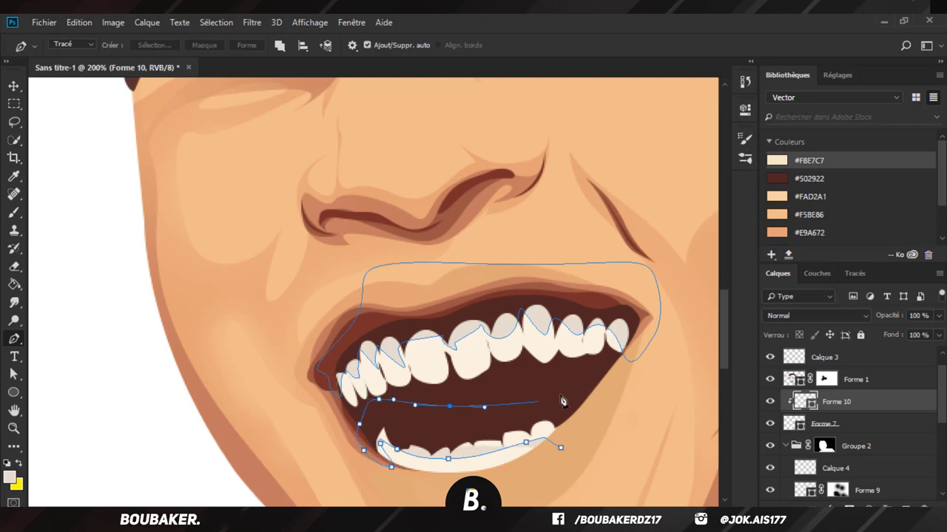
drag(573, 436, 579, 430)
key(Return)
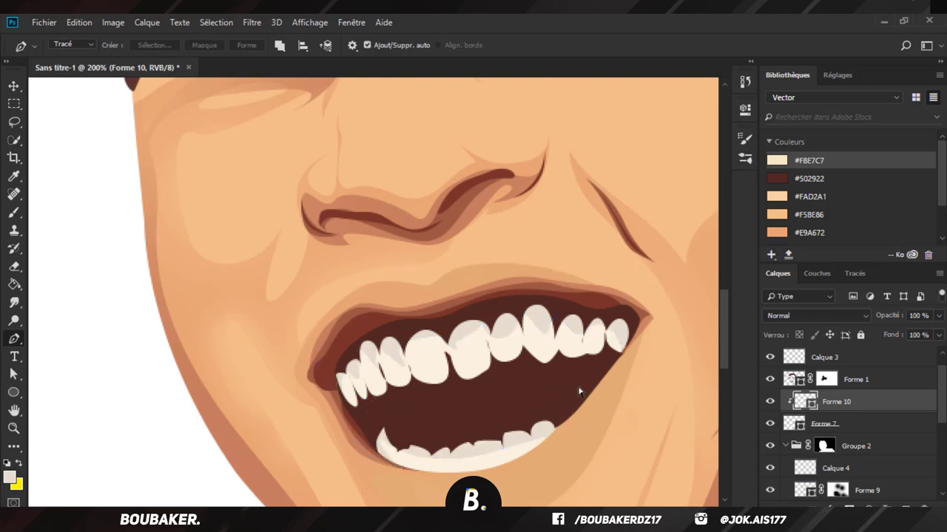
Step: Add an unclipped new layer above Forme 9 and choose #FAD2A1 from the library as the colour
key(ctrl+minus)
key(ctrl+minus)
key(ctrl+minus)
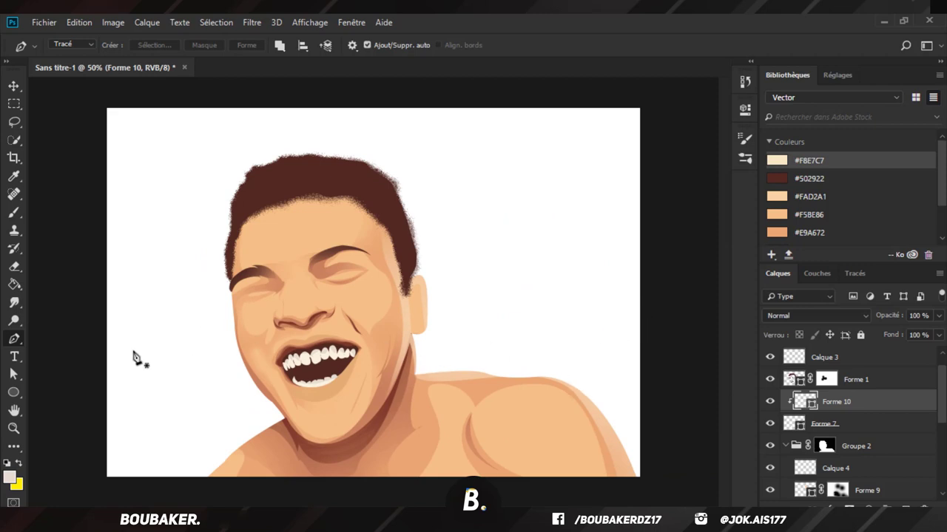
scroll(866, 460, down, 2)
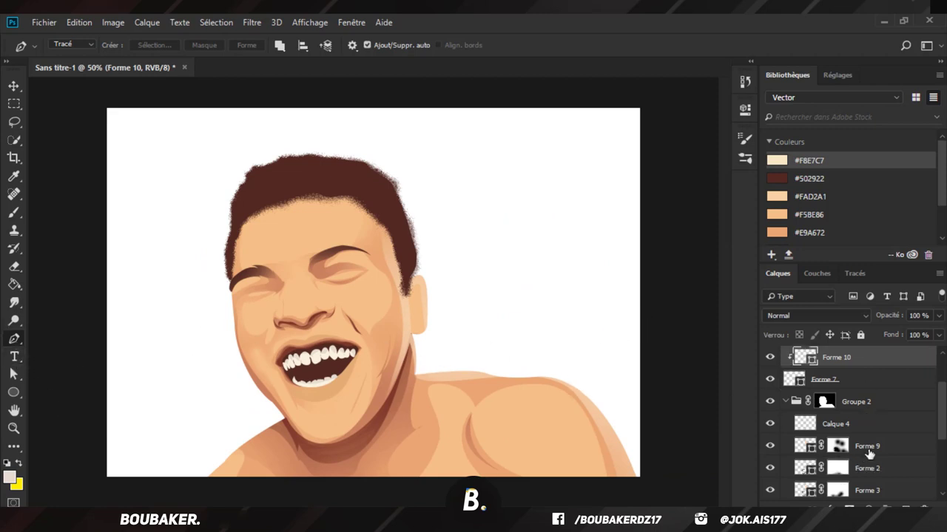
click(860, 446)
key(ctrl+shift+alt+n)
alt+click(856, 448)
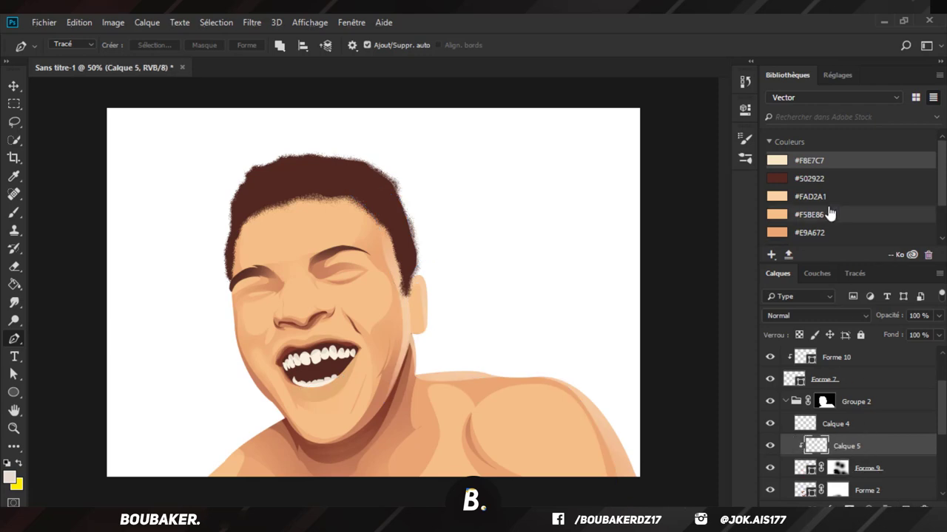
click(808, 197)
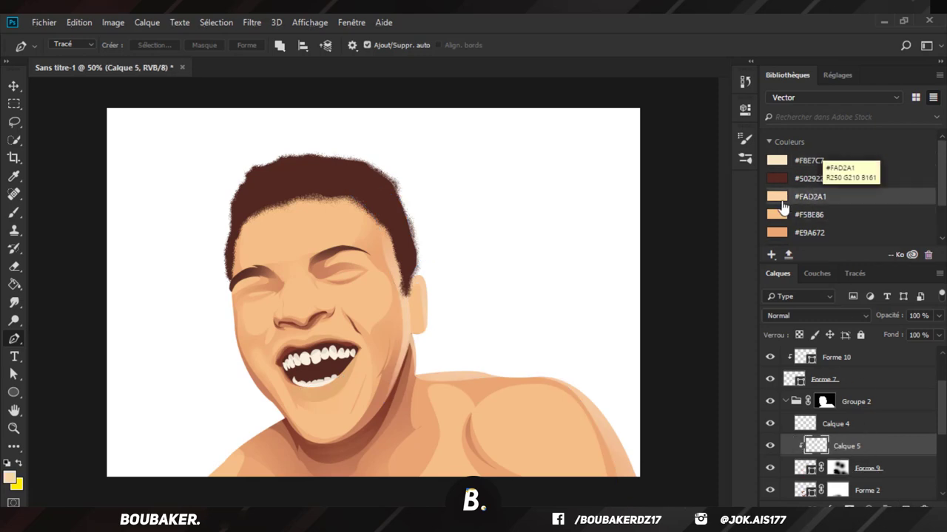
alt+click(882, 449)
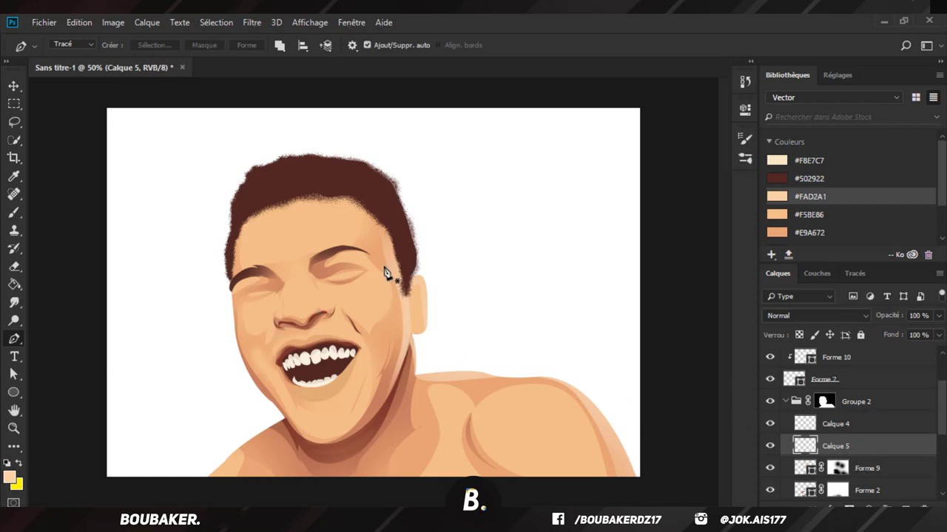
Step: Draw a closed, rounded Pen path on the cheek below the right-hand eye and convert it to a shape
scroll(385, 273, up, 2)
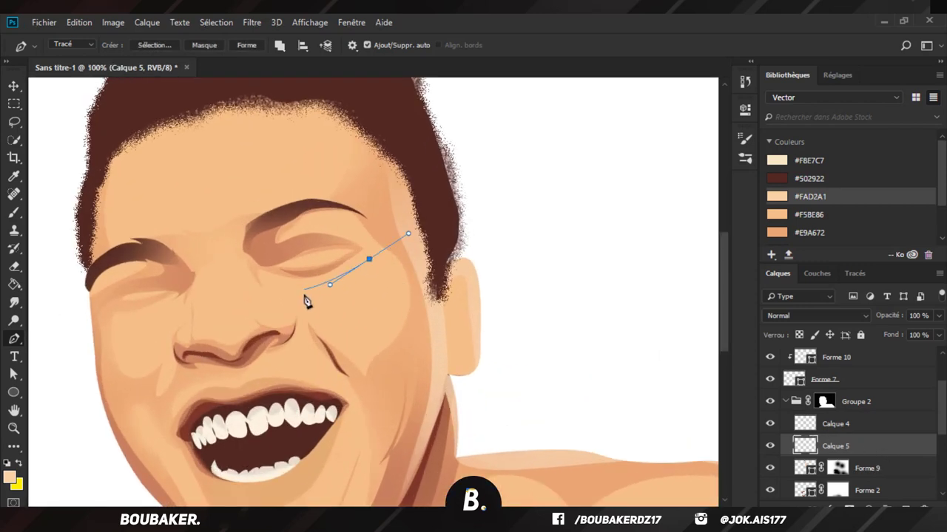
drag(317, 314, 340, 347)
click(390, 312)
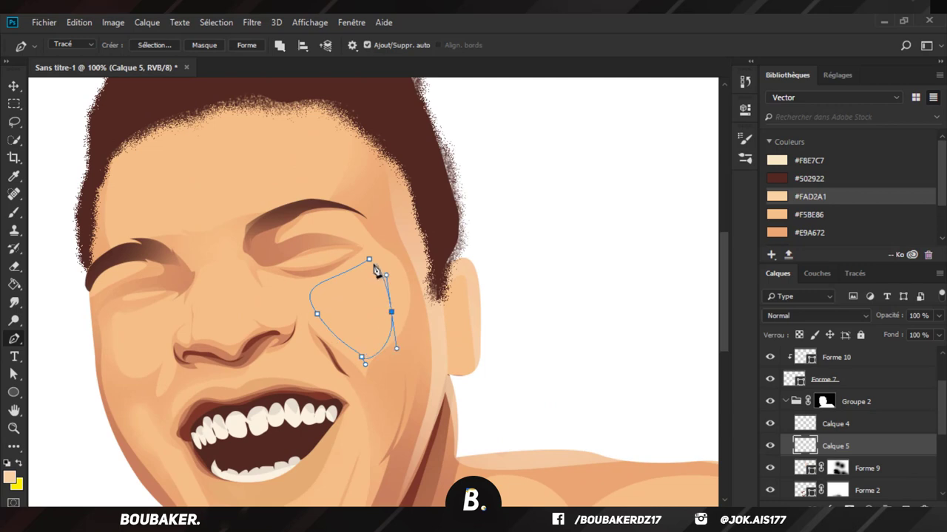
click(369, 259)
click(246, 45)
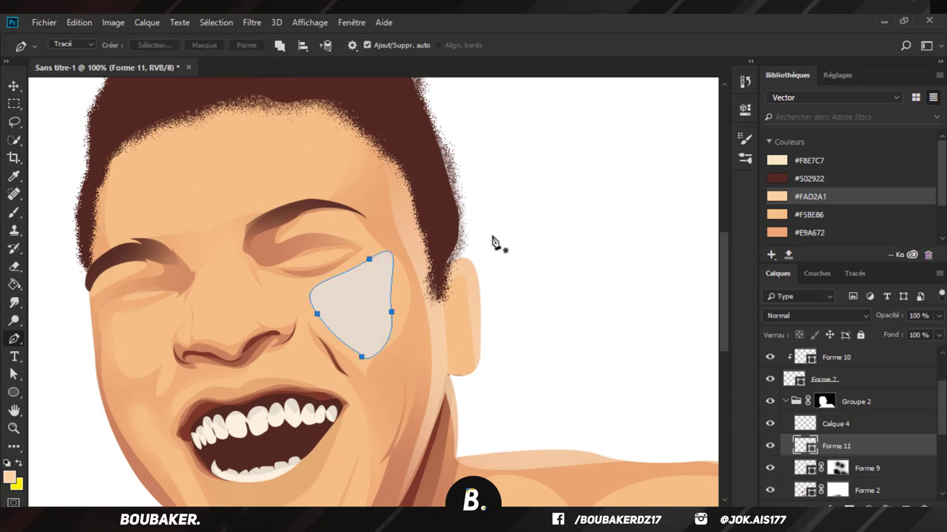
Step: Fill the cheek shape with library colour #FAD2A1 and reshape it by moving its upper, lower and outer anchor points
click(811, 200)
ctrl+click(578, 226)
ctrl+click(390, 299)
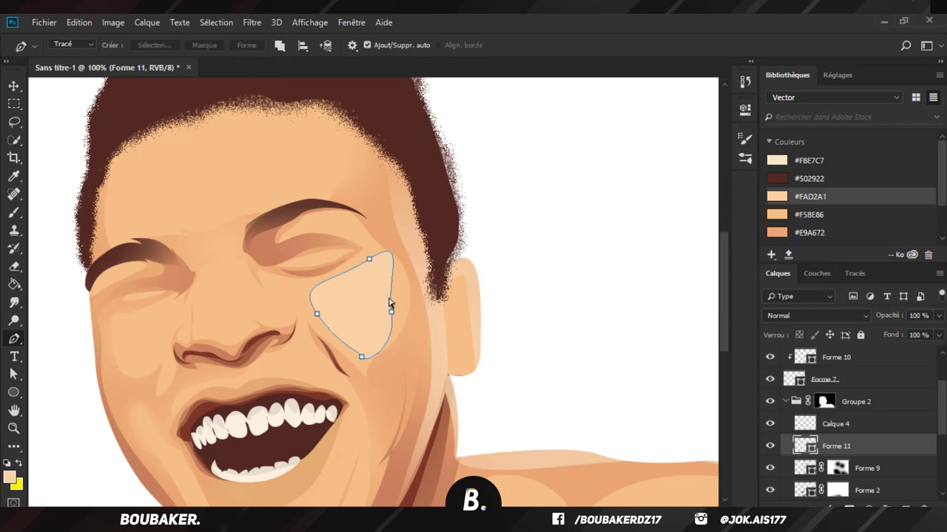
drag(371, 259, 358, 268)
drag(362, 357, 359, 343)
drag(391, 312, 401, 303)
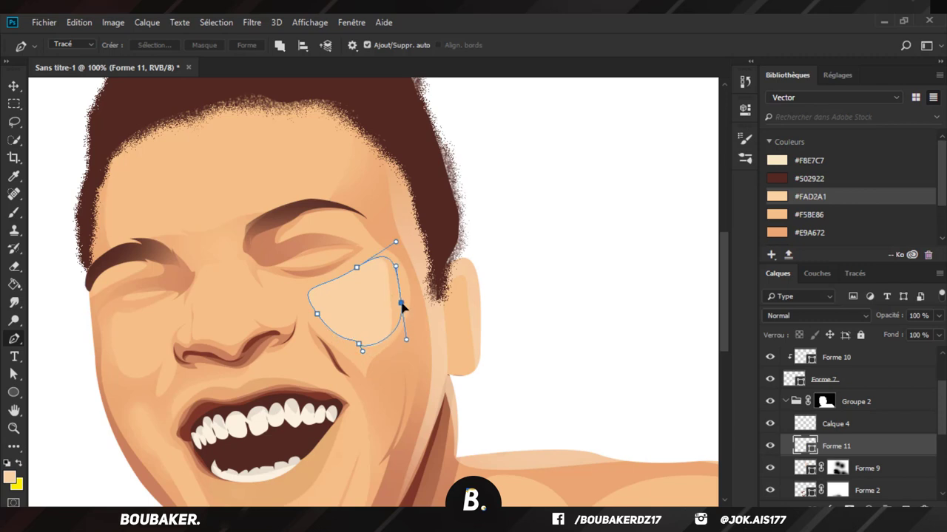
Step: Add a layer mask to Forme 11 and fade the cheek shape's inner part in black with a soft 499 px brush
click(13, 213)
click(849, 508)
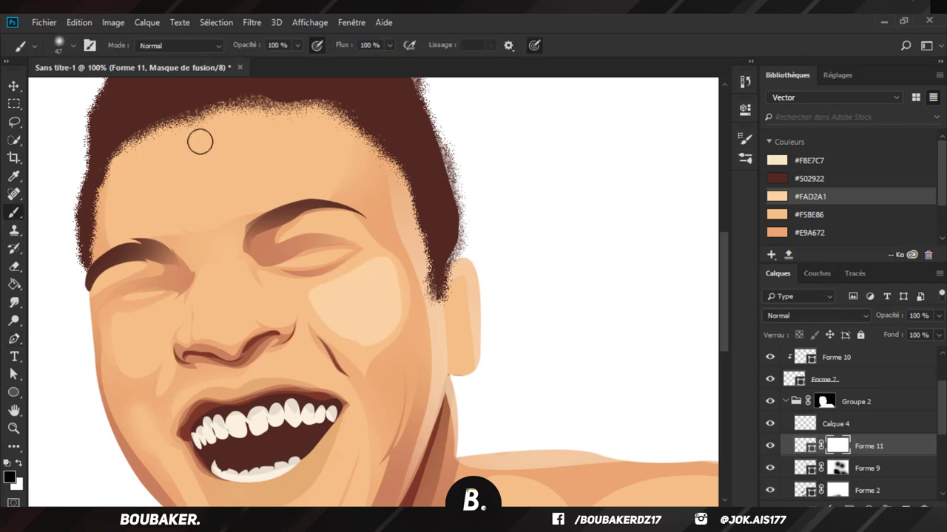
click(68, 47)
click(164, 90)
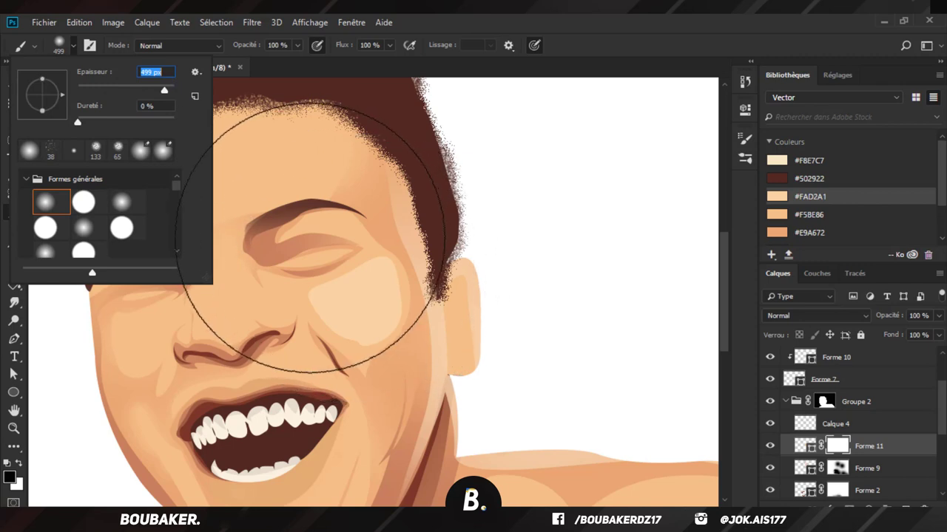
click(310, 238)
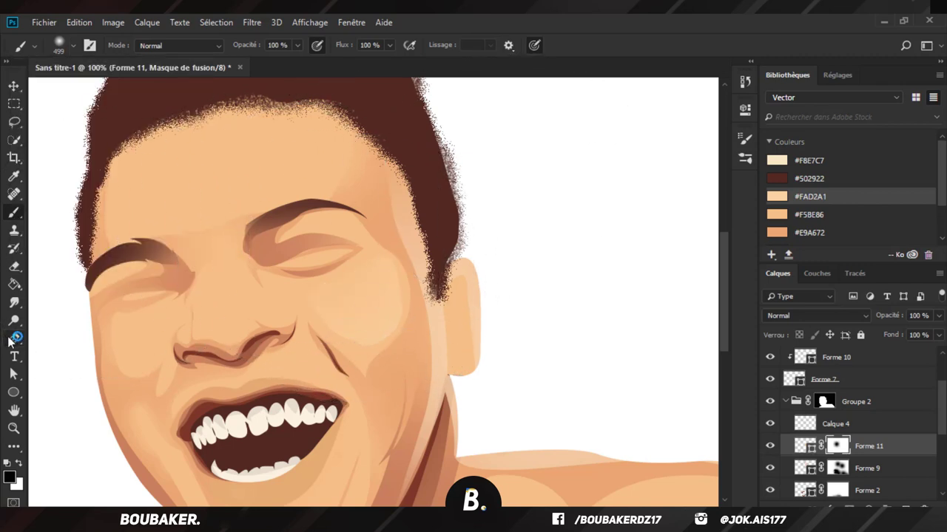
Step: Add a small closed Pen subpath on the left-hand cheek to Forme 11 and soften it on the layer mask
click(13, 339)
drag(159, 317, 126, 311)
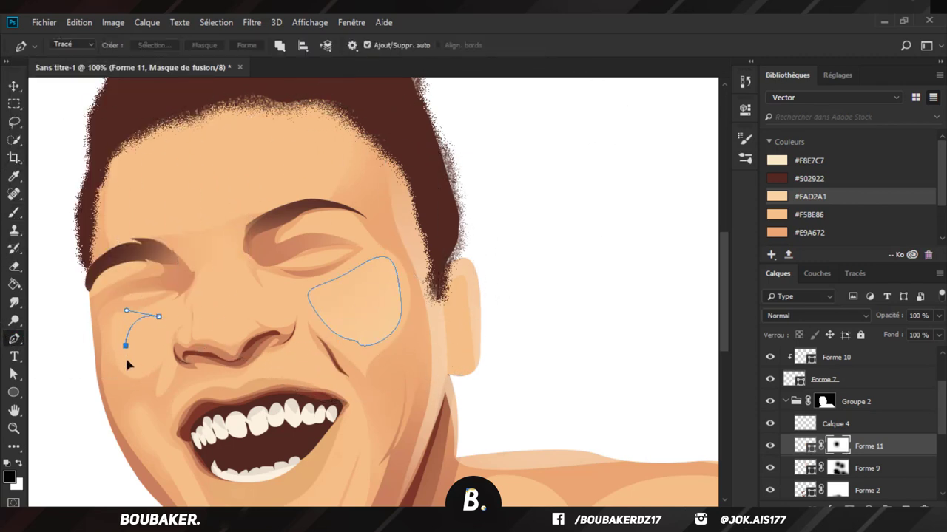
drag(153, 359, 159, 344)
click(158, 317)
click(13, 212)
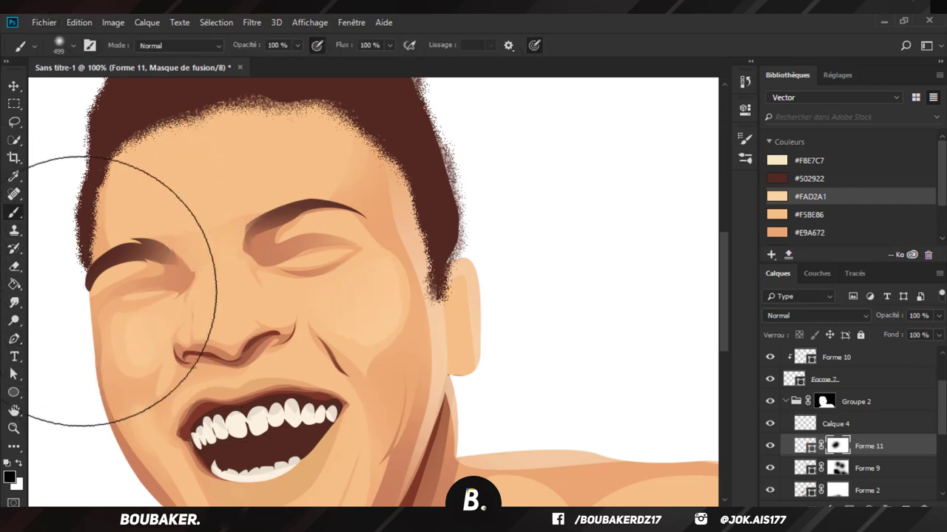
key(x)
click(15, 320)
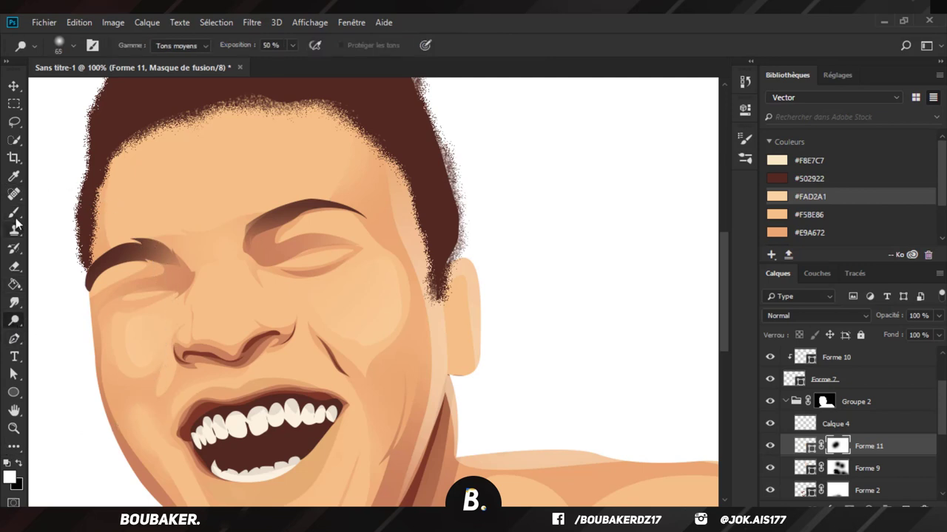
click(14, 216)
Step: Add a closed Pen subpath to Forme 11 between the nose and the right-hand half of the upper lip
click(13, 339)
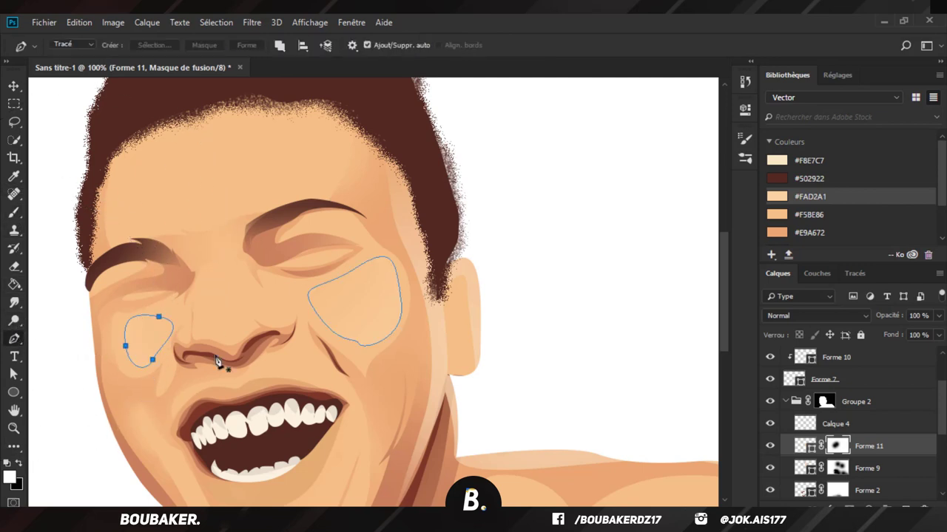
click(312, 376)
drag(249, 375, 241, 371)
click(268, 357)
click(301, 350)
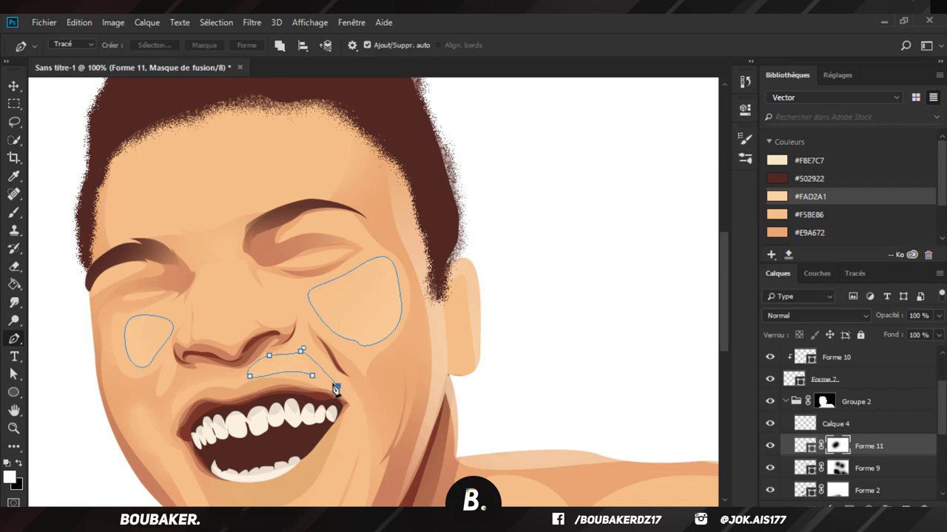
Step: Set the brush size to 194 px and blend the light shape above the upper lip on the Forme 11 mask
key(b)
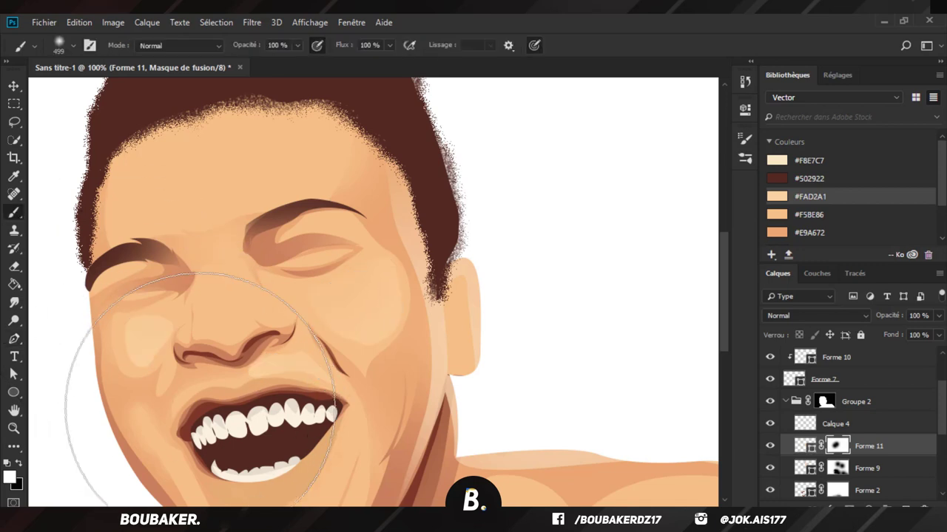
click(66, 44)
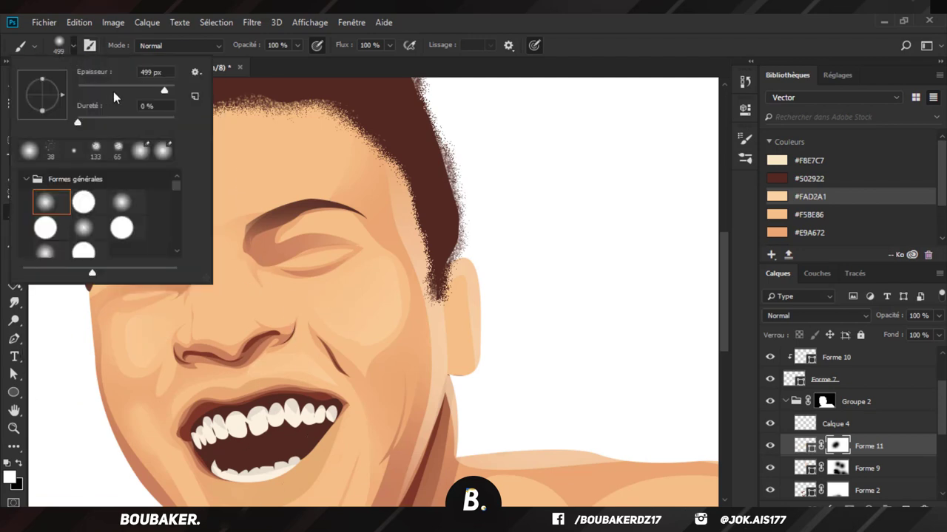
drag(117, 92, 149, 98)
click(262, 392)
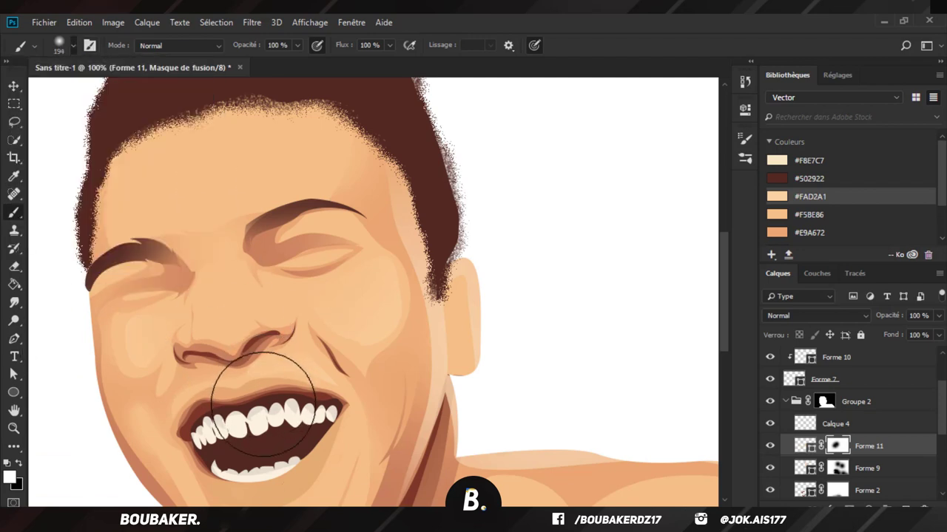
key(a)
key(ctrl+minus)
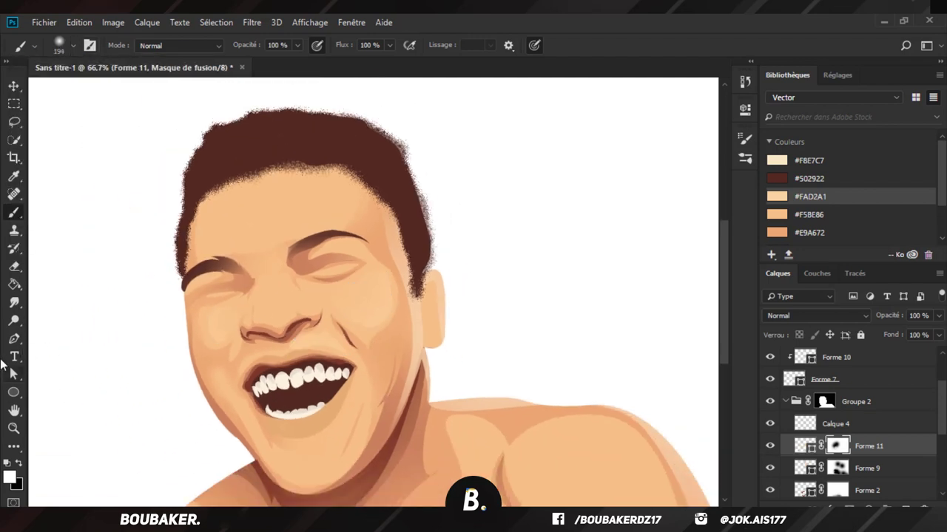
Step: Add a closed Pen subpath to Forme 11 that follows the chin's curve below the mouth
click(16, 339)
scroll(329, 494, down, 2)
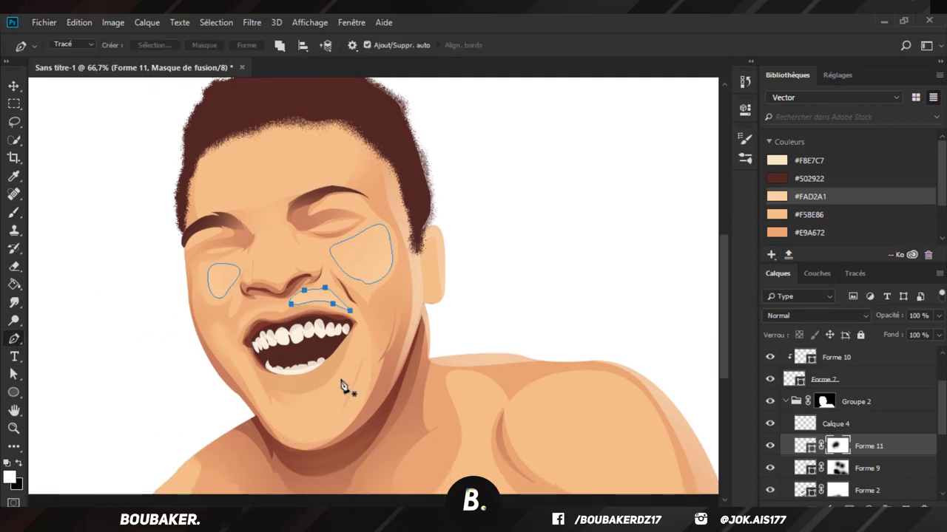
drag(309, 432, 281, 431)
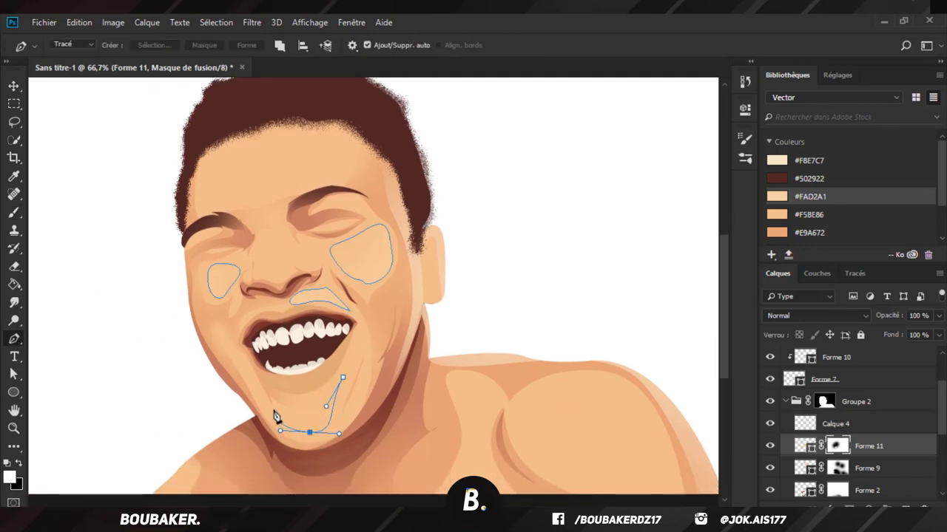
click(273, 406)
click(287, 413)
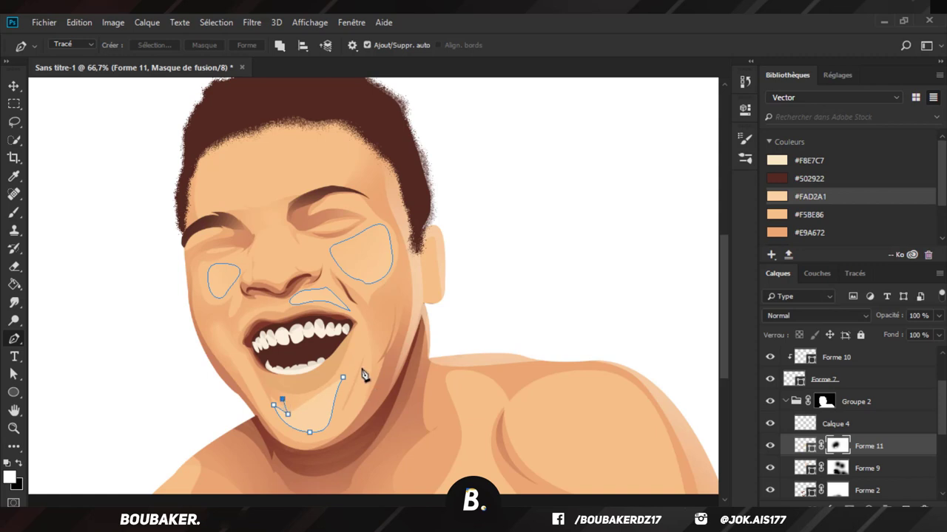
drag(342, 377, 367, 340)
Step: Blend the chin light shape by brushing the Forme 11 mask with black around its edges and white at its centre
click(13, 213)
key(Return)
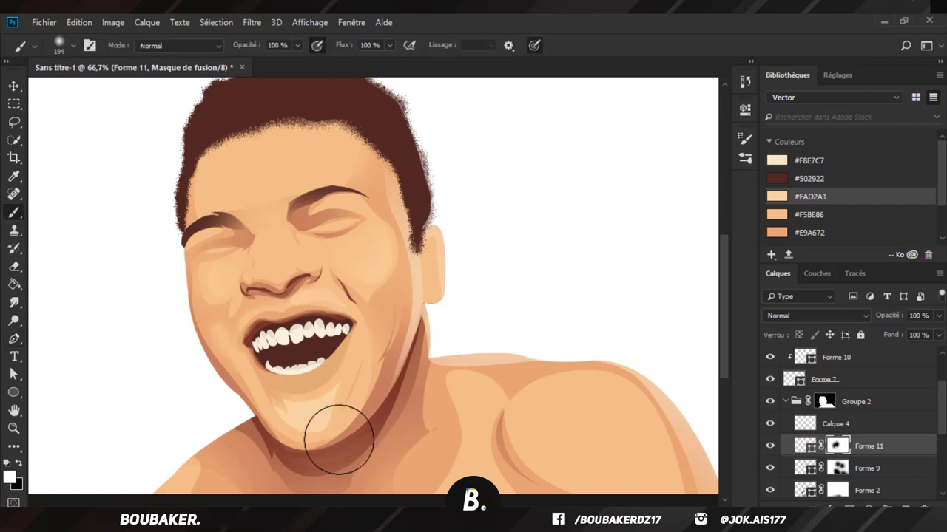
key(x)
click(335, 420)
click(345, 397)
mouse_move(304, 386)
mouse_down()
mouse_move(289, 385)
mouse_move(264, 425)
mouse_up()
key(x)
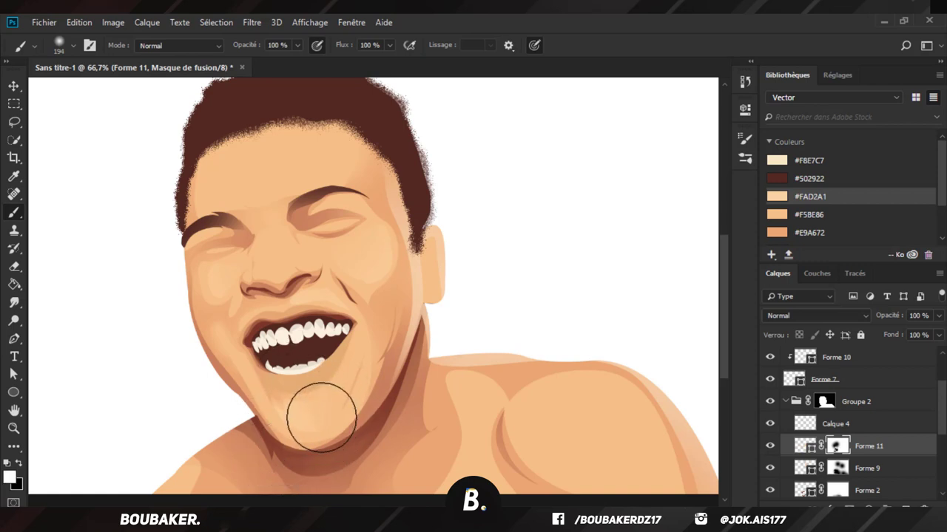
mouse_move(321, 416)
mouse_down()
mouse_move(335, 389)
mouse_move(296, 380)
mouse_move(292, 464)
mouse_up()
key(x)
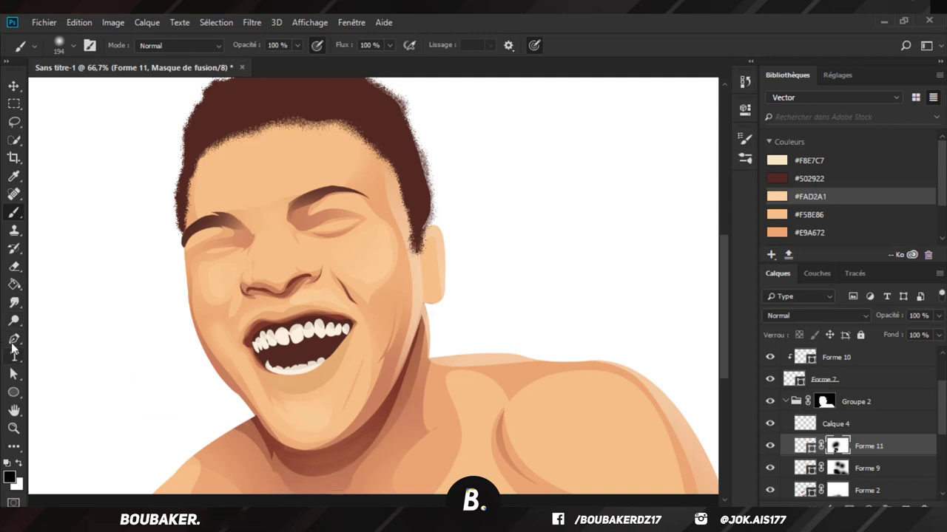
Step: Add a large closed Pen subpath to Forme 11 covering the forehead and extending into the hair
click(14, 340)
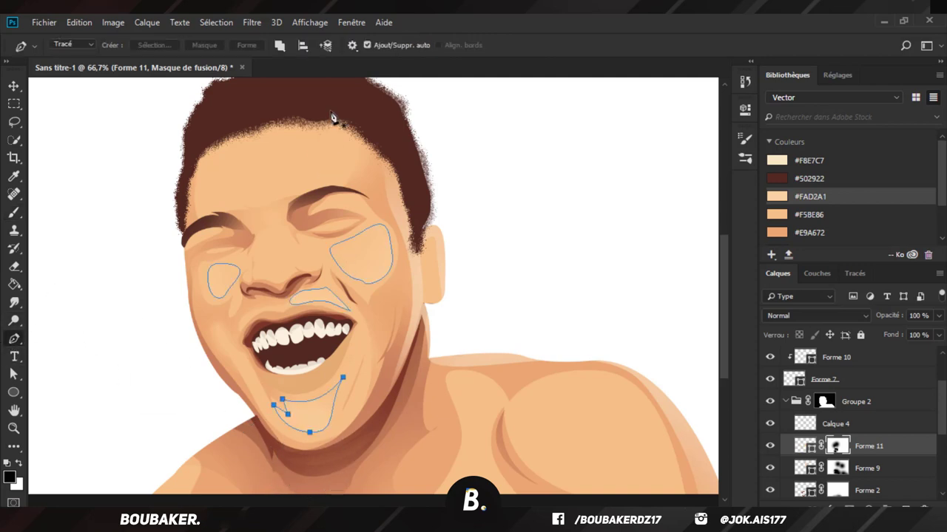
drag(309, 180, 290, 187)
drag(221, 206, 211, 217)
drag(215, 130, 243, 80)
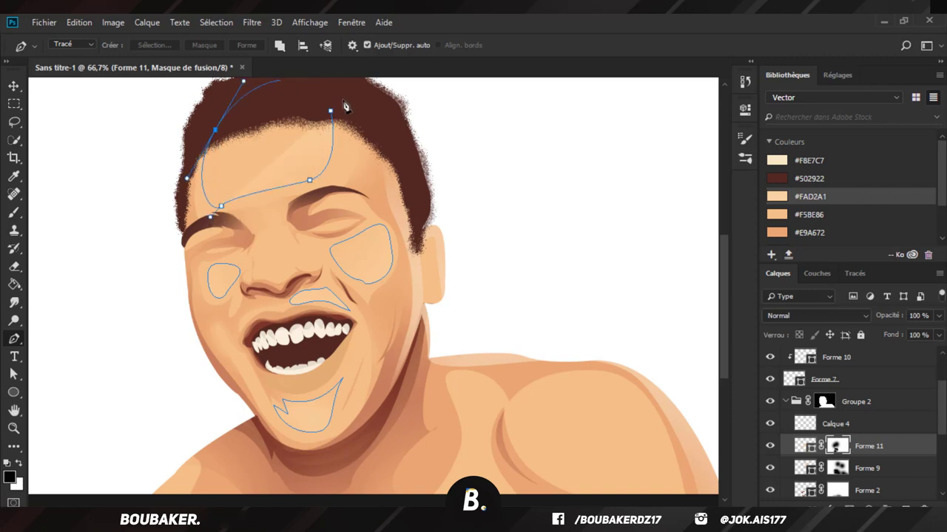
drag(331, 111, 335, 120)
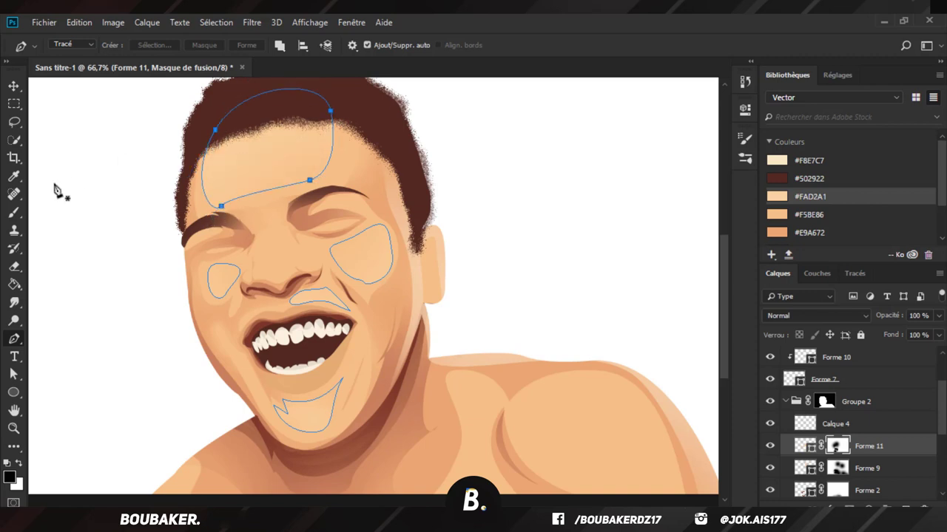
Step: Hide the path and fade the forehead light shape on the Forme 11 mask, undoing the last brush change
click(14, 214)
key(ctrl+h)
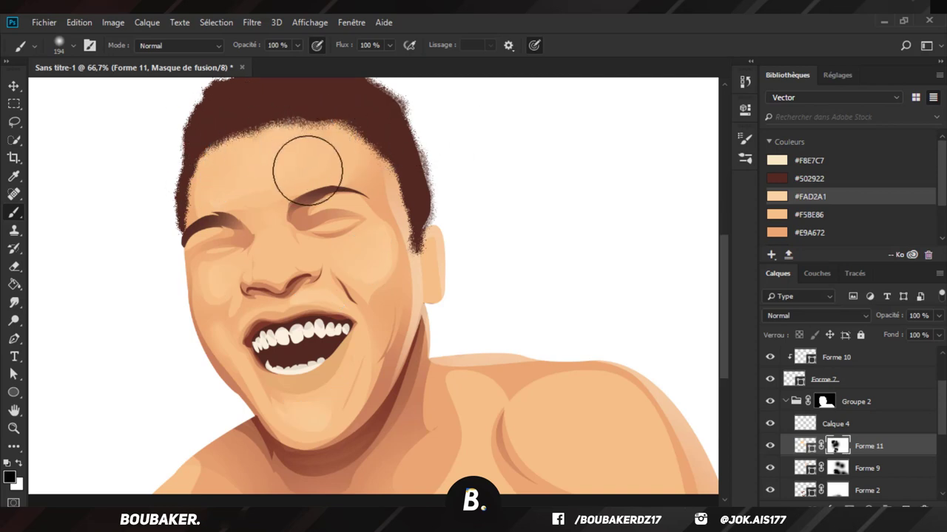
key(x)
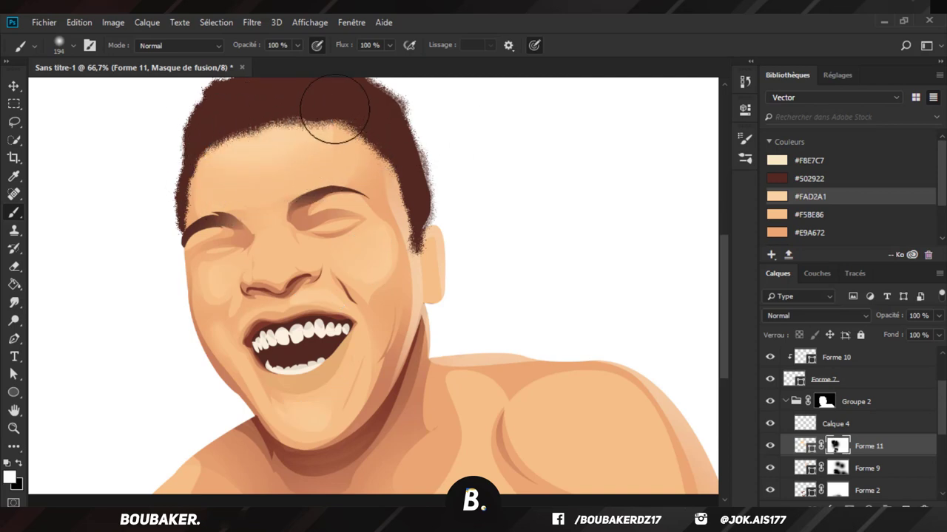
key(ctrl+z)
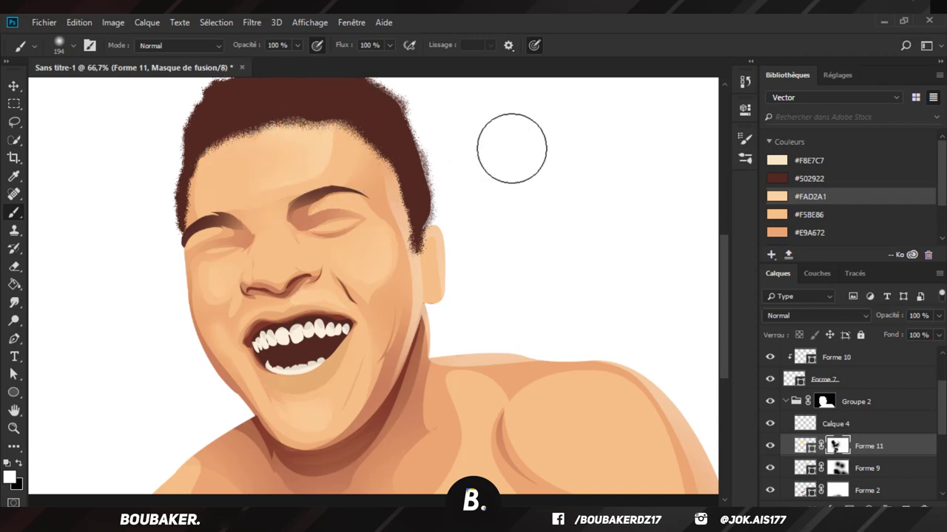
Step: Add a large closed Pen subpath to Forme 11 on the rounded right-hand shoulder, running past the canvas's lower edge
click(13, 338)
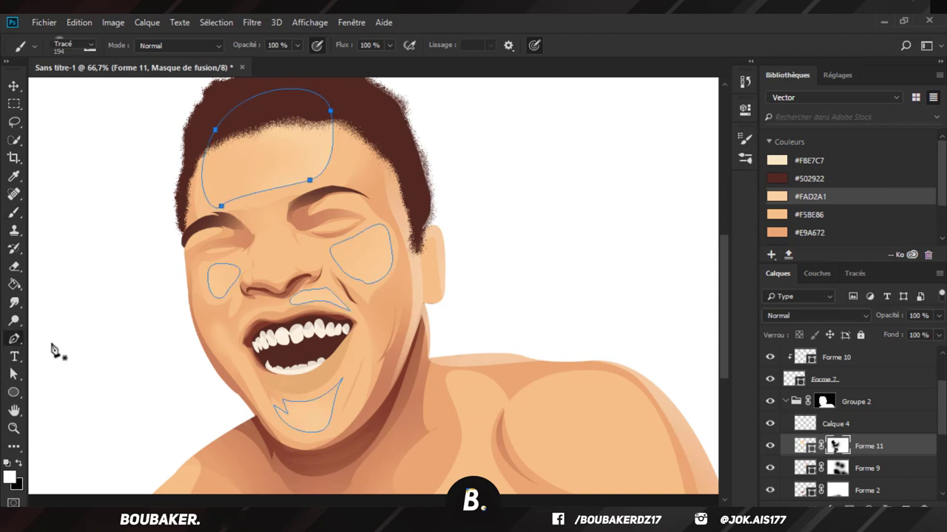
click(670, 486)
drag(558, 392, 513, 408)
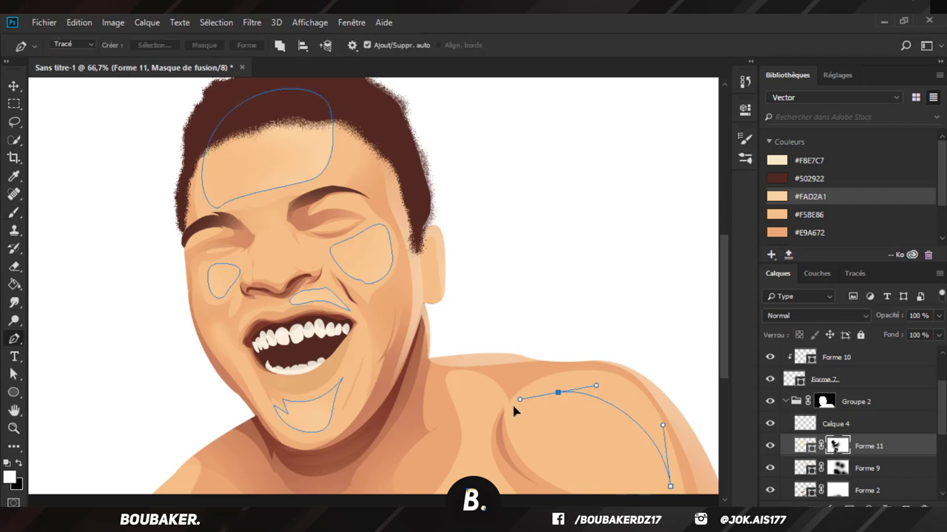
drag(536, 452, 566, 471)
click(604, 502)
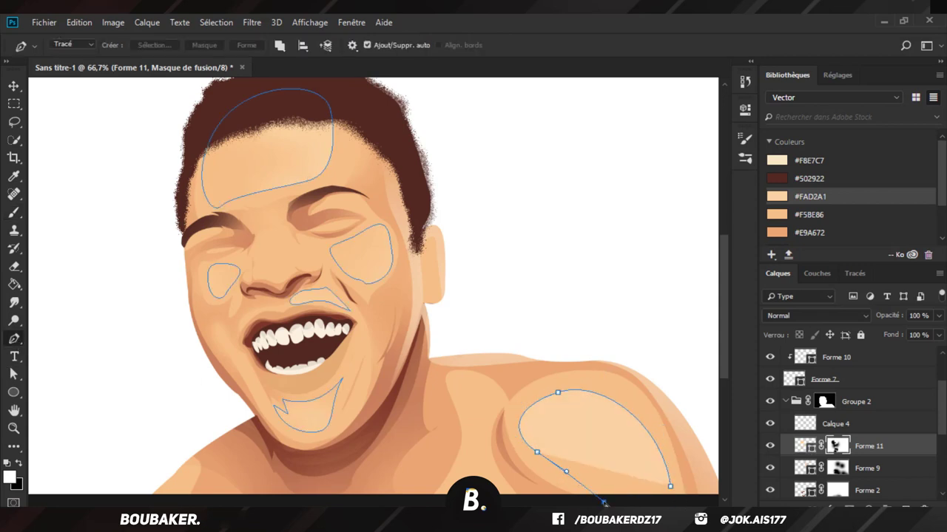
click(670, 488)
Step: Add two closed Pen subpaths to Forme 11, a narrow one on the upper chest and one over the left-hand shoulder's edge
drag(483, 430, 455, 399)
click(444, 501)
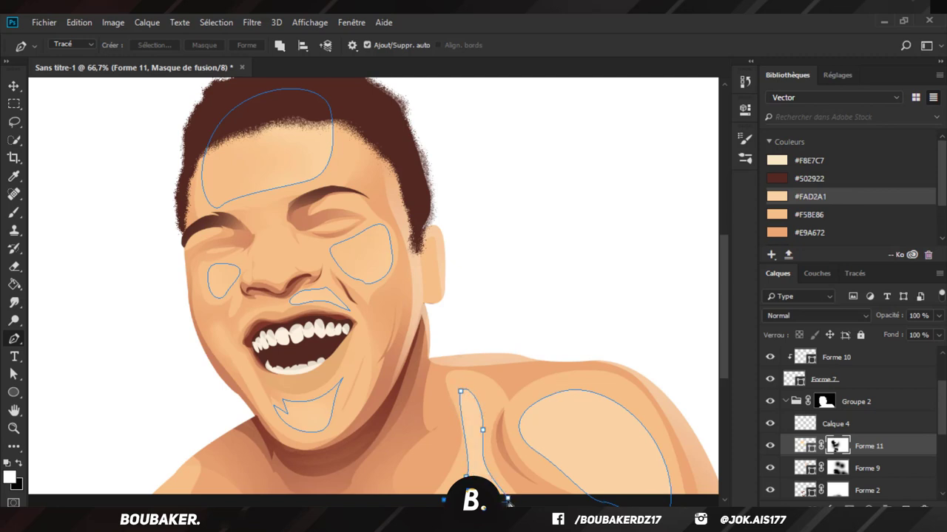
drag(168, 435, 161, 487)
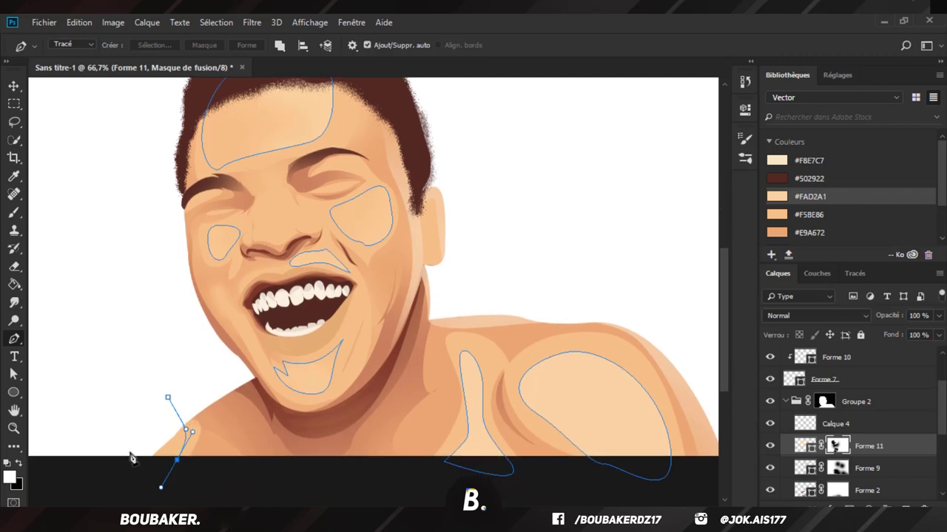
drag(130, 457, 137, 419)
click(168, 397)
Step: Fade the shoulder and chest light shapes in black on the Forme 11 mask with a soft 470 px brush
click(13, 212)
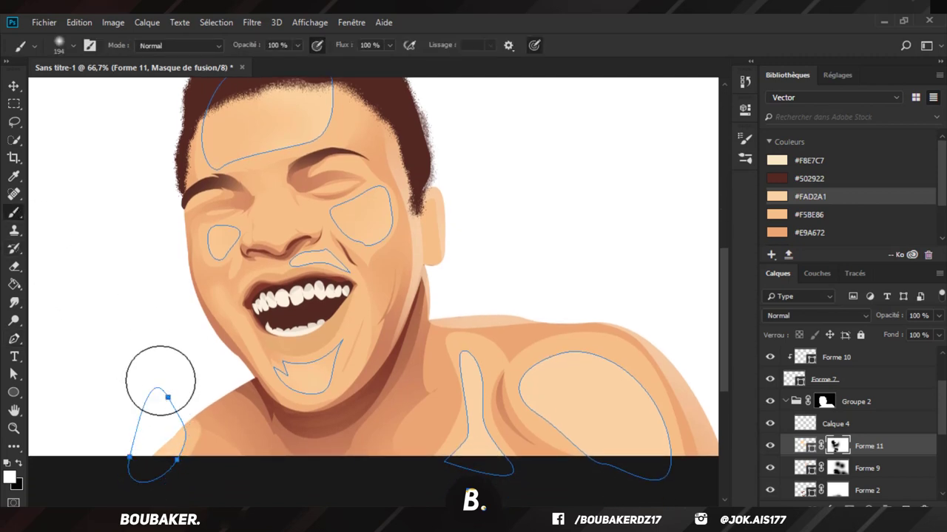
key(ctrl+Return)
key(x)
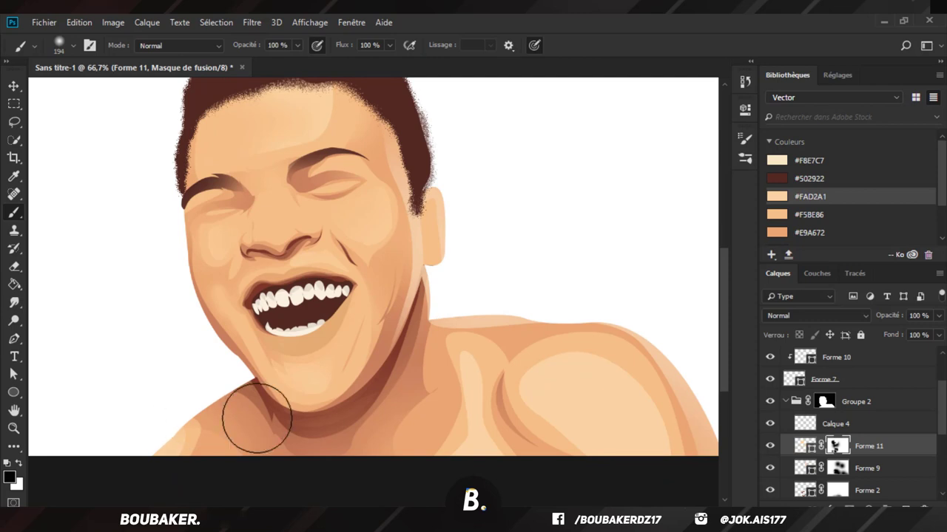
click(57, 44)
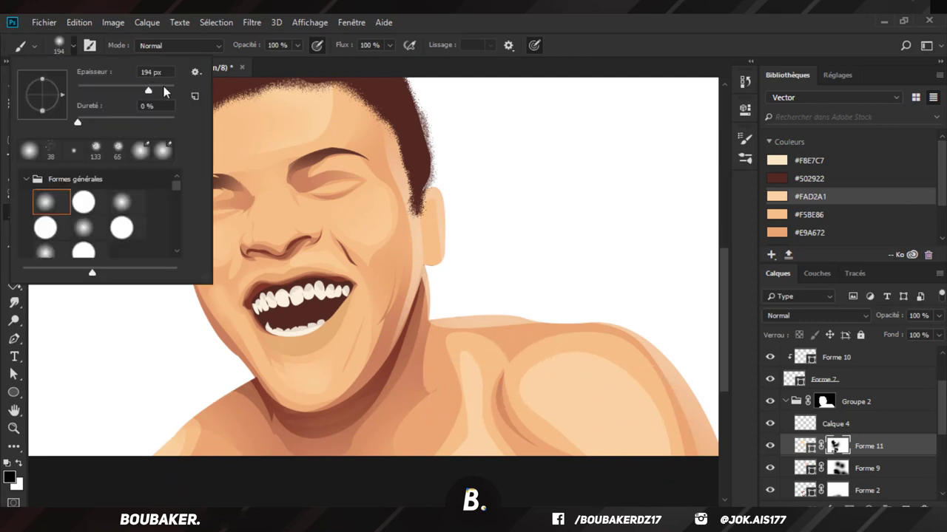
click(163, 88)
drag(568, 322, 641, 353)
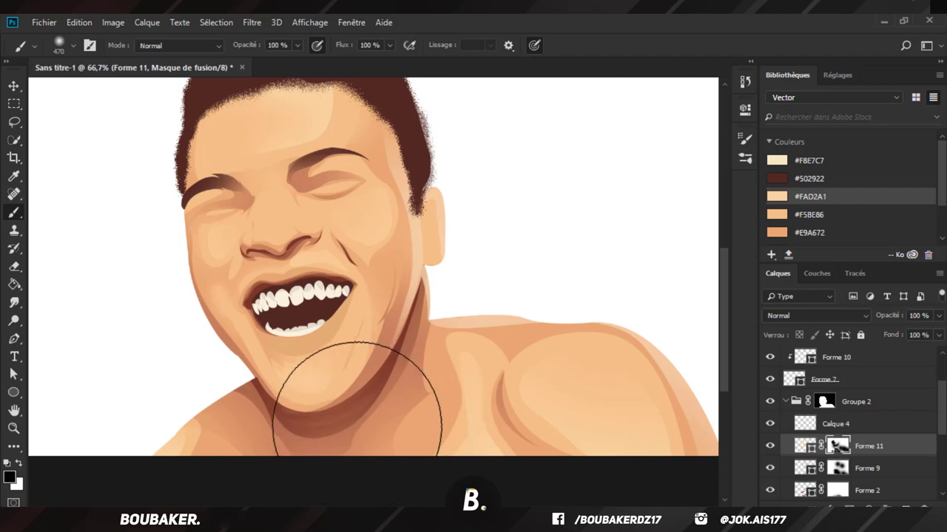
Step: Add a small closed Pen subpath to Forme 11 covering the bridge and tip of the nose
key(x)
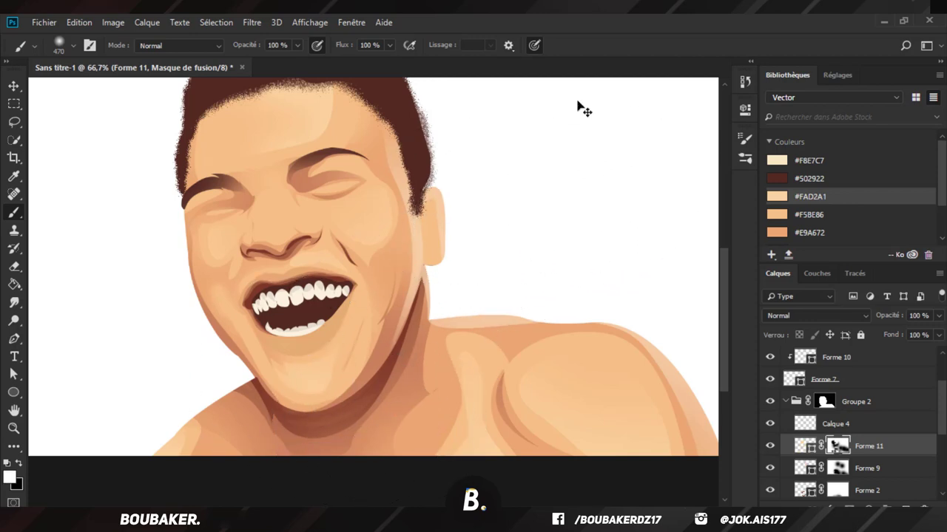
key(ctrl+minus)
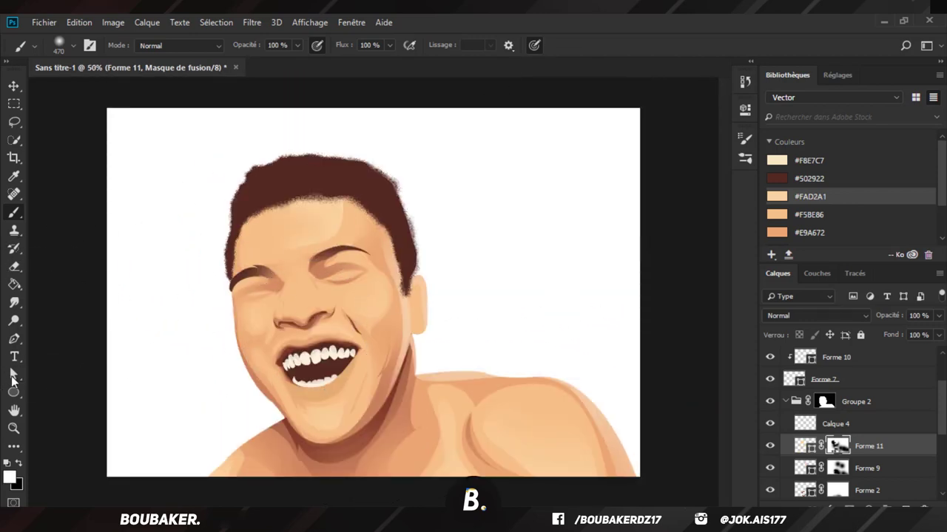
click(14, 339)
key(ctrl+plus)
key(ctrl+plus)
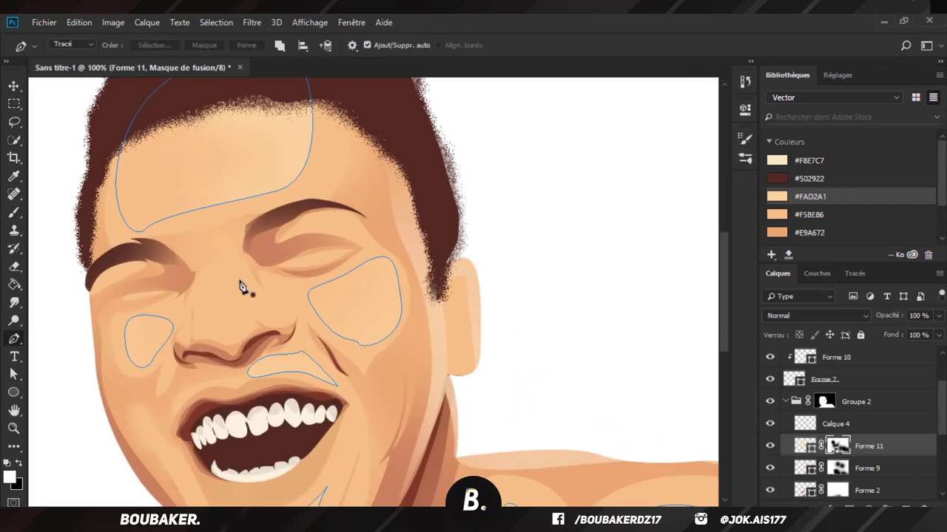
drag(206, 260, 209, 258)
drag(201, 298, 211, 331)
drag(241, 275, 240, 263)
Step: Reveal the nose light shape in white on the Forme 11 mask with a soft 124 px brush
click(14, 213)
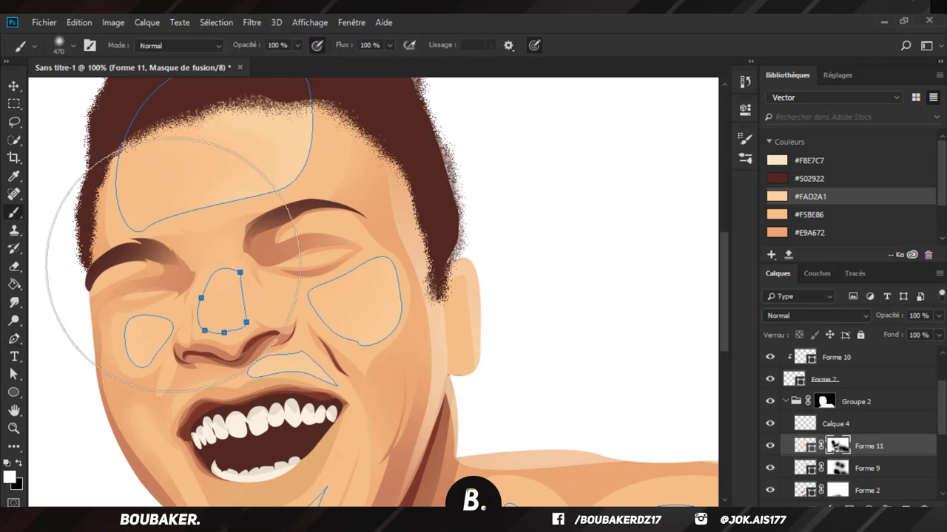
click(73, 46)
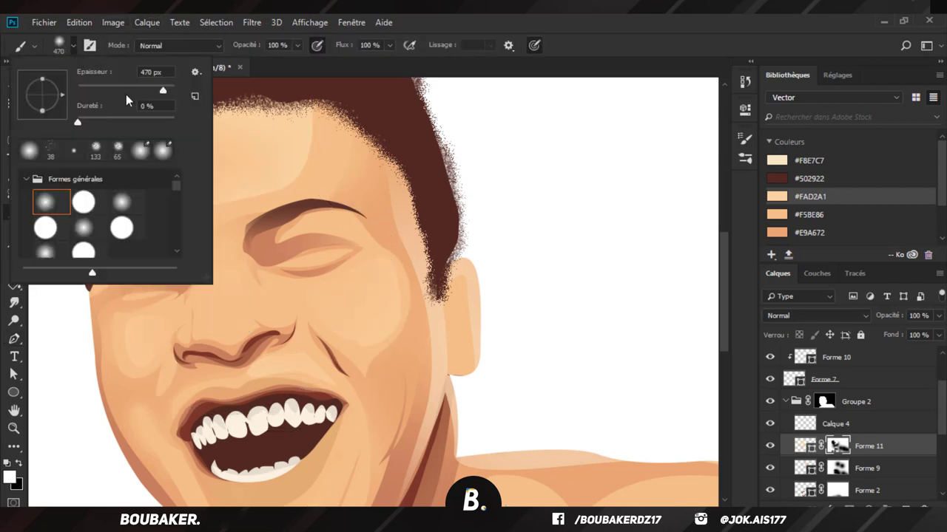
drag(144, 97, 145, 98)
drag(248, 295, 254, 315)
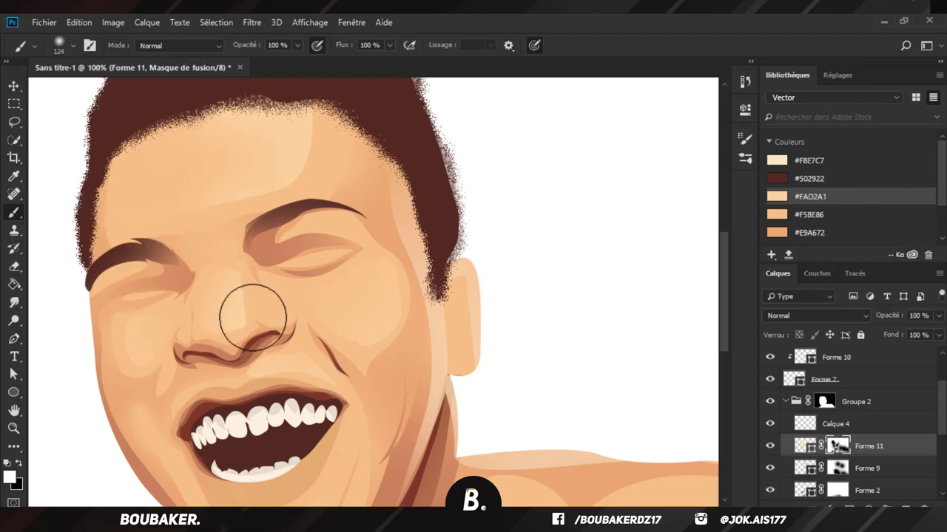
Step: Add a narrow closed Pen sliver to Forme 11 beside the nose's right-hand side and hide the path
click(14, 339)
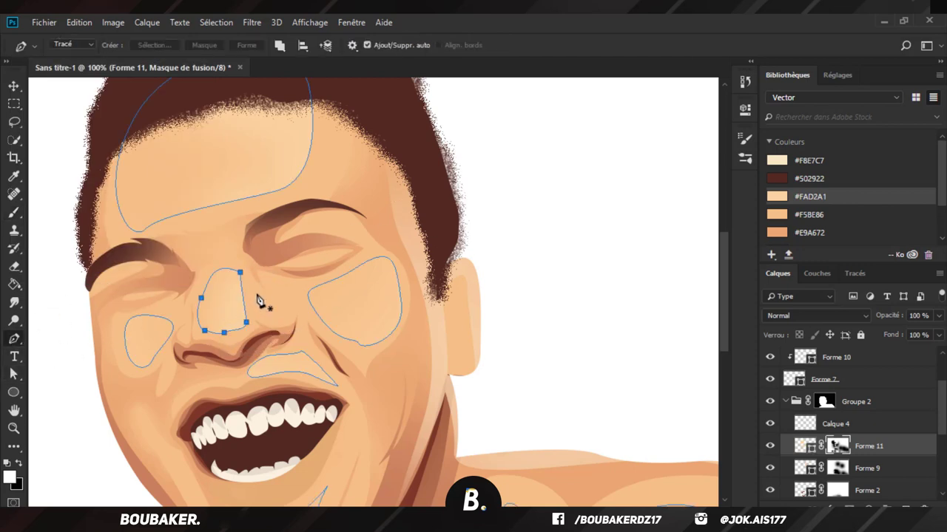
click(286, 319)
click(14, 213)
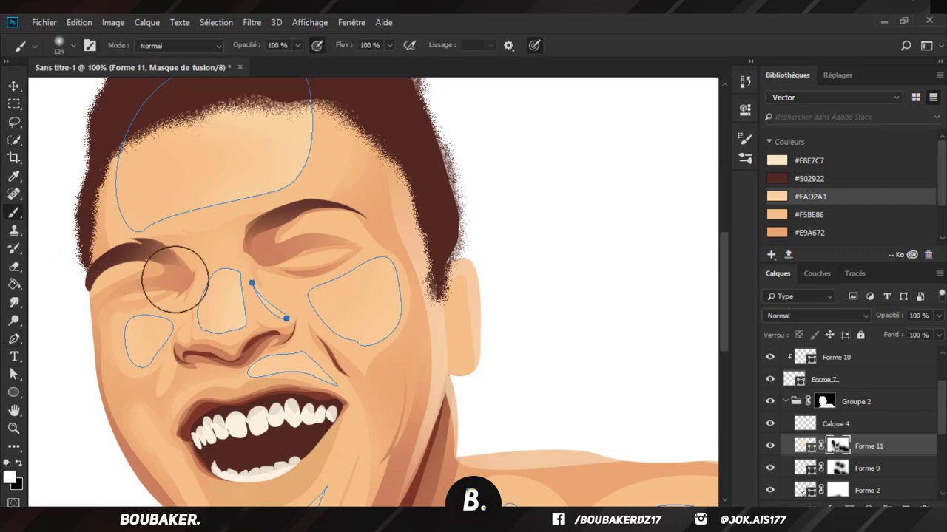
key(ctrl+minus)
key(ctrl+minus)
key(ctrl+minus)
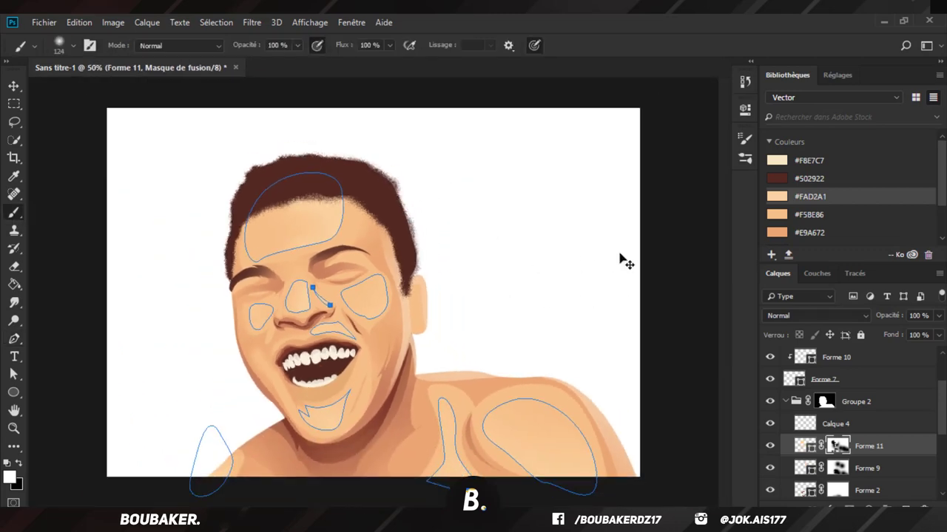
click(14, 339)
key(Escape)
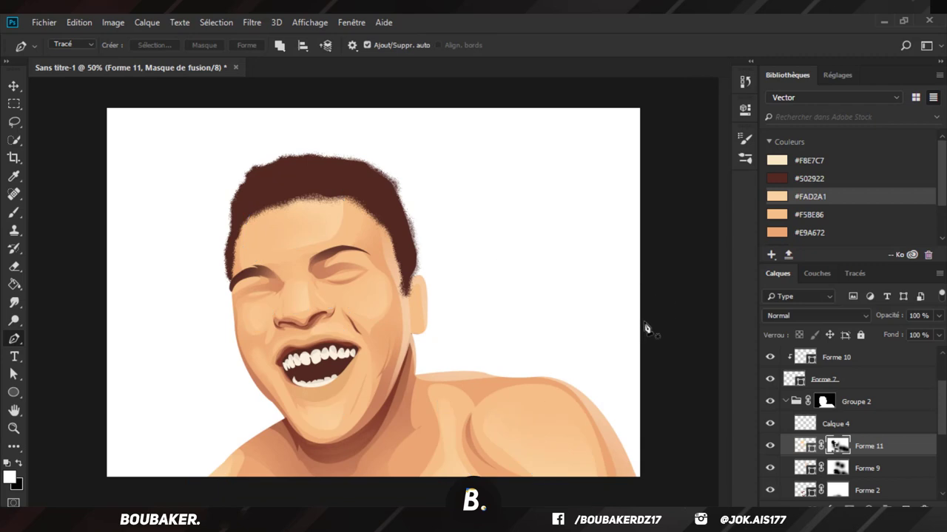
Step: Add a closed Pen subpath to Forme 4 around the smile line between the nose and the right-hand cheek
key(ctrl+plus)
key(ctrl+plus)
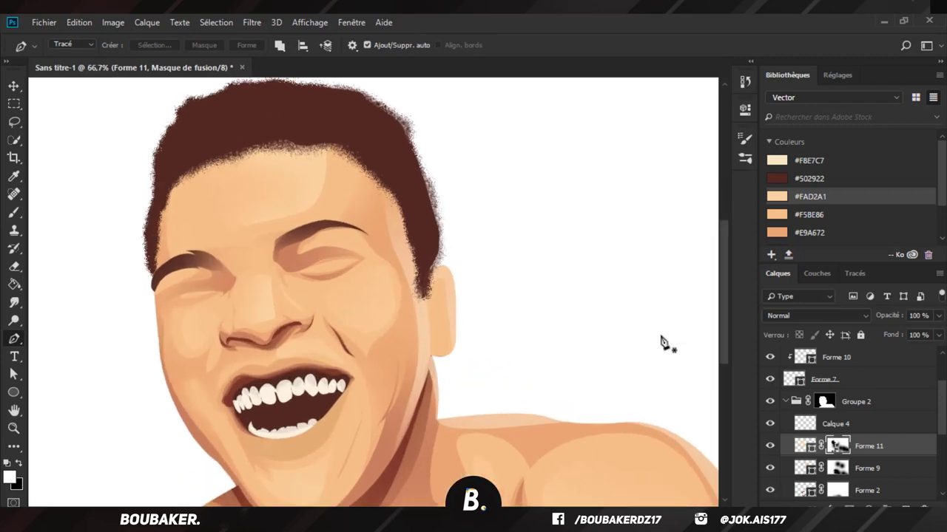
drag(484, 510, 526, 509)
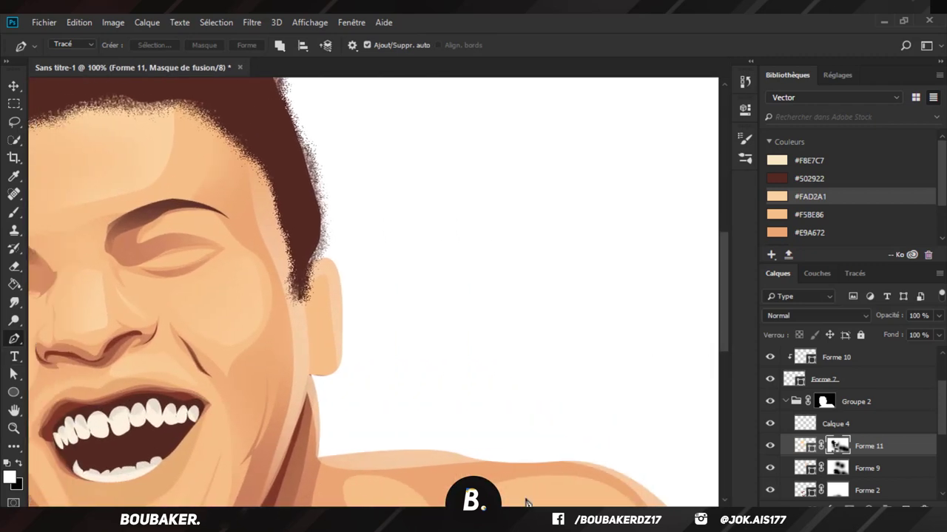
scroll(866, 442, down, 2)
scroll(176, 333, down, 2)
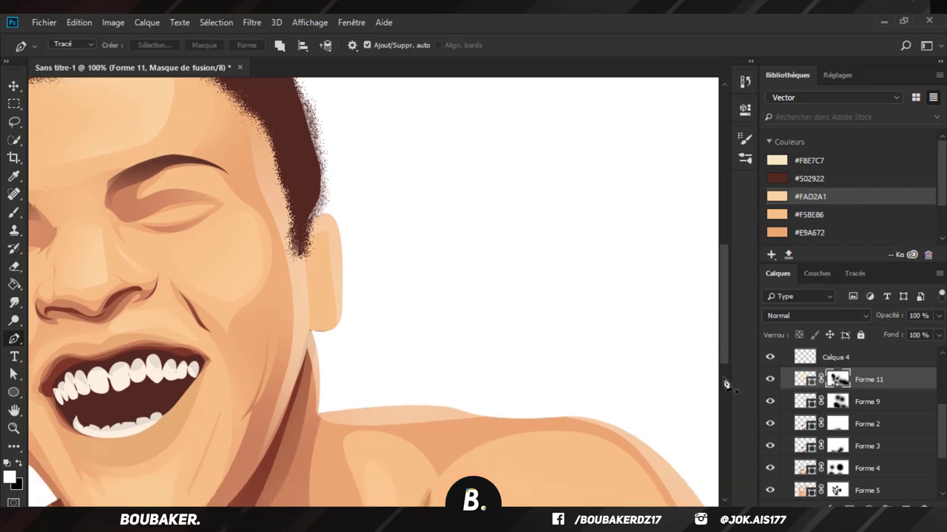
click(870, 426)
click(880, 445)
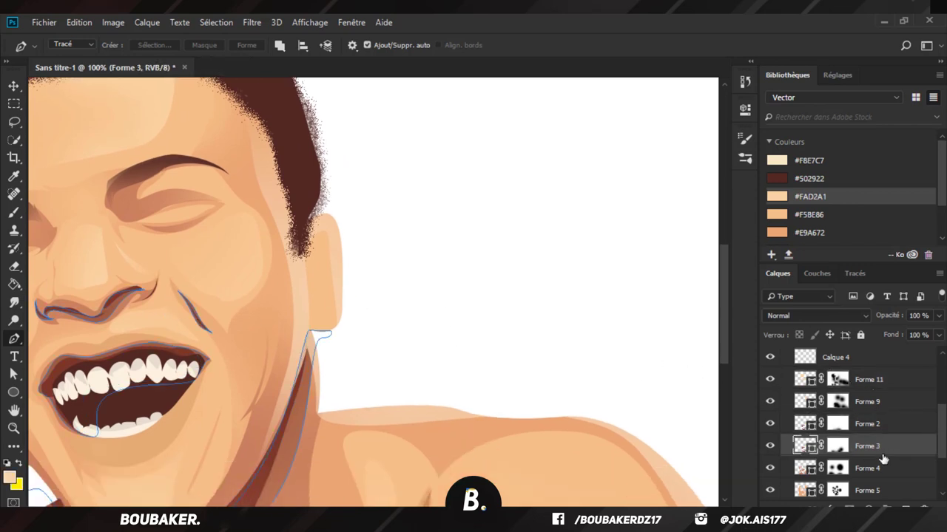
click(882, 469)
drag(168, 277, 176, 297)
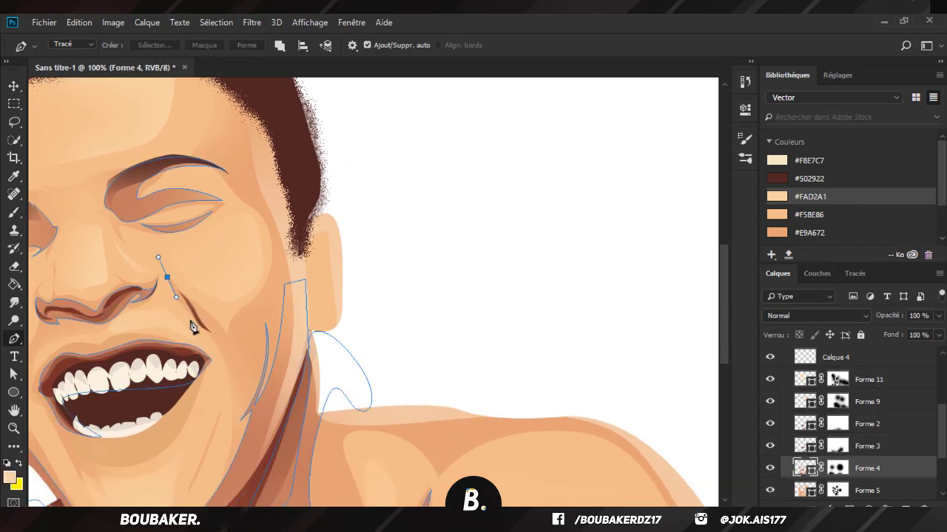
drag(203, 331, 233, 347)
click(237, 371)
click(167, 278)
key(Return)
key(ctrl+minus)
key(ctrl+minus)
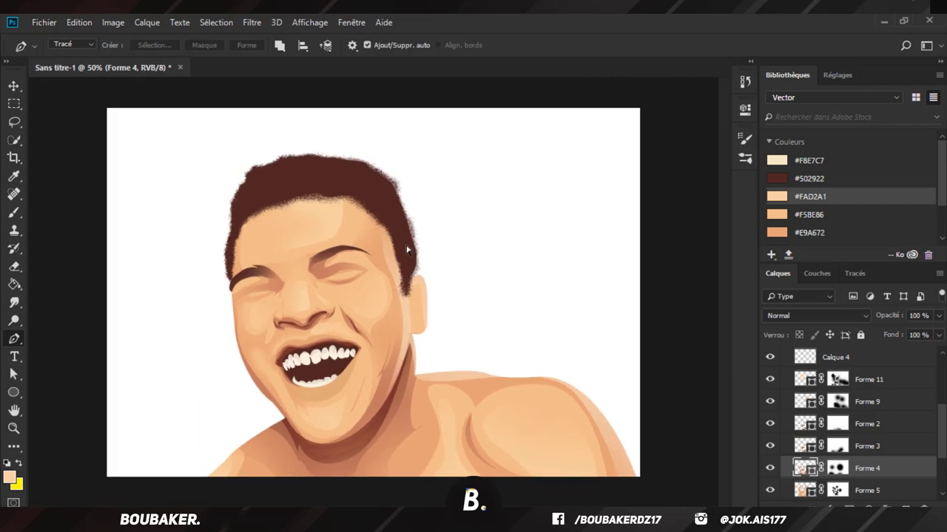
Step: Delete the light subpath over the ear from Forme 9
scroll(406, 250, up, 5)
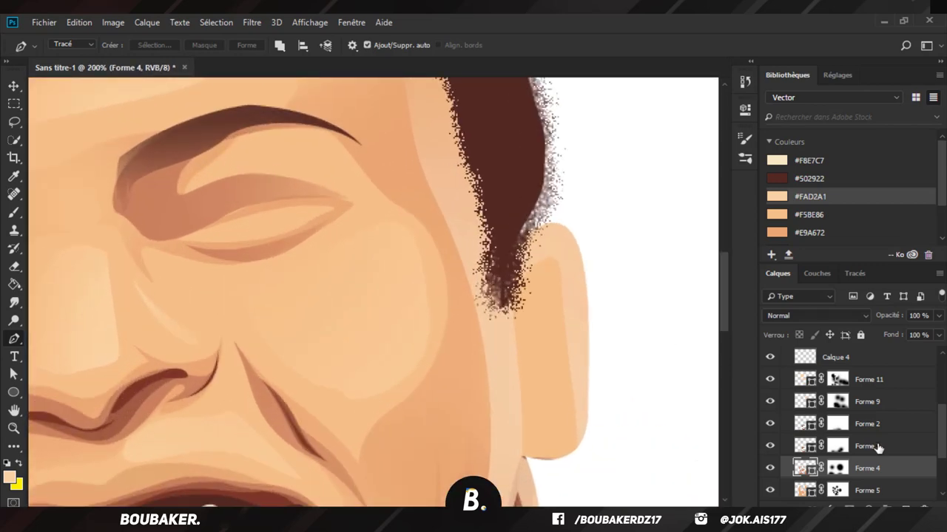
scroll(892, 398, down, 1)
click(888, 377)
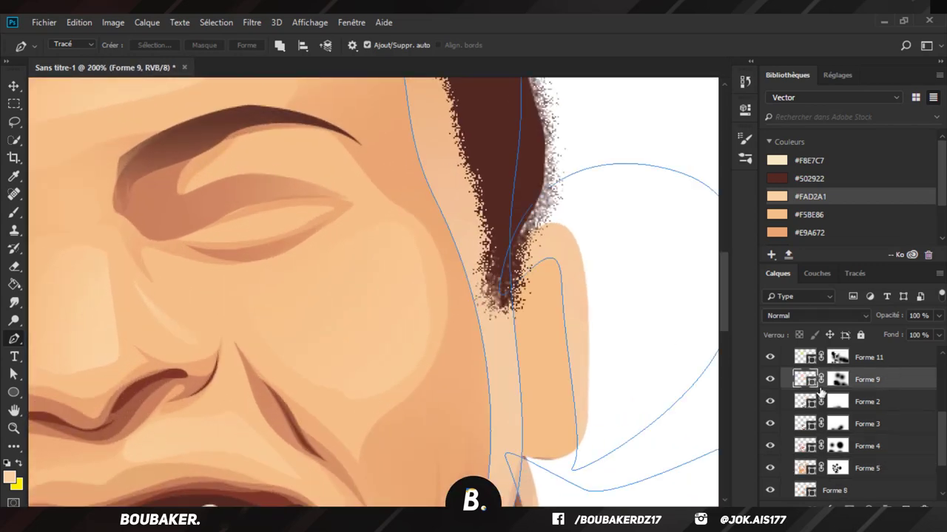
click(14, 375)
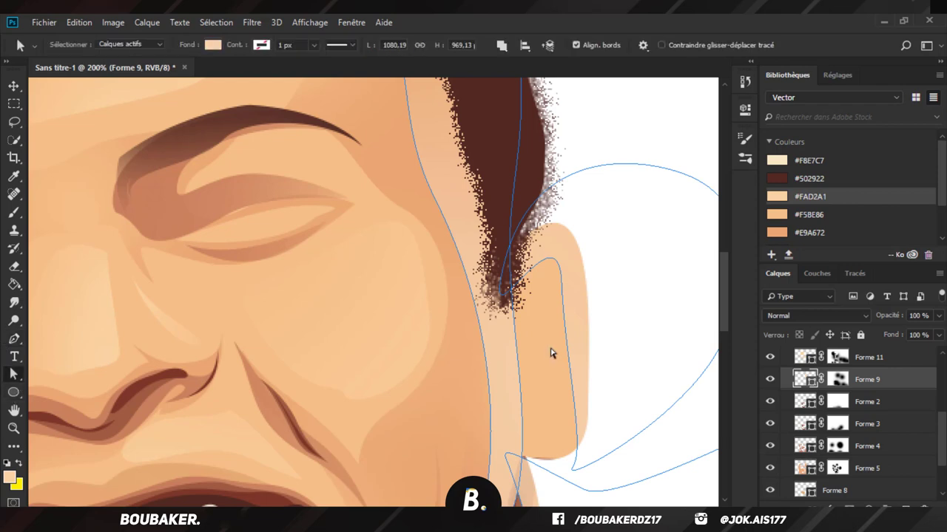
key(Delete)
Step: Make Forme 2 the active layer, hide the Forme 6 skin base and show the Calque 1 reference photo
click(880, 407)
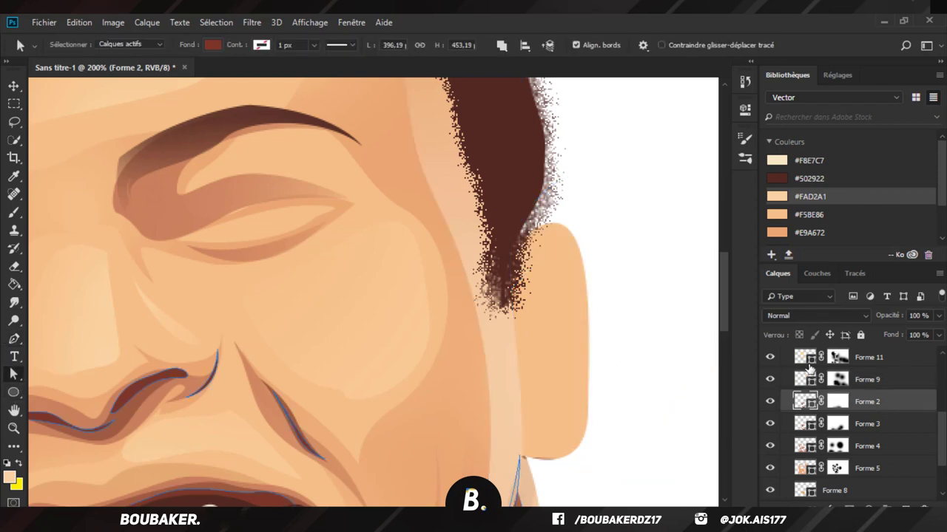
click(14, 339)
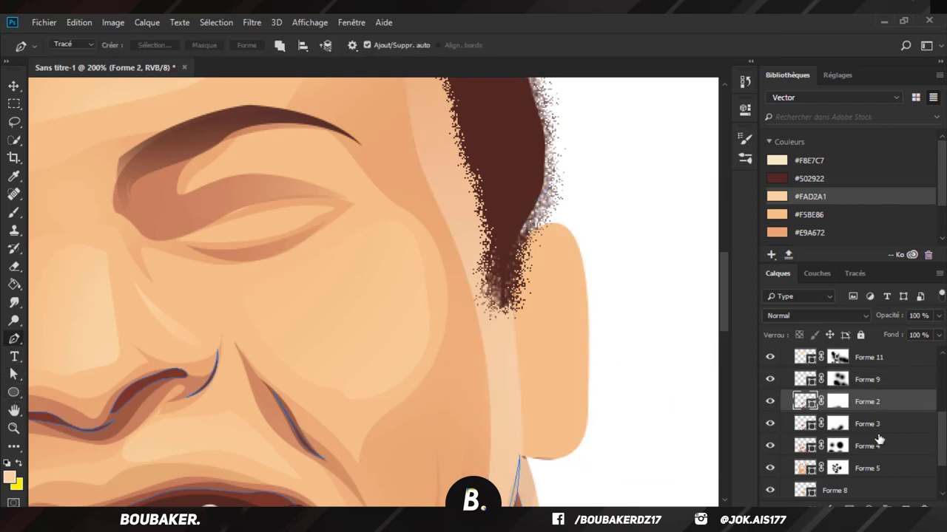
scroll(880, 440, down, 3)
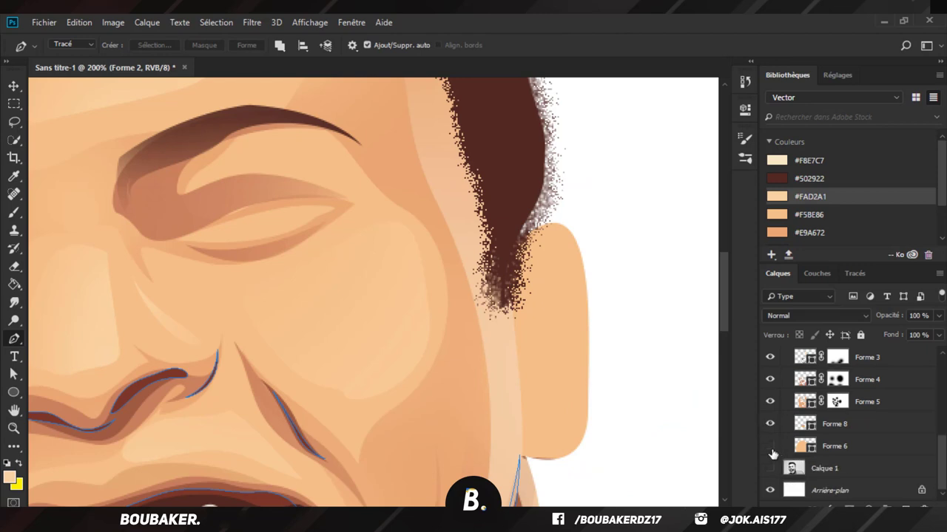
click(770, 446)
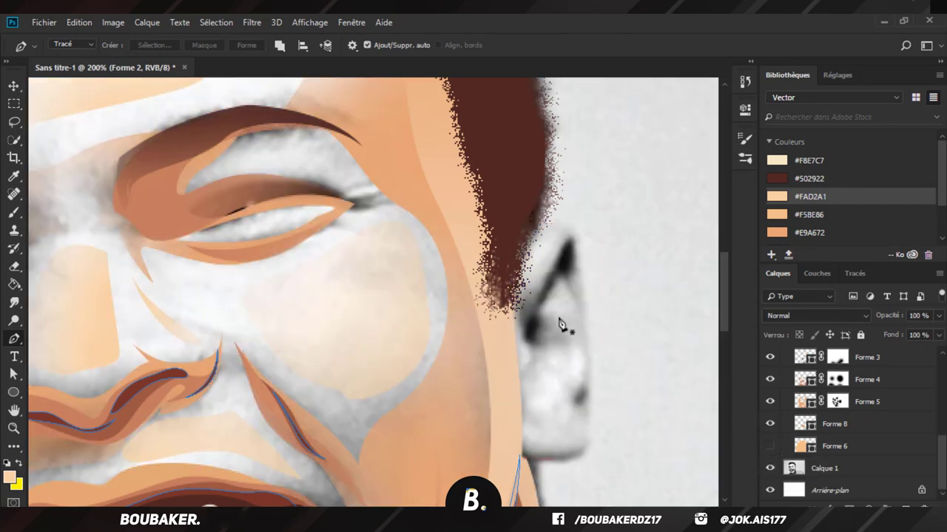
Step: Add a slim closed Pen subpath to Forme 2 along the dark fold at the top of the ear
drag(528, 347, 531, 381)
drag(543, 292, 578, 260)
click(571, 279)
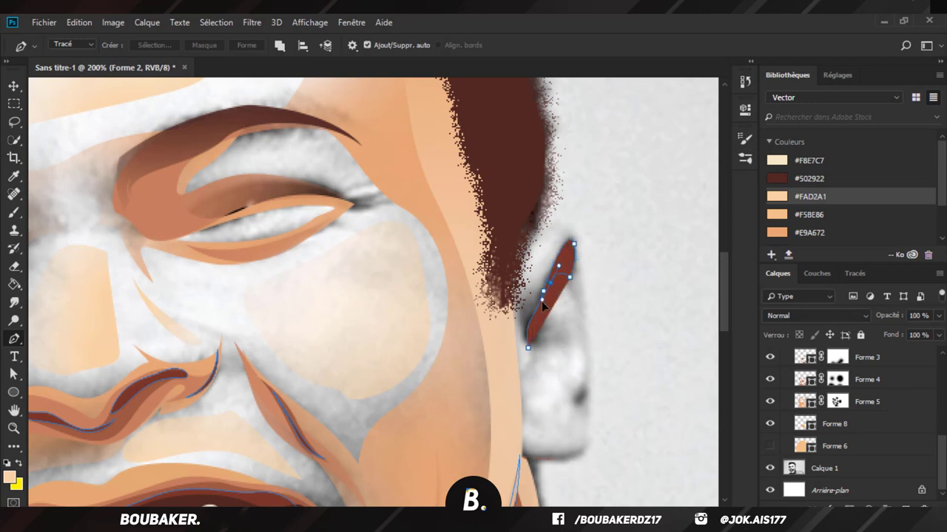
drag(528, 329, 527, 333)
click(528, 348)
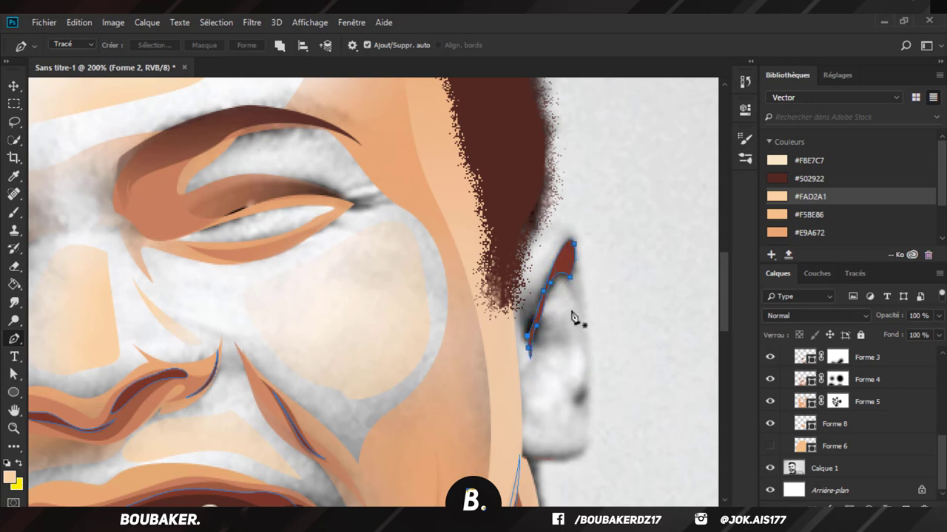
Step: Add two closed Pen subpaths to Forme 2, a narrow one along the ear's outer rim and one beside the sideburn
drag(575, 302, 580, 324)
mouse_move(575, 398)
mouse_down()
mouse_move(554, 417)
mouse_move(589, 396)
mouse_up()
alt+click(575, 399)
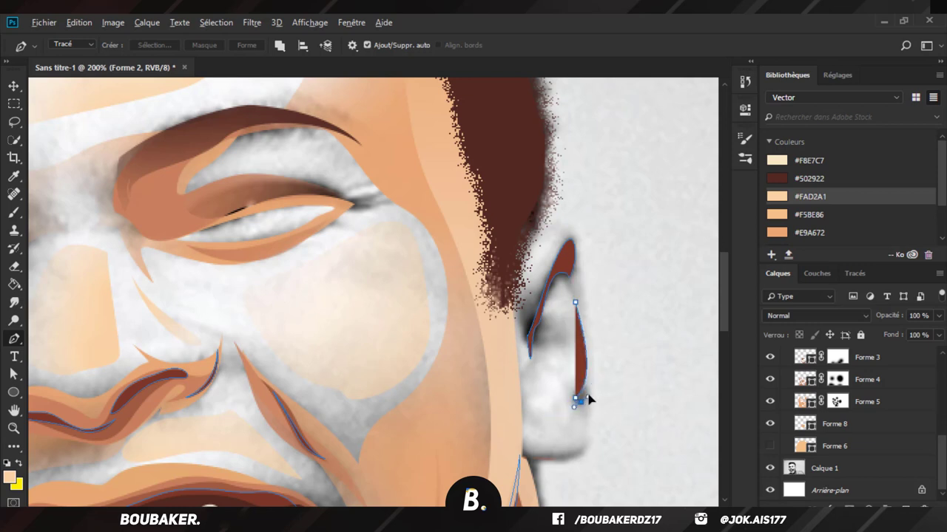
drag(576, 302, 560, 265)
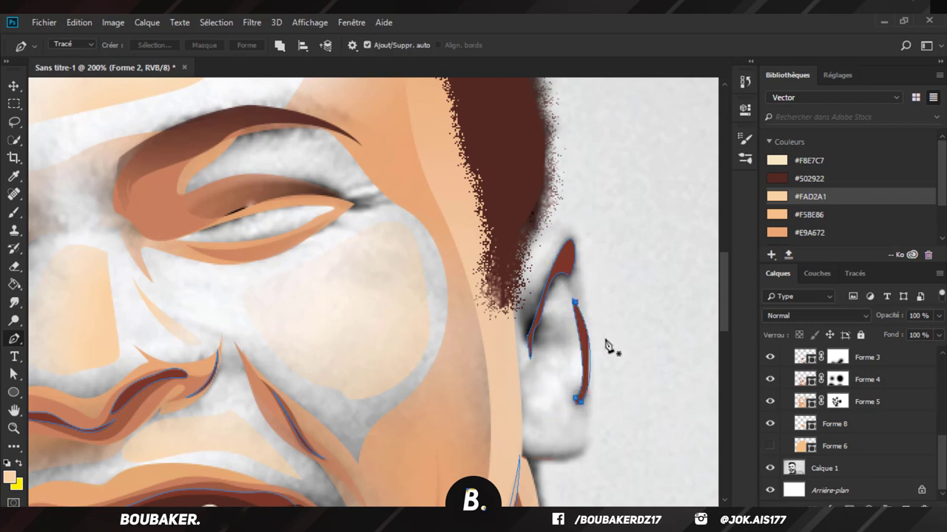
click(529, 350)
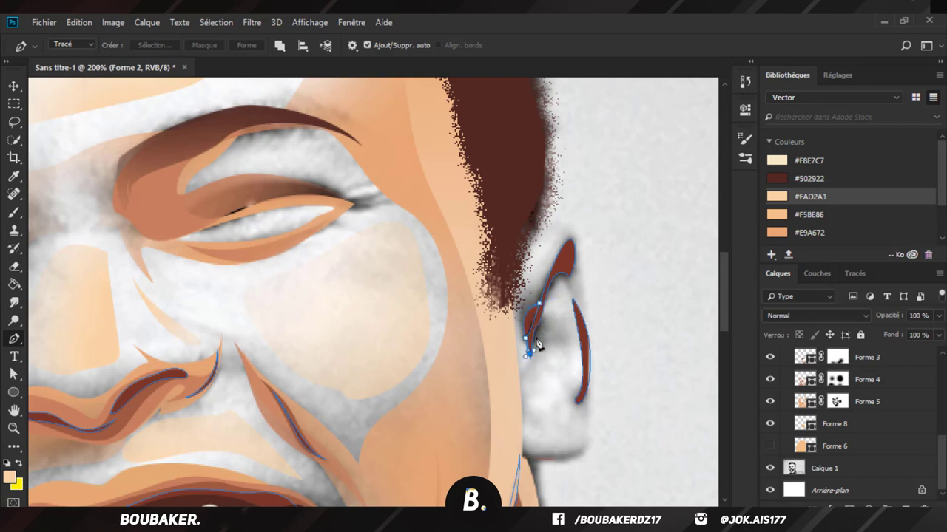
Step: Add a closed Pen subpath to Forme 3 surrounding the dark fold from the ear's top to the sideburn
scroll(891, 411, up, 3)
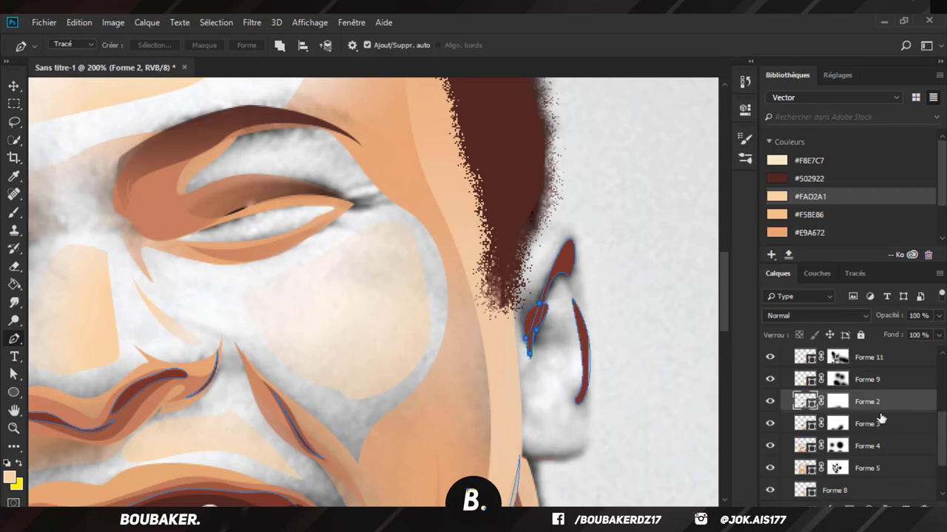
click(880, 424)
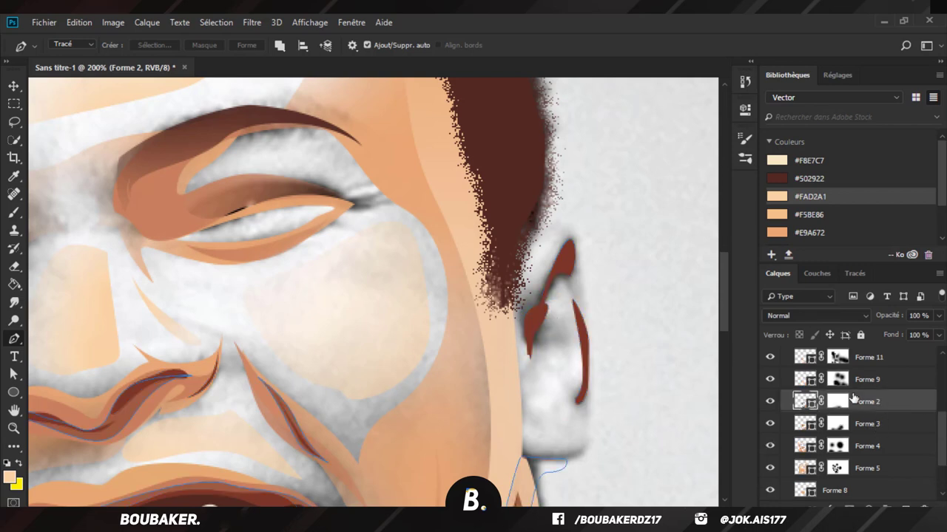
drag(552, 307, 548, 256)
click(527, 355)
drag(568, 255, 579, 258)
click(570, 271)
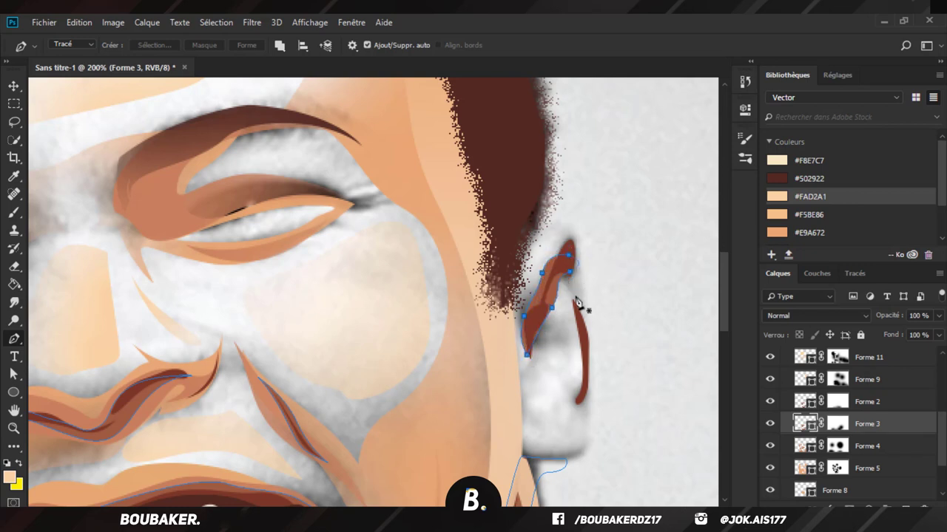
Step: Add a narrow closed Pen subpath to Forme 3 along the ear's outer rim
click(574, 306)
drag(577, 363, 577, 392)
click(587, 375)
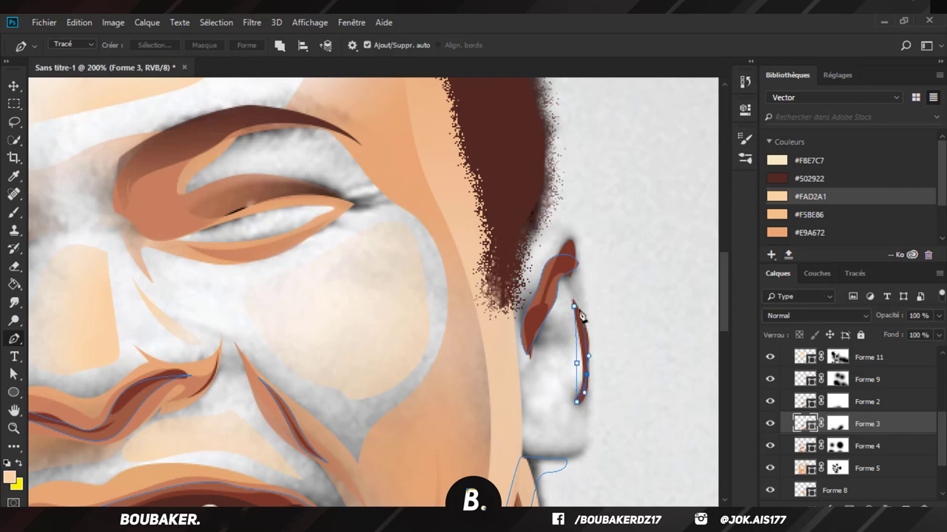
Step: Add a closed Pen subpath to Forme 4 around the dark fold at the ear's top, extending into the sideburn
click(877, 448)
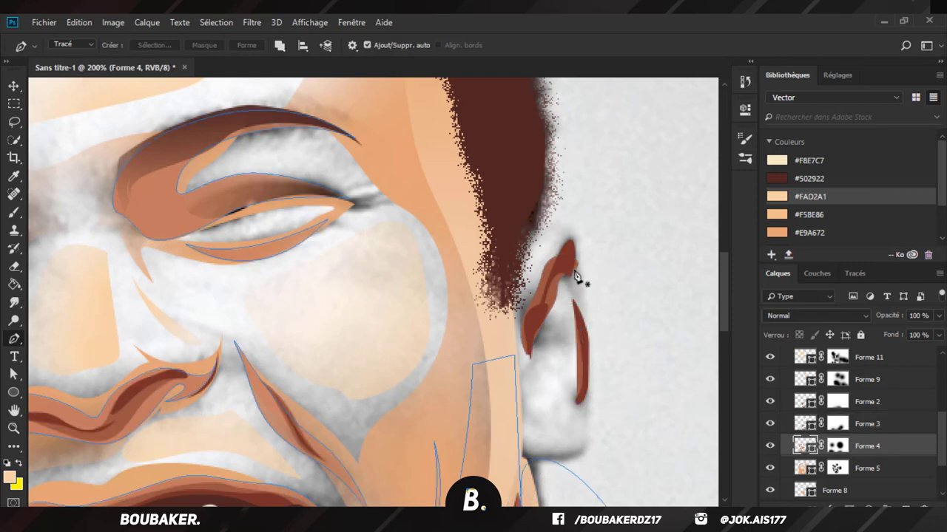
drag(574, 269, 542, 335)
key(ctrl+z)
drag(523, 379, 521, 405)
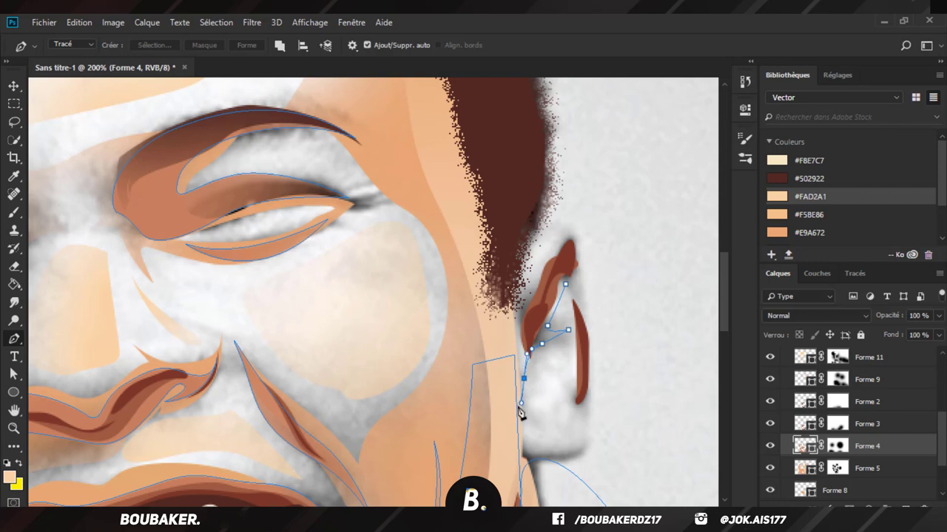
drag(513, 337, 512, 303)
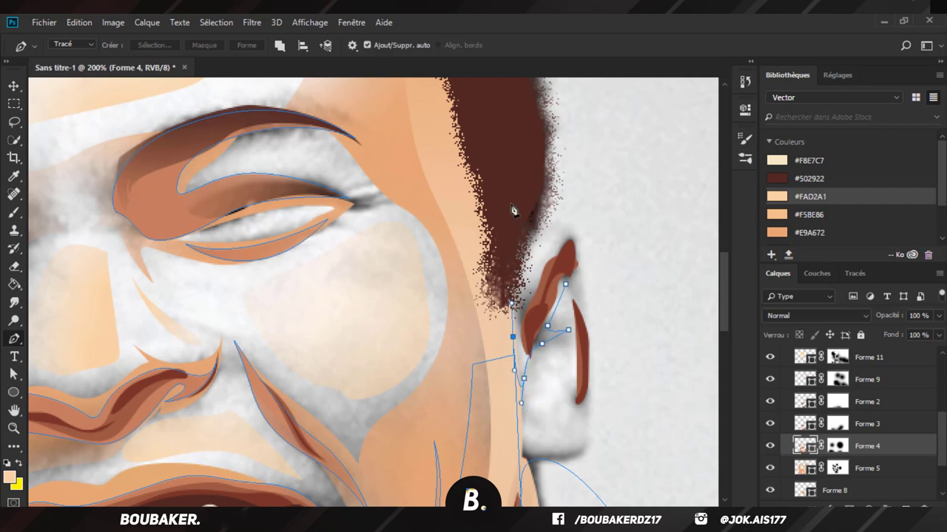
drag(508, 220, 513, 191)
drag(527, 283, 542, 276)
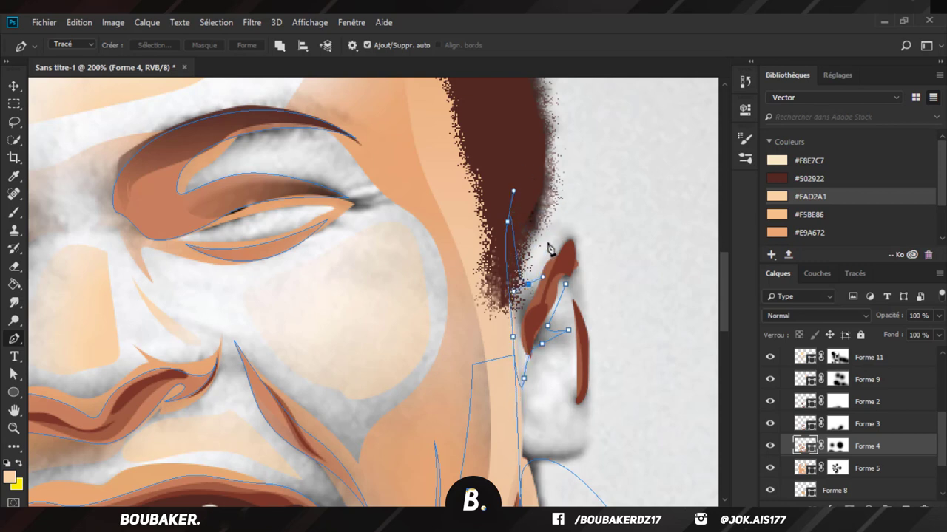
drag(539, 225, 528, 212)
drag(570, 237, 576, 257)
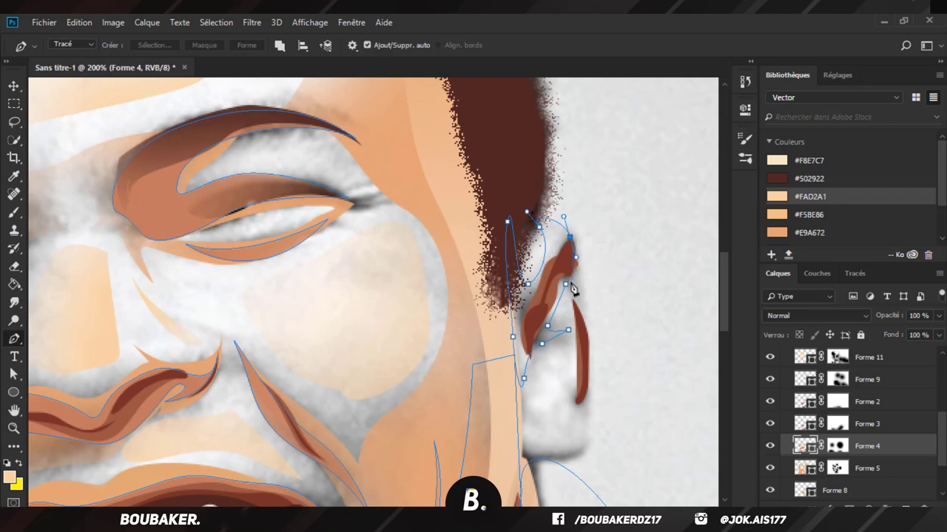
click(567, 285)
Step: Add a closed Pen subpath to Forme 4 along the ear's outer rim and around the bottom of the earlobe
scroll(676, 391, down, 5)
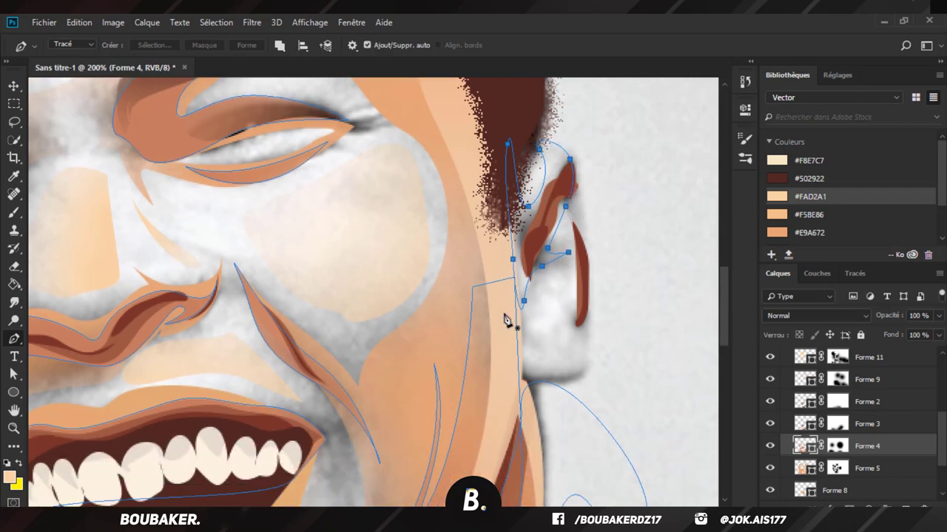
key(ctrl+minus)
key(ctrl+minus)
key(ctrl+plus)
key(ctrl+plus)
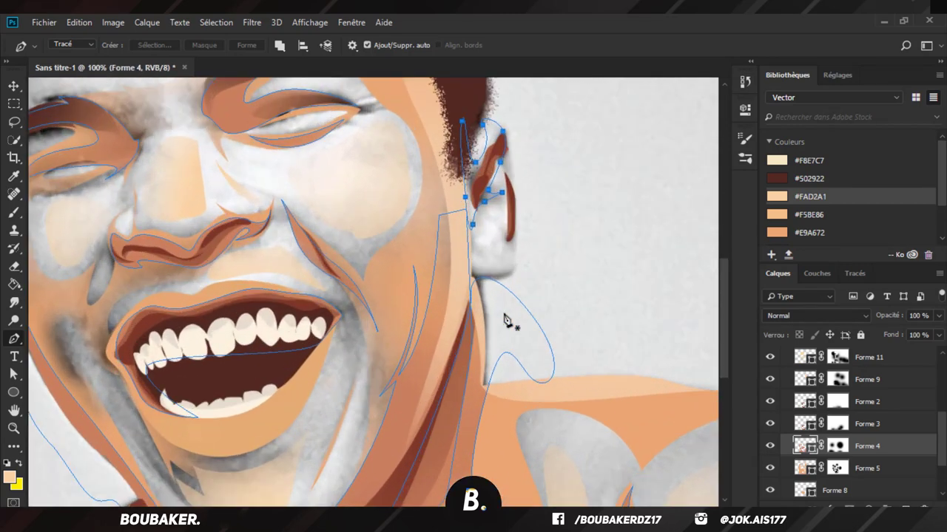
scroll(507, 320, up, 2)
scroll(596, 316, up, 2)
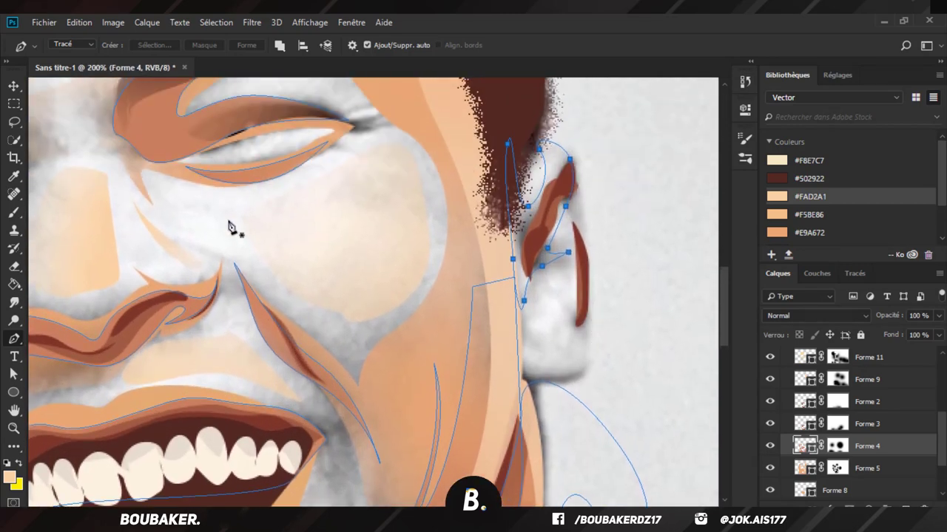
scroll(577, 326, up, 1)
drag(574, 282, 579, 334)
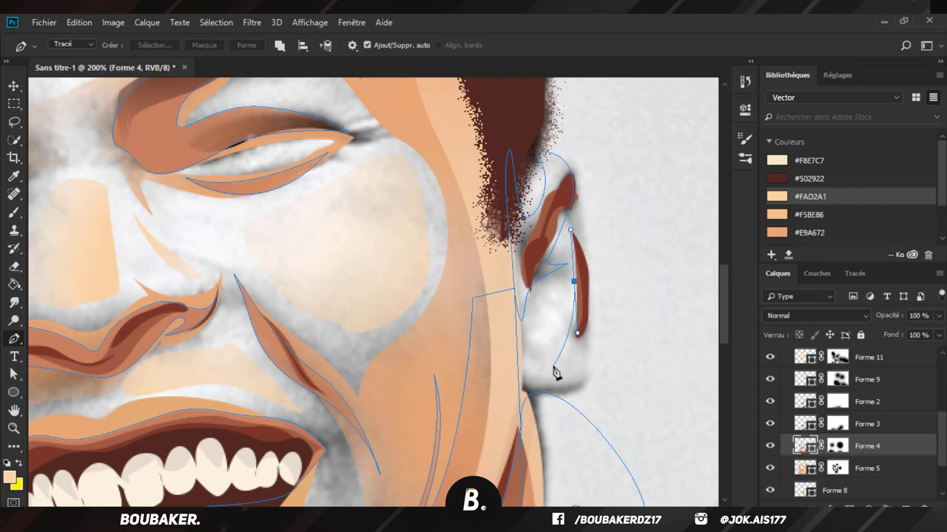
mouse_move(556, 368)
mouse_down()
mouse_move(512, 390)
mouse_move(544, 395)
mouse_up()
drag(555, 390, 603, 357)
drag(602, 340, 597, 320)
click(574, 283)
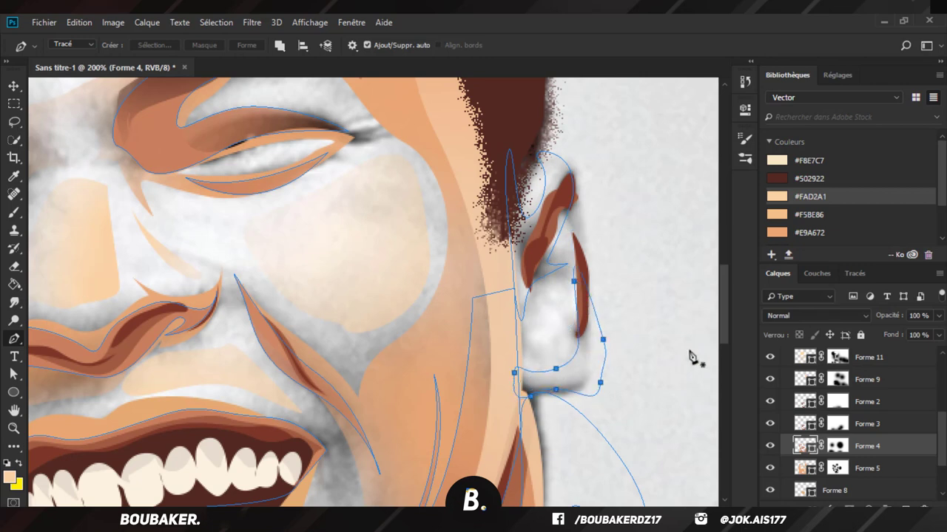
Step: Add a large closed Pen subpath to Forme 5 enclosing the ear's top, outer rim, inner fold and earlobe, leaving the inner light area out
click(885, 469)
scroll(547, 287, down, 1)
scroll(562, 299, up, 1)
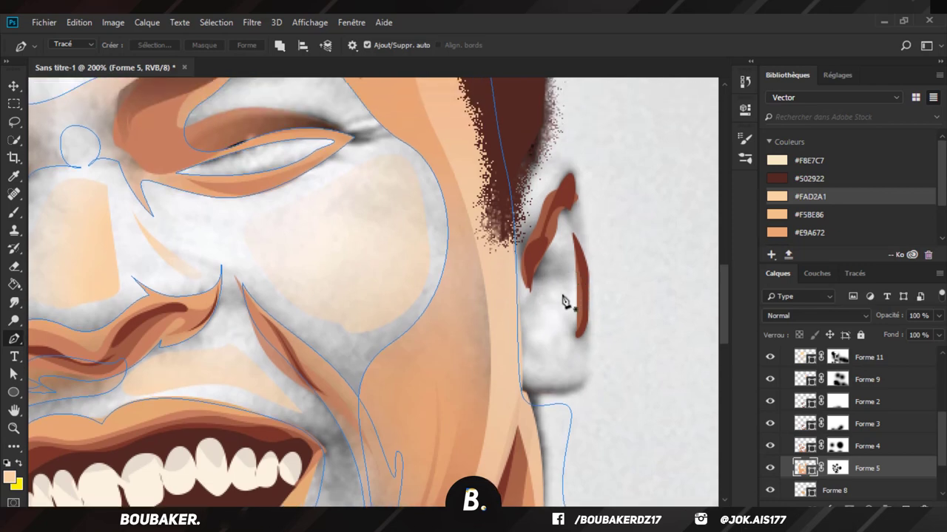
drag(549, 343, 563, 312)
drag(554, 290, 531, 311)
drag(533, 321, 531, 328)
drag(509, 297, 501, 276)
drag(515, 197, 516, 148)
click(563, 138)
drag(610, 175, 577, 206)
click(574, 214)
drag(586, 233, 589, 241)
drag(595, 274, 594, 284)
drag(588, 296, 584, 295)
drag(566, 235, 555, 227)
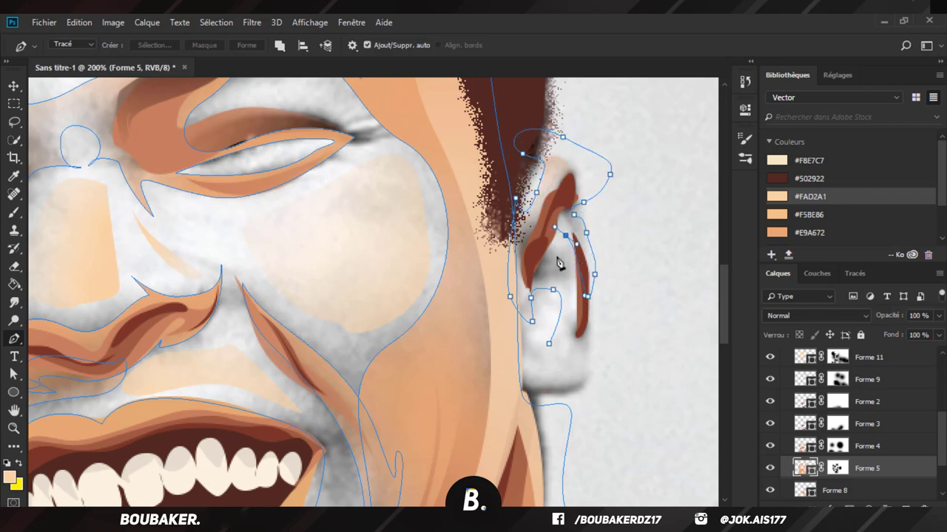
click(574, 298)
click(577, 333)
drag(568, 348, 514, 357)
key(ctrl+z)
click(549, 344)
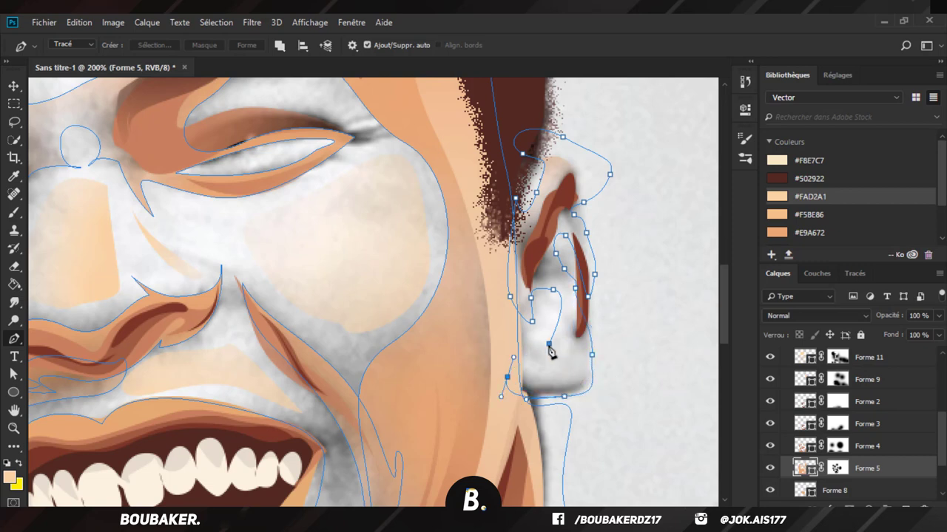
Step: Show the Forme 6 base layer and soften the ear's darkest shadows by brushing black on Forme 2's mask
scroll(802, 464, down, 3)
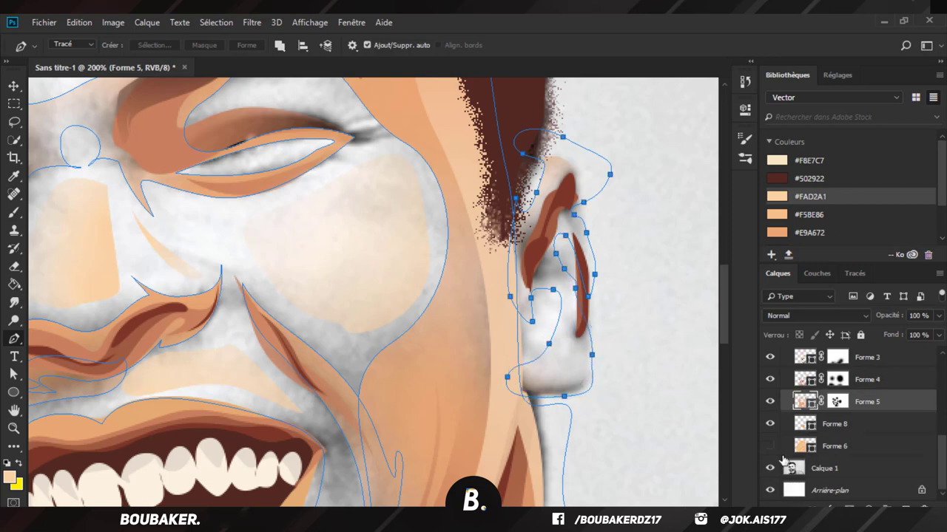
key(ctrl+minus)
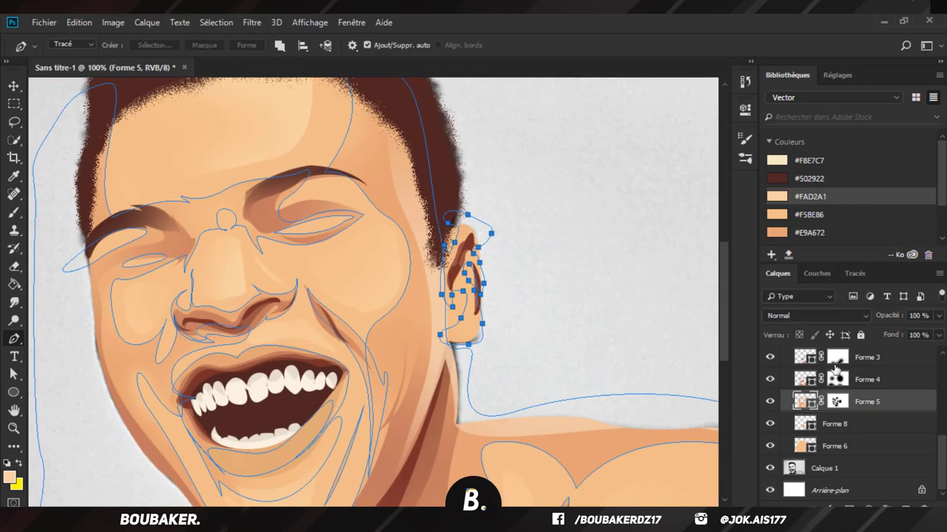
click(837, 379)
click(13, 213)
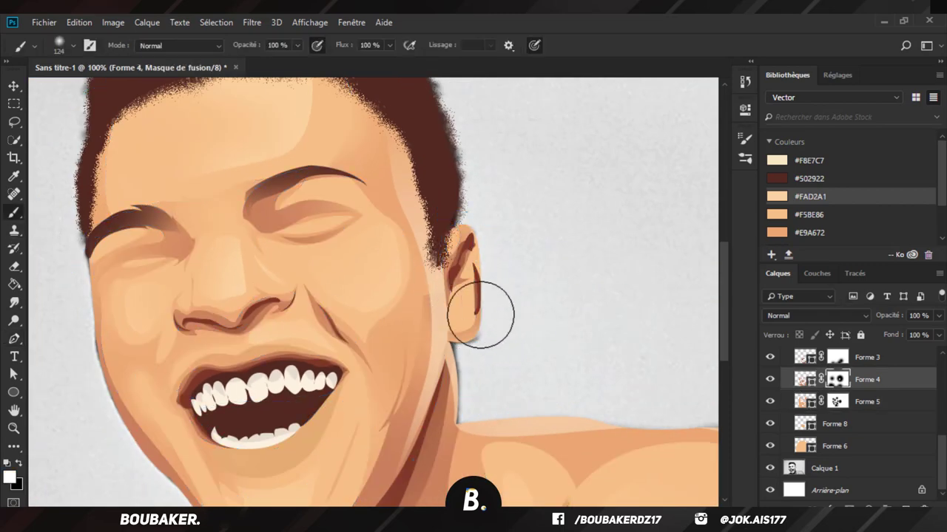
key(x)
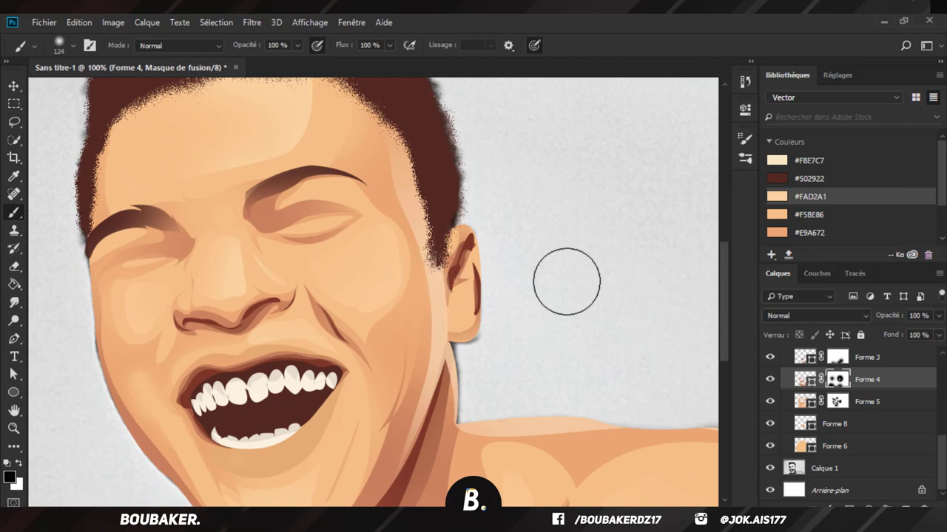
scroll(868, 417, up, 2)
scroll(851, 385, up, 3)
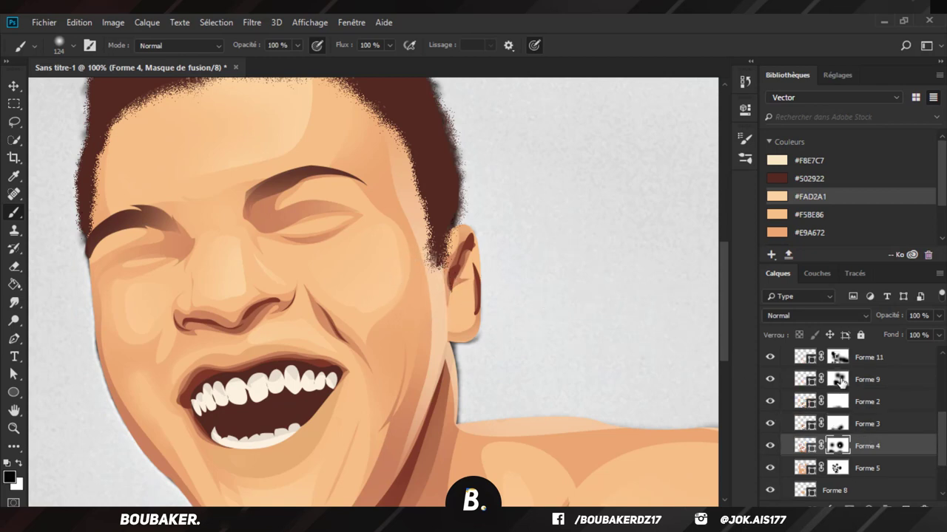
click(836, 426)
click(837, 446)
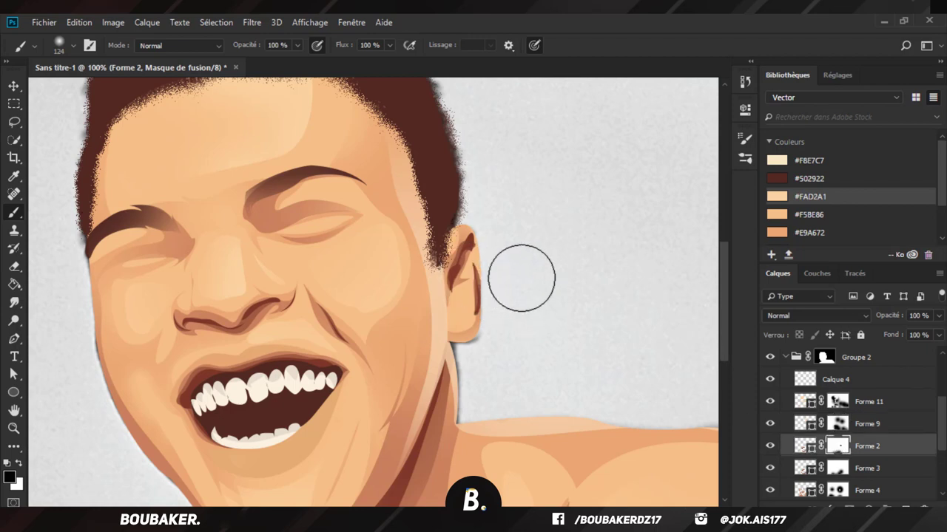
click(445, 294)
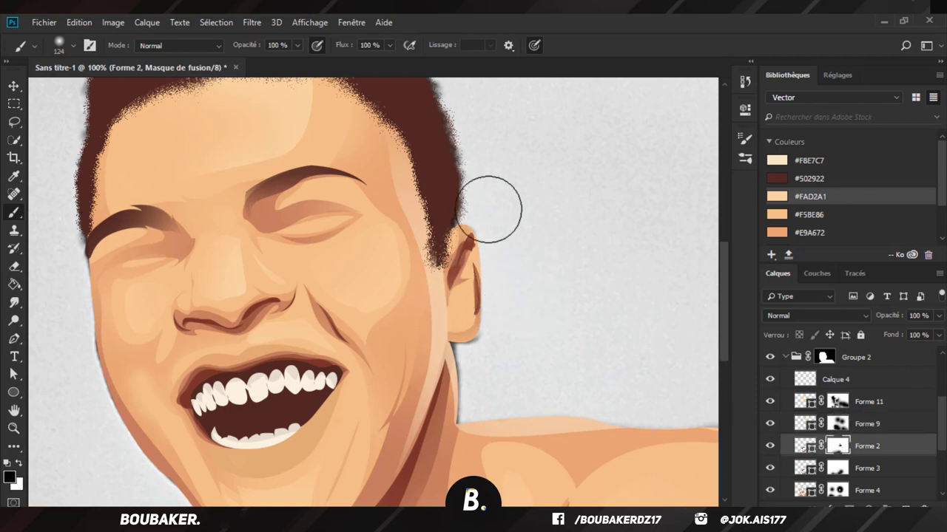
Step: Blend the ear's remaining shading by brushing on the layer masks of Forme 3, Forme 4 and Forme 5
click(838, 468)
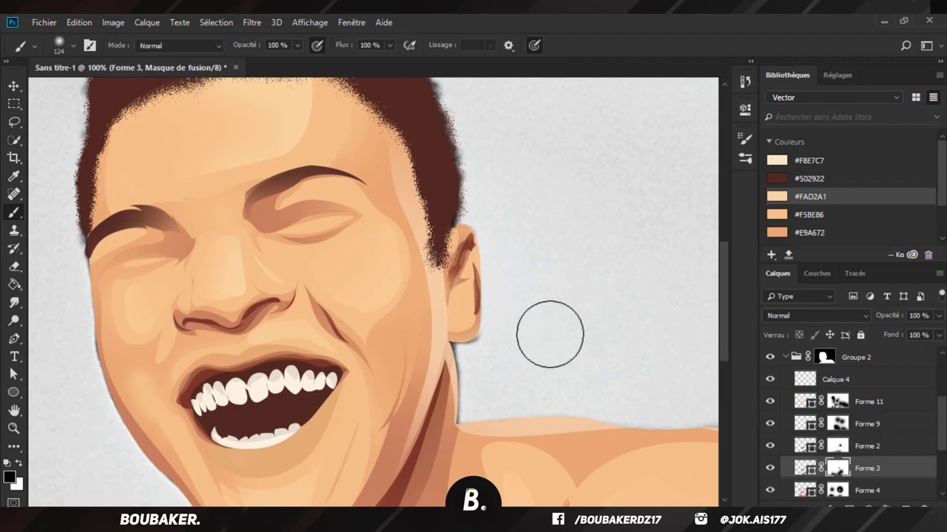
scroll(844, 457, down, 2)
click(838, 447)
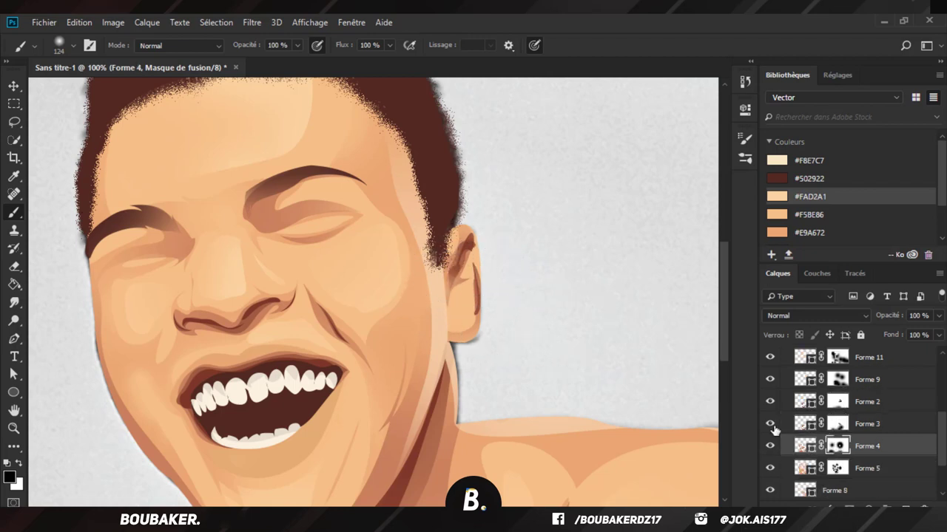
click(479, 315)
key(ctrl+z)
key(ctrl+z)
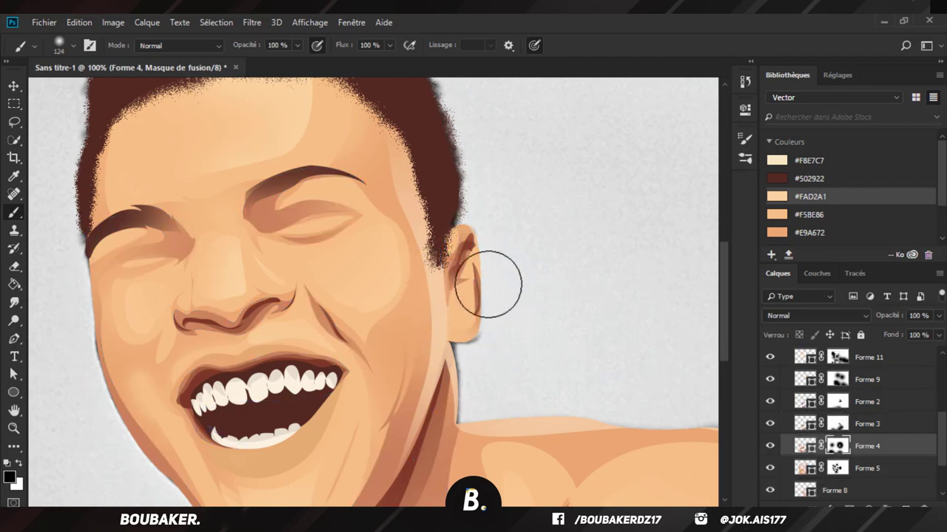
key(x)
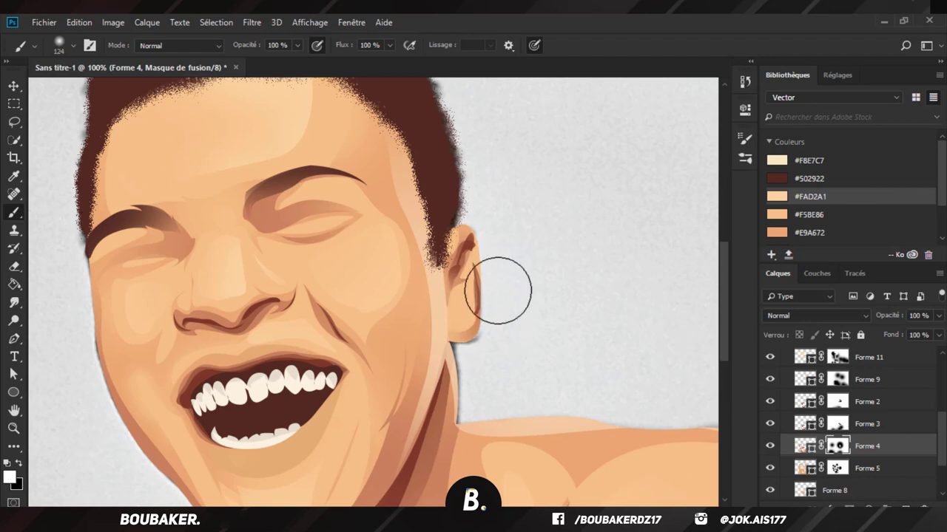
click(469, 228)
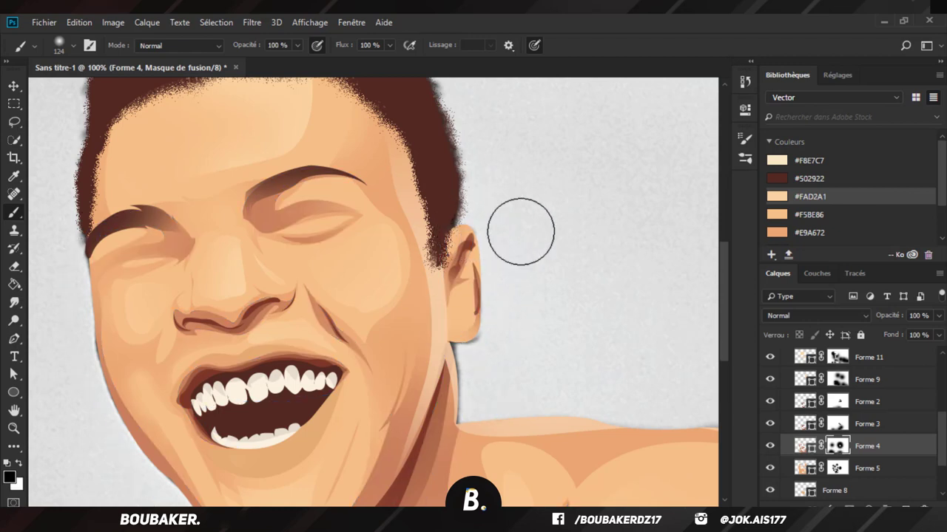
scroll(903, 446, down, 1)
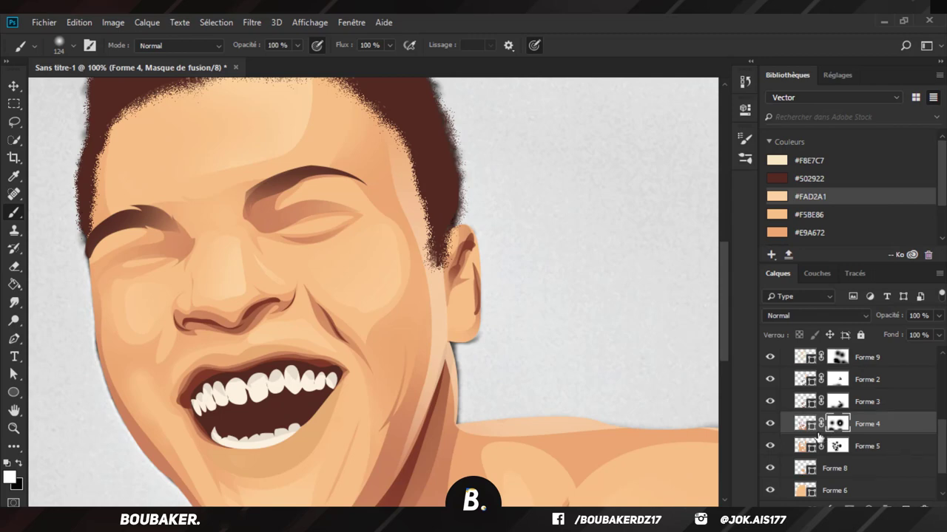
click(898, 446)
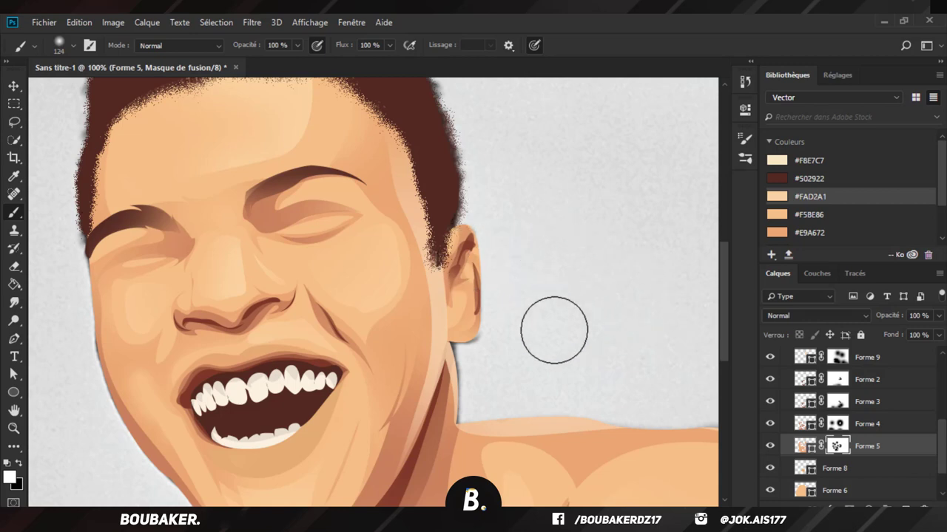
scroll(860, 462, down, 1)
click(860, 450)
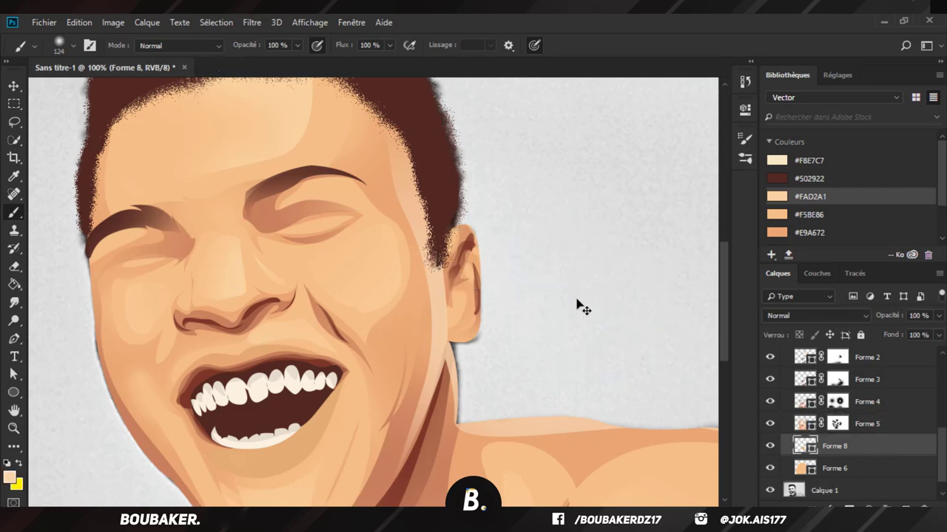
key(ctrl+minus)
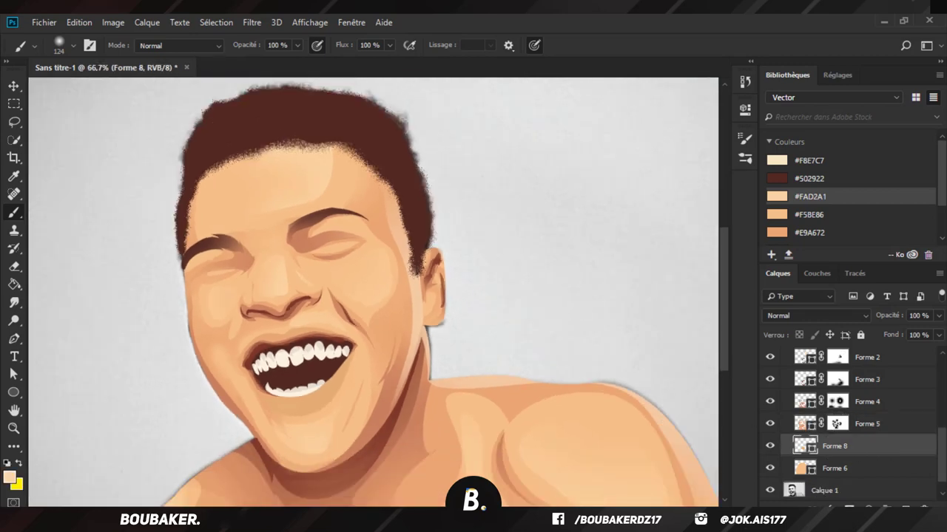
scroll(893, 448, up, 5)
click(893, 427)
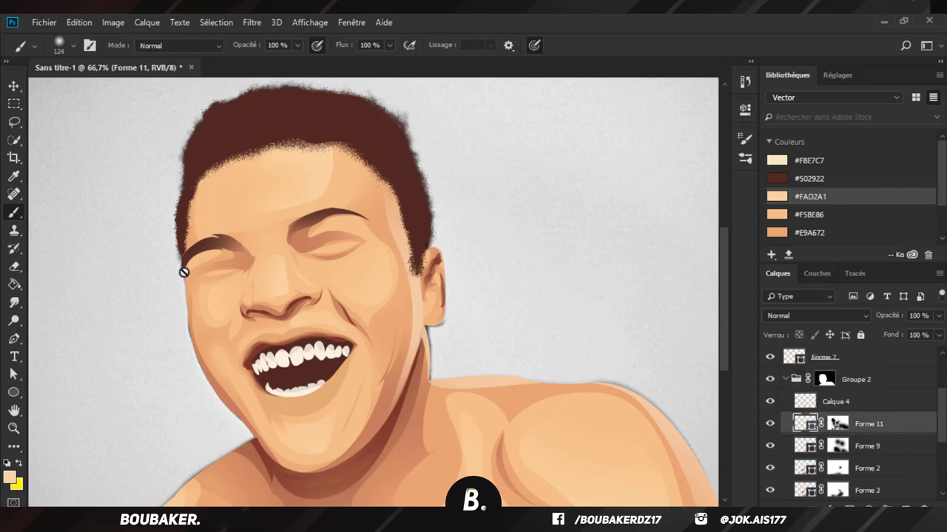
click(11, 324)
click(894, 444)
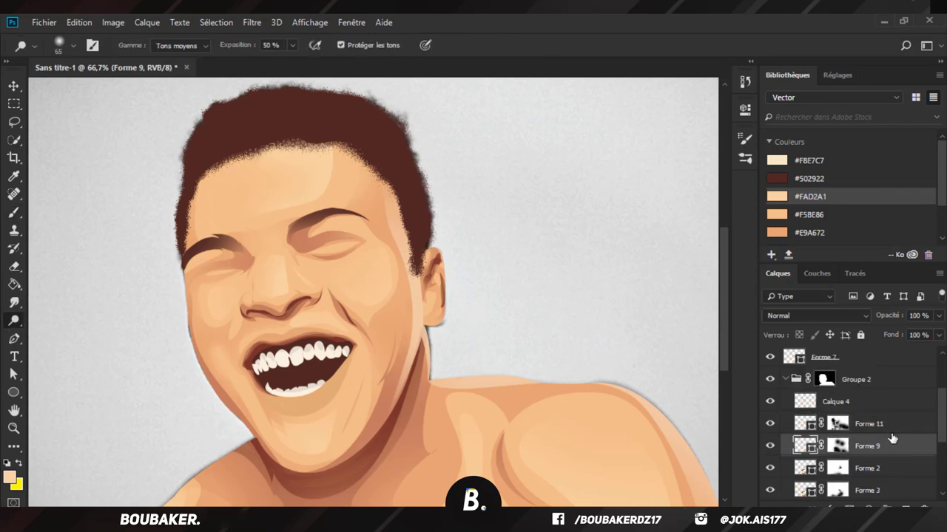
click(893, 427)
Step: Add a closed Pen subpath to Forme 9 as a highlight along the ear's outer edge, from its top to the earlobe
click(13, 338)
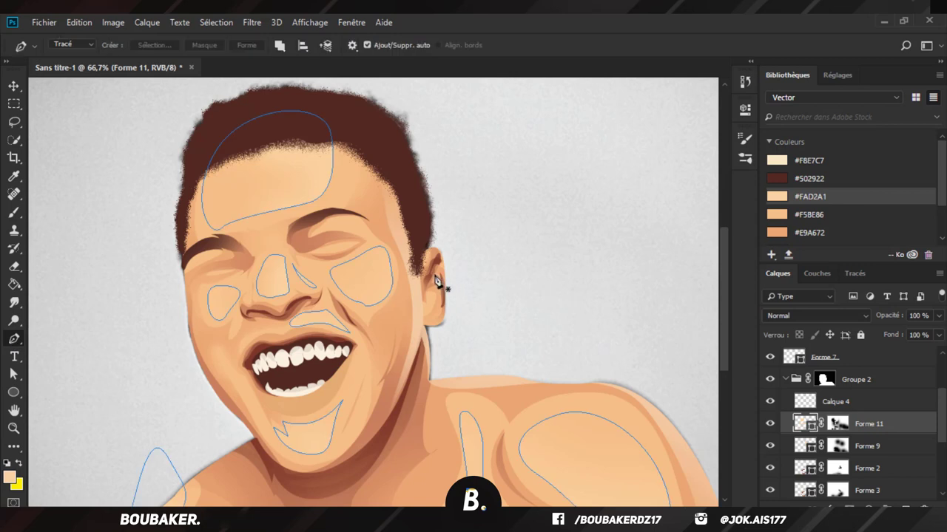
click(896, 446)
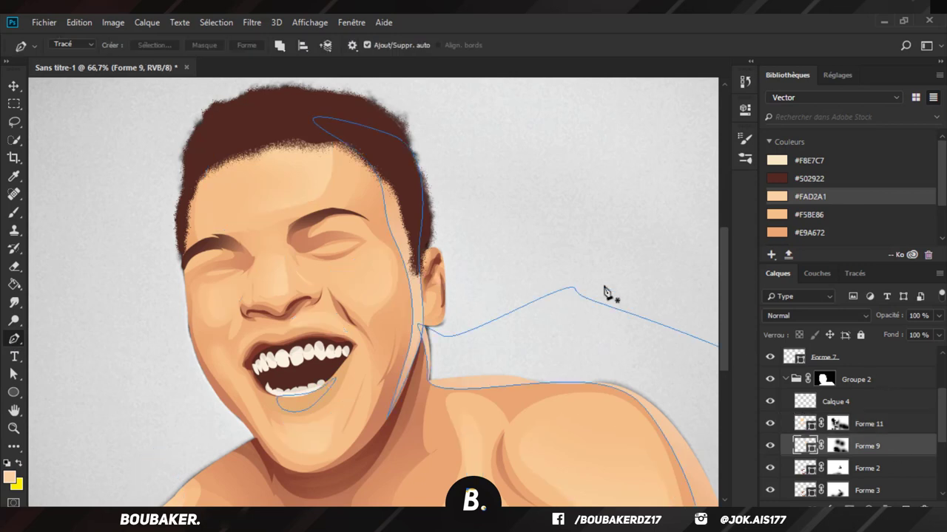
drag(426, 251, 439, 292)
drag(441, 326, 468, 296)
drag(469, 276, 435, 235)
click(426, 252)
key(Return)
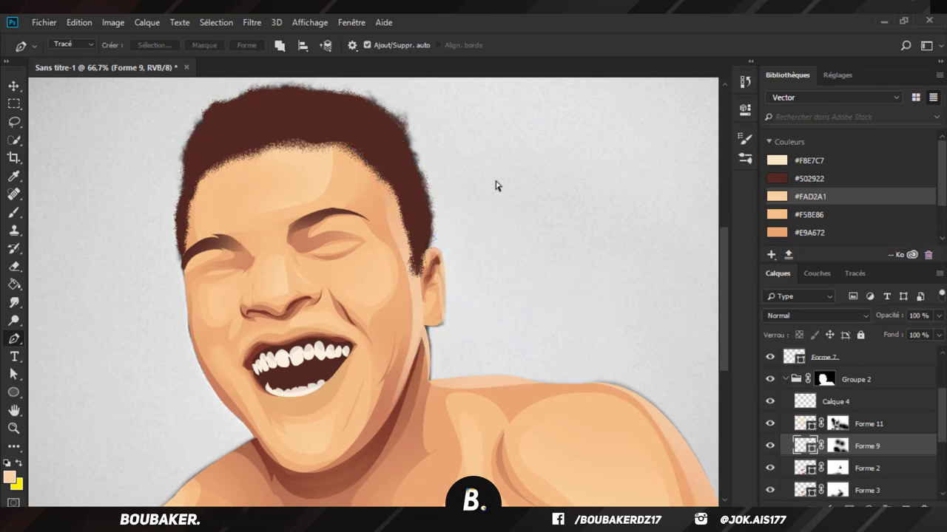
key(ctrl+minus)
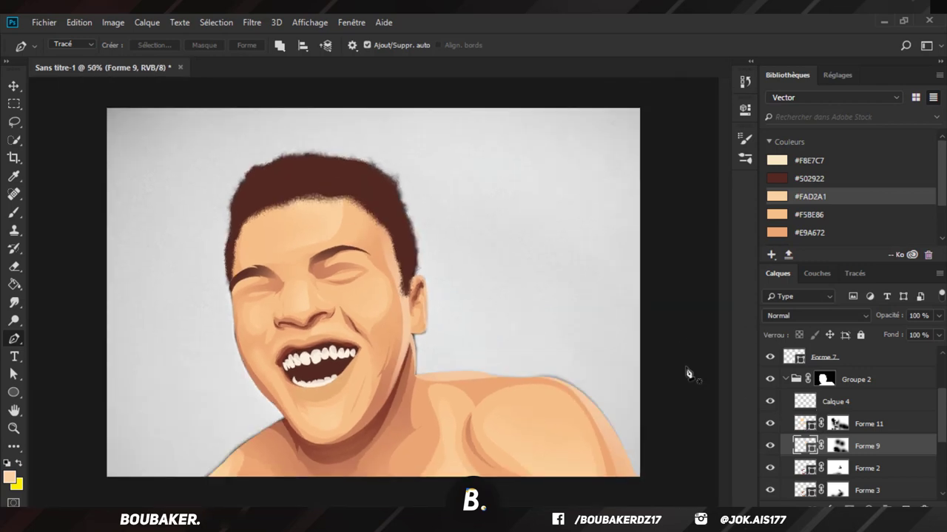
Step: Hide Groupe 2 and add a closed Pen subpath to Forme 1 along the dark lash line of the eye nearer the ear
scroll(814, 424, up, 1)
click(786, 402)
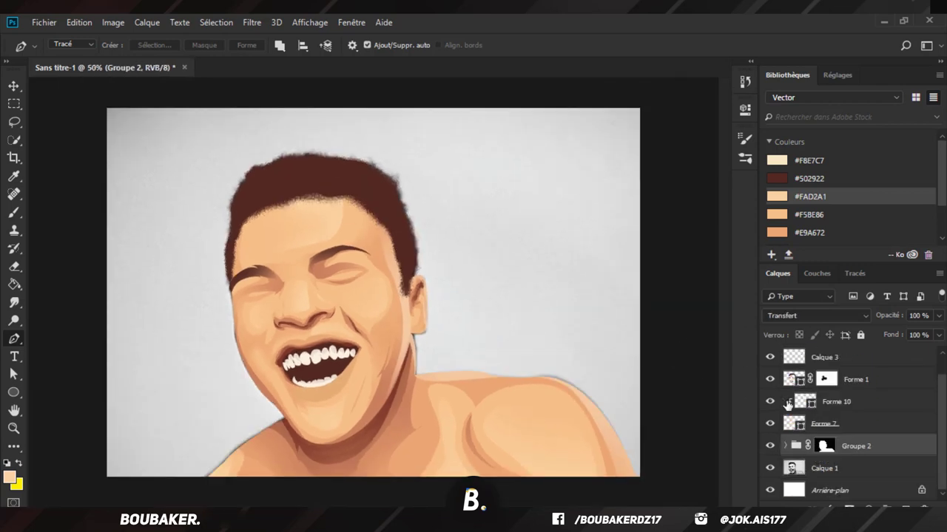
click(883, 380)
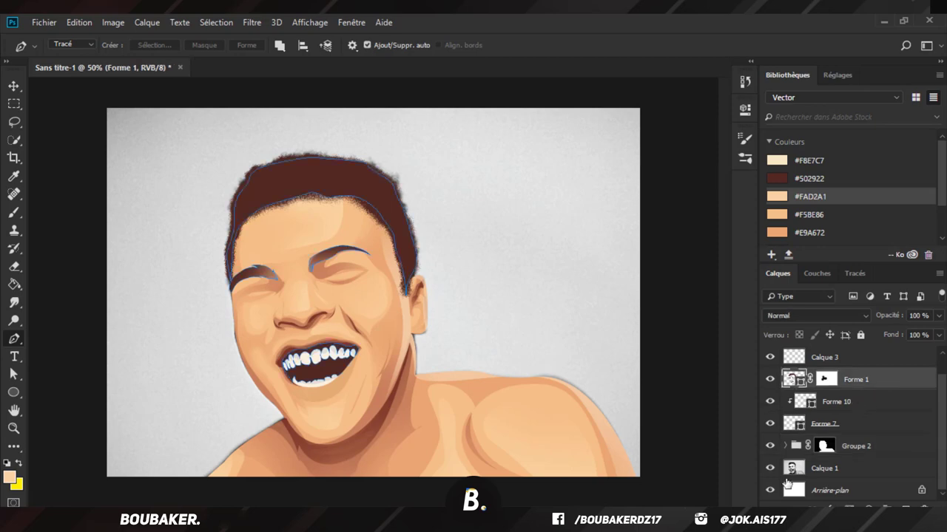
click(770, 446)
scroll(402, 231, up, 5)
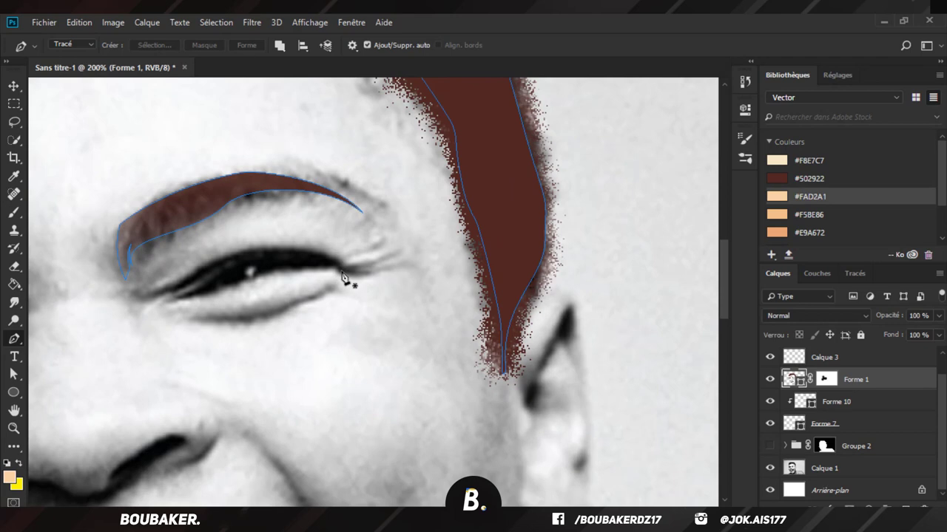
drag(341, 270, 316, 241)
mouse_move(222, 259)
mouse_down()
mouse_move(189, 287)
mouse_move(232, 257)
mouse_up()
click(145, 290)
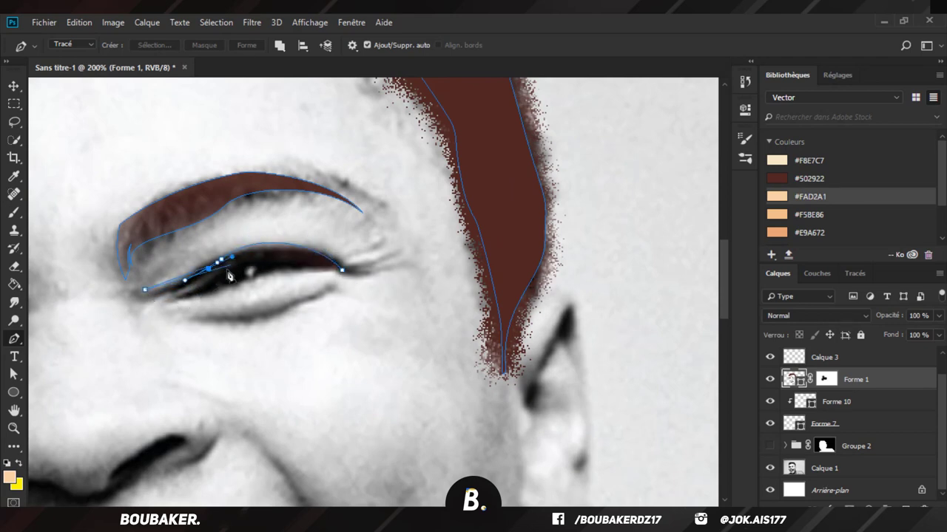
drag(211, 288, 188, 301)
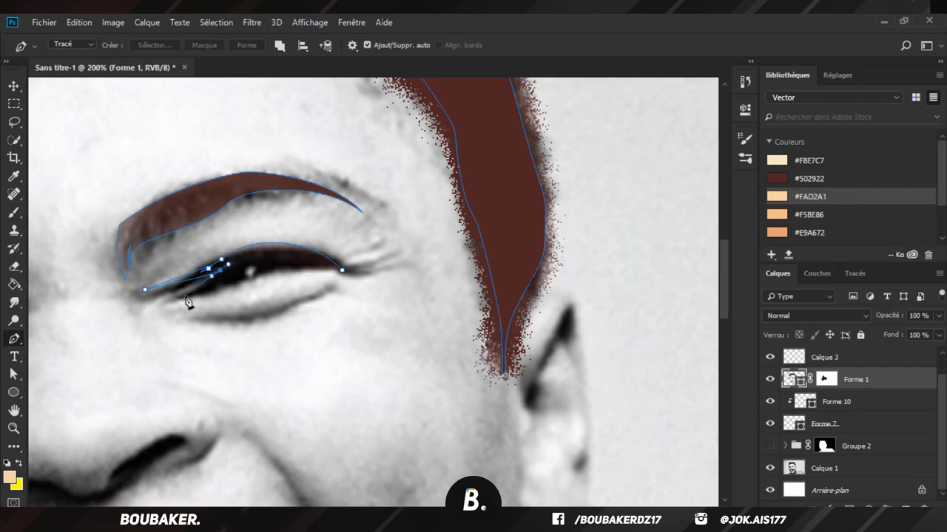
drag(342, 271, 353, 282)
click(374, 274)
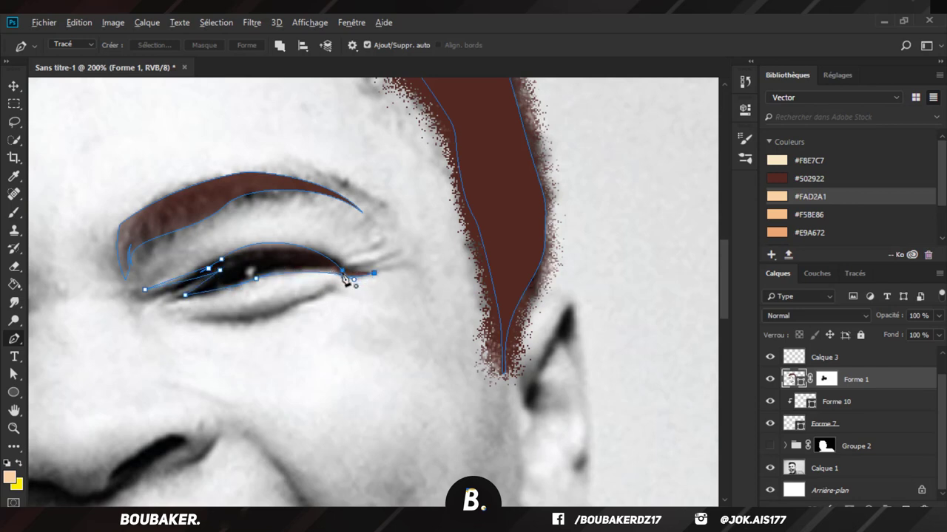
Step: Add a closed Pen subpath to Forme 1 covering the dark narrow opening of the other eye, from inner to outer corner
scroll(385, 313, left, 5)
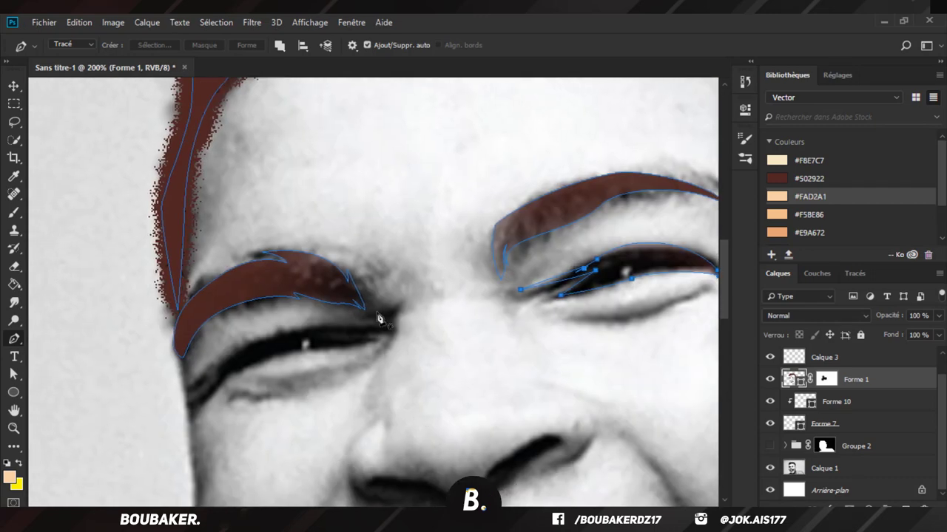
click(375, 329)
drag(239, 346, 178, 378)
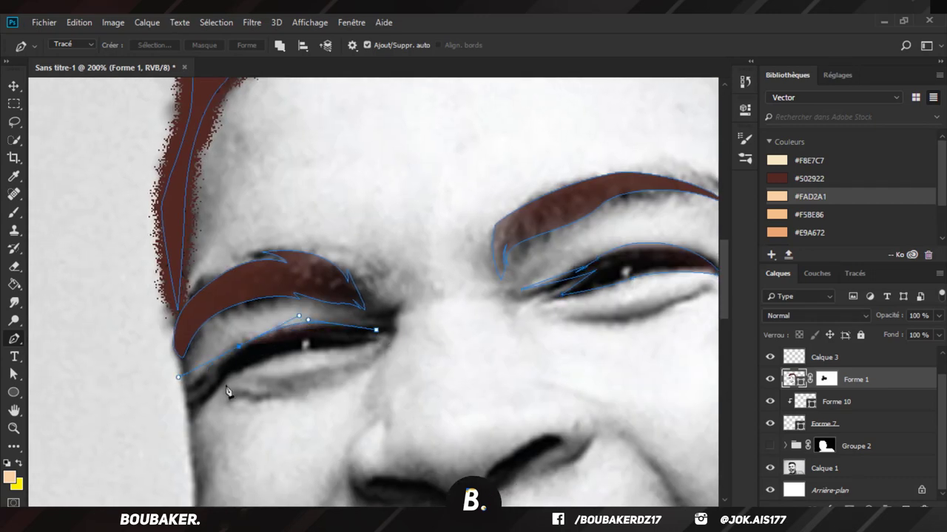
key(ctrl+z)
drag(237, 356, 182, 403)
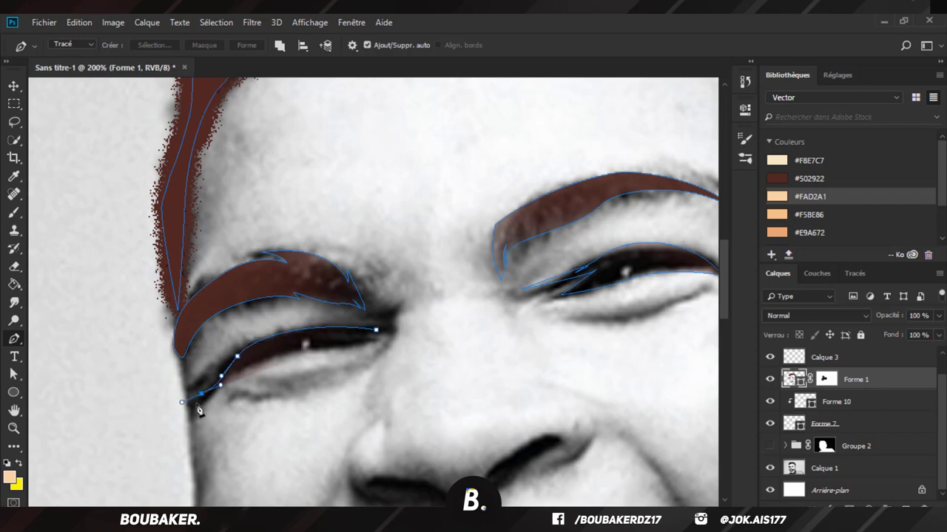
drag(247, 369, 264, 353)
drag(352, 344, 378, 337)
click(377, 331)
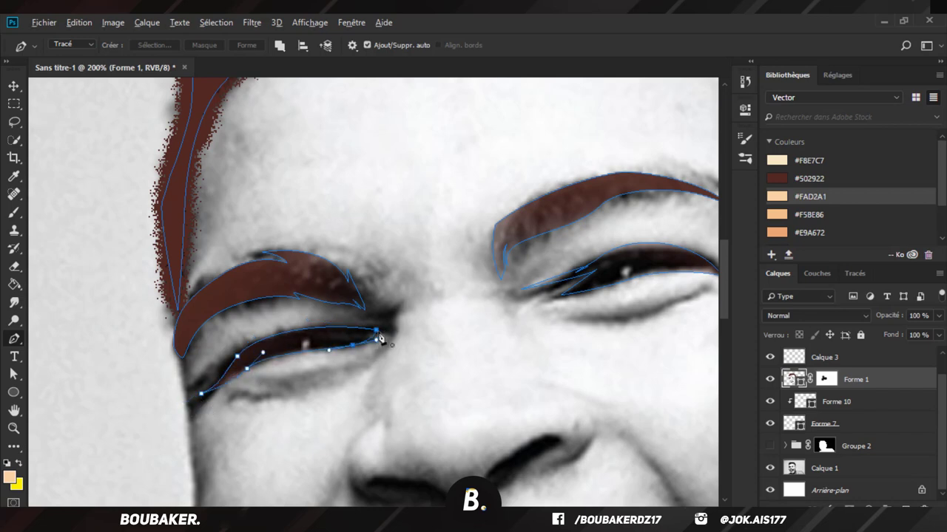
Step: Reveal both eye shapes by painting white on Forme 1's mask with a 124 px brush at 100% hardness, and show Groupe 2 again
click(823, 379)
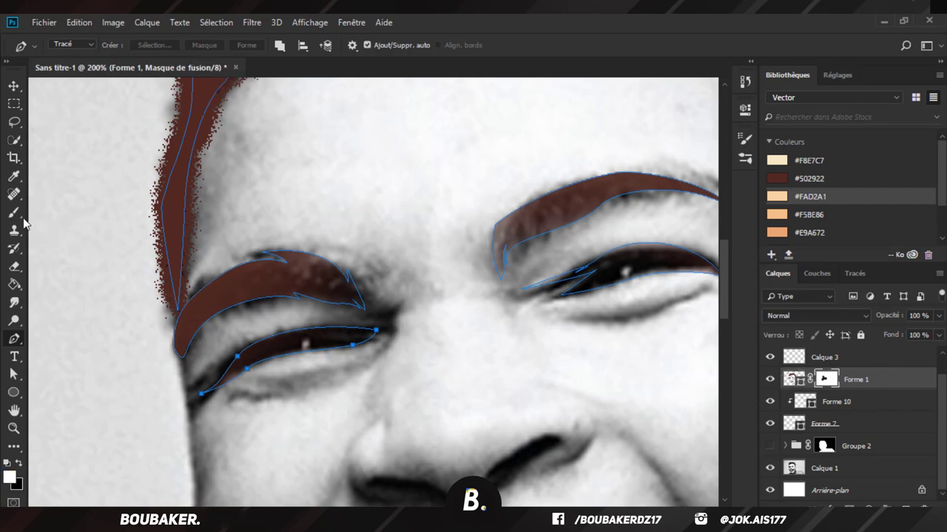
click(13, 212)
click(60, 46)
drag(130, 124, 176, 124)
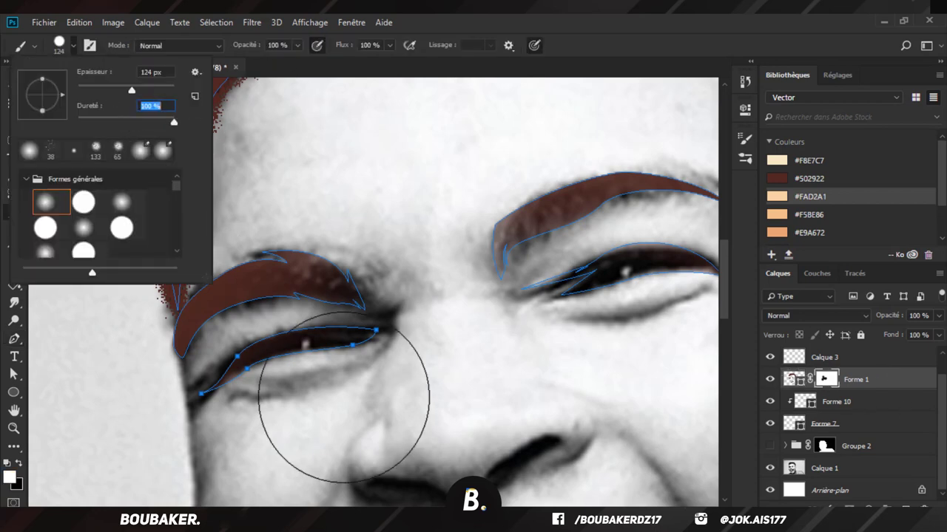
mouse_move(346, 398)
mouse_down()
mouse_move(275, 397)
mouse_move(258, 407)
mouse_move(309, 413)
mouse_up()
drag(662, 353, 677, 294)
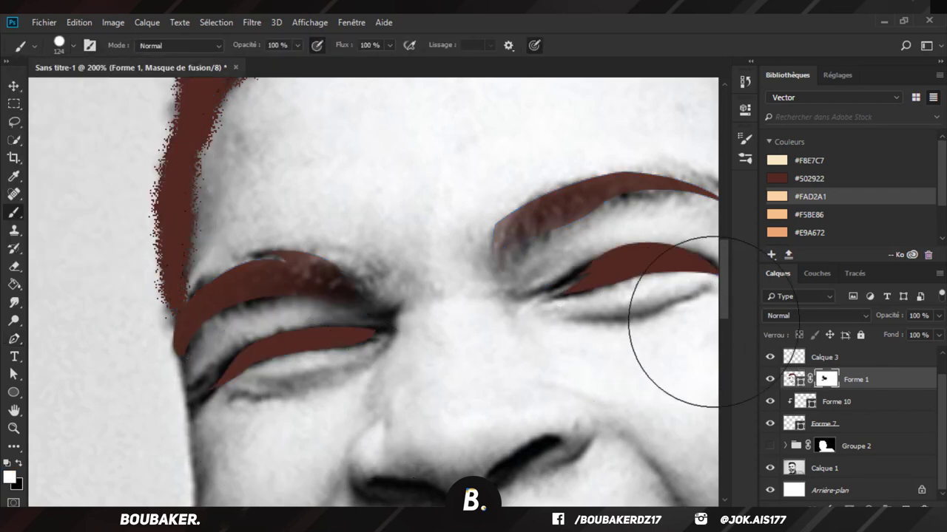
key(ctrl+minus)
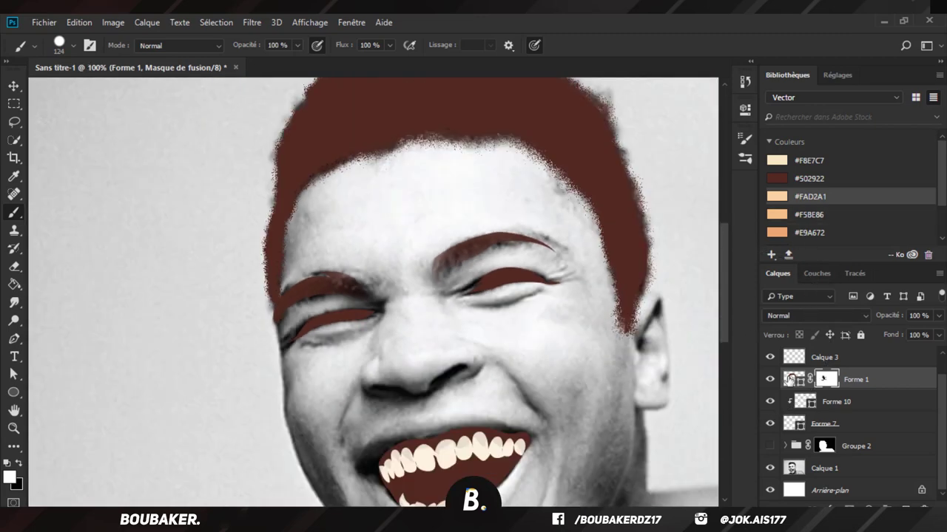
click(770, 446)
key(ctrl+minus)
key(ctrl+plus)
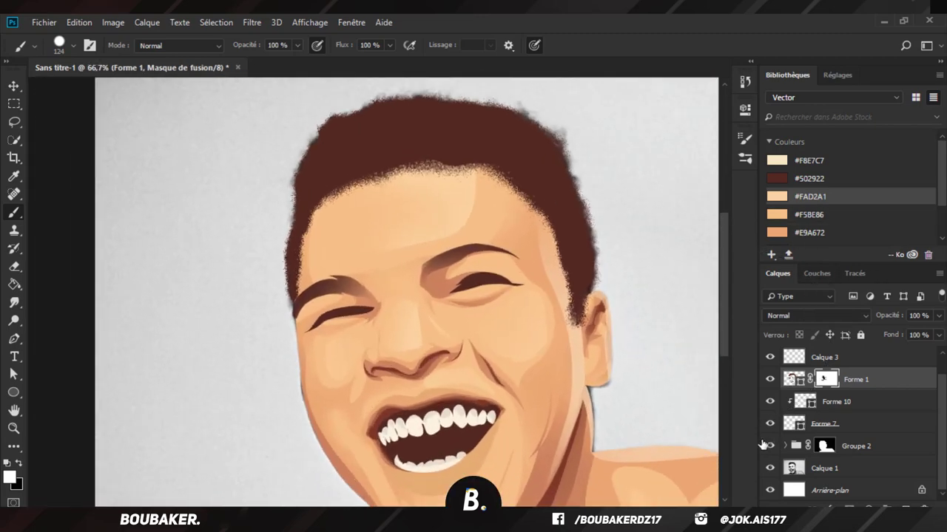
Step: Add a new layer above Forme 1 and set the foreground colour to a very pale peach tint
key(ctrl+plus)
key(p)
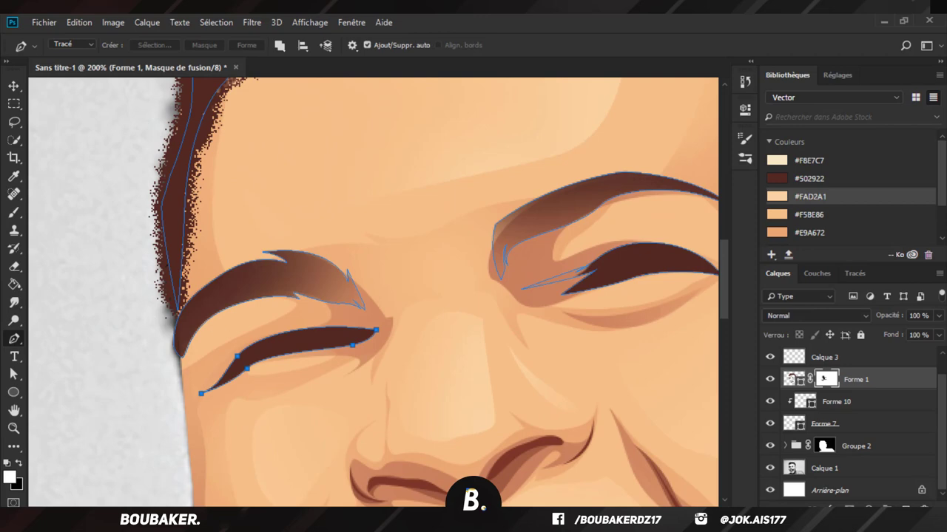
key(ctrl+shift+alt+n)
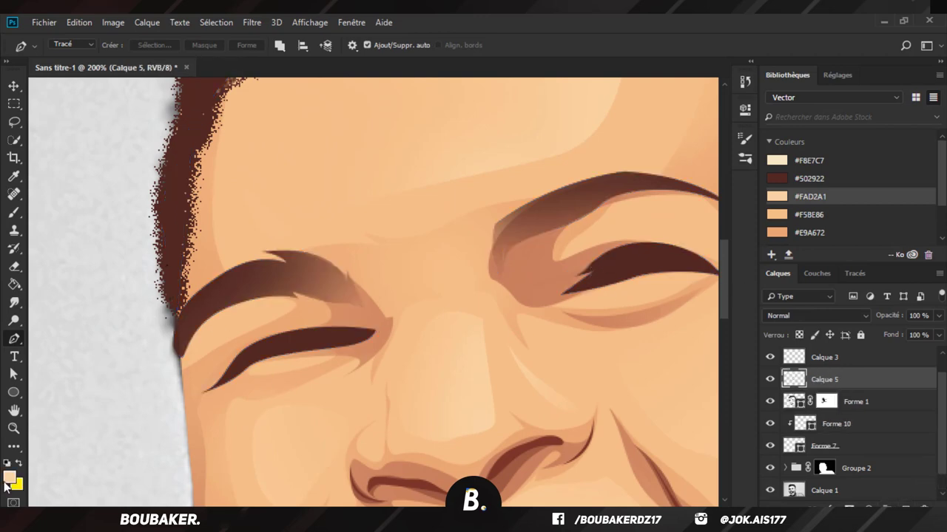
click(10, 477)
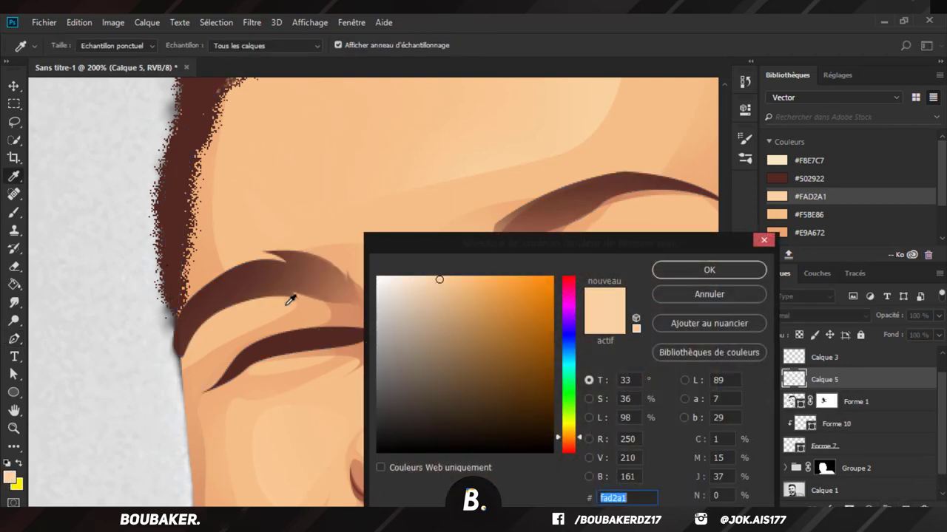
click(397, 277)
key(Return)
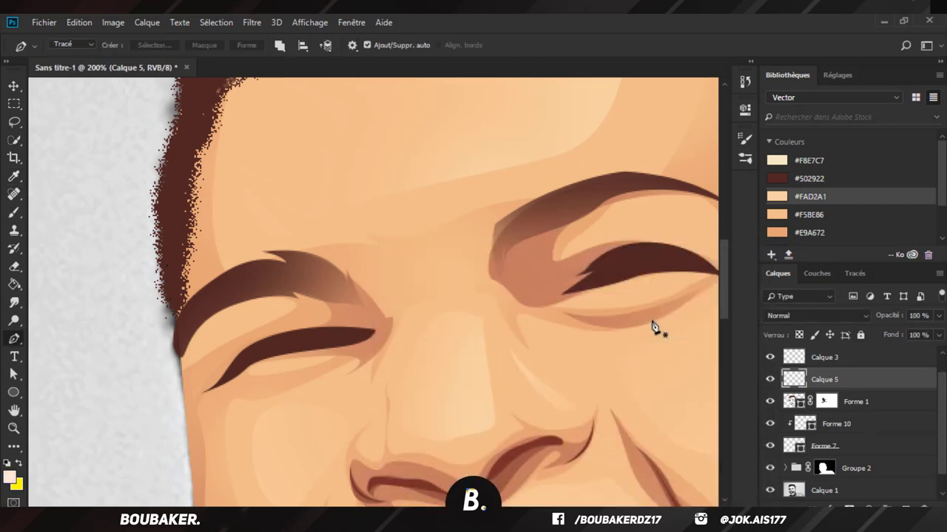
Step: Draw a thin closed crescent Pen path inside the dark eye nearer the ear and convert it to a filled shape
click(597, 274)
drag(669, 259, 628, 271)
key(ctrl+z)
alt+click(584, 255)
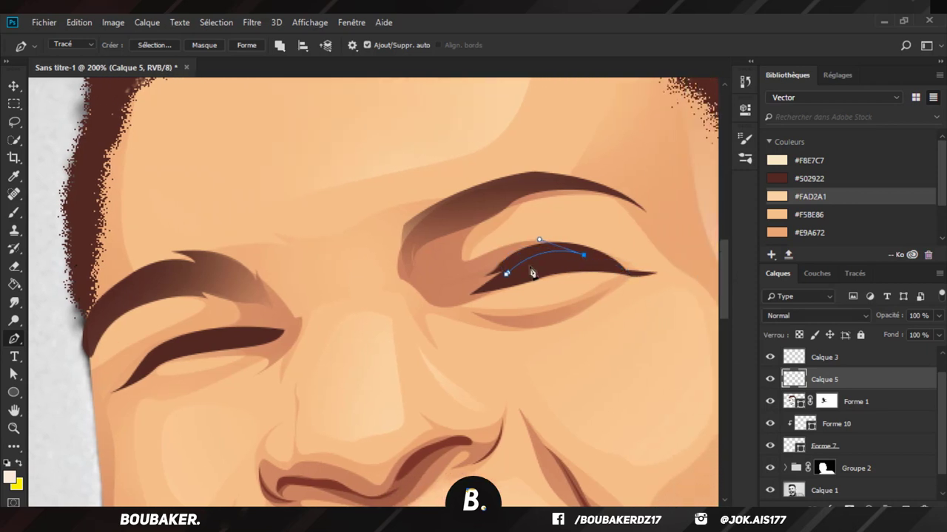
click(507, 274)
click(244, 45)
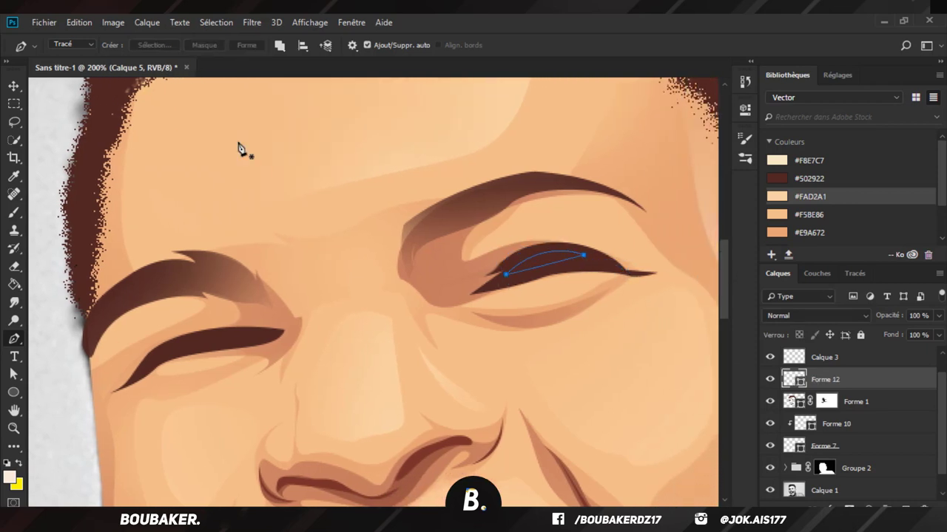
Step: Add a matching thin closed Pen subpath to Forme 12 inside the other dark eye
drag(224, 338, 243, 337)
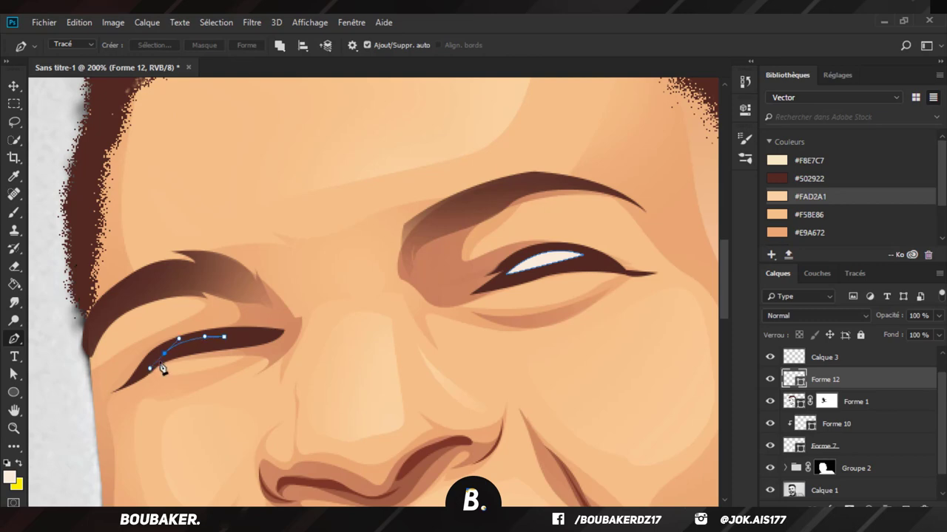
drag(164, 356, 150, 367)
click(224, 341)
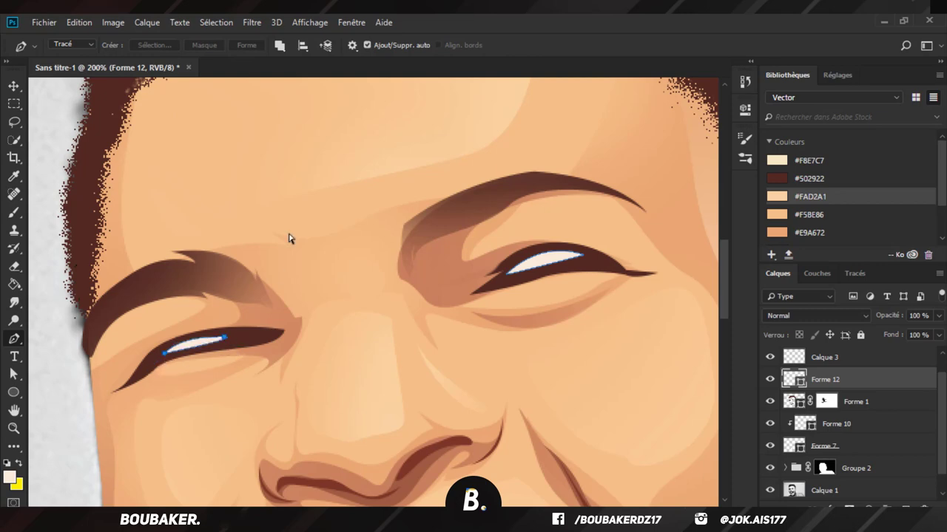
scroll(289, 238, down, 3)
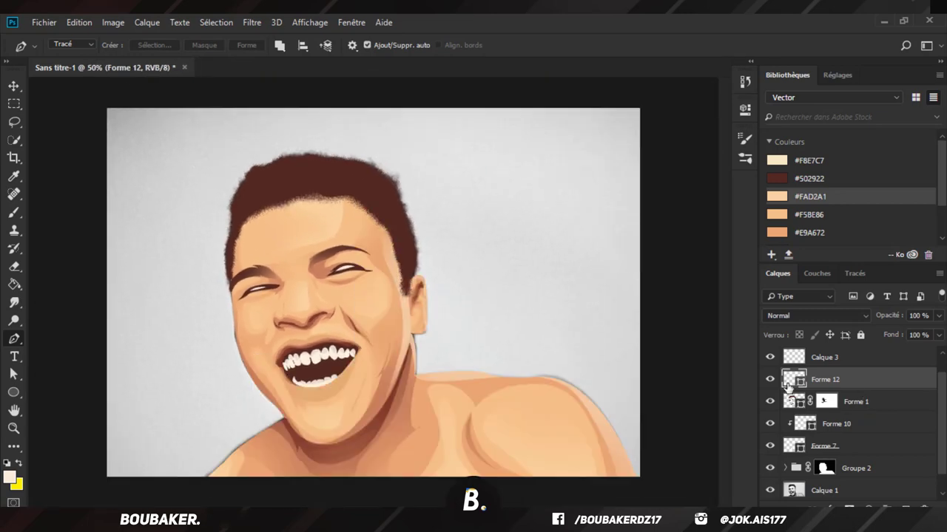
Step: Add a new layer above Forme 12 and dab a soft 124 px pale glow over both eyes with minimum brush hardness
click(908, 507)
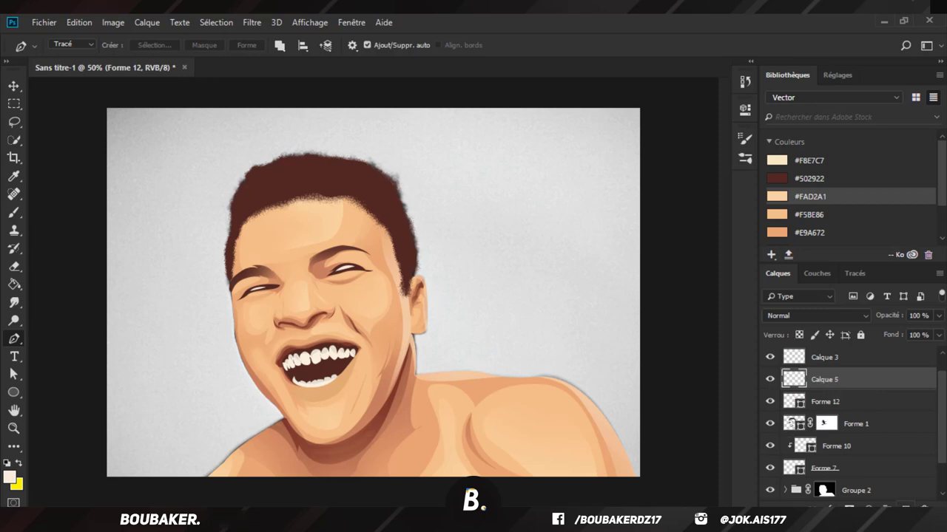
click(13, 213)
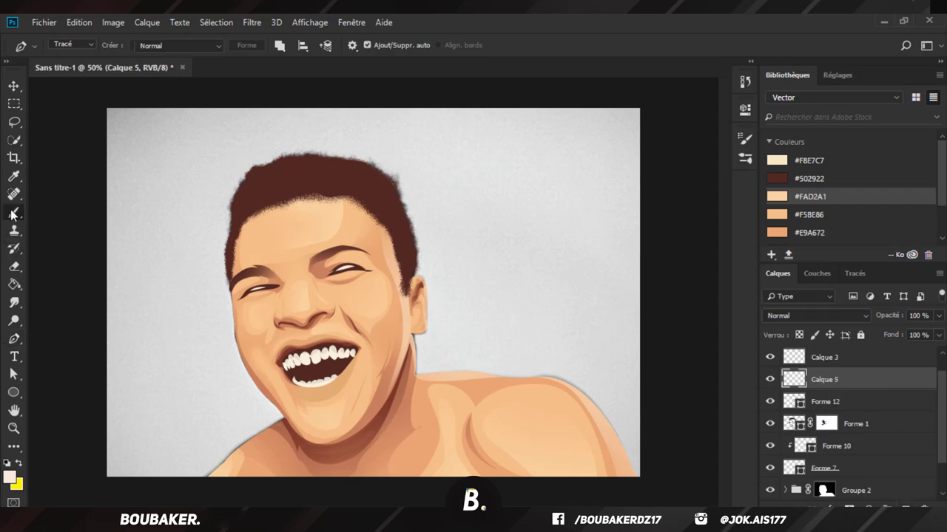
click(344, 272)
key(ctrl+z)
click(62, 51)
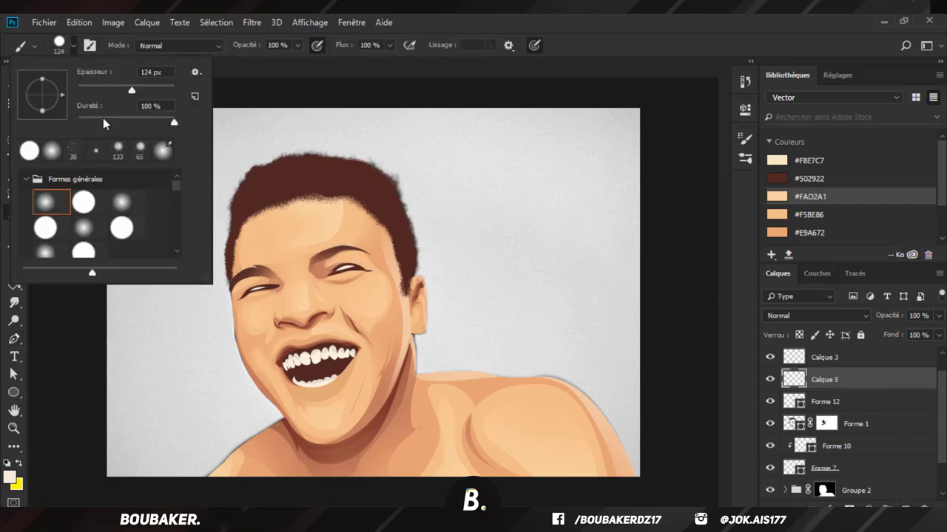
drag(104, 119, 24, 124)
click(345, 270)
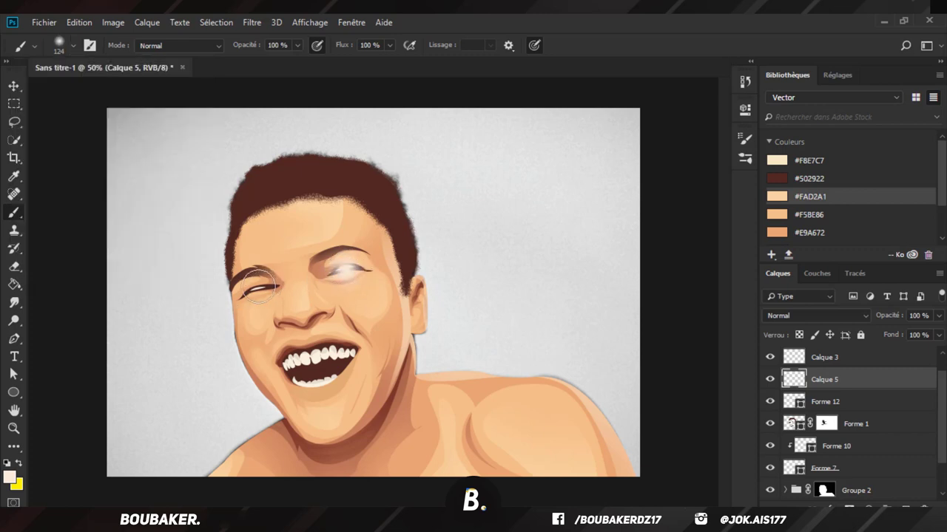
click(254, 286)
Step: Lower the glow layer's opacity to 53% and scale the layer to about 104%
drag(896, 320, 871, 322)
key(ctrl+t)
drag(386, 230, 388, 232)
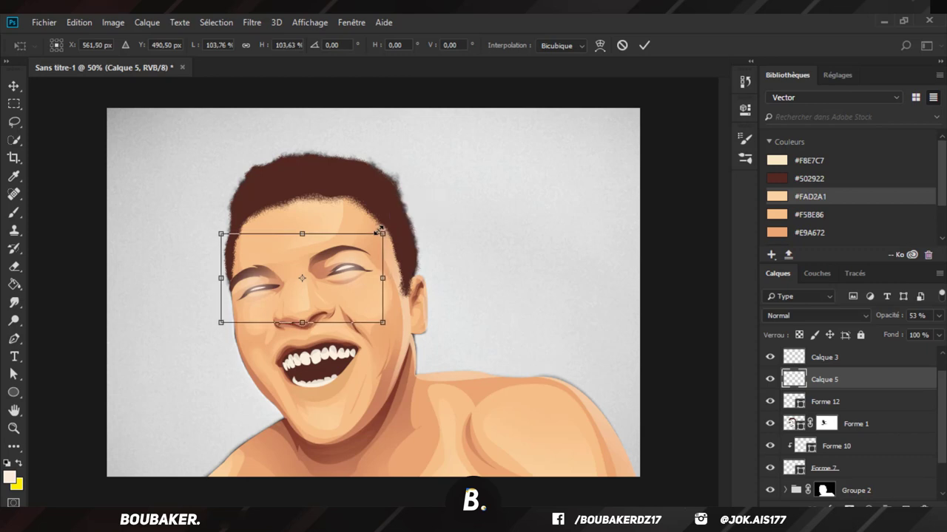
key(Return)
Step: Hide Calque 1, the original black-and-white photo layer
key(b)
click(13, 87)
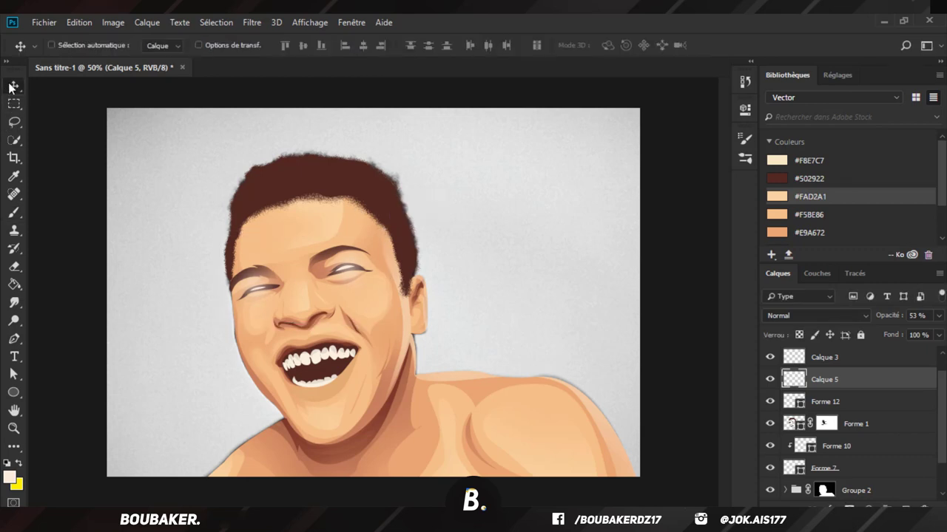
scroll(775, 426, down, 2)
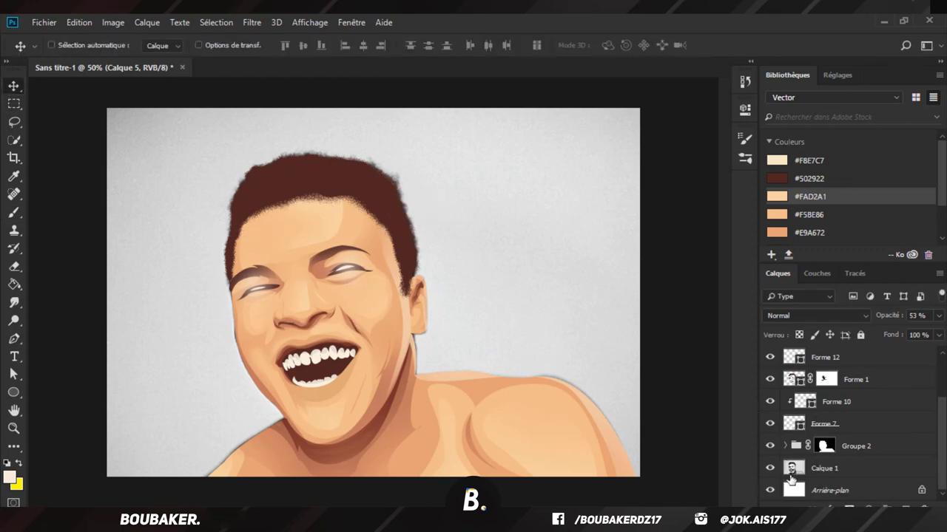
click(769, 468)
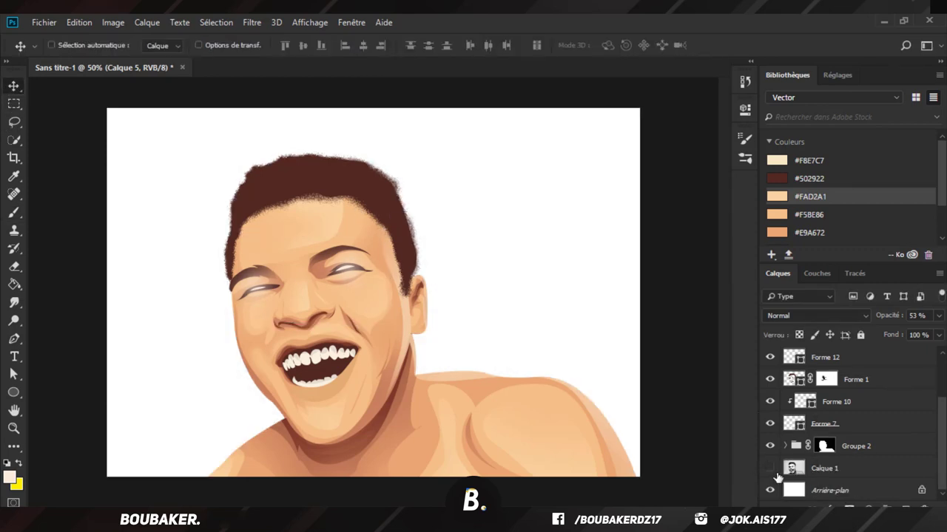
Step: Crop the canvas to a 100 by 100 ratio square framing the whole head and most of the shoulders
click(13, 158)
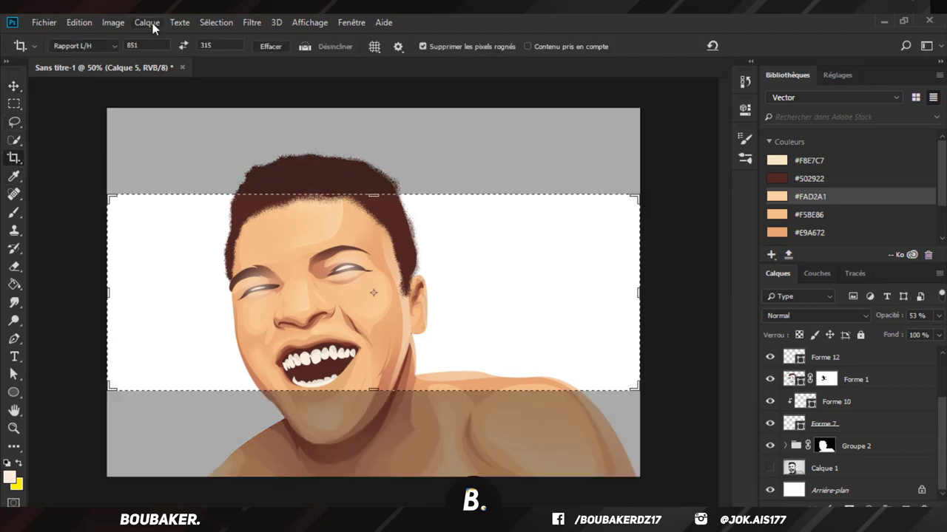
text(100)
key(Tab)
text(100)
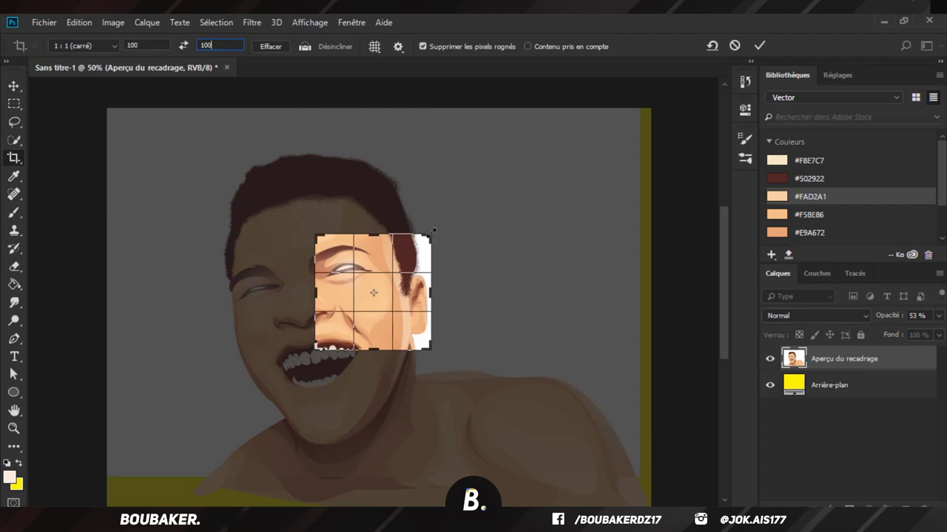
drag(432, 232, 584, 148)
key(Return)
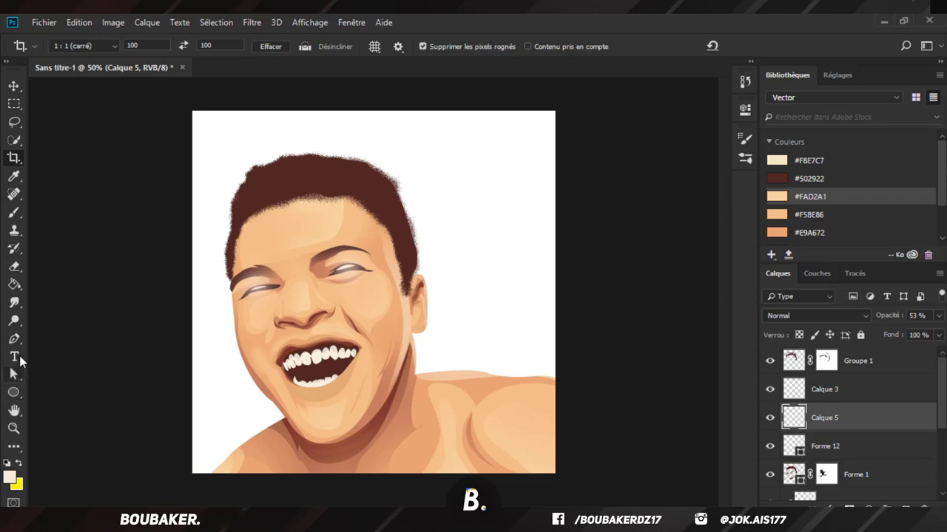
Step: Add the title MOHAMED ALI in 12 pt Uni Sans Heavy CAPS and colour it #502922
click(15, 358)
click(208, 352)
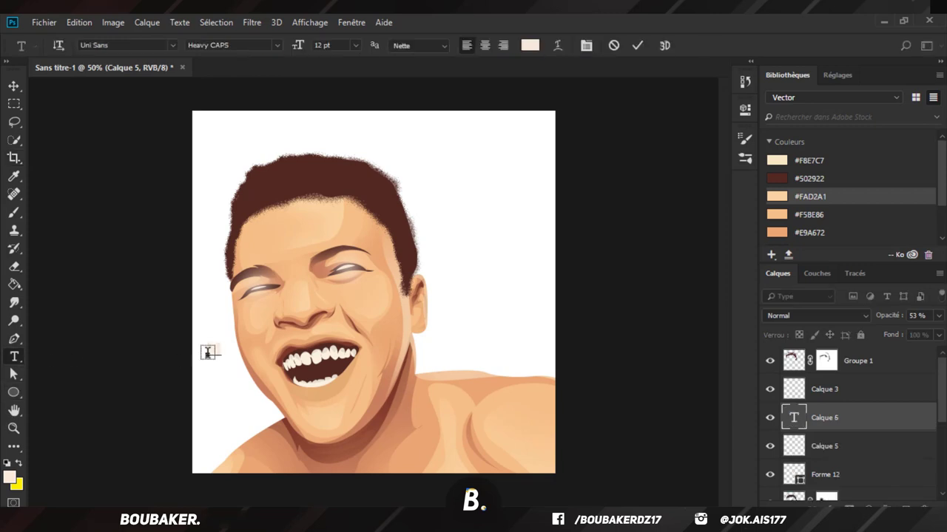
text(NDNAME)
text( ALI)
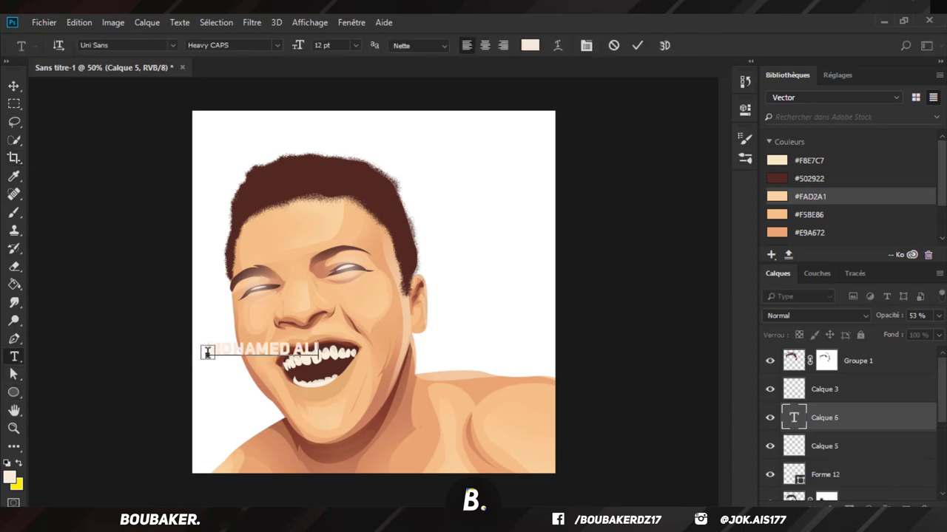
click(636, 45)
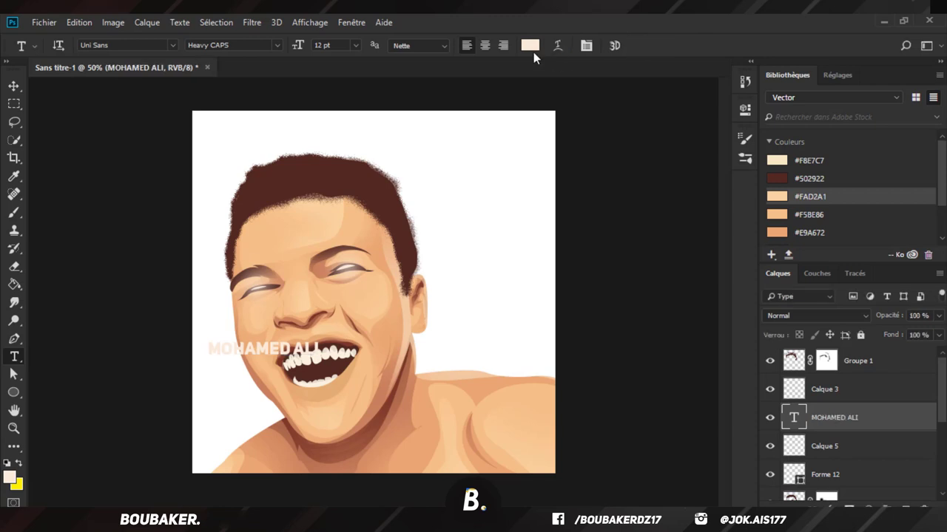
click(529, 45)
text(502922)
key(Return)
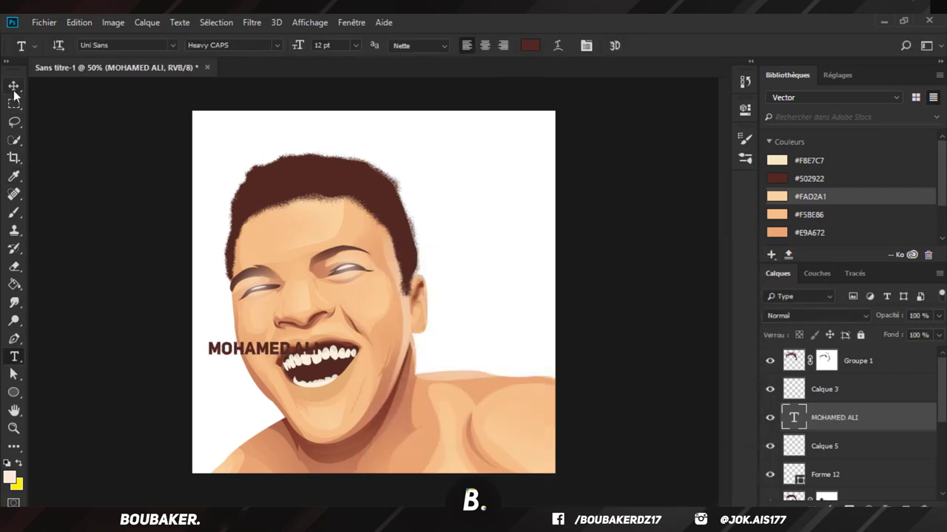
Step: Enlarge the title to span most of the canvas width and place it across the top, just above the hair
click(14, 87)
drag(198, 256, 283, 79)
key(ctrl+z)
key(ctrl+t)
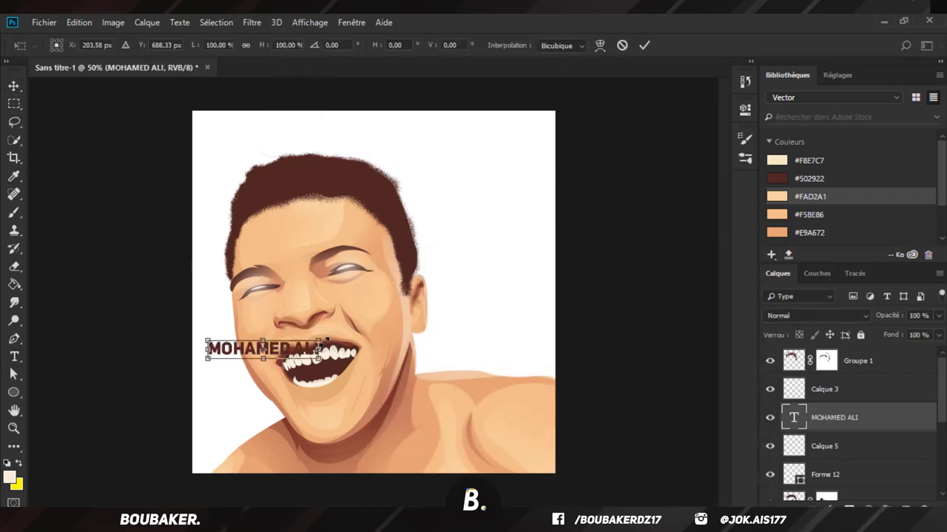
drag(325, 342, 414, 291)
key(Return)
drag(364, 346, 480, 139)
Step: Move the title layer directly below Groupe 2 and scale the title to about 114.73%
scroll(850, 426, down, 3)
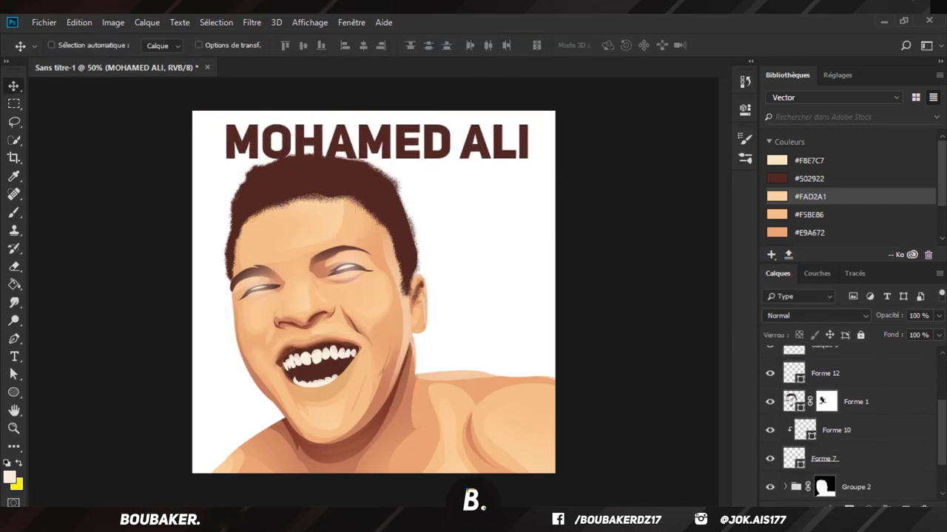
scroll(850, 421, down, 2)
drag(850, 506, 854, 444)
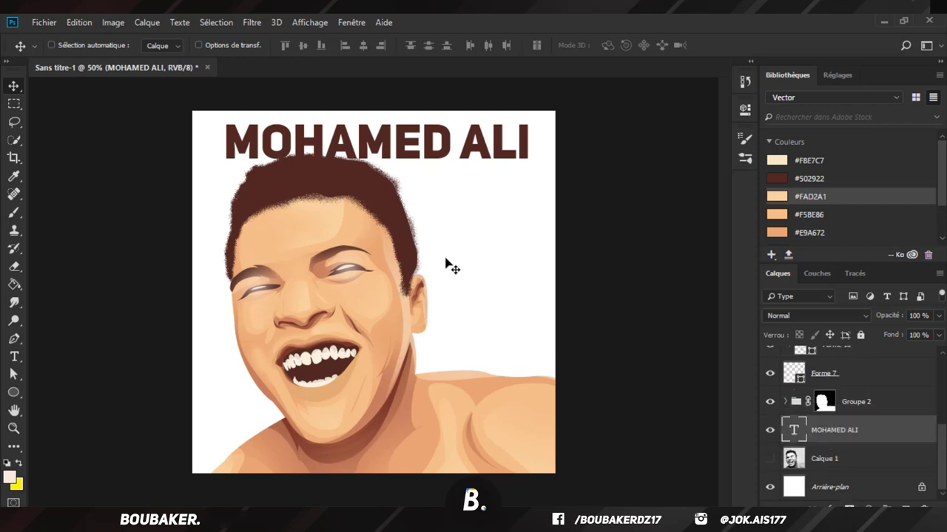
key(ctrl+t)
drag(532, 118, 554, 112)
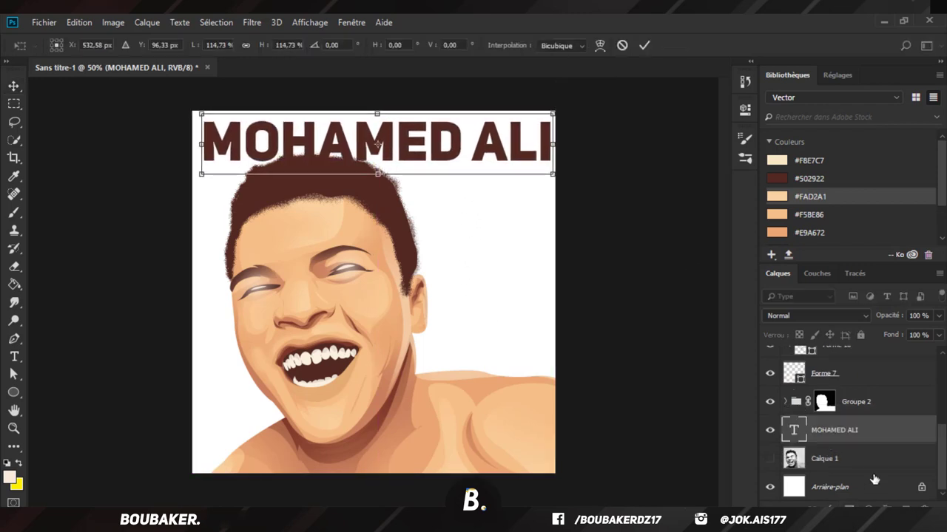
key(Return)
Step: Add a layer mask to the title and try fading the lettering with an upward black-to-transparent linear gradient
click(849, 508)
click(16, 285)
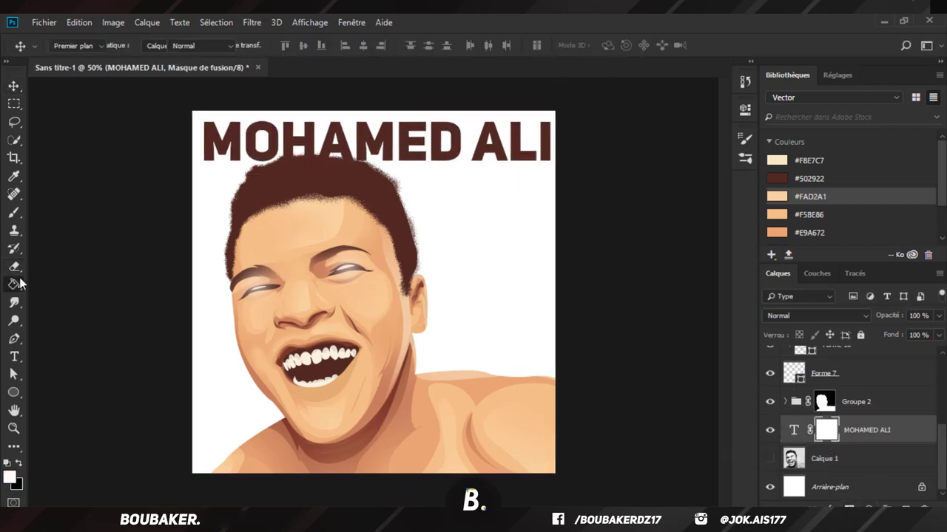
click(412, 179)
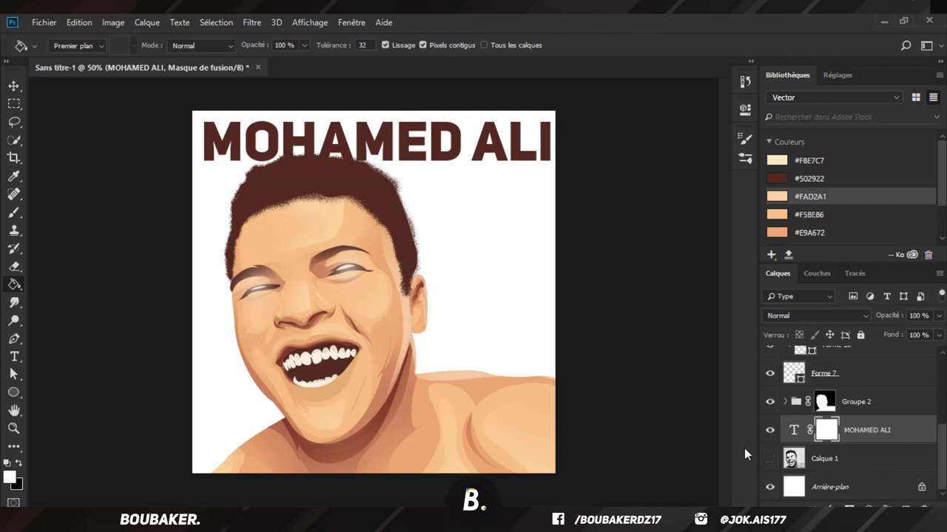
key(x)
right_click(14, 289)
click(67, 284)
mouse_move(357, 105)
mouse_down()
mouse_move(357, 196)
mouse_move(376, 83)
mouse_up()
drag(362, 172, 363, 101)
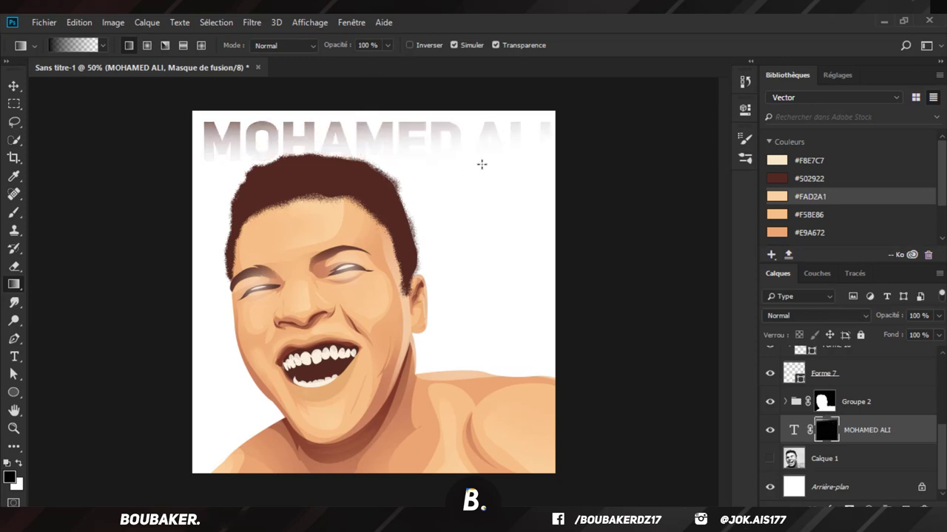
Step: Undo the mask gradients and redraw a longer one from the forehead up to the canvas edge for a softer, even fade
key(ctrl+z)
drag(377, 189, 369, 104)
key(ctrl+z)
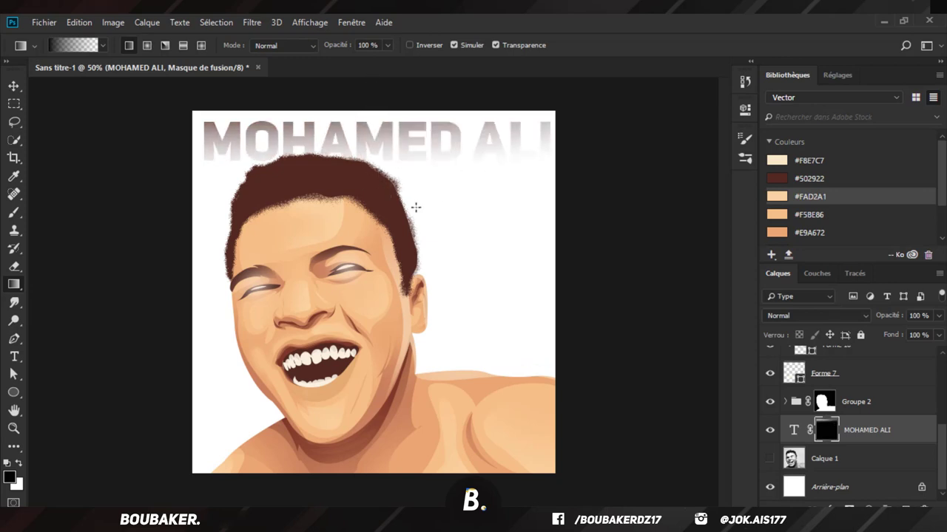
key(ctrl+alt+z)
drag(376, 195, 370, 105)
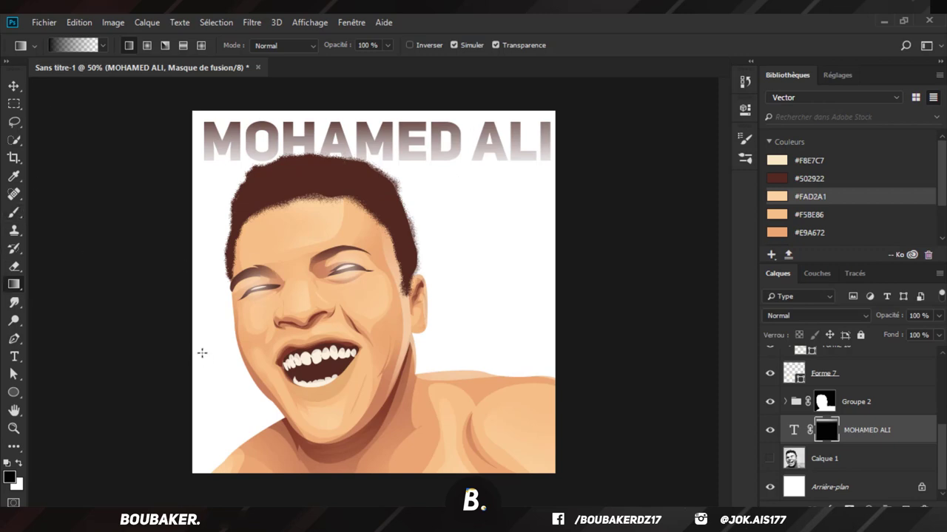
Step: Add a curved Pen shape to Forme 4 inside Groupe 2, shading the skin under the lower lip and its far corner
click(15, 340)
scroll(814, 444, up, 3)
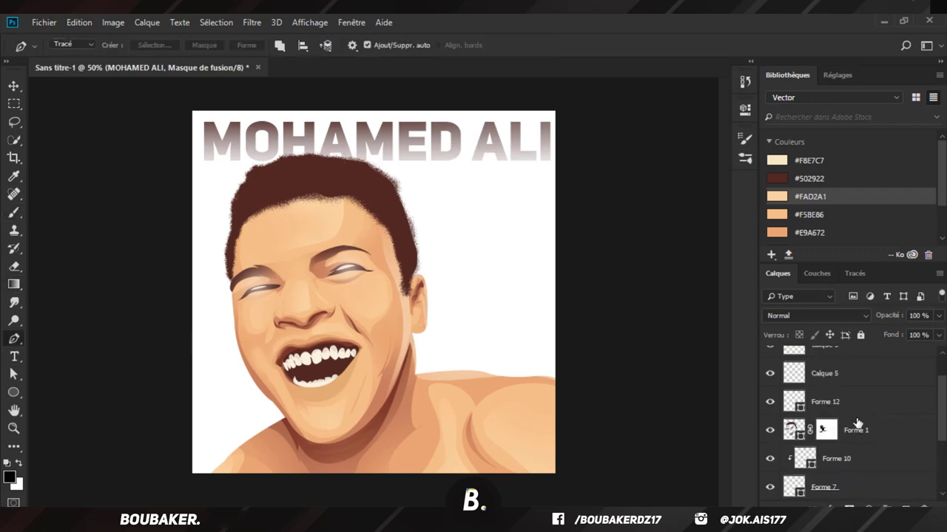
click(789, 464)
scroll(788, 464, down, 2)
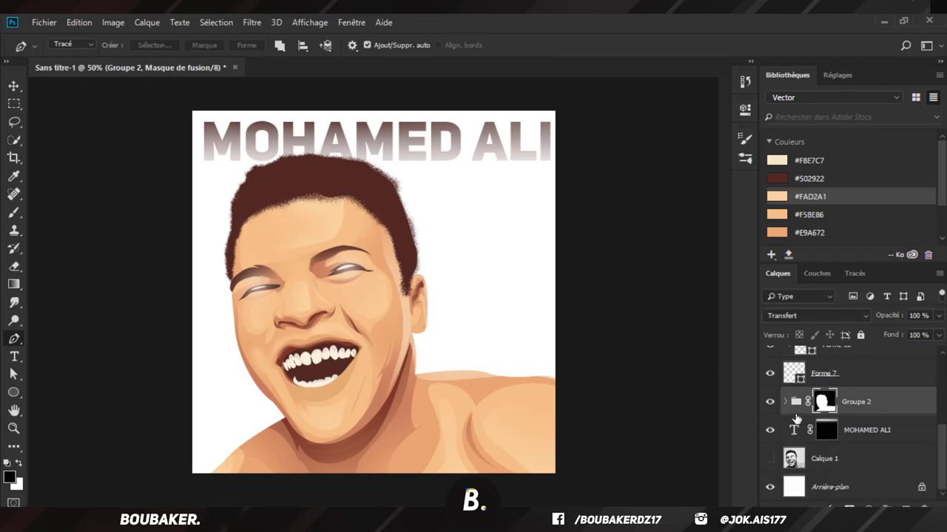
click(785, 402)
scroll(813, 434, down, 3)
click(885, 408)
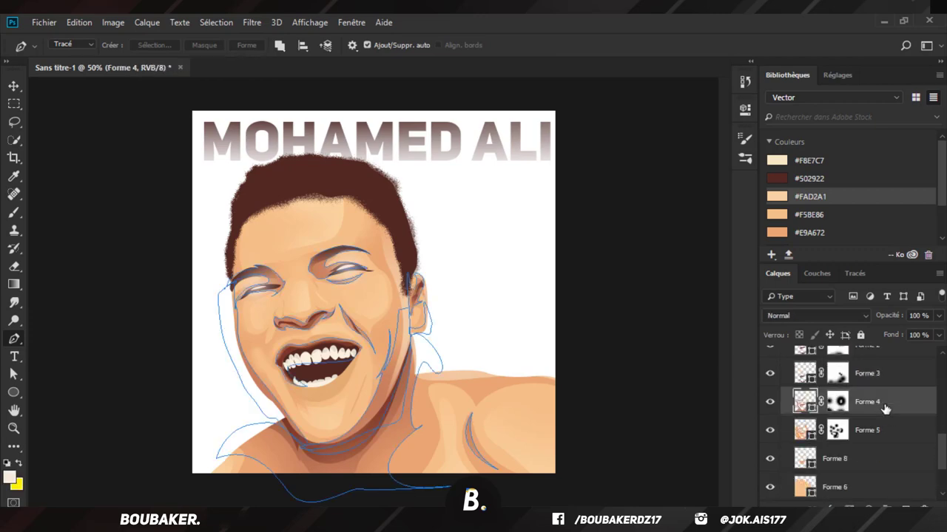
key(ctrl+plus)
key(ctrl+plus)
scroll(886, 409, down, 1)
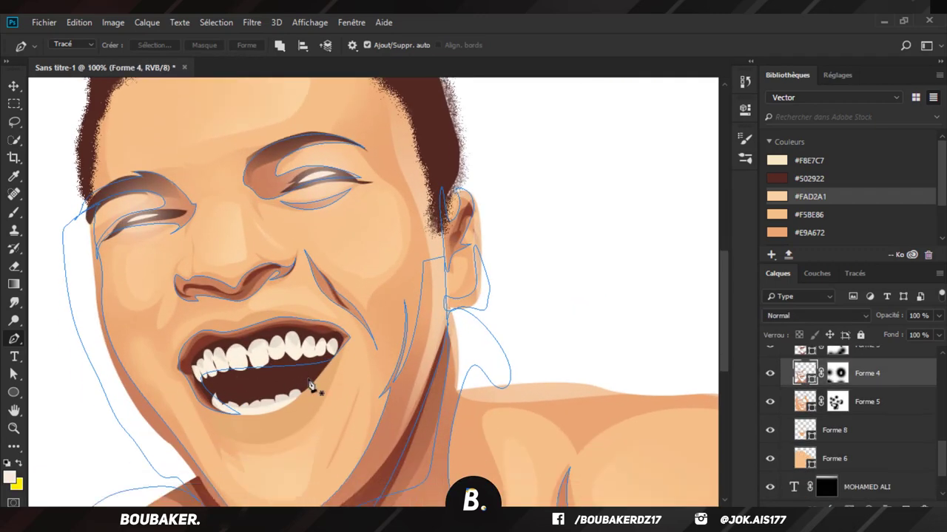
drag(313, 378, 300, 406)
drag(232, 420, 253, 441)
drag(195, 402, 191, 360)
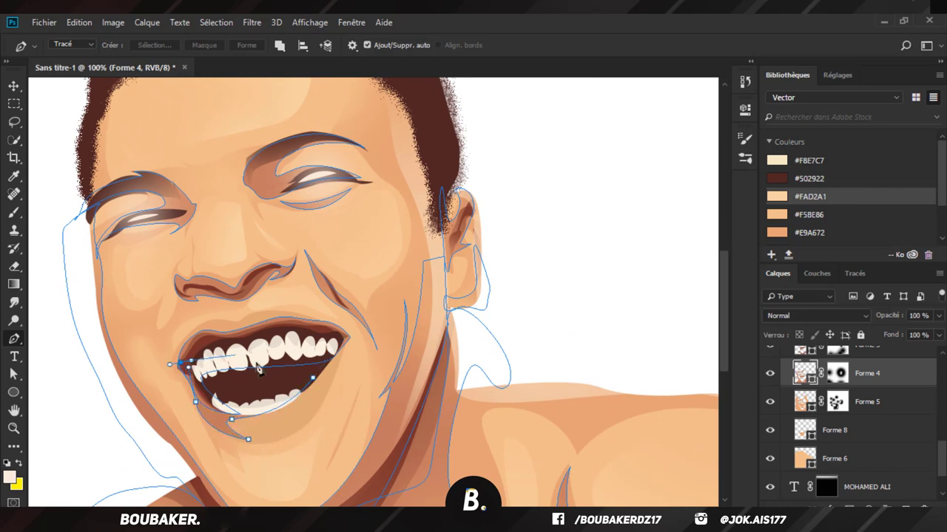
drag(286, 369, 303, 359)
key(Escape)
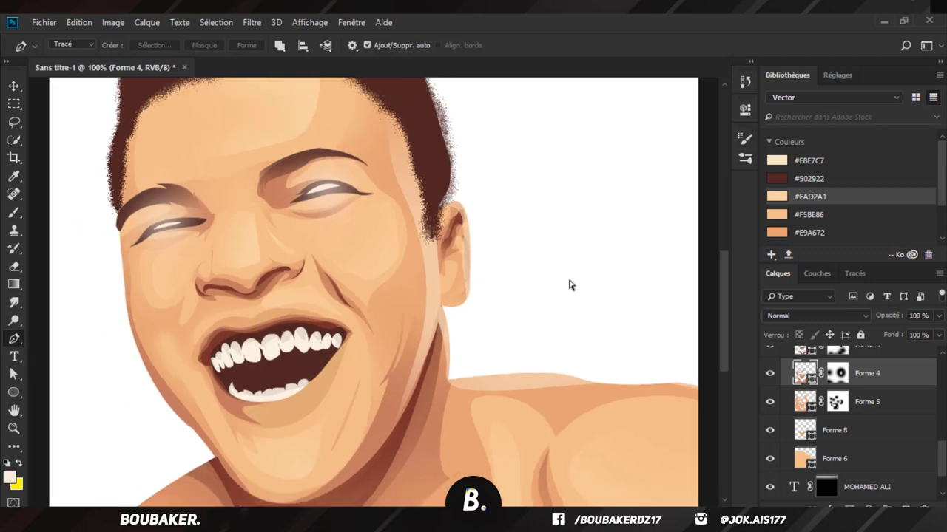
Step: Add a small curved highlight shape to Forme 11 just below the lower lip with the Pen tool
key(ctrl+minus)
key(ctrl+plus)
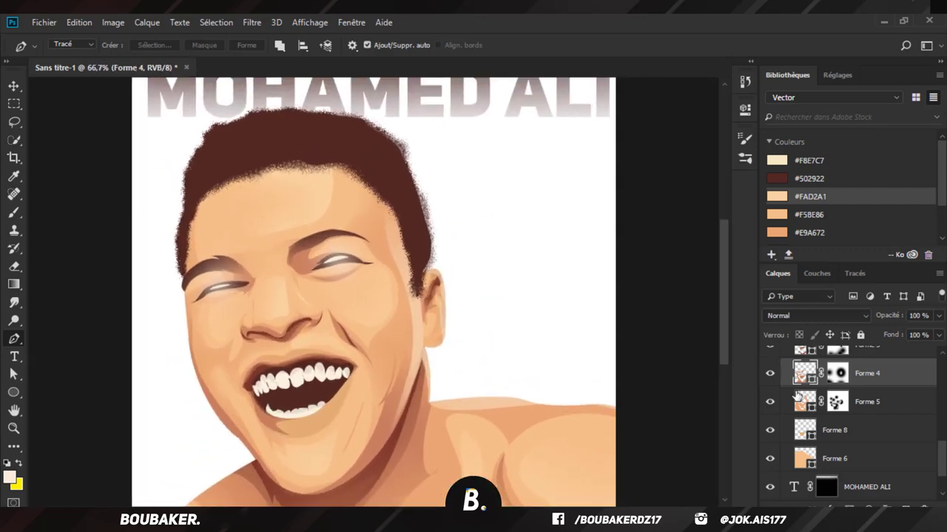
scroll(883, 397, up, 3)
click(874, 412)
scroll(884, 405, up, 3)
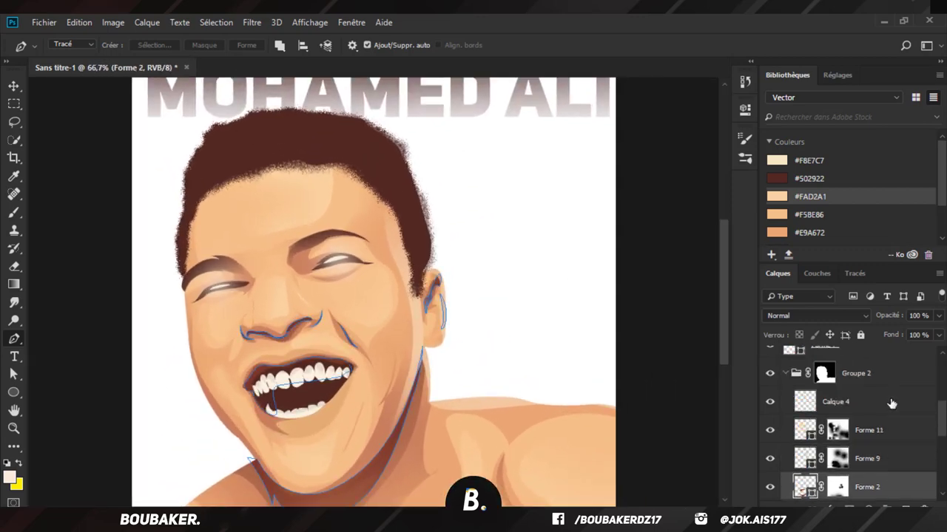
click(889, 416)
click(880, 429)
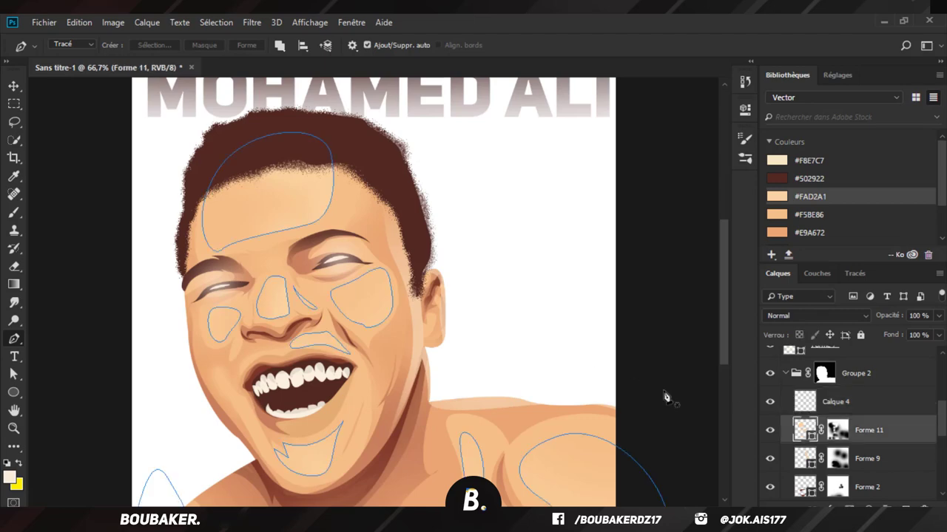
scroll(412, 314, up, 4)
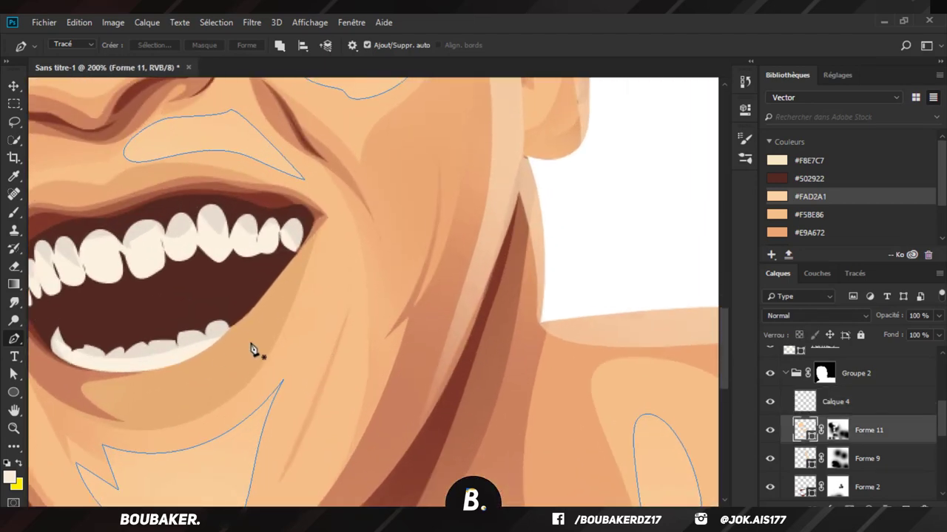
drag(243, 326, 206, 385)
drag(134, 388, 127, 416)
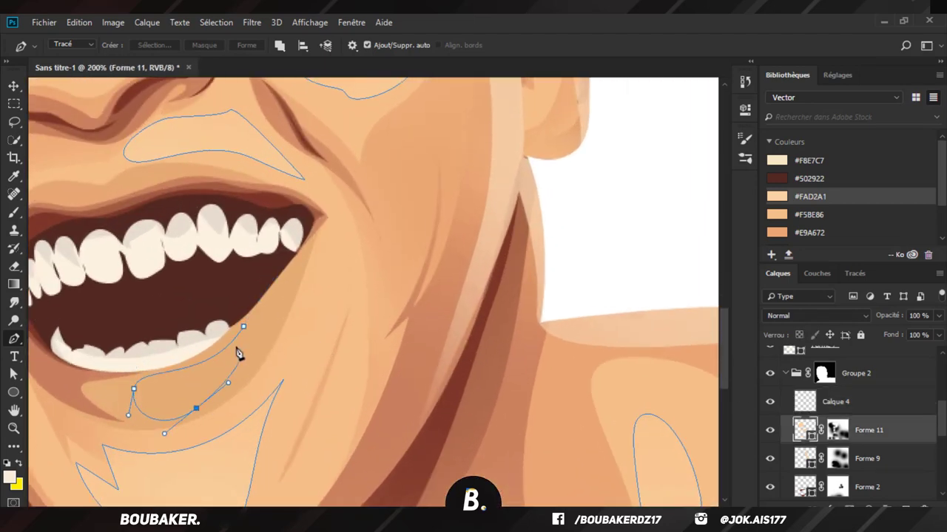
click(244, 328)
key(Return)
scroll(520, 324, down, 3)
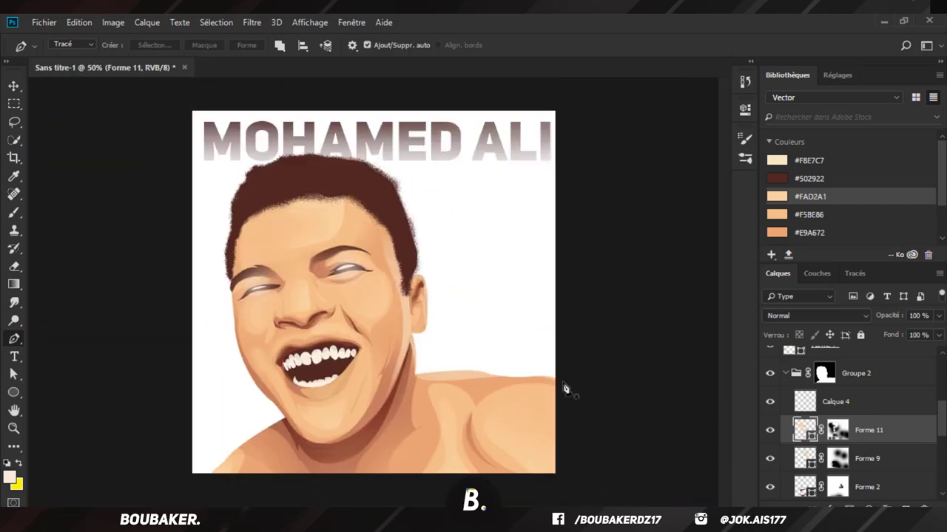
Step: Collapse Groupe 2 in the layer stack and select the Forme 7 teeth layer
scroll(851, 420, up, 3)
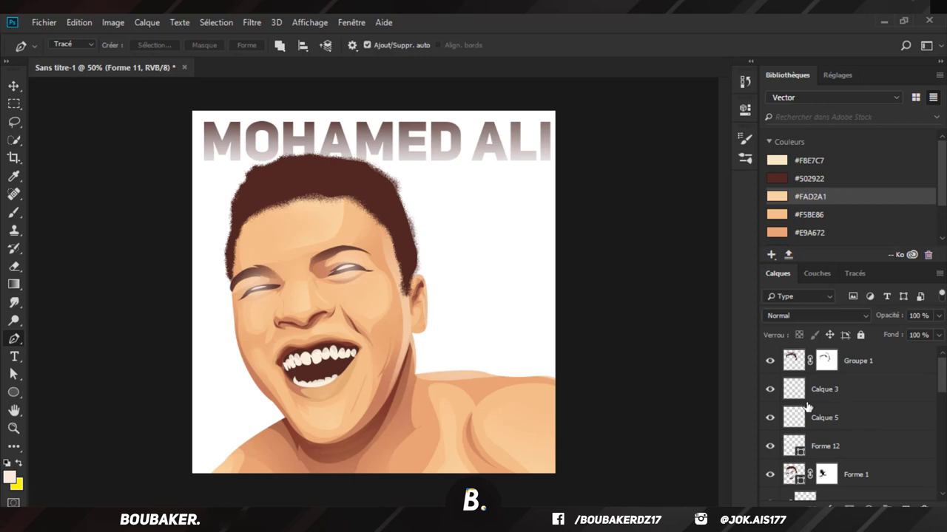
scroll(801, 495, down, 5)
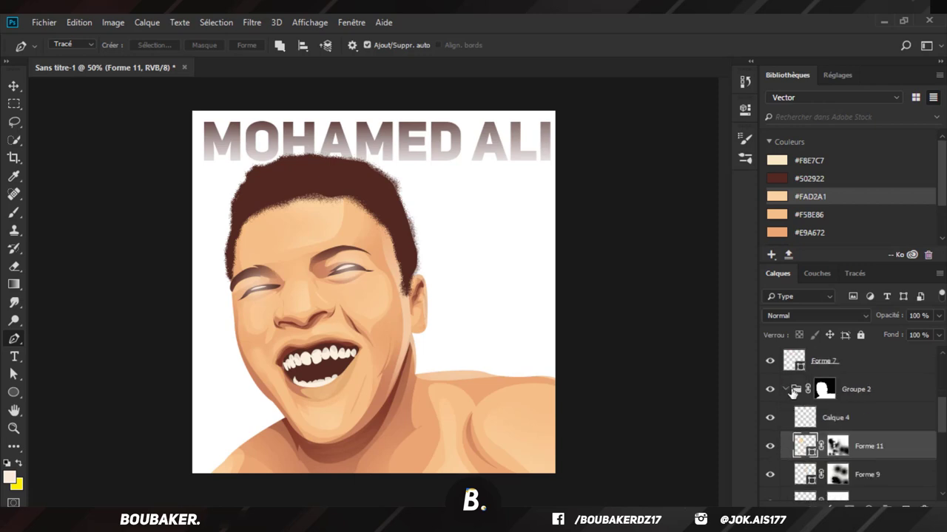
click(792, 392)
click(792, 392)
click(786, 389)
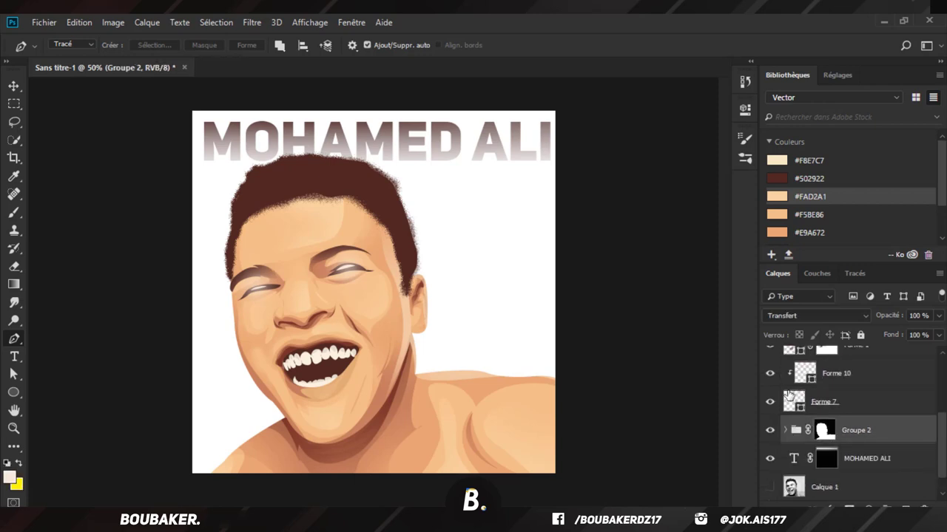
click(862, 430)
scroll(861, 430, up, 2)
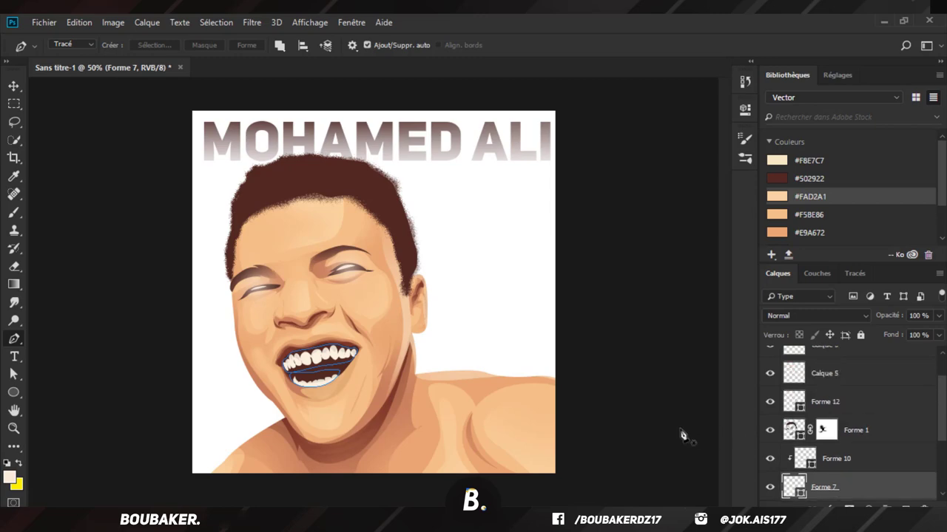
scroll(839, 429, up, 2)
Step: In Forme 1, raise the middle anchor of the lower eyelid line on the eye nearest the visible ear
click(855, 481)
key(ctrl+plus)
key(ctrl+plus)
key(ctrl+plus)
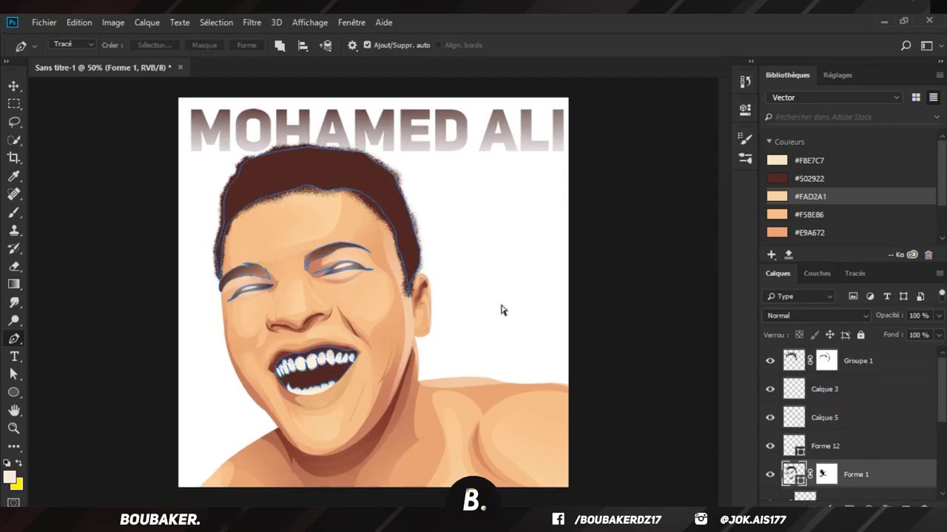
scroll(447, 322, up, 2)
key(ctrl+plus)
key(ctrl+plus)
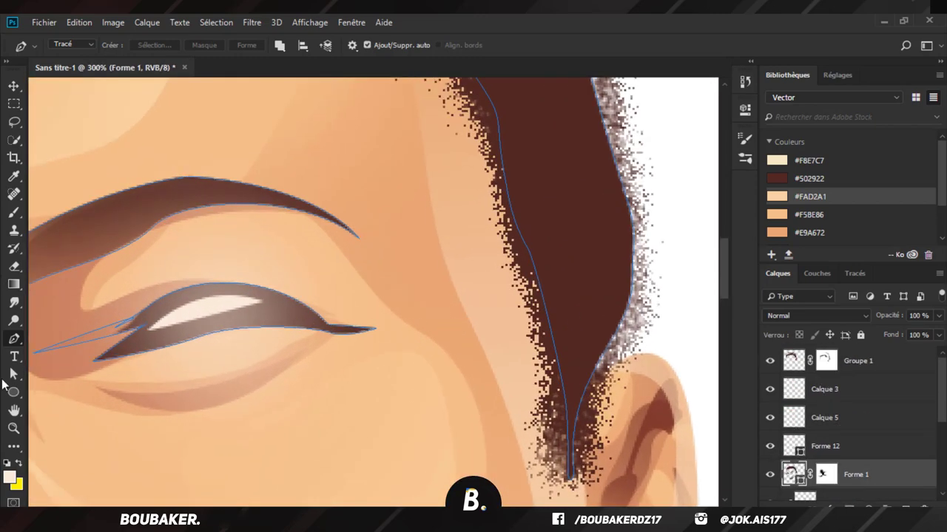
click(14, 374)
click(229, 330)
click(198, 337)
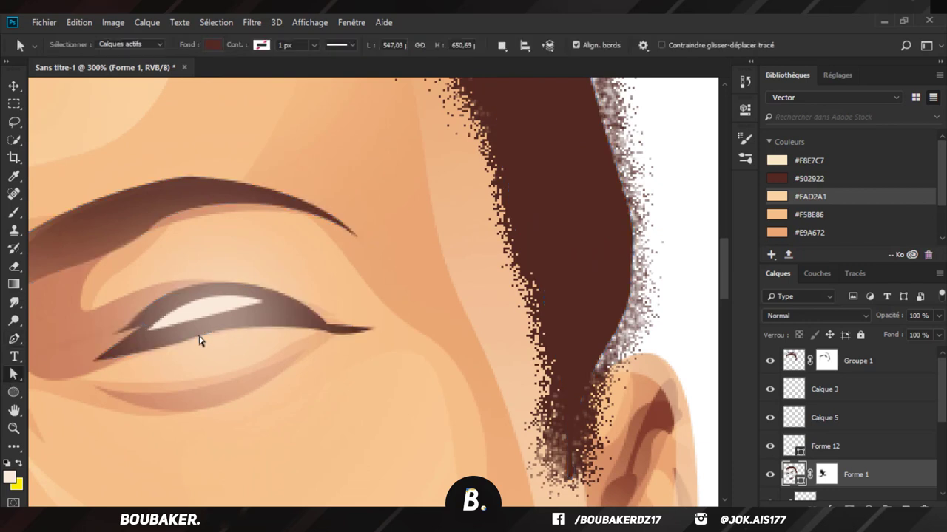
click(198, 337)
drag(199, 336, 196, 326)
Step: Pull that eye's outer-corner lower anchor inward to remove the tail, and shift the upper lid's inner anchor slightly down
click(332, 334)
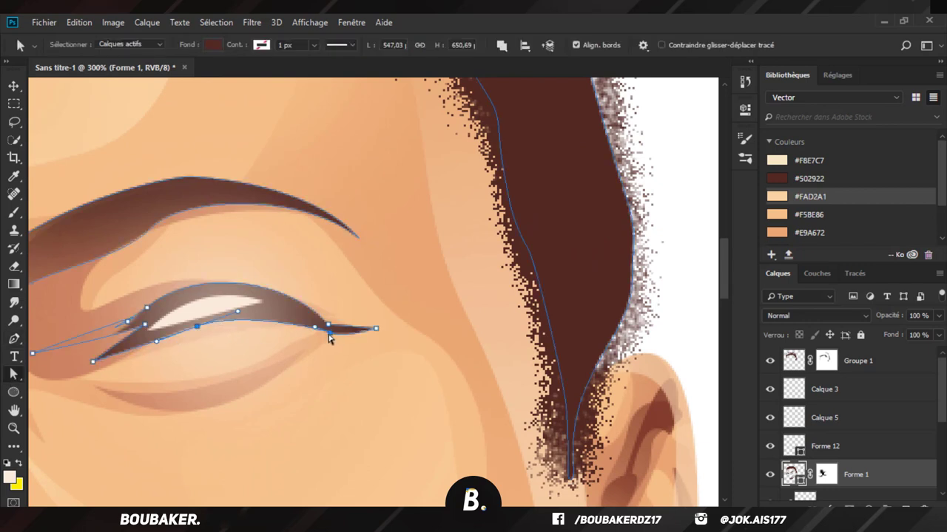
drag(329, 335, 290, 319)
click(201, 285)
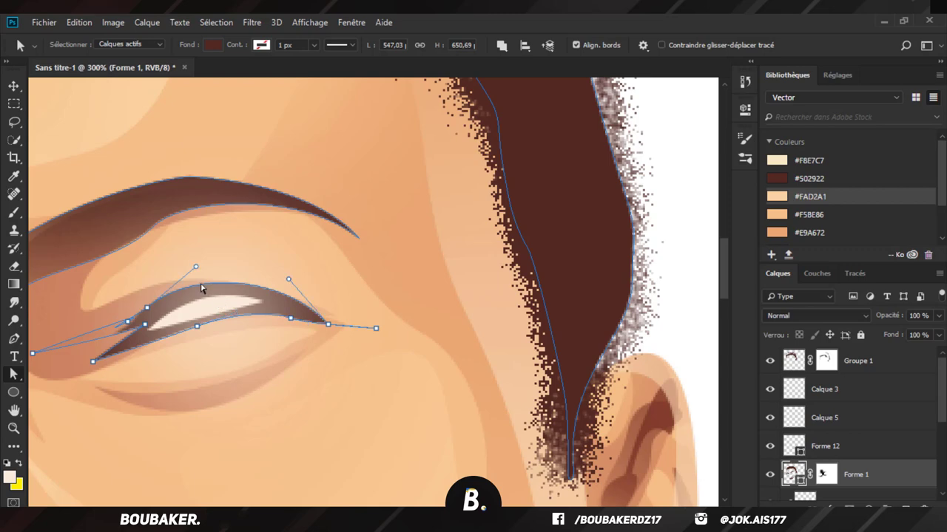
drag(147, 309, 157, 315)
click(417, 463)
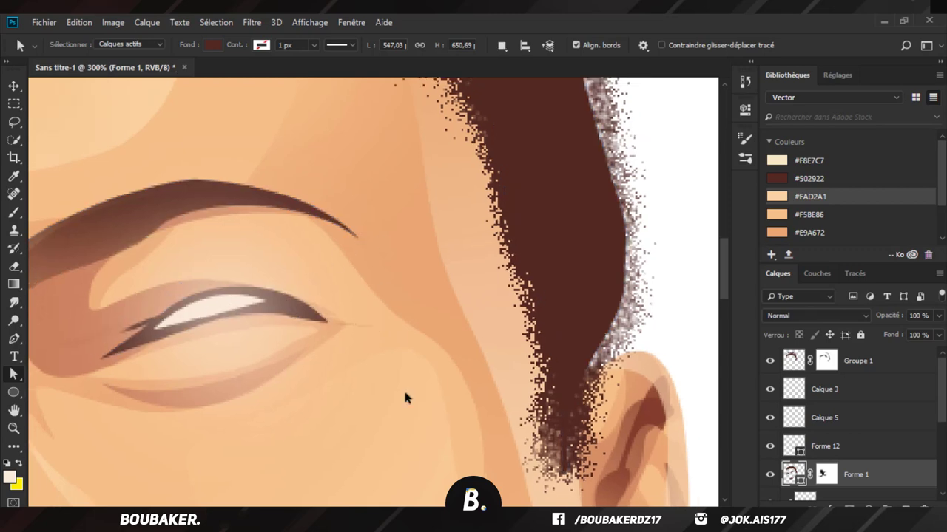
Step: Select the locked Arrière-plan layer beneath the portrait layers
key(ctrl+minus)
key(ctrl+minus)
key(ctrl+minus)
scroll(404, 397, down, 1)
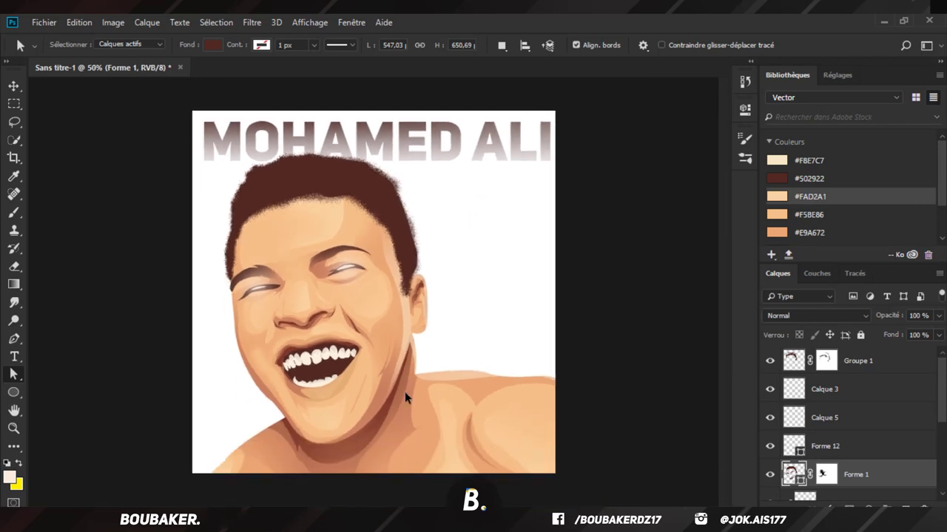
scroll(919, 402, down, 5)
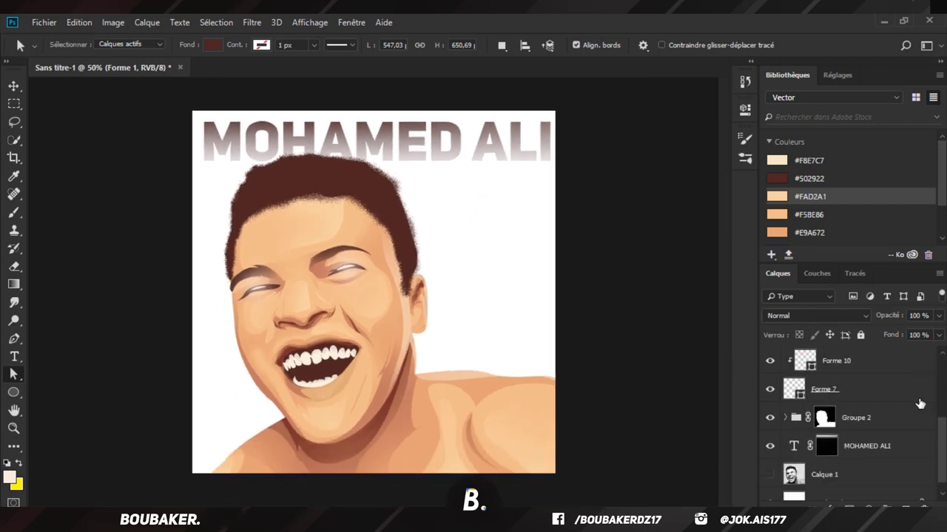
click(851, 459)
click(850, 487)
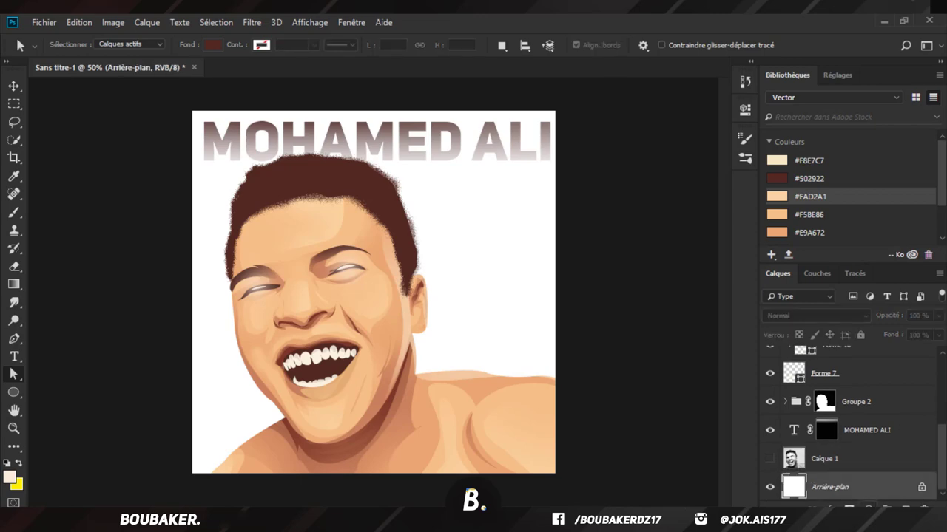
Step: Set the foreground colour to the light orange skin tone sampled from the shoulder
click(868, 509)
click(11, 477)
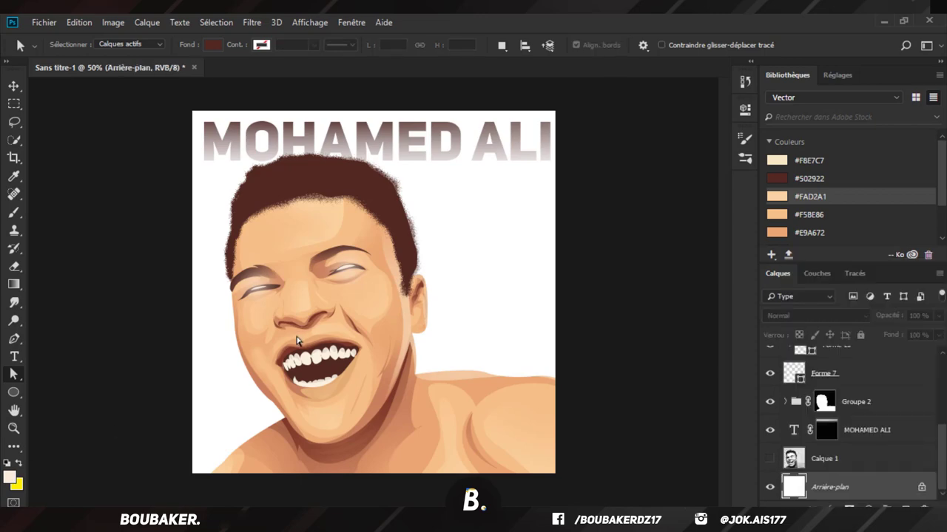
click(9, 478)
drag(500, 243, 643, 489)
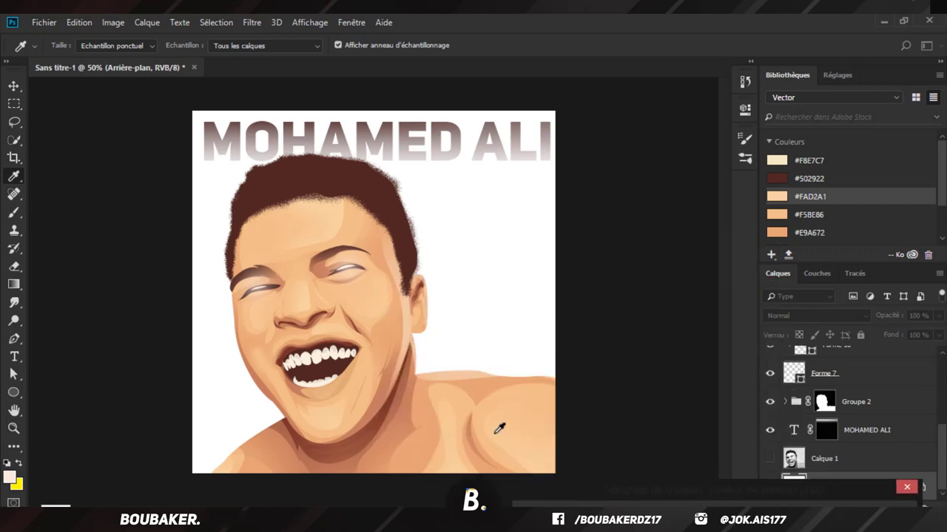
click(508, 400)
key(Return)
Step: Add a linear skin-tone-to-transparent gradient fill layer above Arrière-plan at 90° and 100% scale, adjusting the gradient's position on the canvas
click(865, 502)
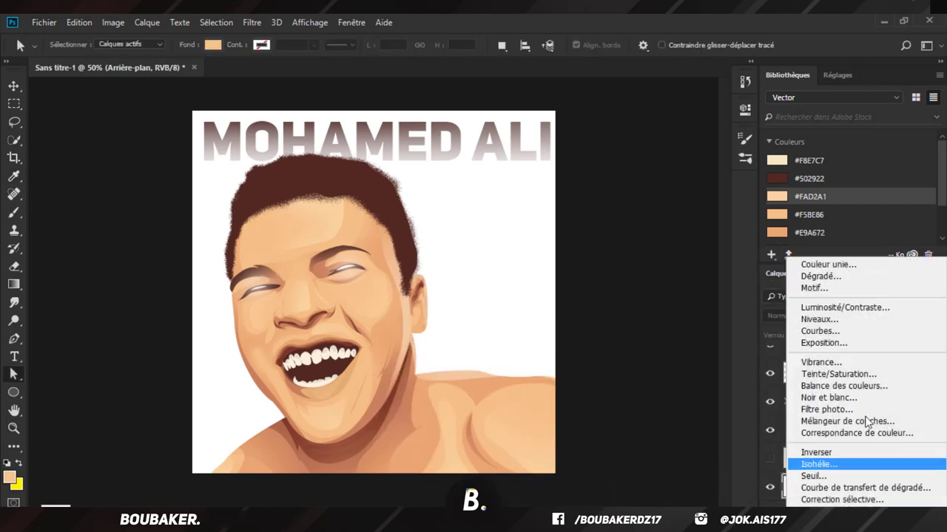
click(828, 277)
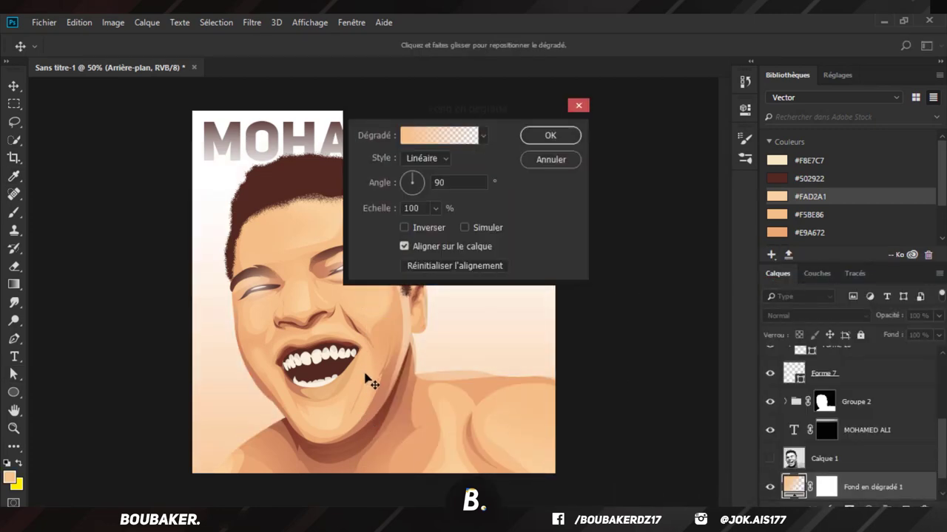
drag(363, 380, 366, 379)
key(Return)
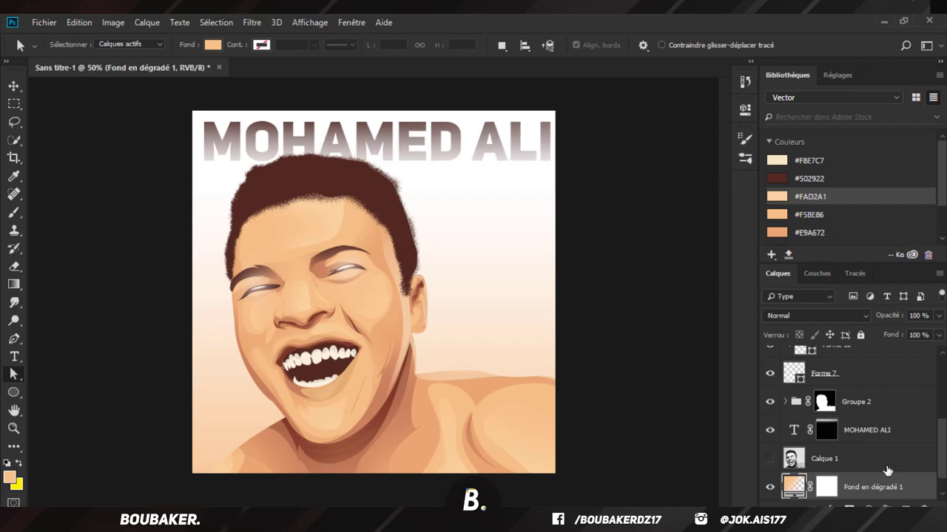
Step: Rasterize the gradient fill layer and narrow it symmetrically to leave thin white margins along both sides of the canvas
right_click(887, 471)
click(729, 204)
key(ctrl+t)
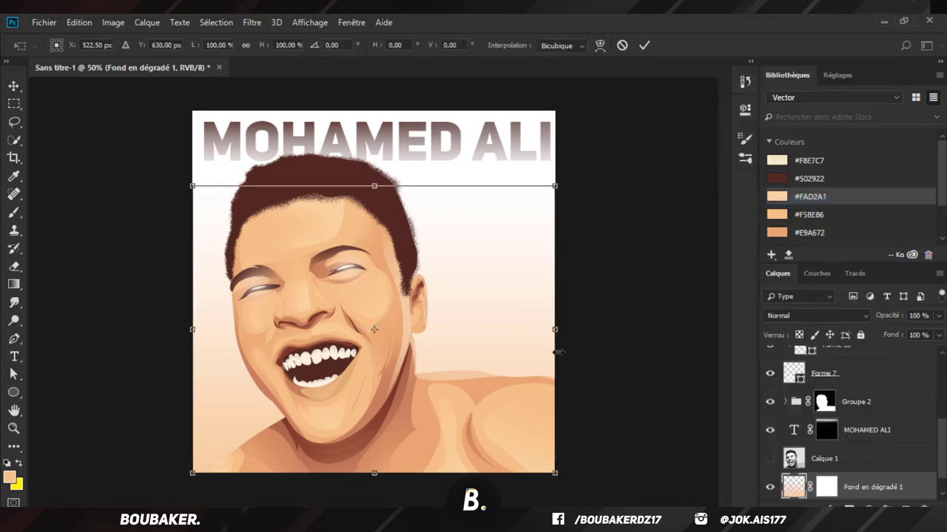
drag(556, 329, 545, 332)
key(Return)
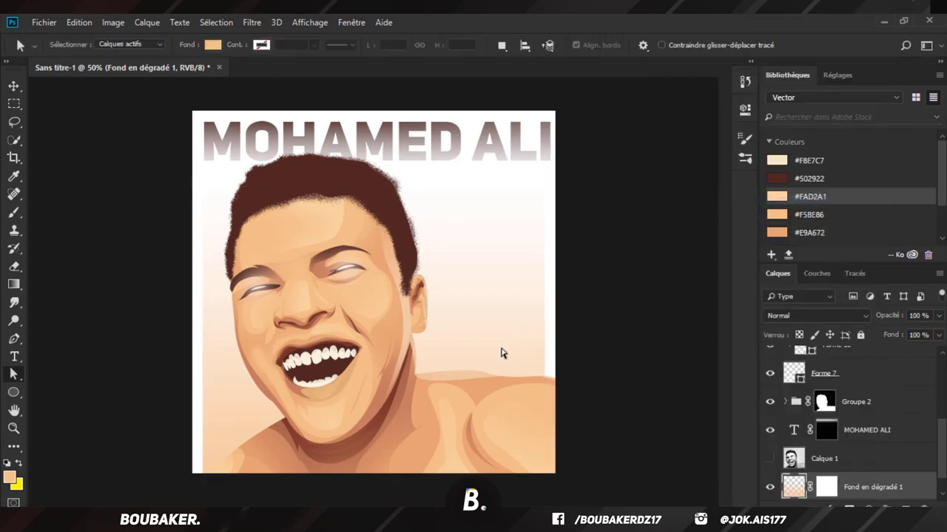
Step: Flip the gradient layer vertically so its solid orange end is uppermost
key(ctrl+t)
right_click(463, 360)
click(551, 370)
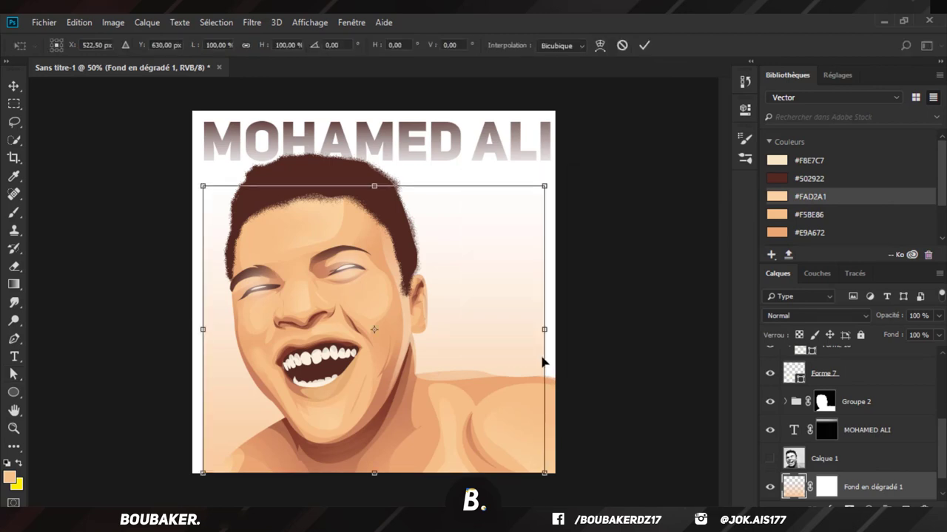
right_click(517, 377)
click(572, 360)
key(Return)
Step: Move the gradient layer straight up until it meets the upper edge of the canvas
key(a)
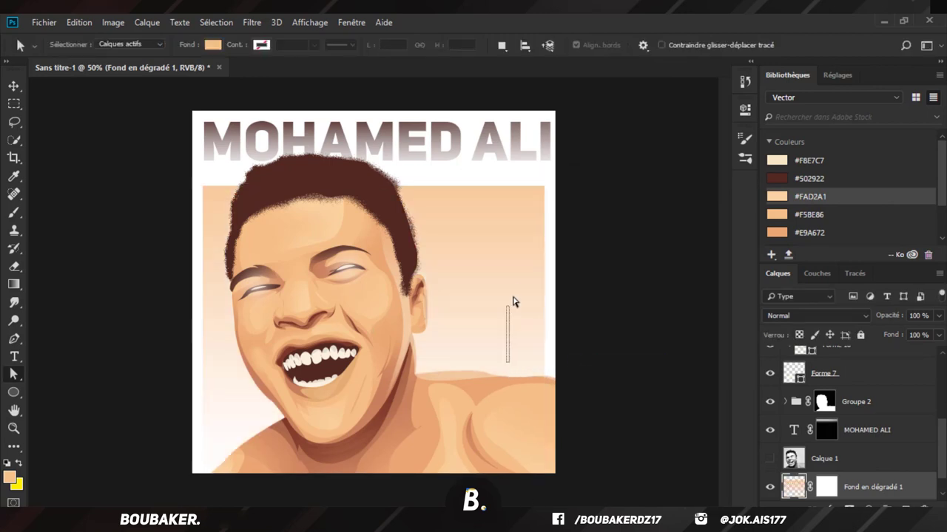
click(9, 78)
drag(342, 251, 341, 176)
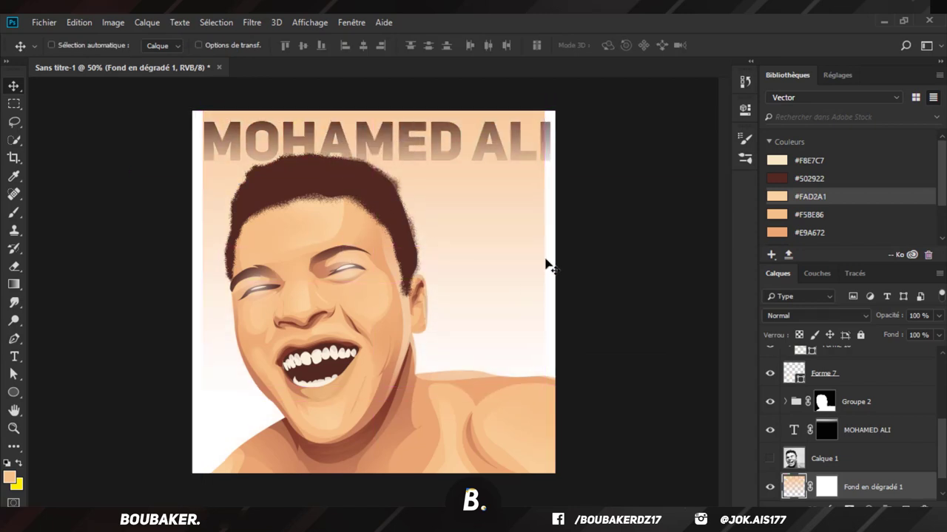
scroll(886, 460, up, 3)
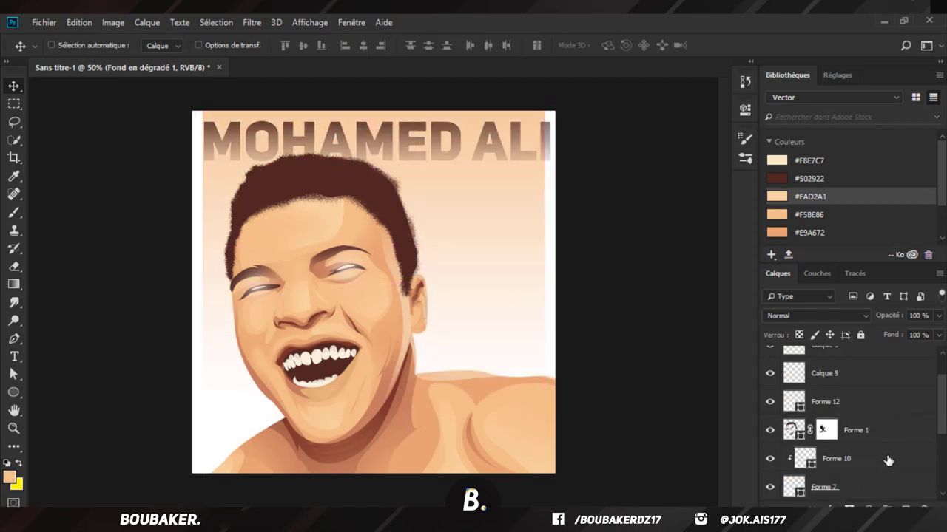
scroll(887, 460, down, 5)
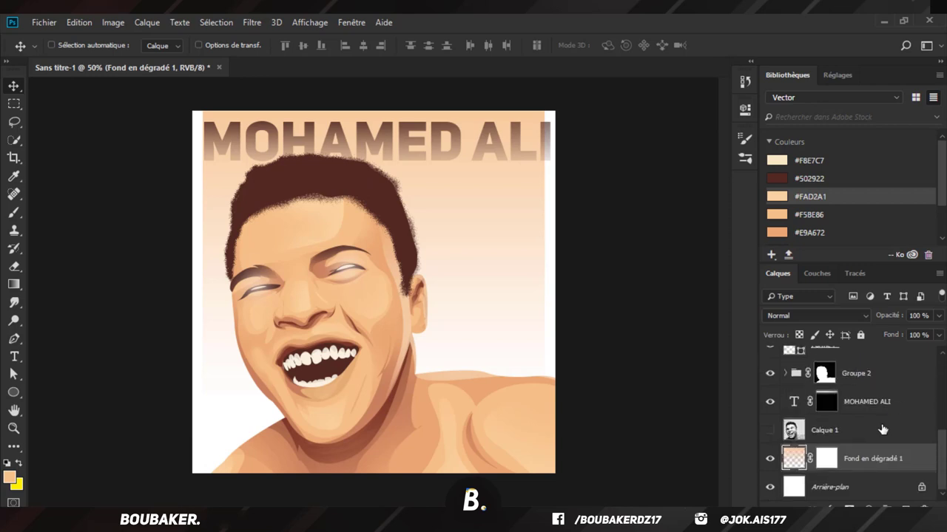
Step: Scale the MOHAMED ALI title with its mask to about 94% and shift it slightly up to fit within the gradient's width
scroll(882, 430, up, 1)
click(826, 427)
key(ctrl+t)
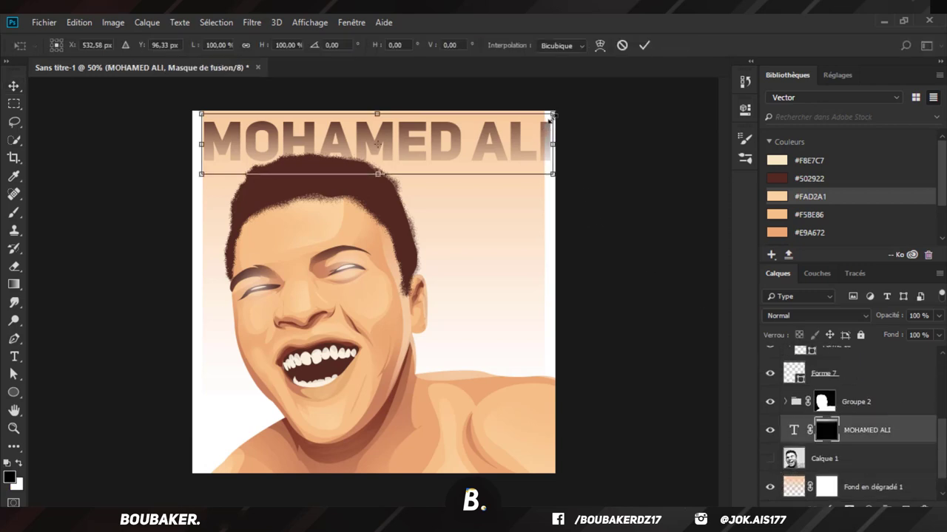
drag(553, 116, 543, 119)
drag(496, 138, 496, 134)
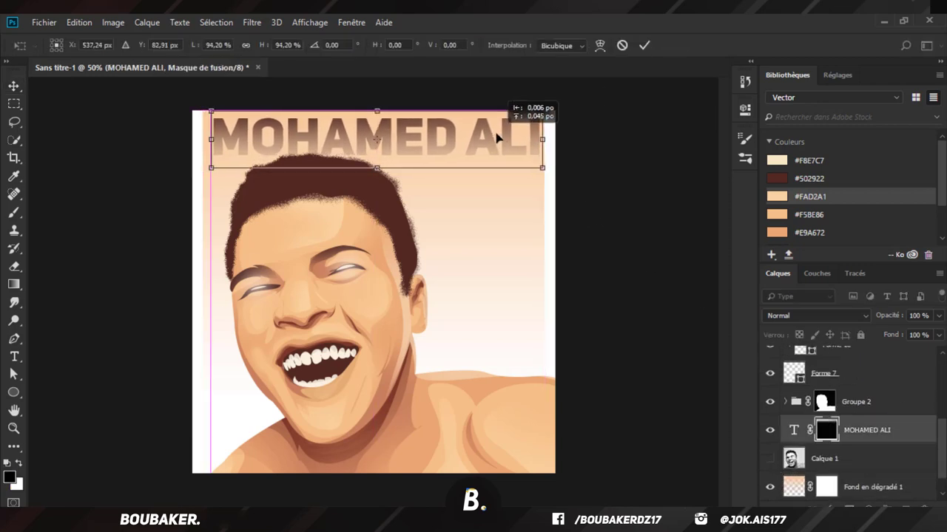
key(Return)
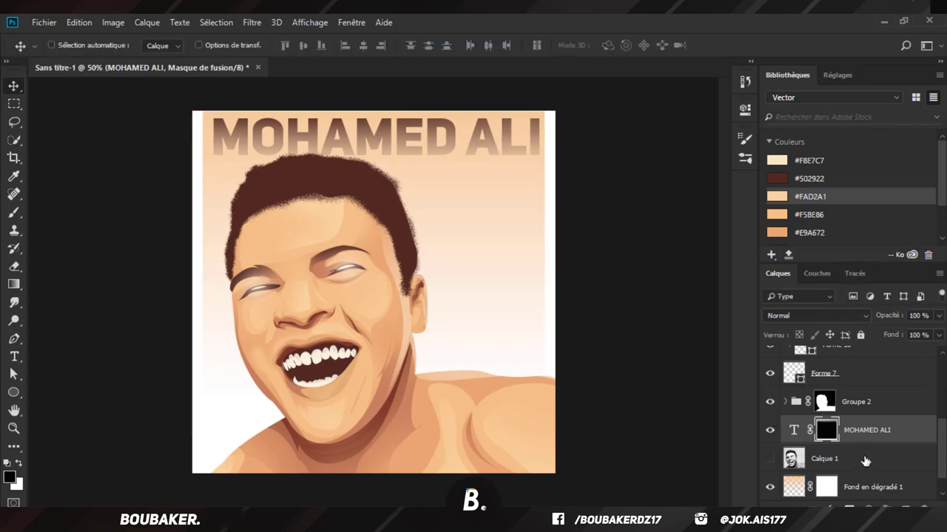
Step: Flip the Fond en dégradé 1 layer horizontally
click(854, 481)
key(ctrl+t)
right_click(498, 268)
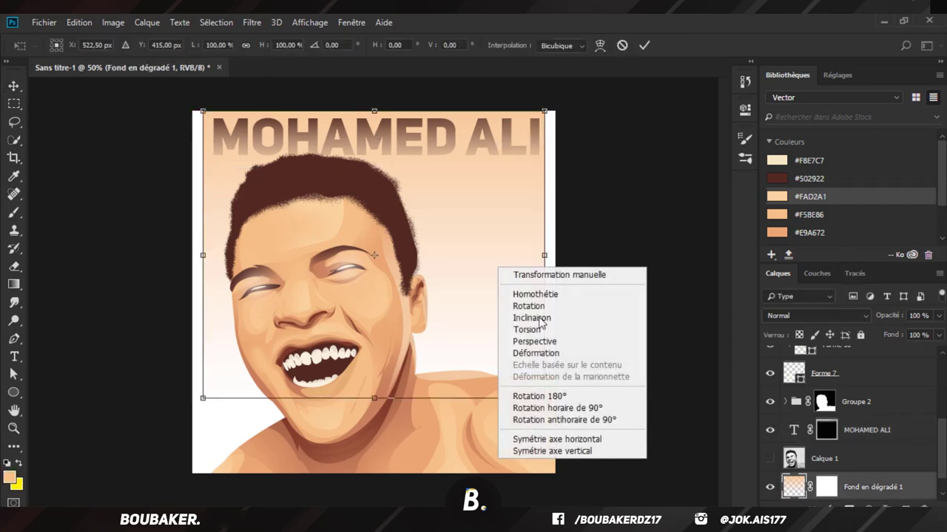
click(580, 440)
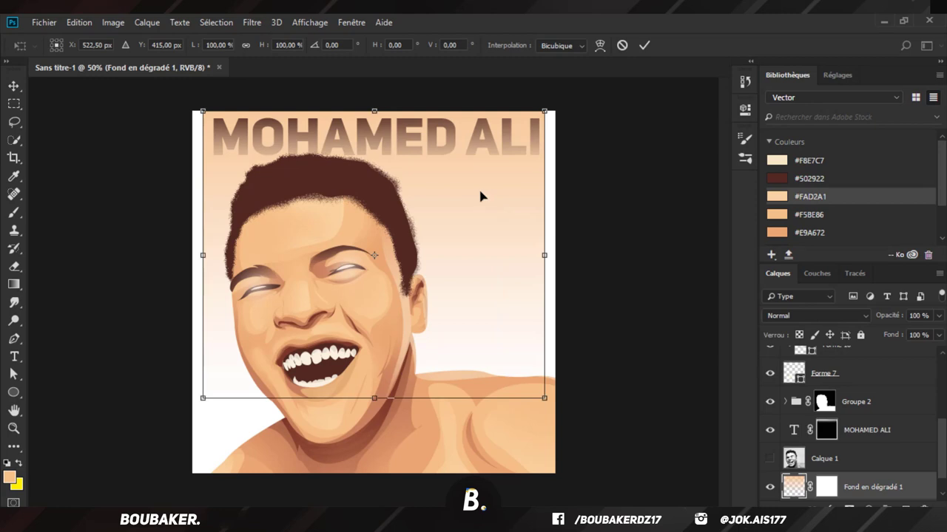
key(Return)
Step: Delete the MOHAMED ALI layer's mask and give the title a fresh white mask
drag(828, 436, 895, 477)
drag(927, 508, 925, 509)
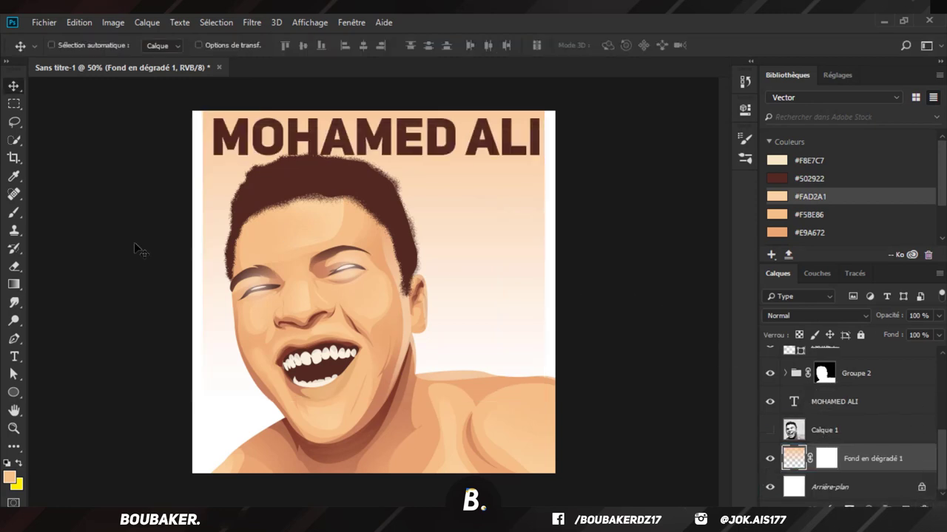
click(836, 406)
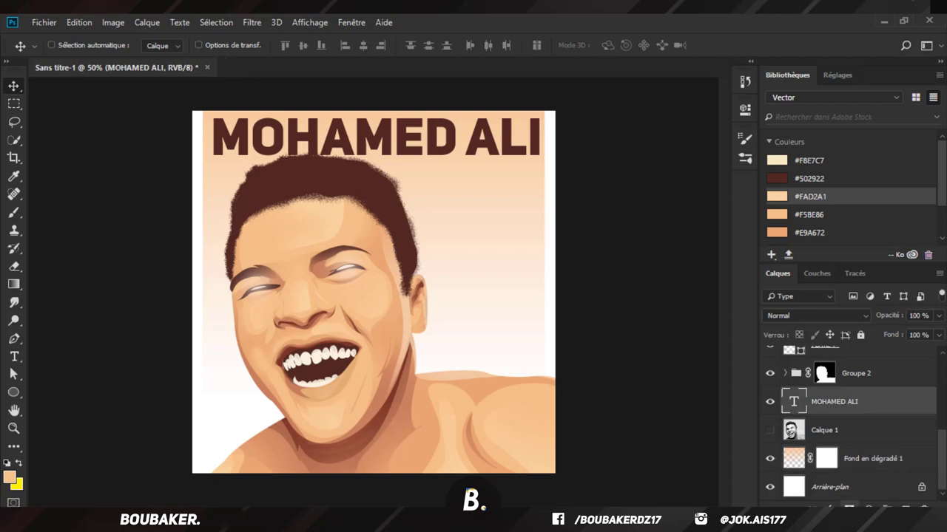
click(849, 508)
Step: Undo a first gradient attempt on the title's mask and redraw a black-to-transparent gradient downward from above the canvas to fade the letter tops
click(14, 287)
mouse_move(349, 99)
mouse_down()
mouse_move(357, 188)
mouse_move(339, 116)
mouse_up()
key(ctrl+z)
key(ctrl+z)
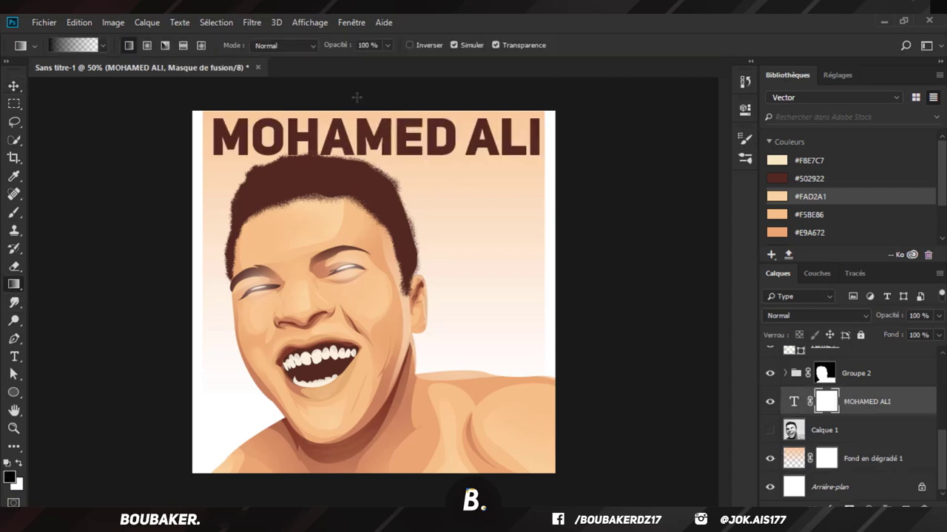
drag(359, 86, 362, 149)
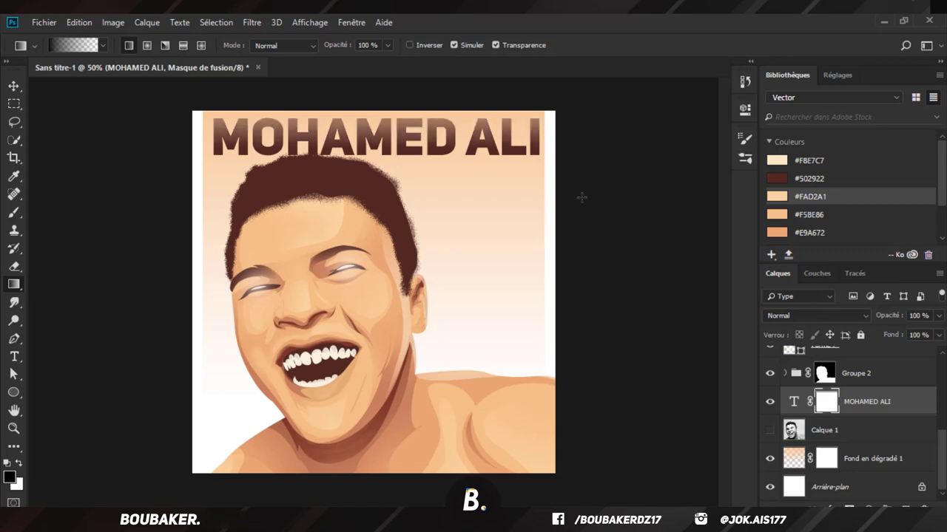